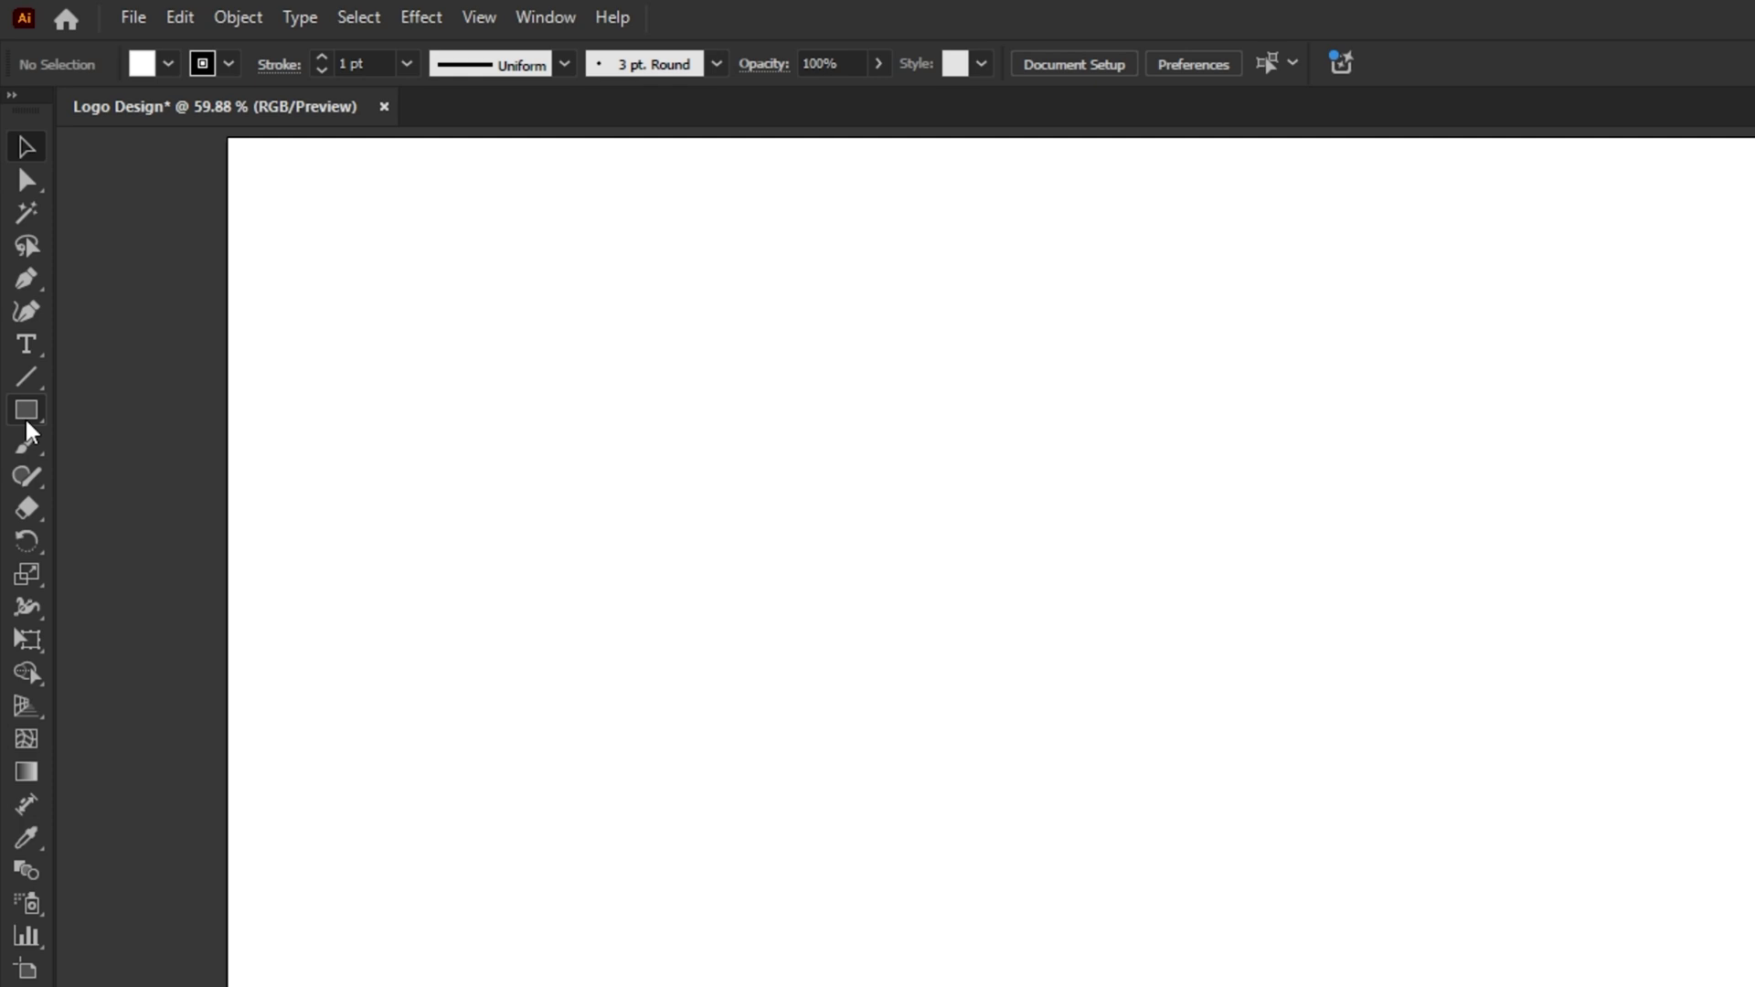
- Draw a 75 × 75 px square with the Rectangle Tool's exact-size dialog
click(18, 278)
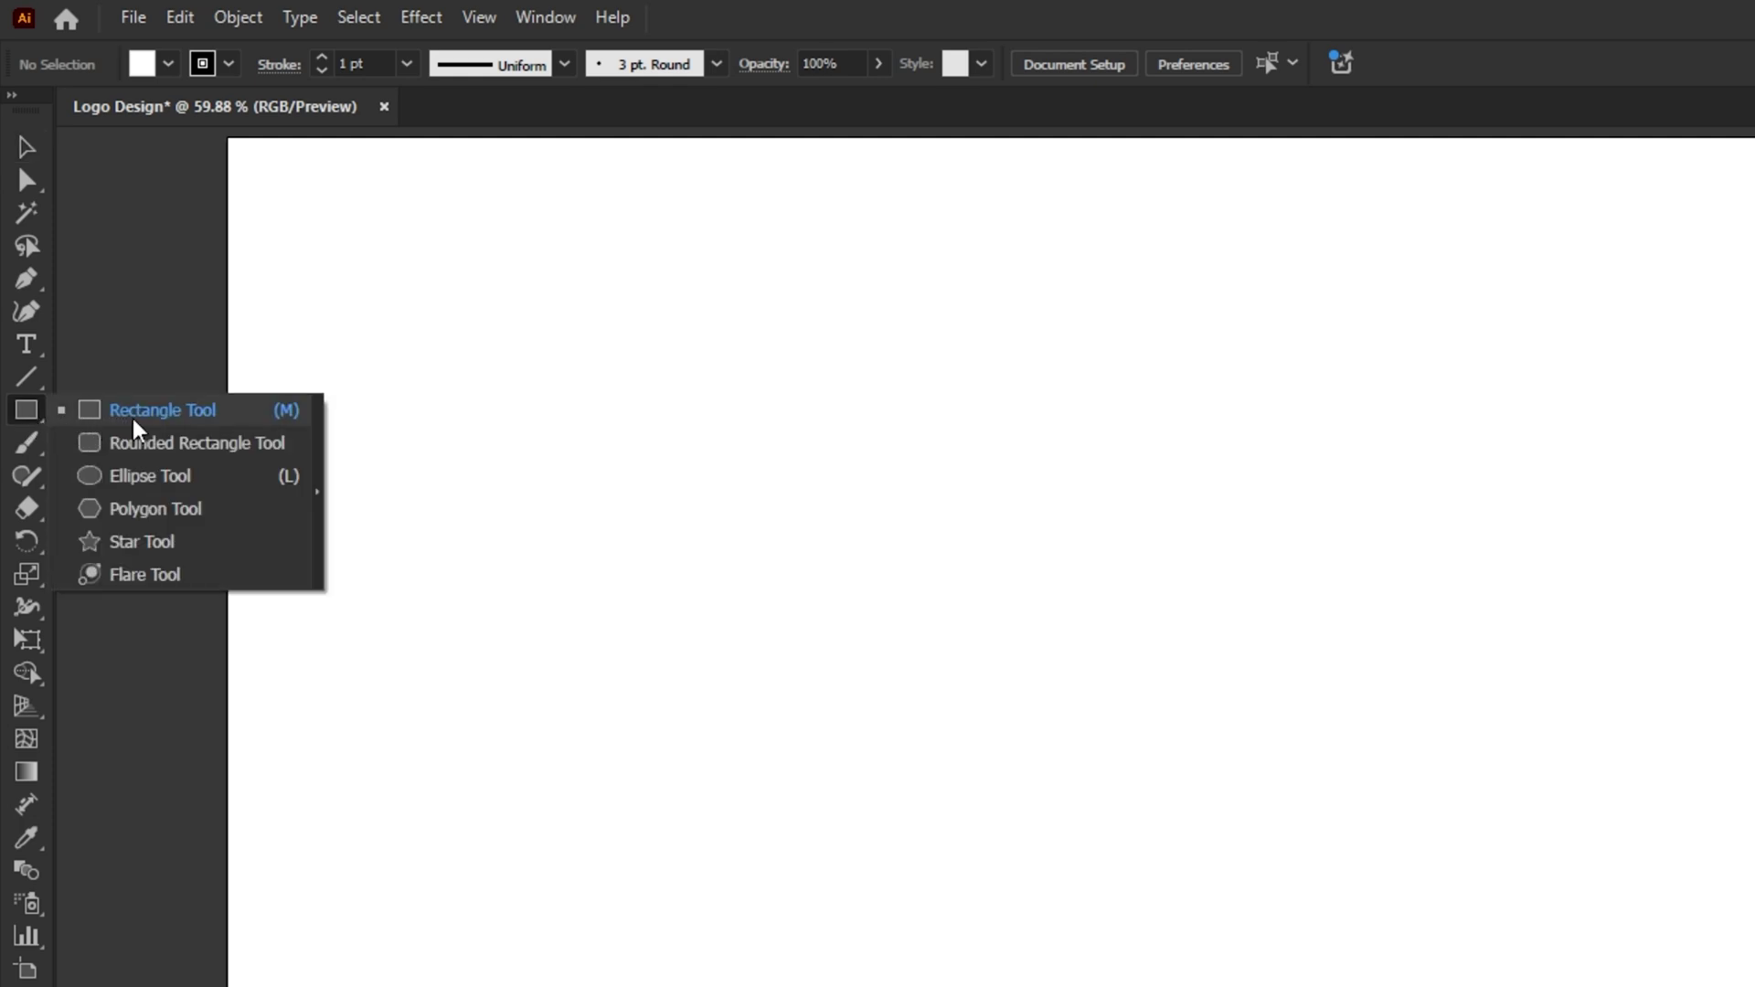
click(167, 422)
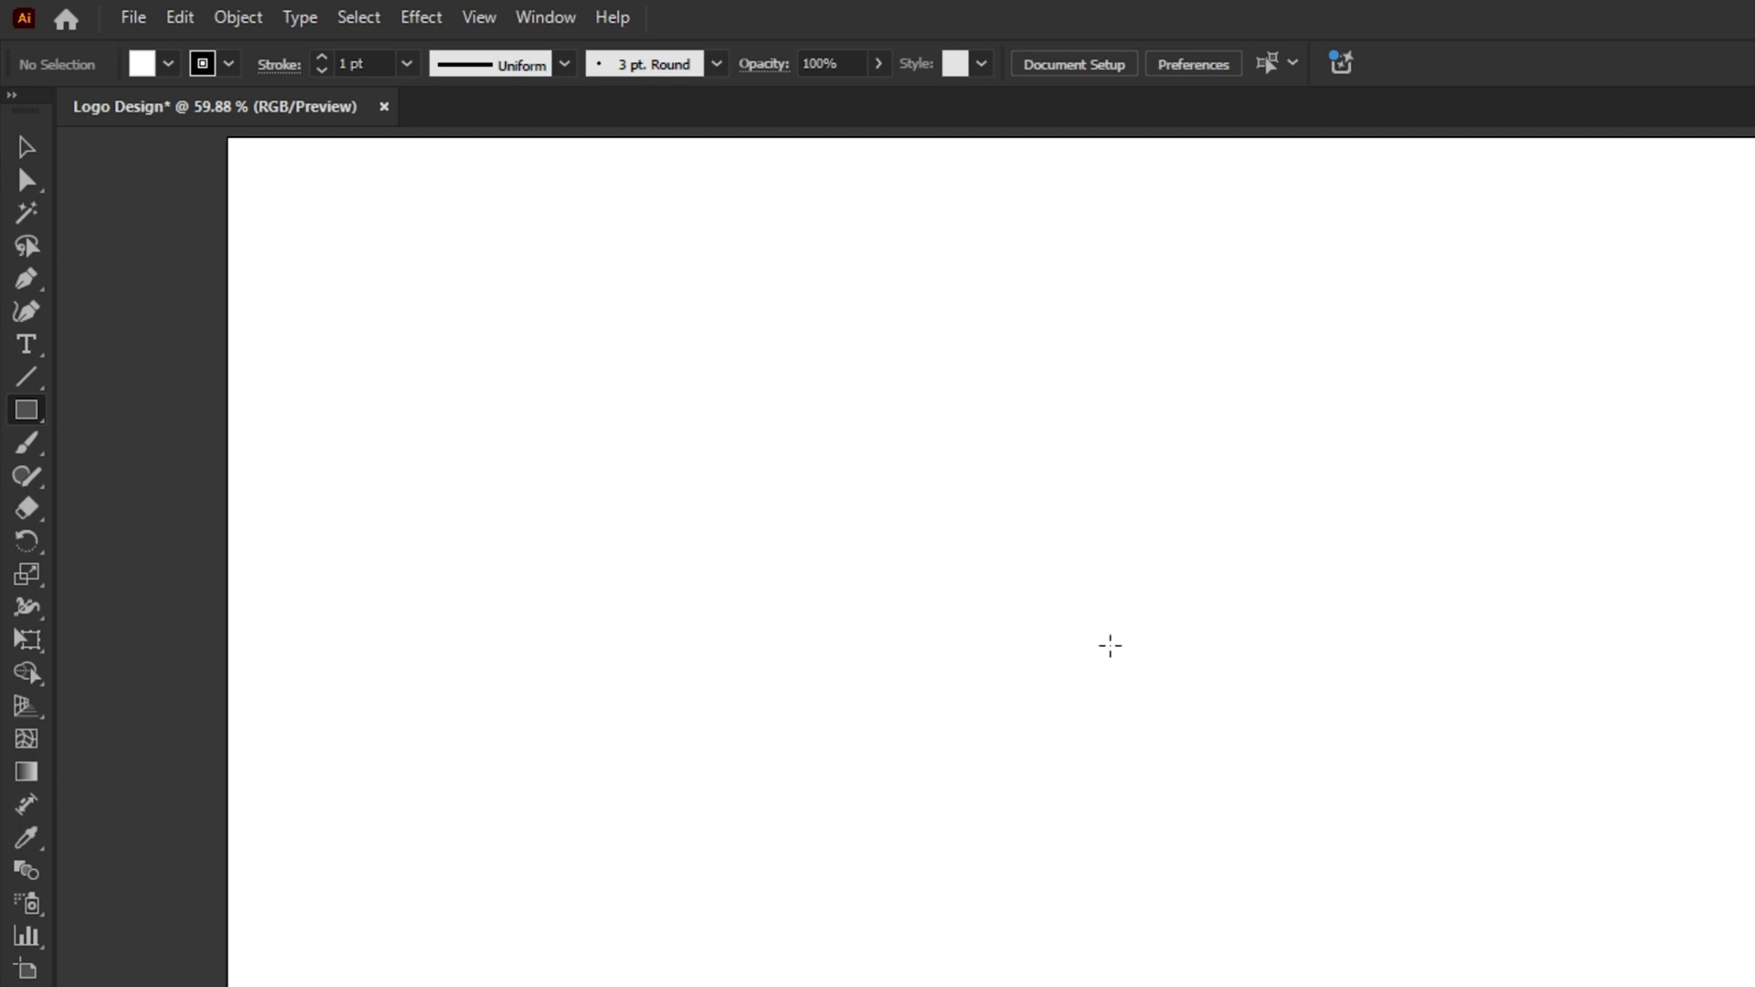
click(1110, 645)
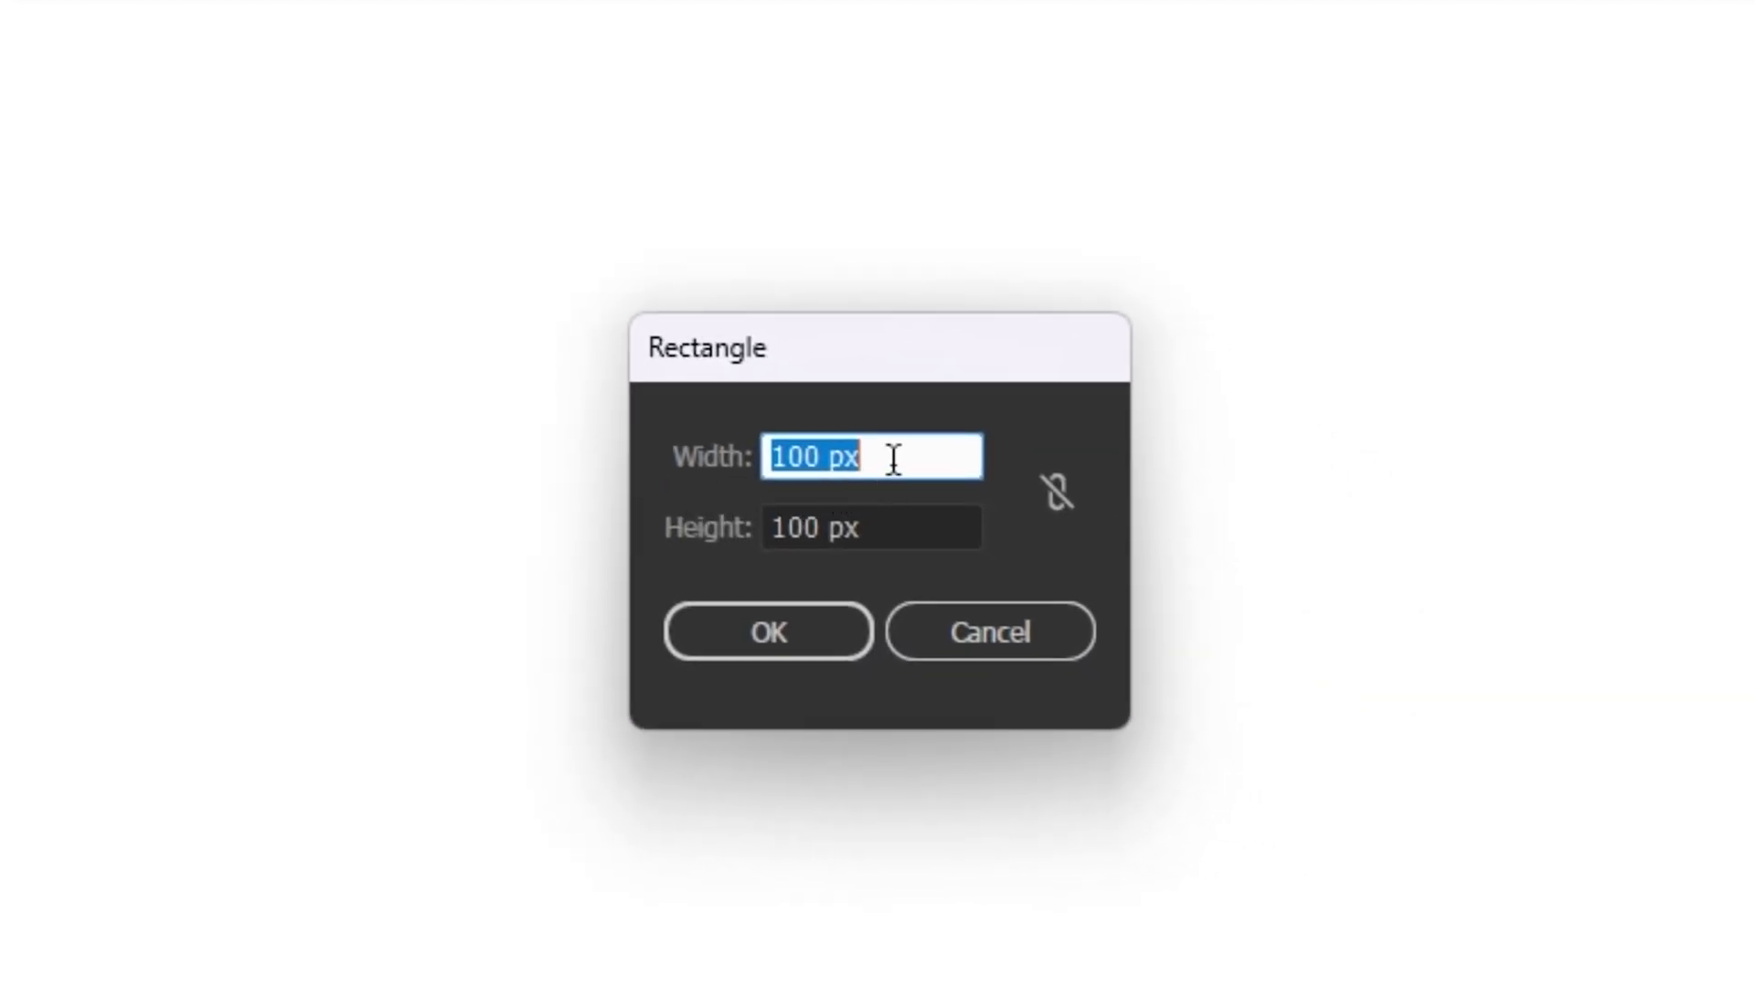
text(75)
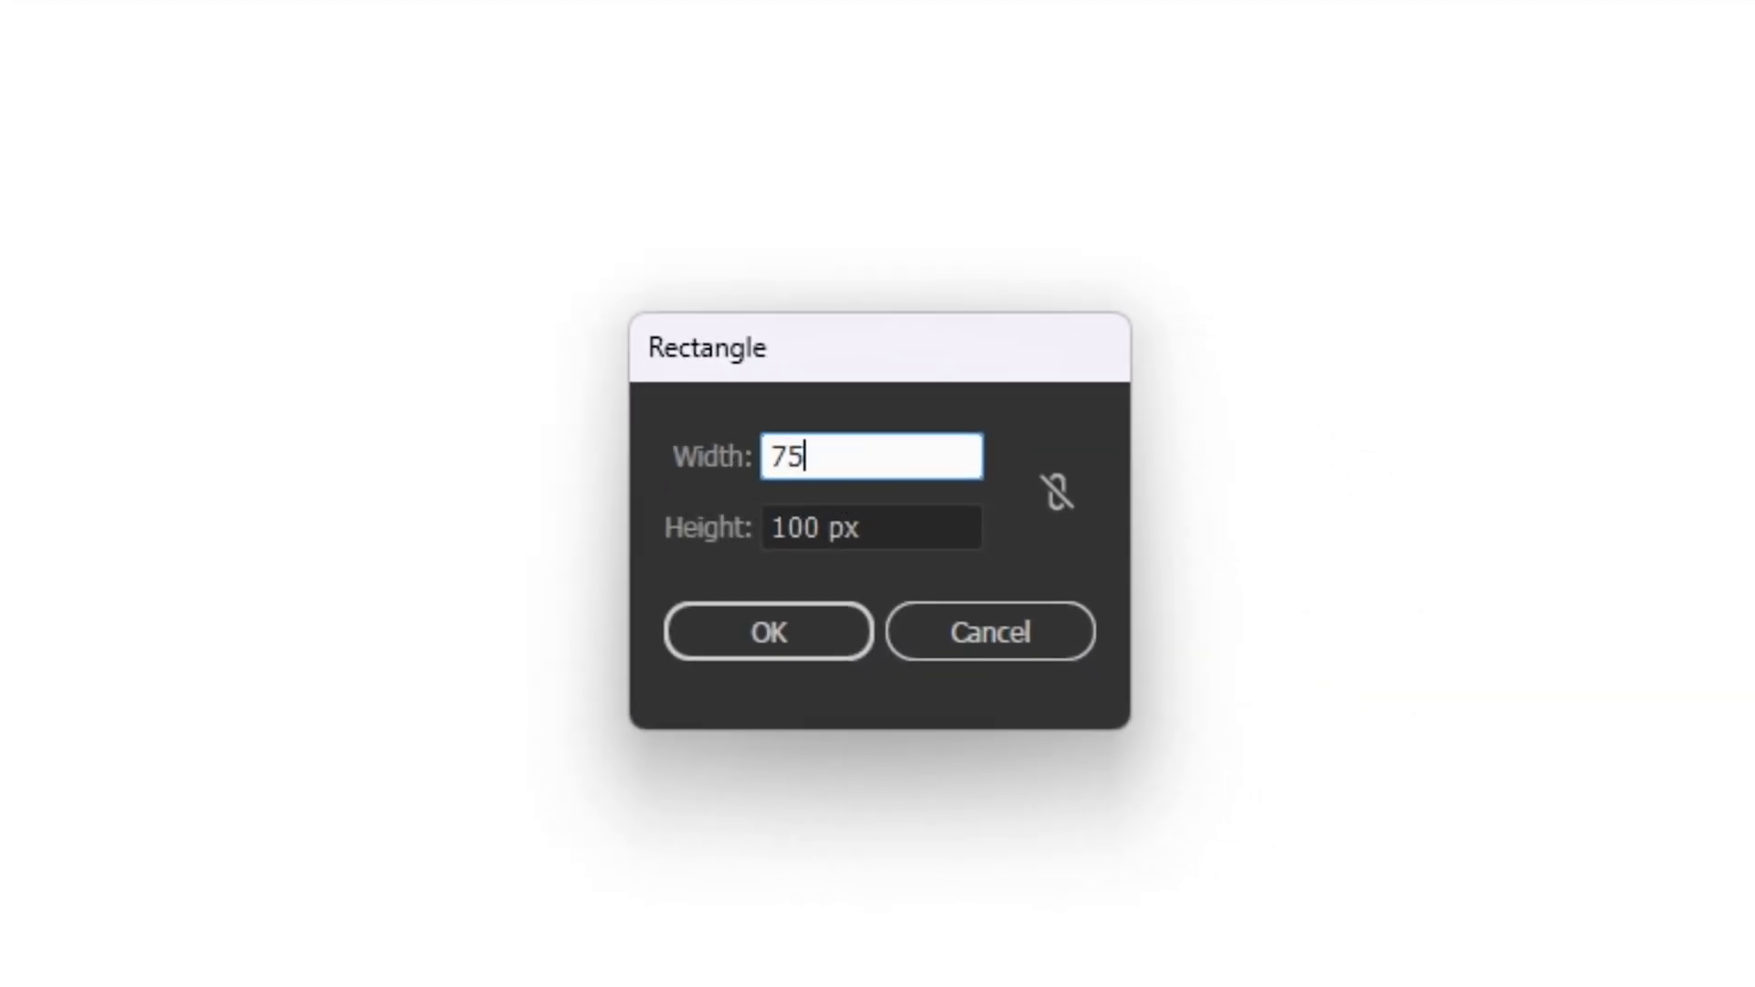
drag(909, 527, 701, 530)
text(75)
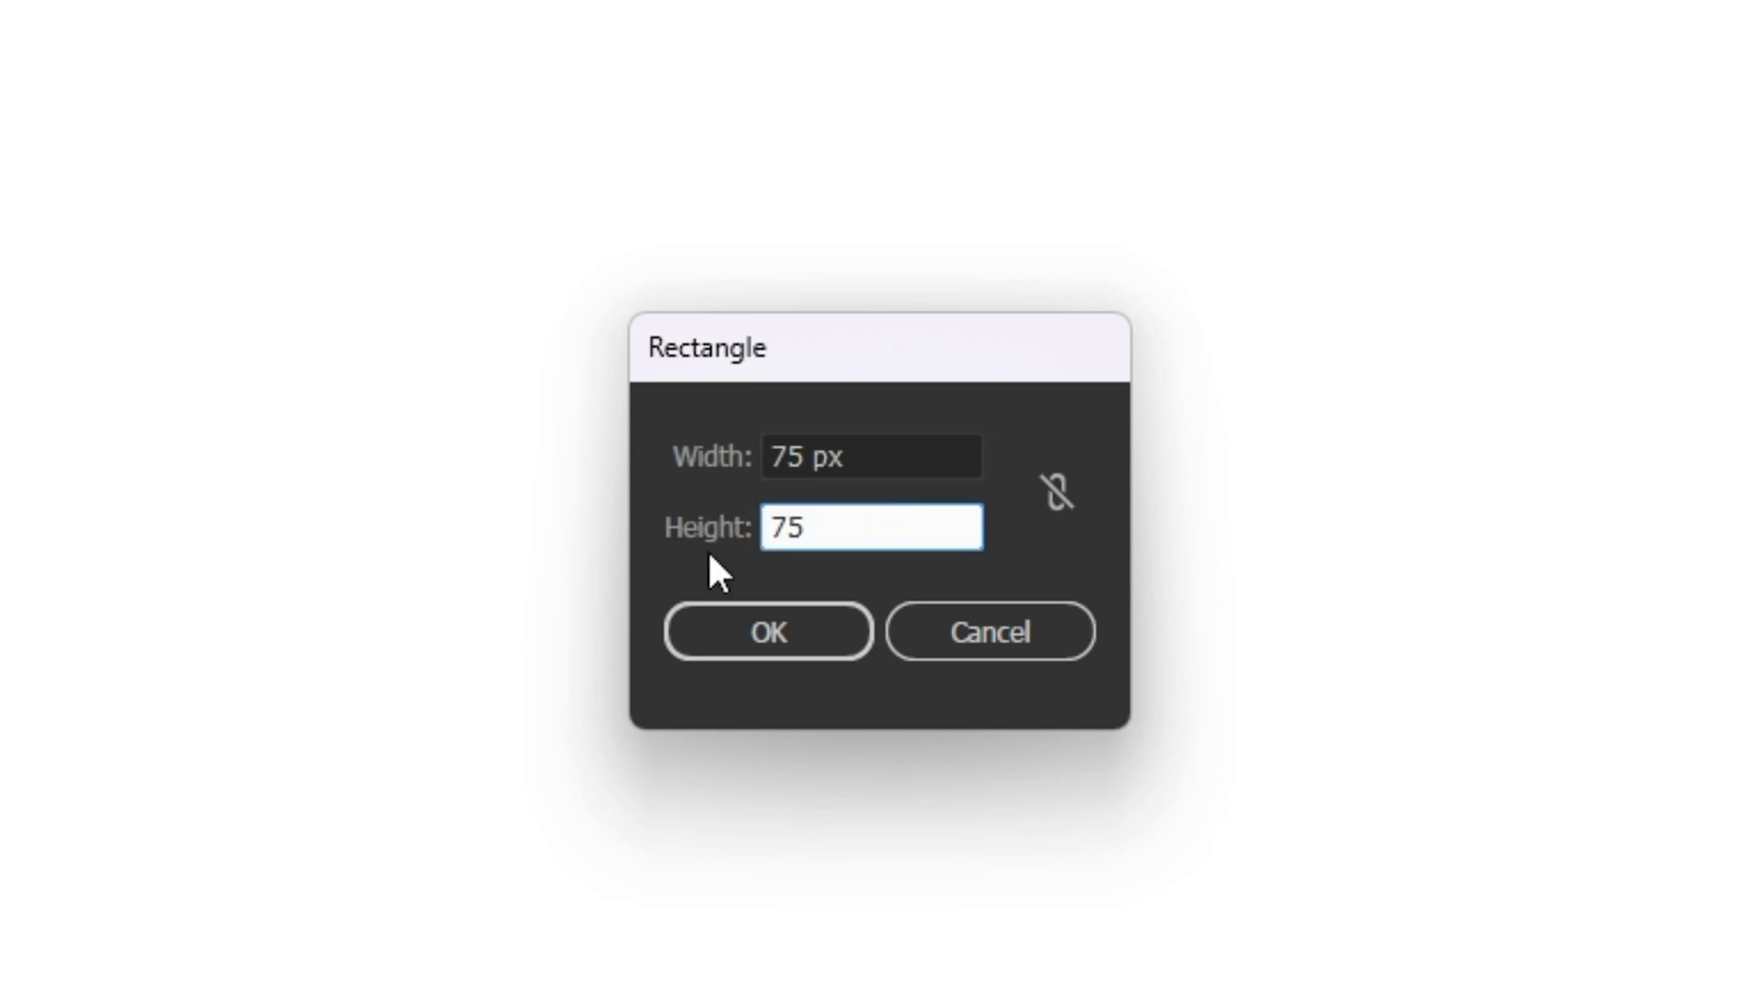
click(745, 633)
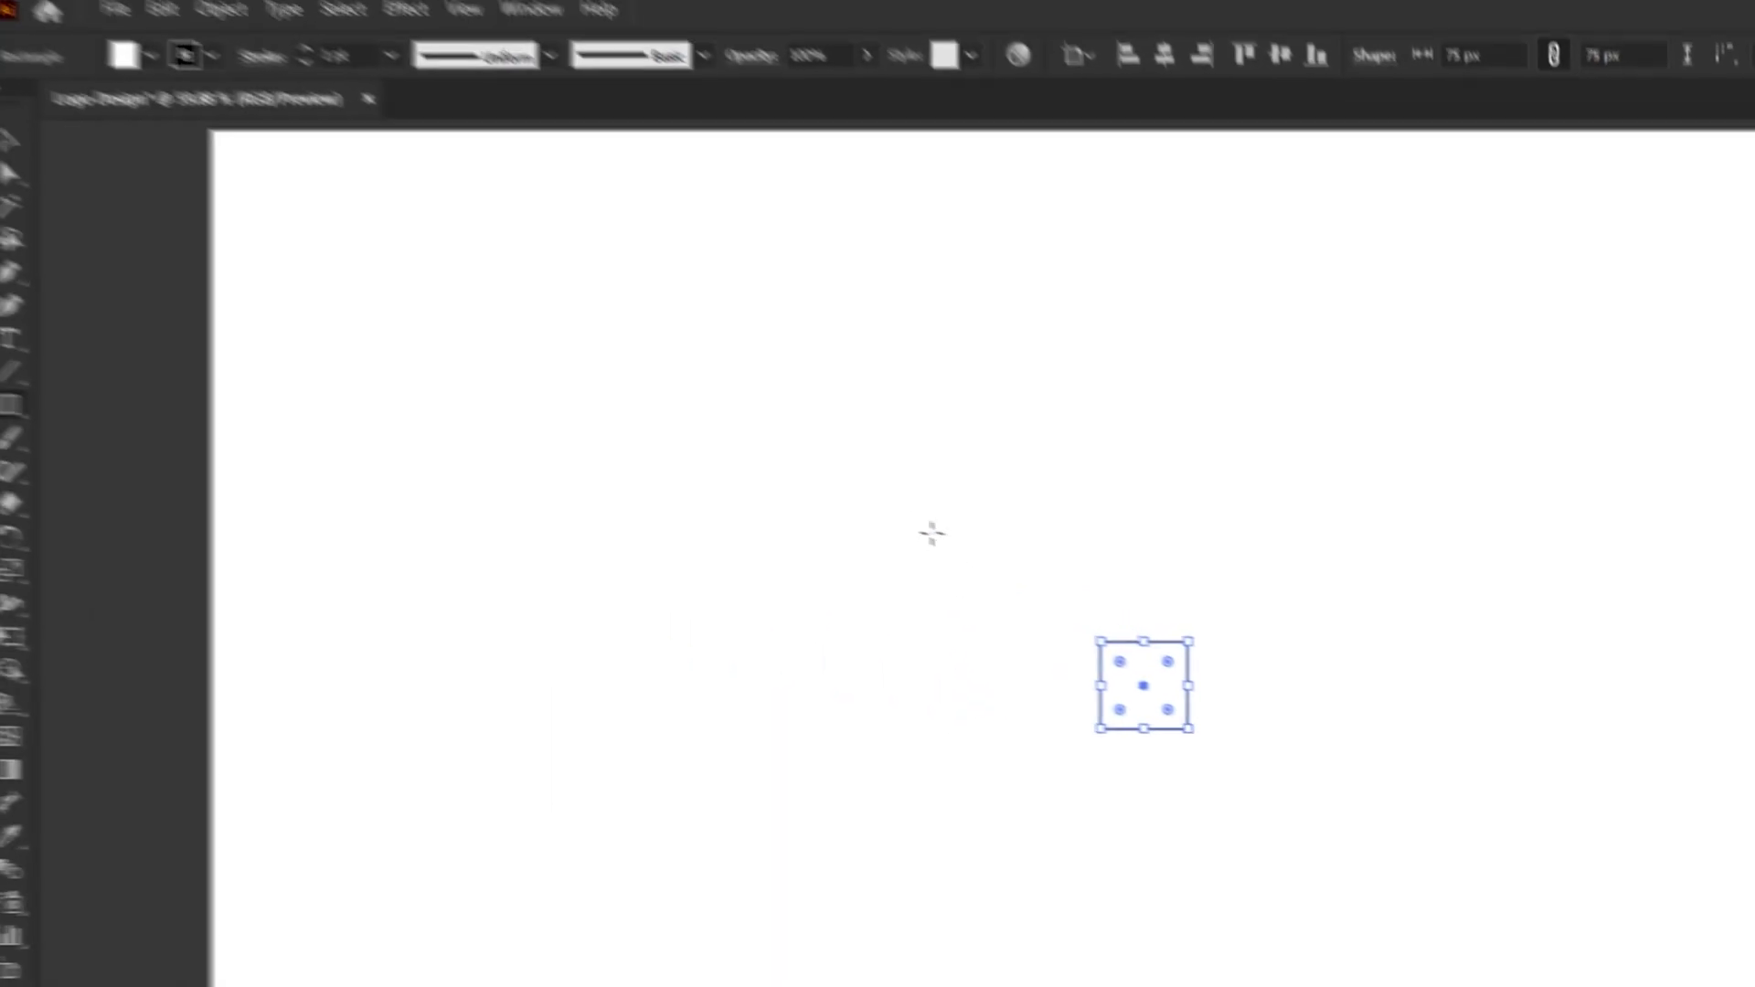
- Duplicate the square into a row of four touching 75 px squares
click(39, 150)
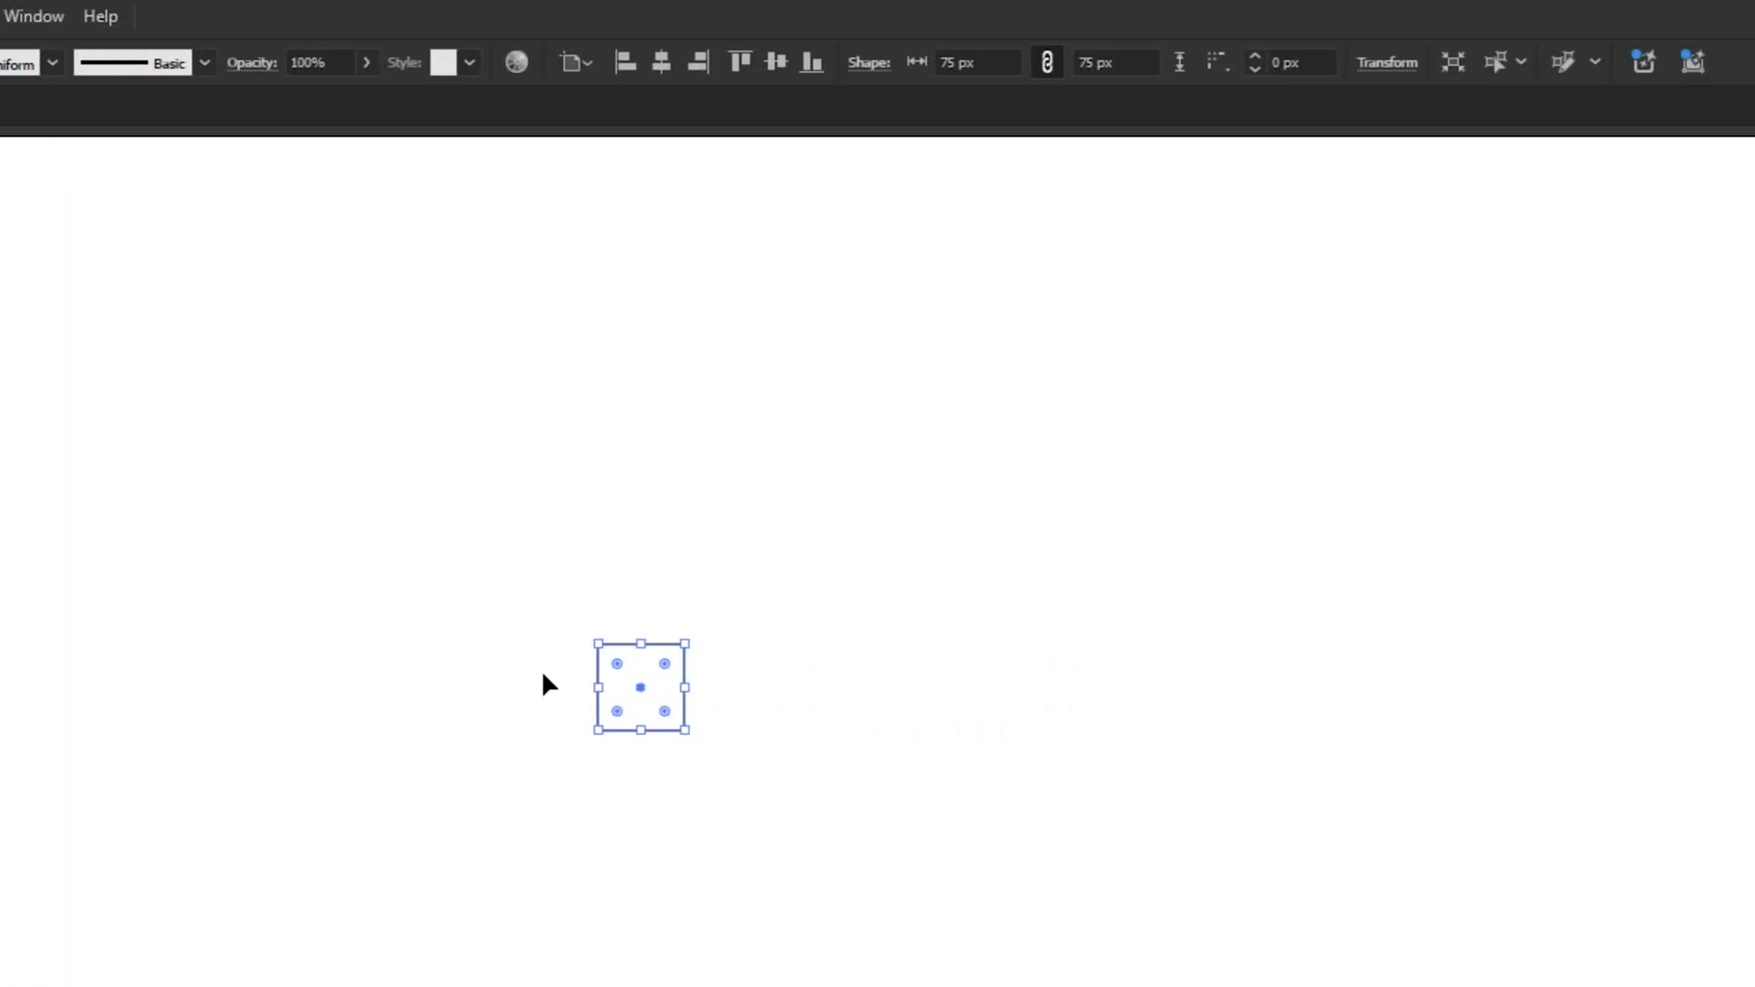
click(639, 687)
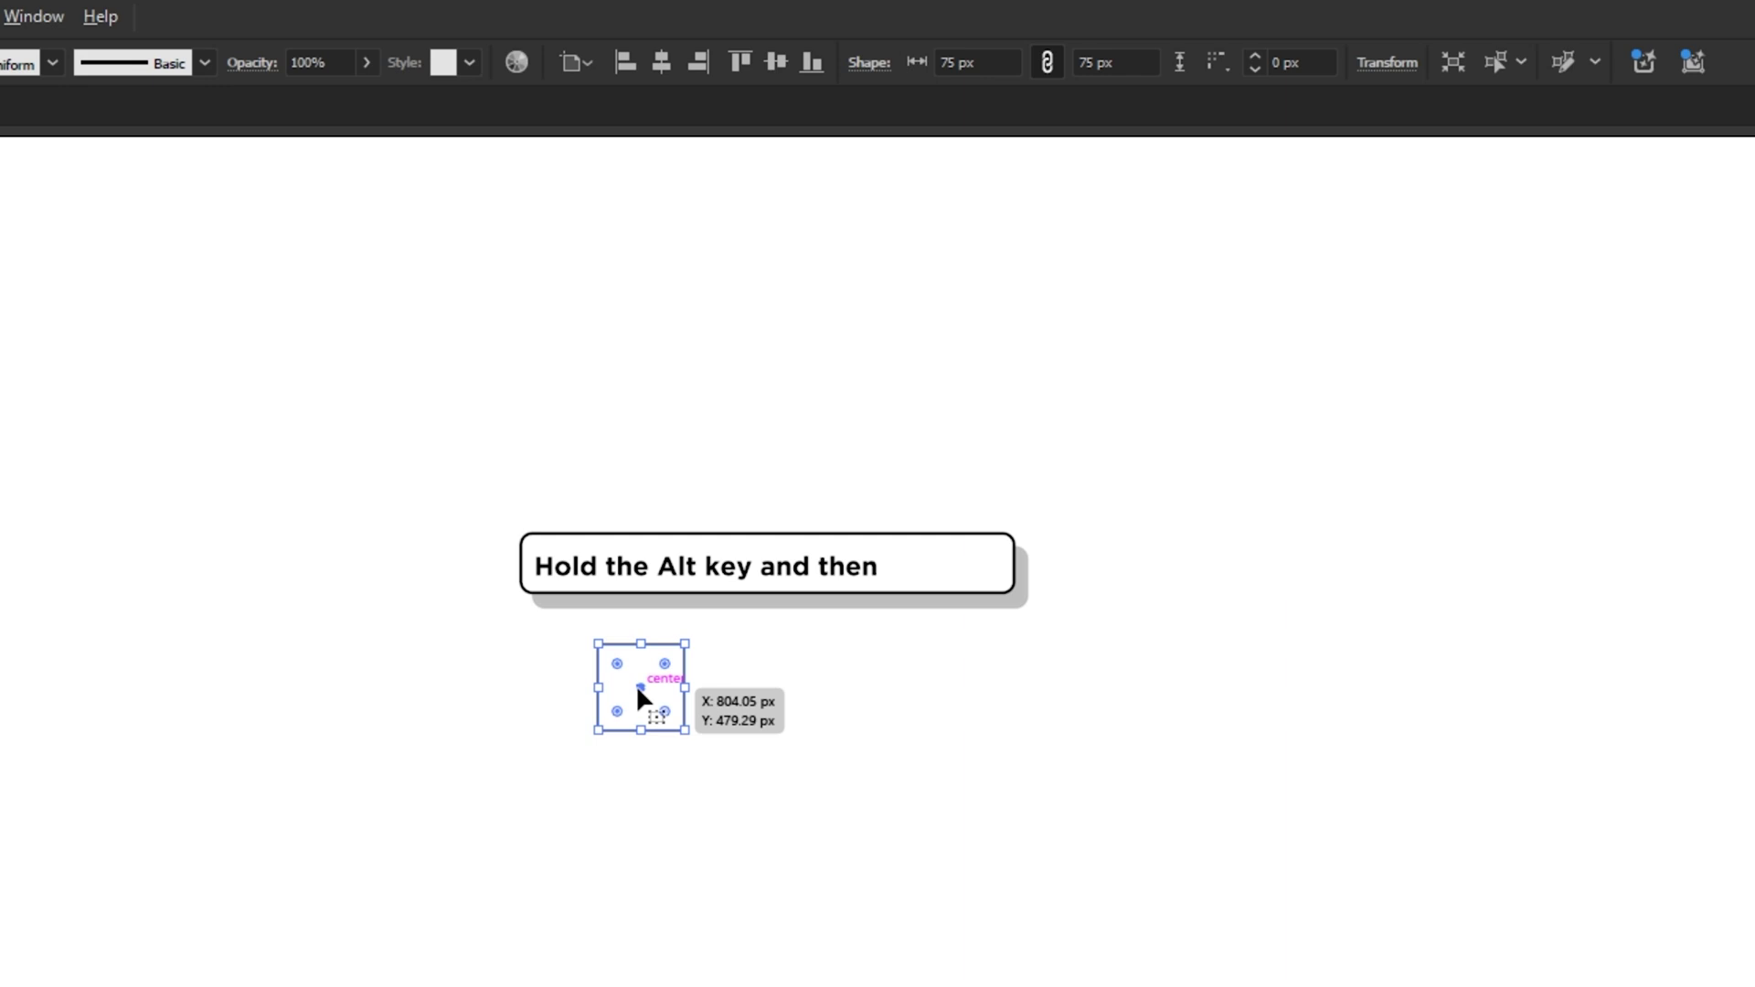
drag(639, 687, 722, 692)
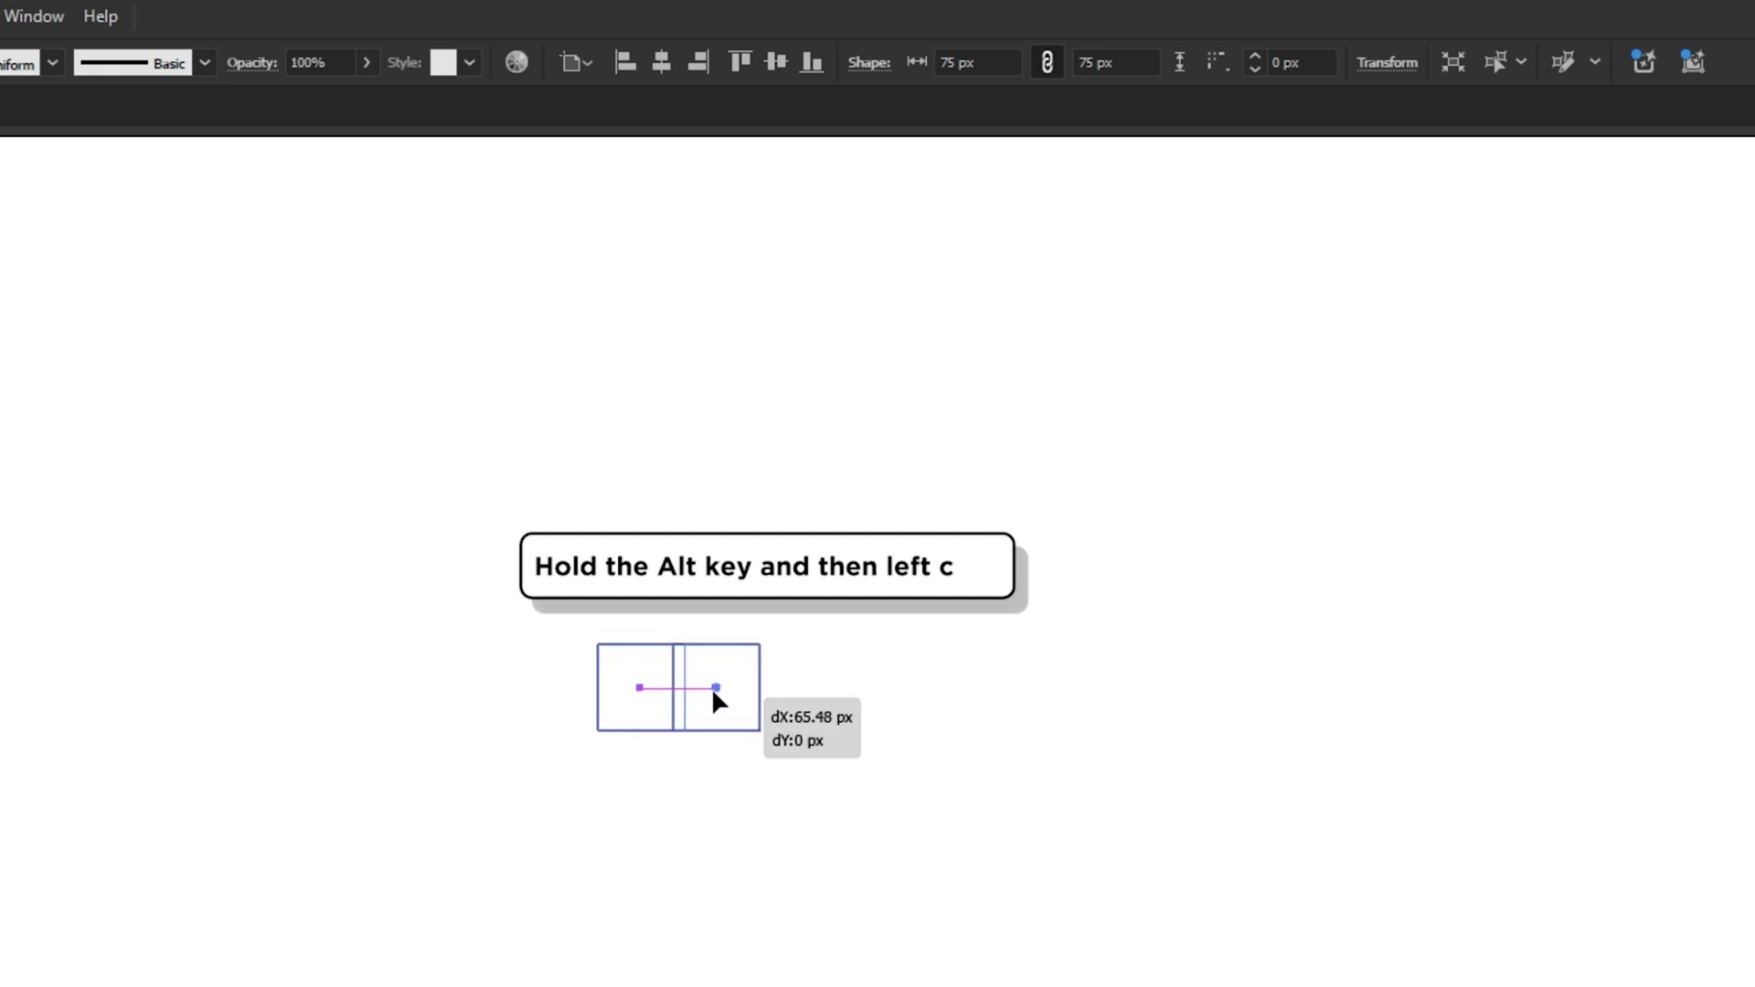
key(ctrl+d)
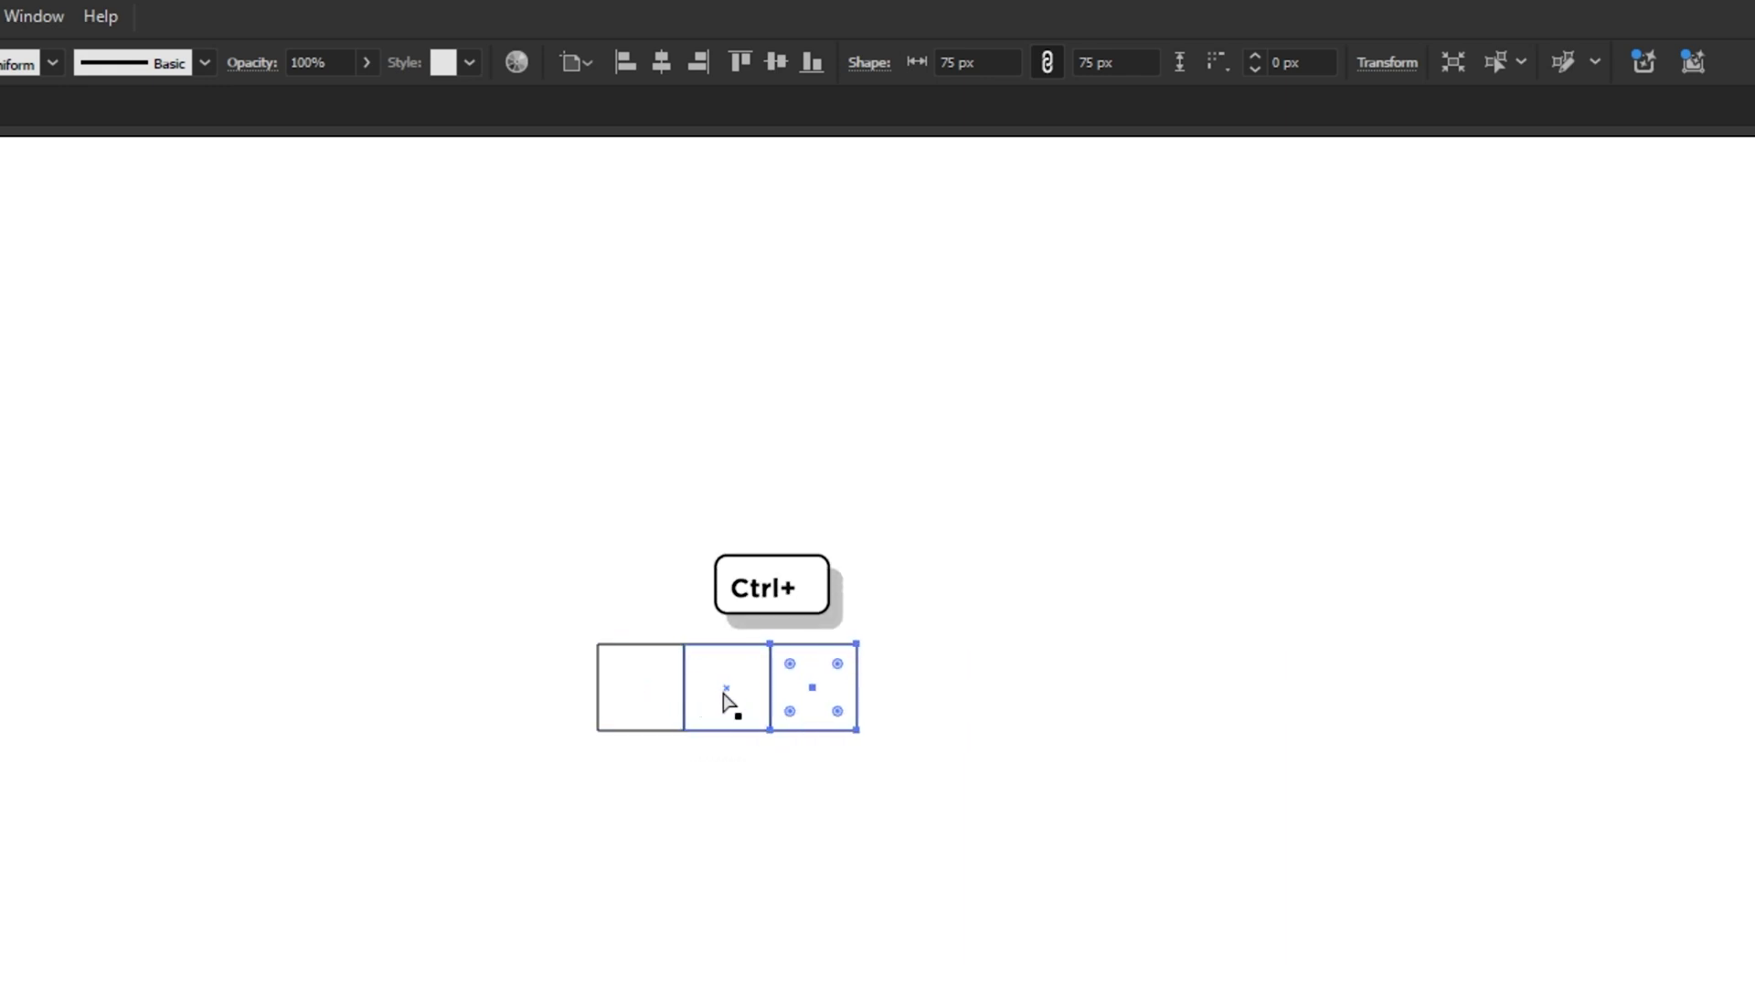
key(ctrl+d)
- Copy the row downward three times to complete the 4 × 4 grid, and select all sixteen squares
drag(572, 559, 982, 795)
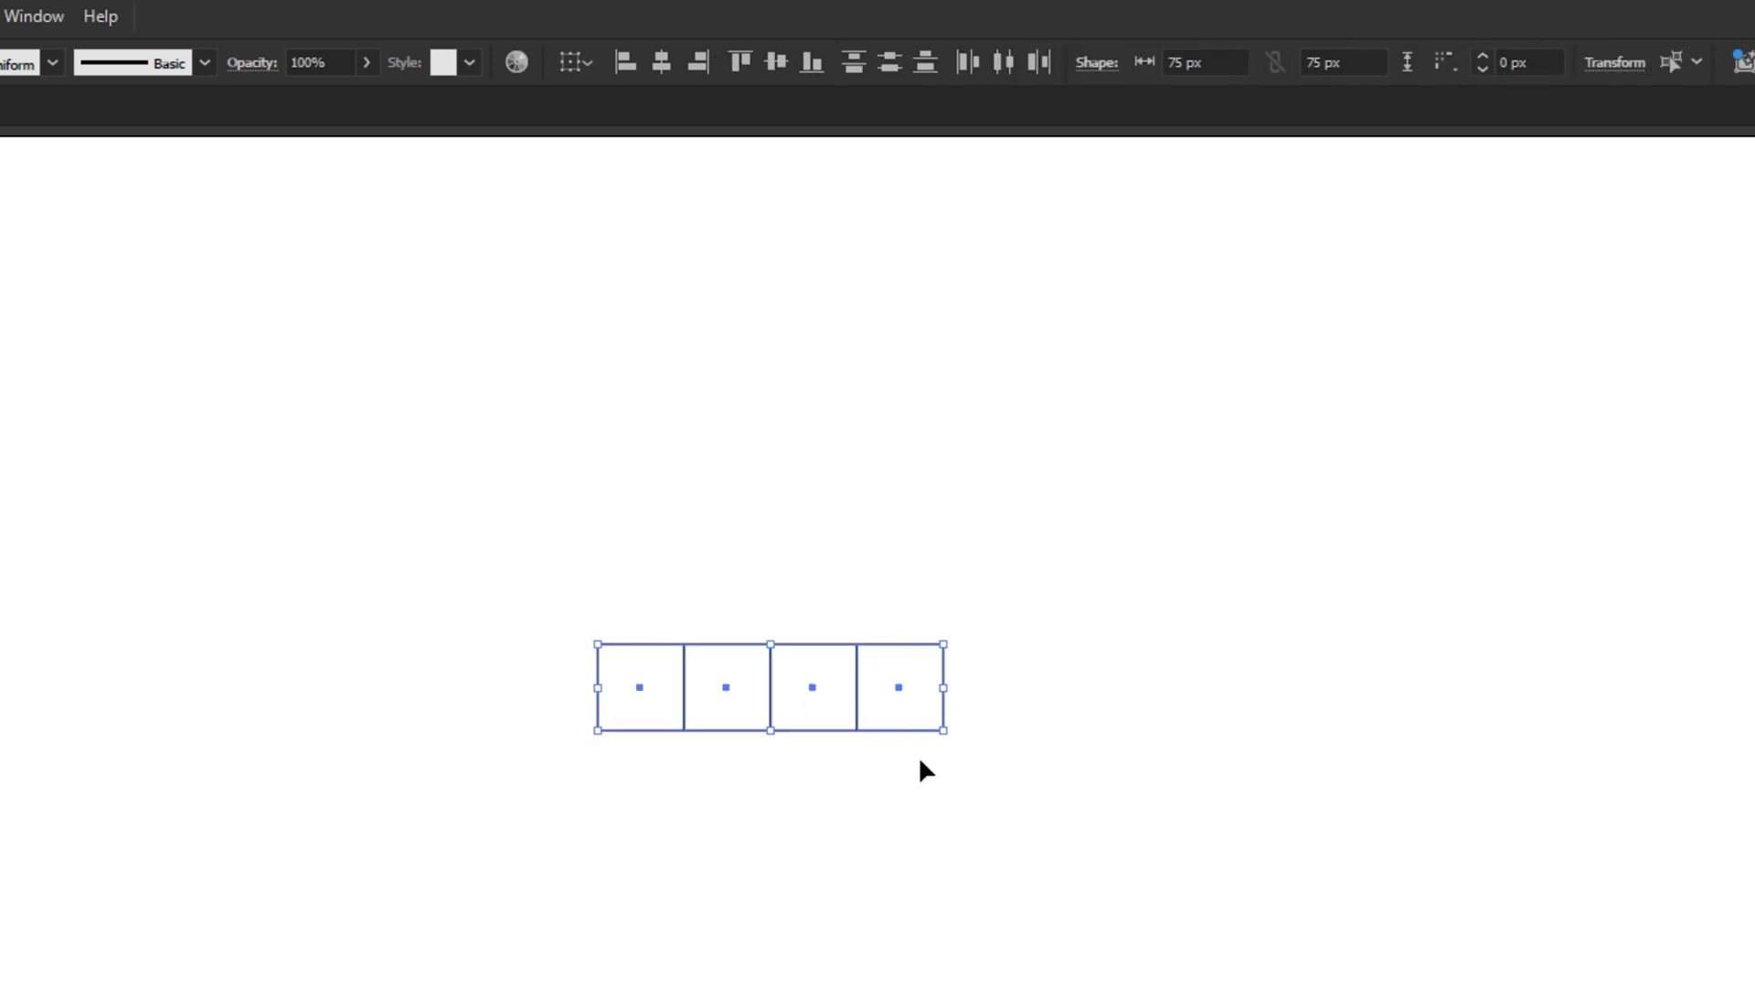
drag(823, 693, 818, 702)
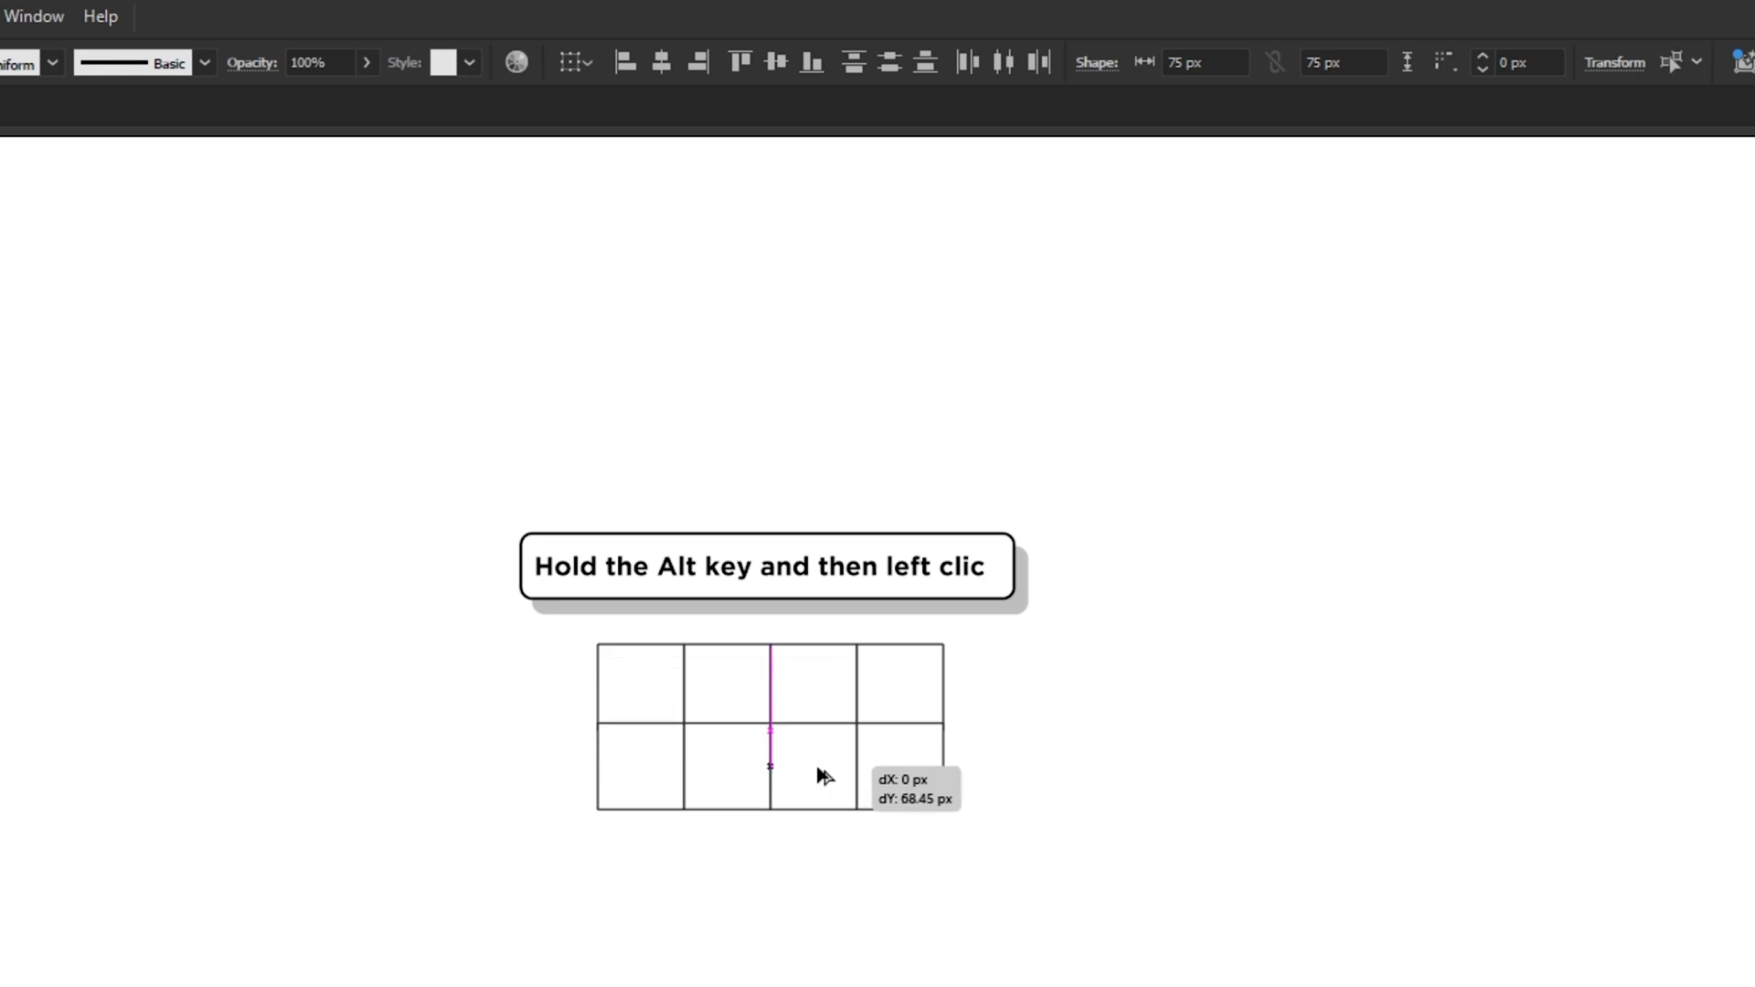
drag(823, 708, 818, 779)
key(ctrl+d)
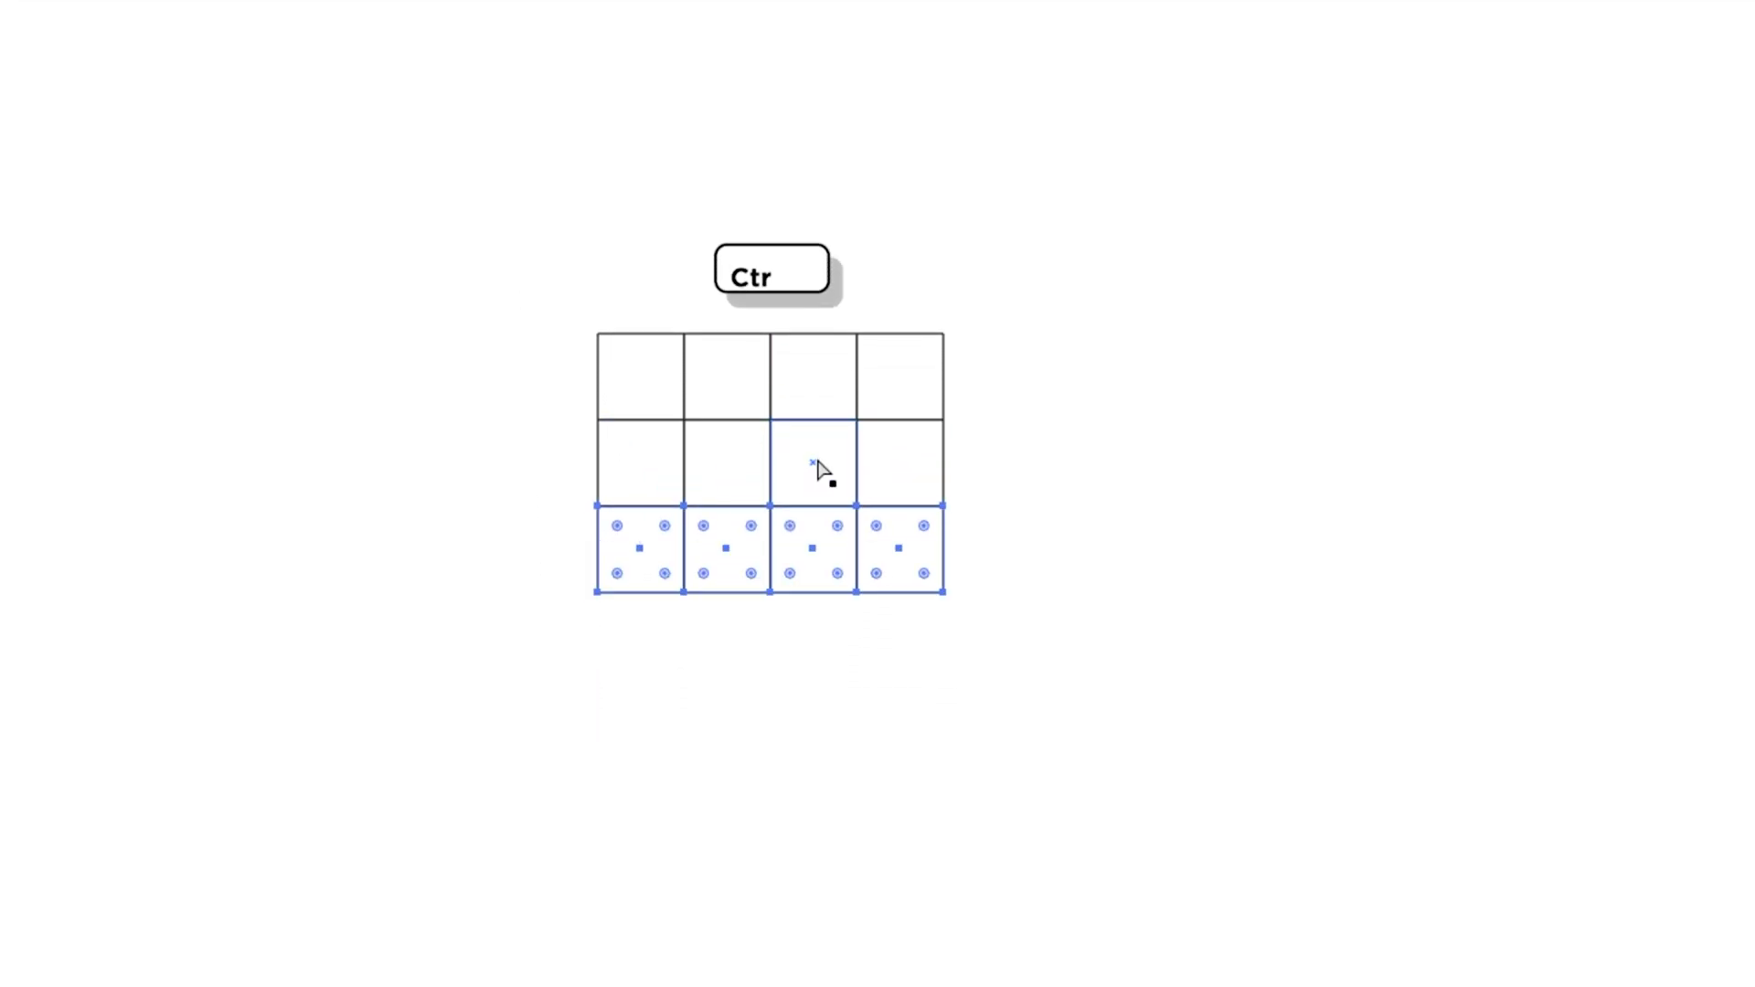
key(ctrl+d)
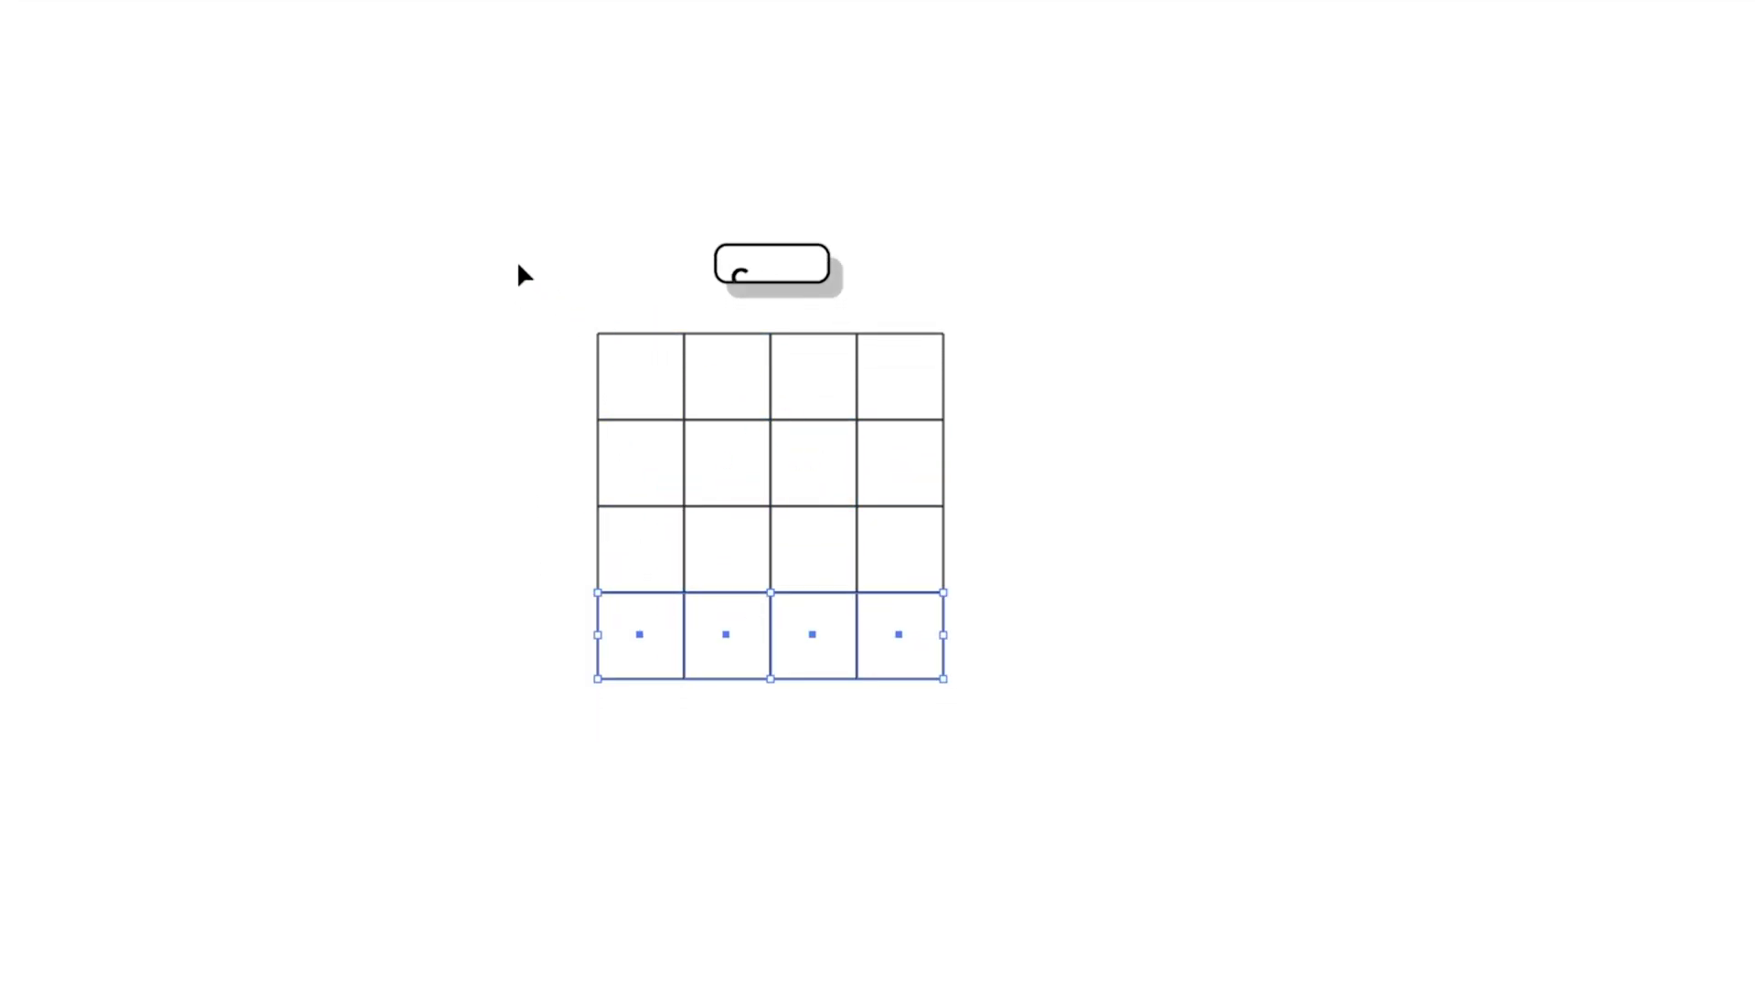
drag(518, 262, 997, 724)
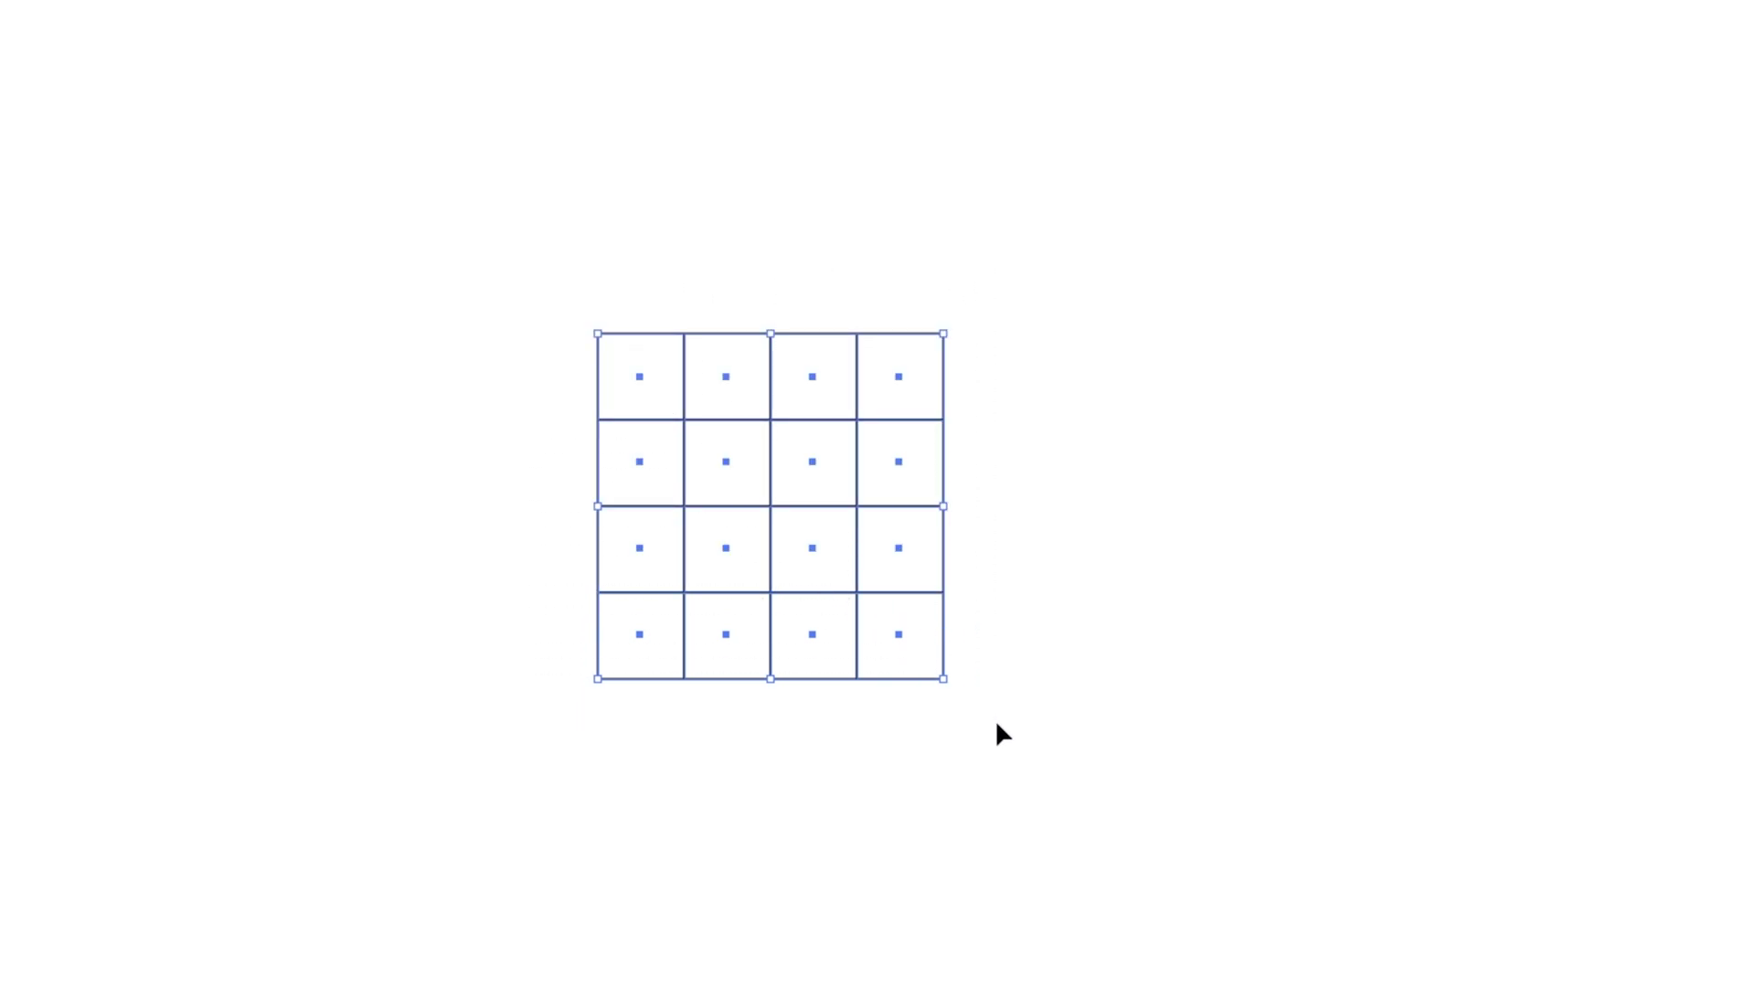
- Rotate the grid 315° via Transform > Rotate into a diamond, then reselect all the artwork
right_click(770, 468)
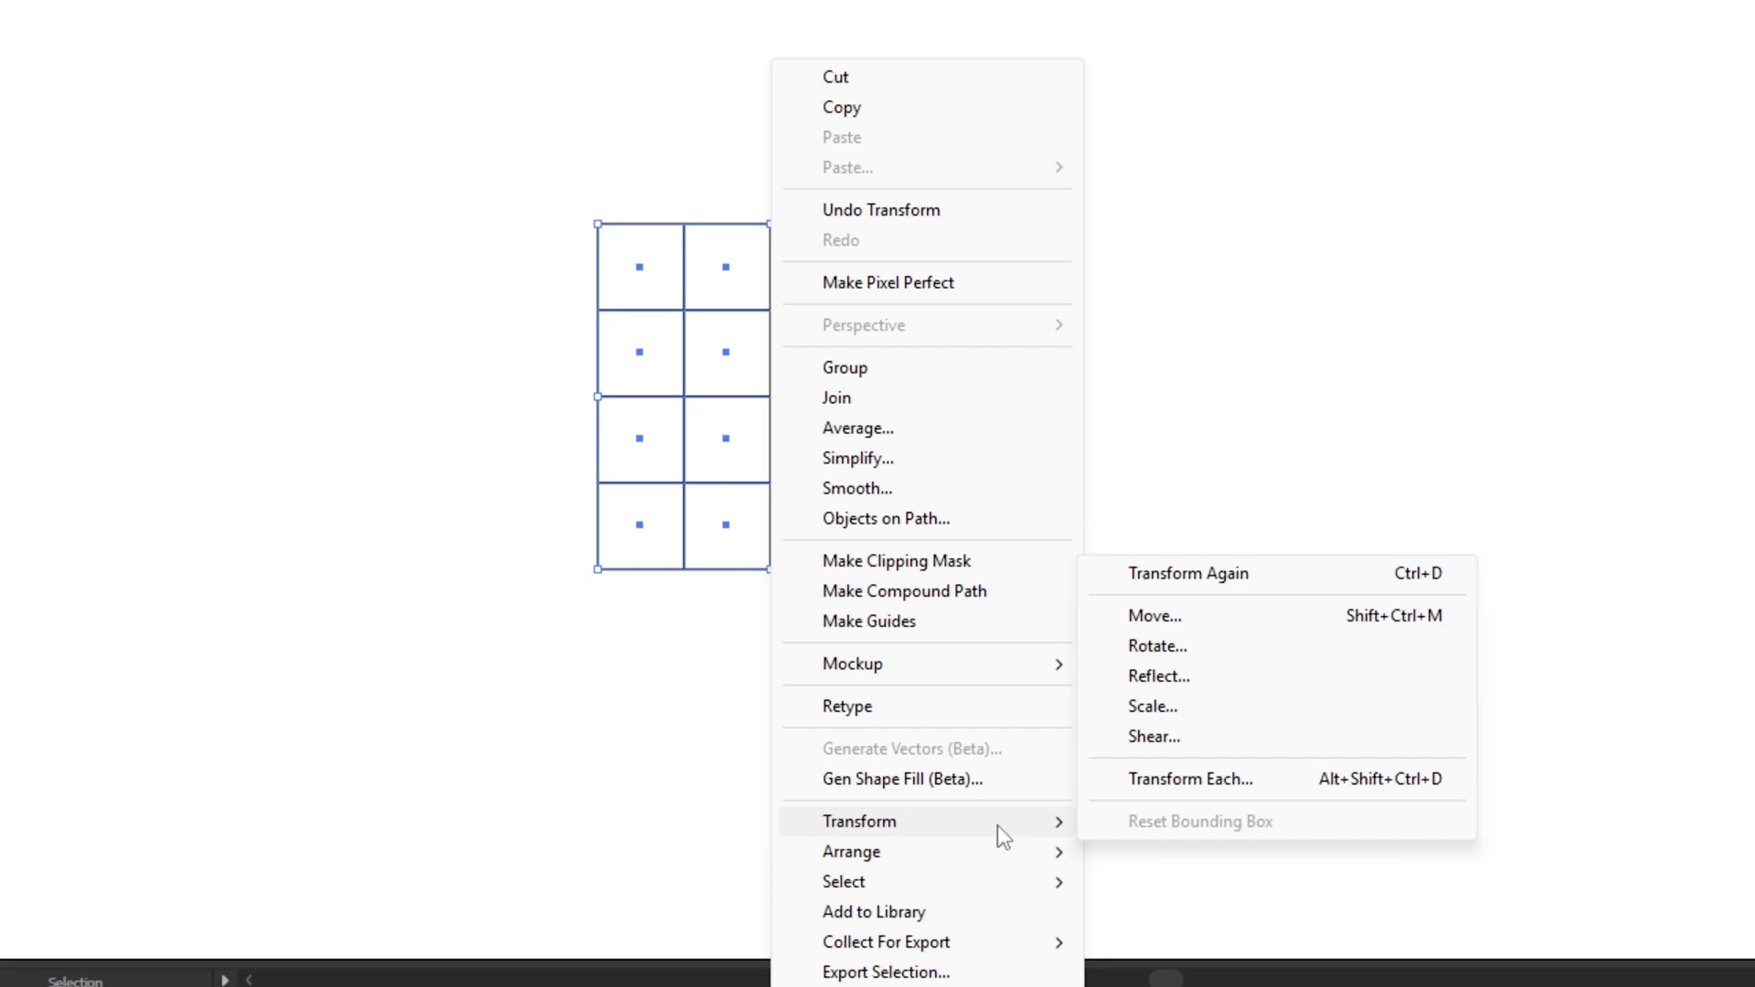
mouse_move(860, 821)
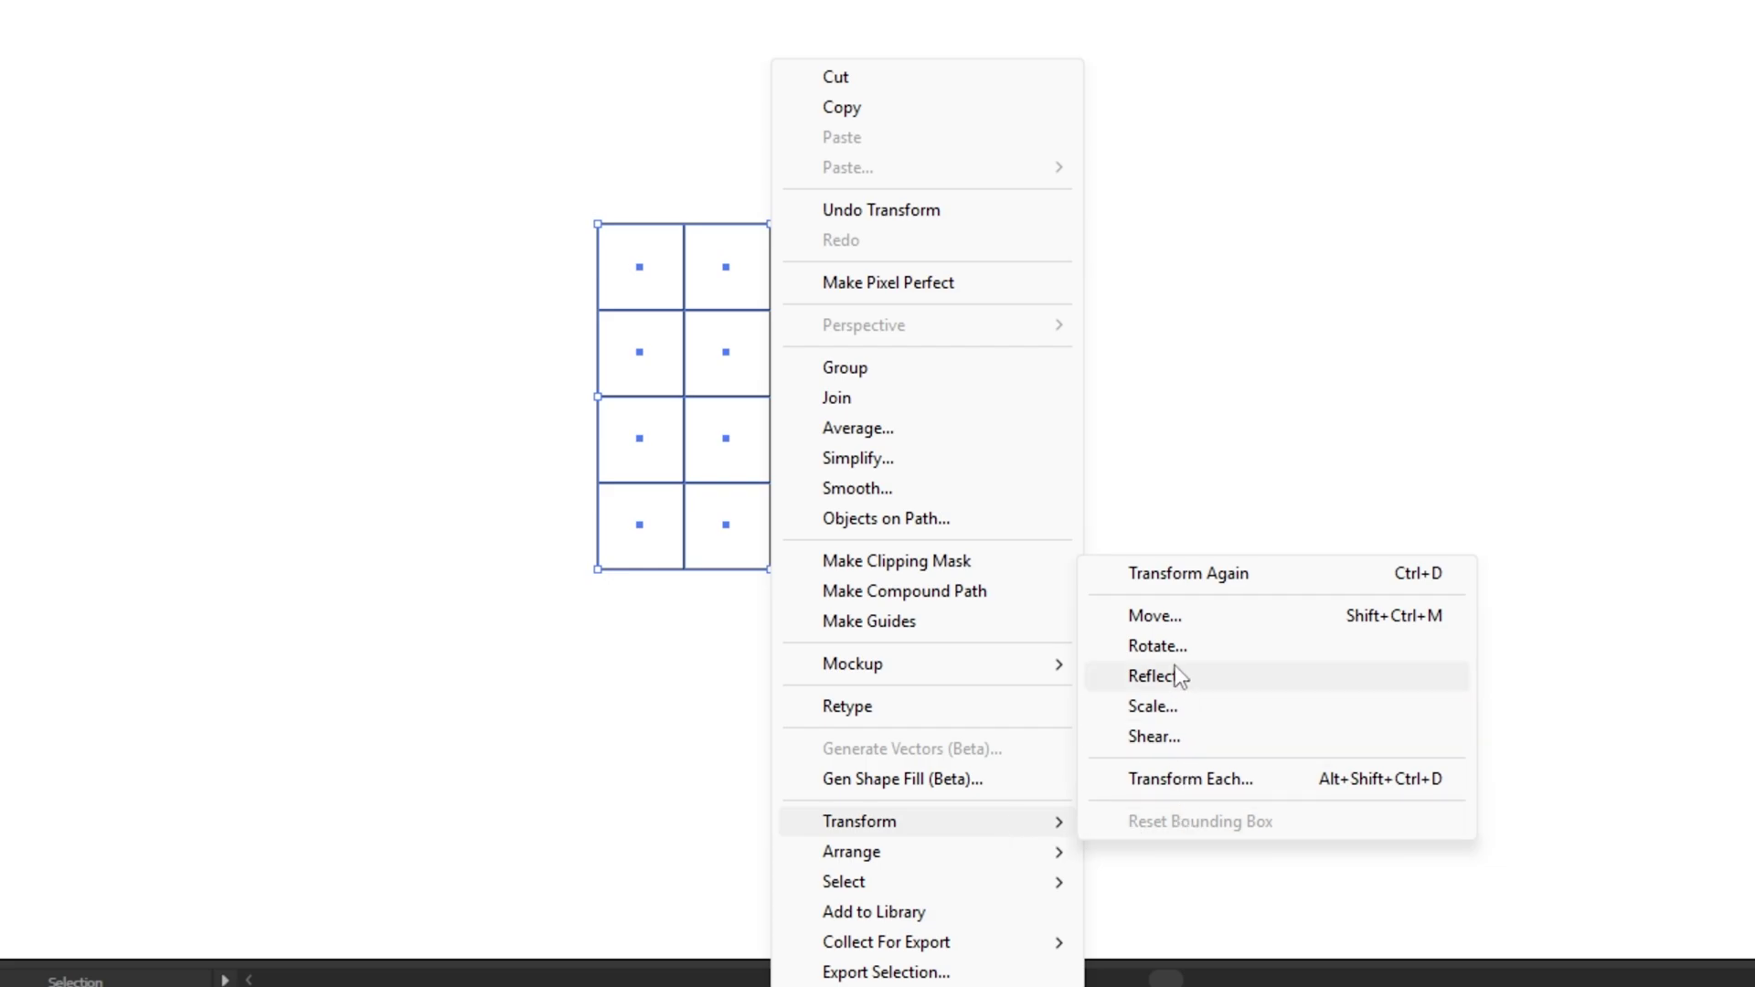
click(1157, 647)
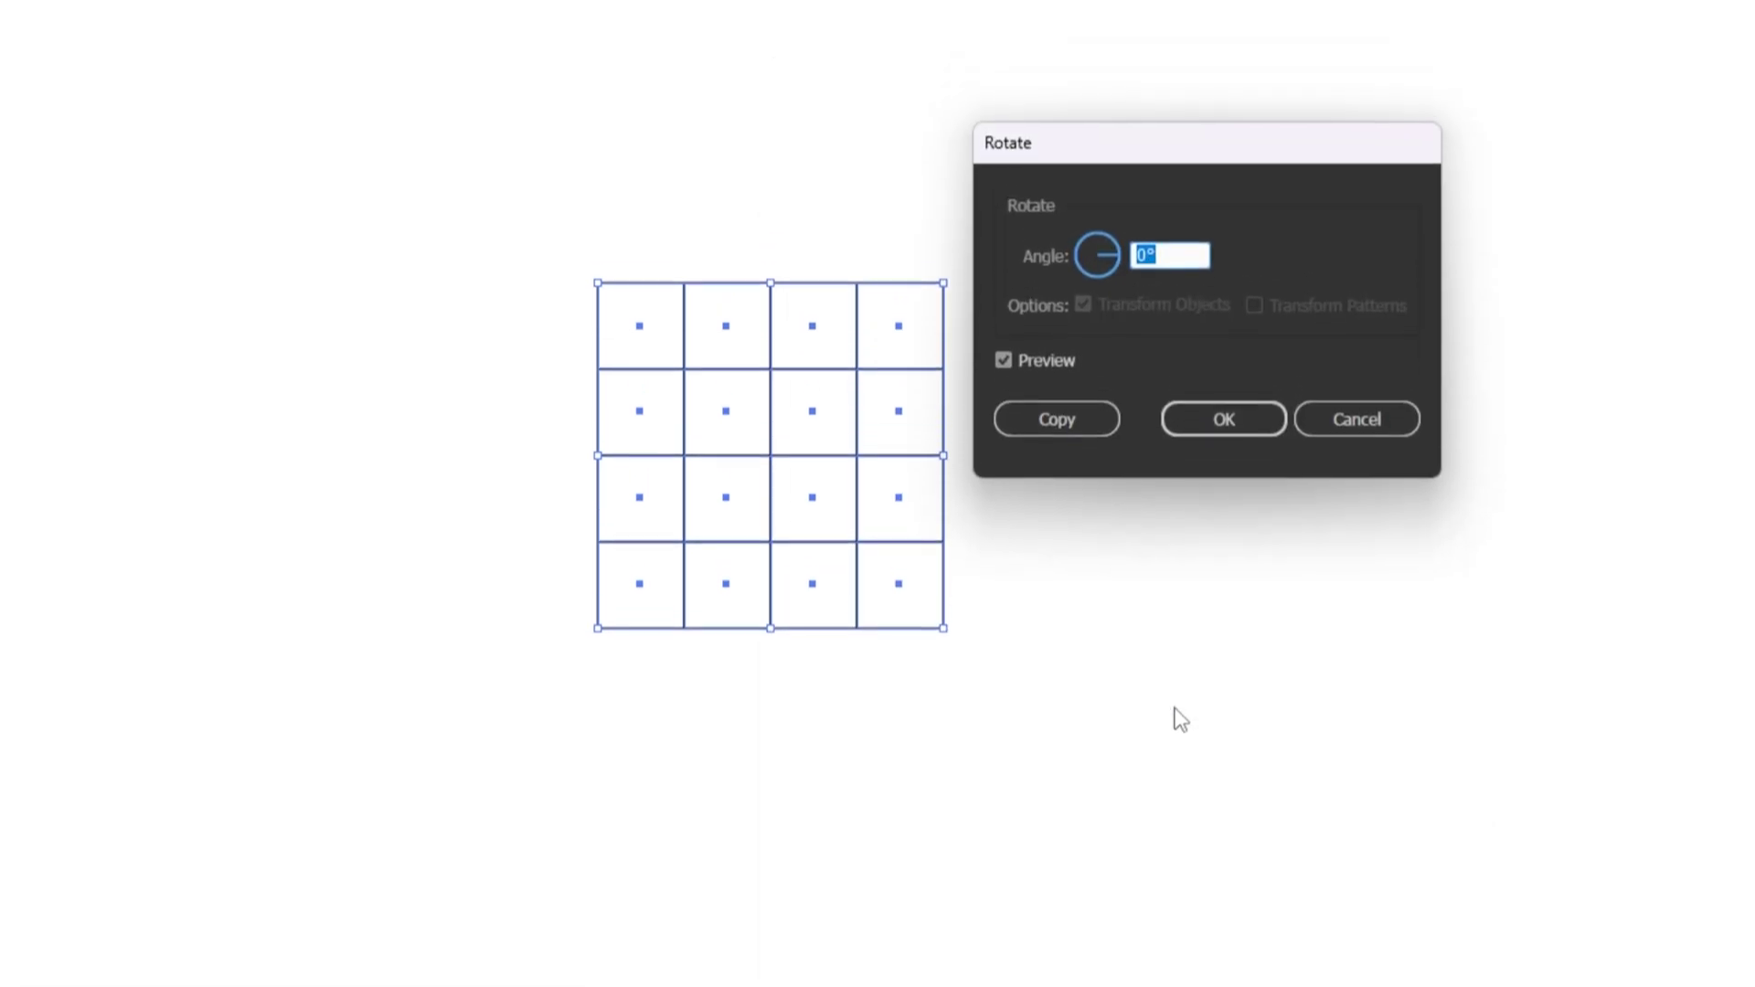
text(315)
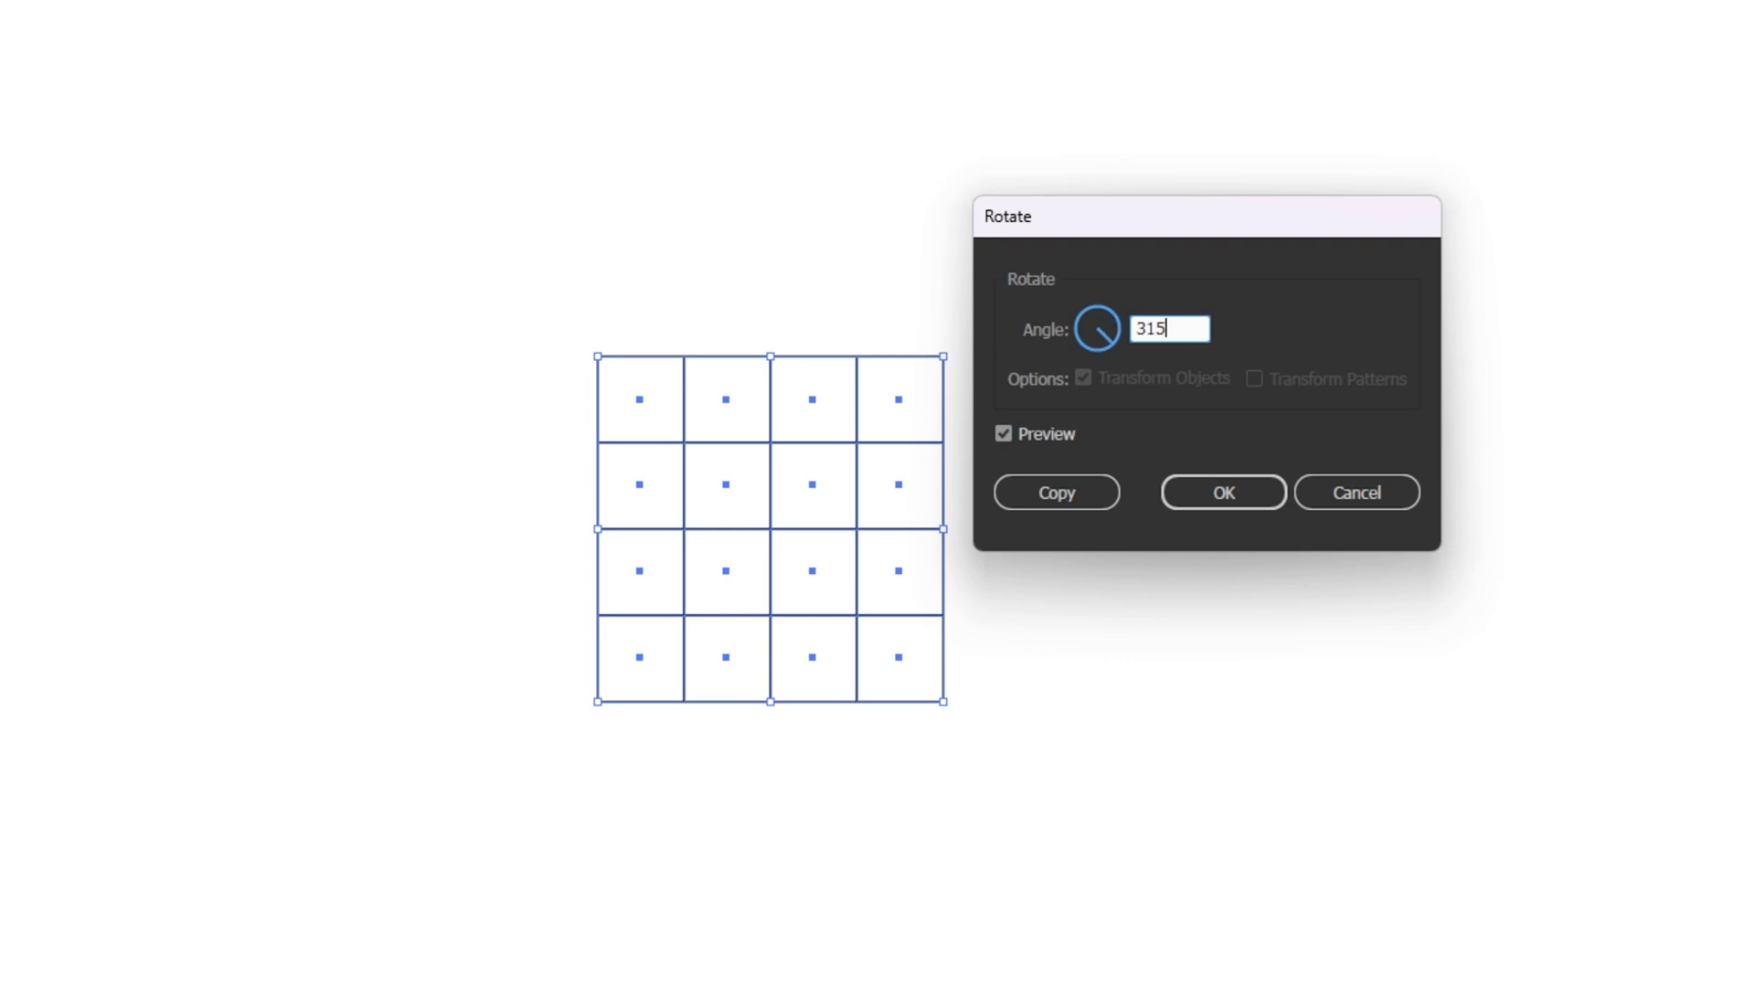
click(1216, 502)
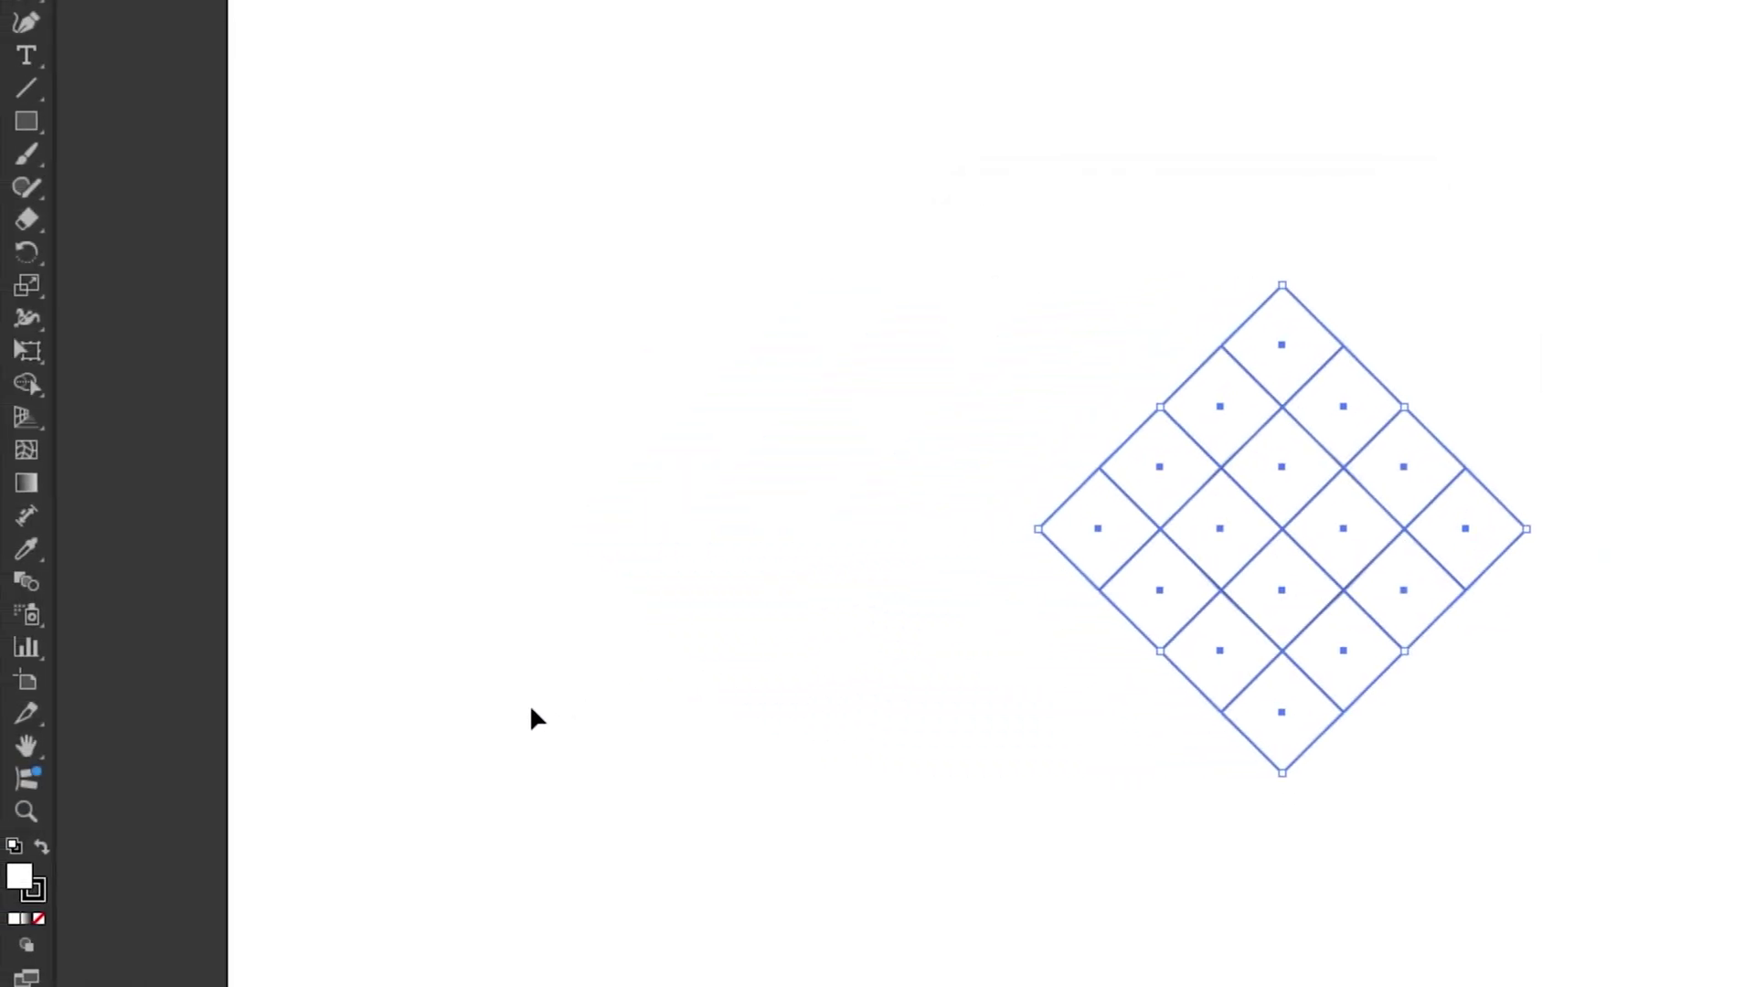
click(30, 806)
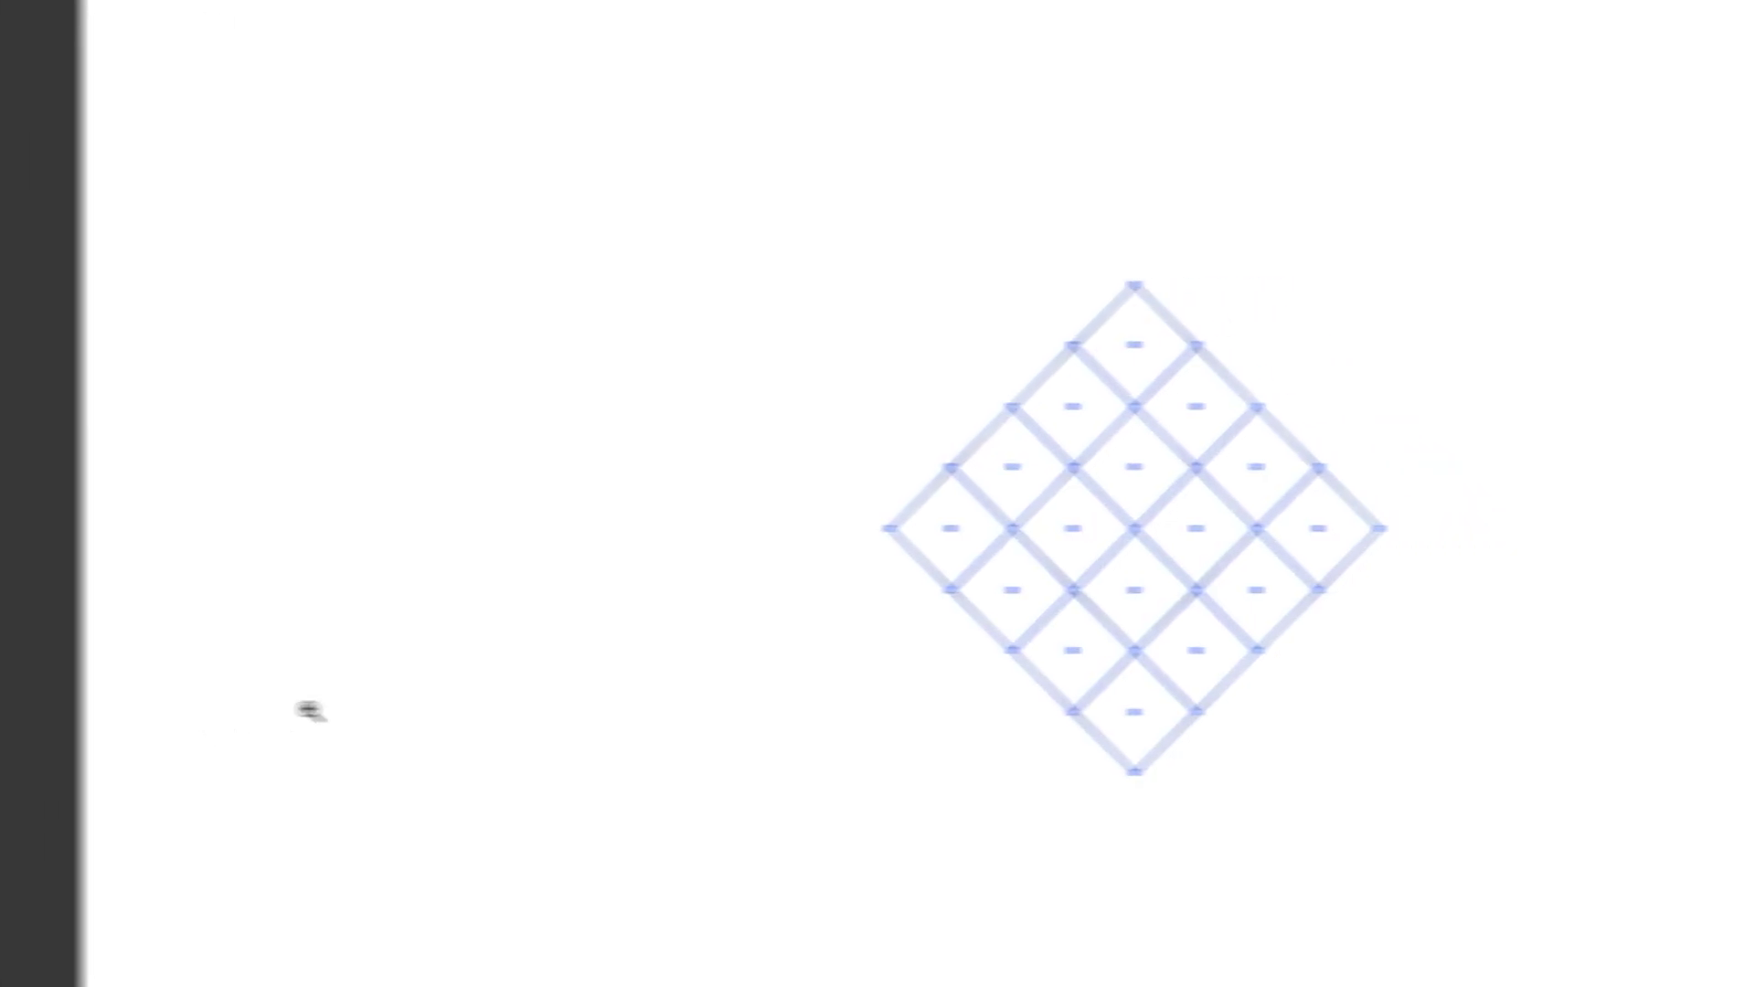
key(ctrl+shift+a)
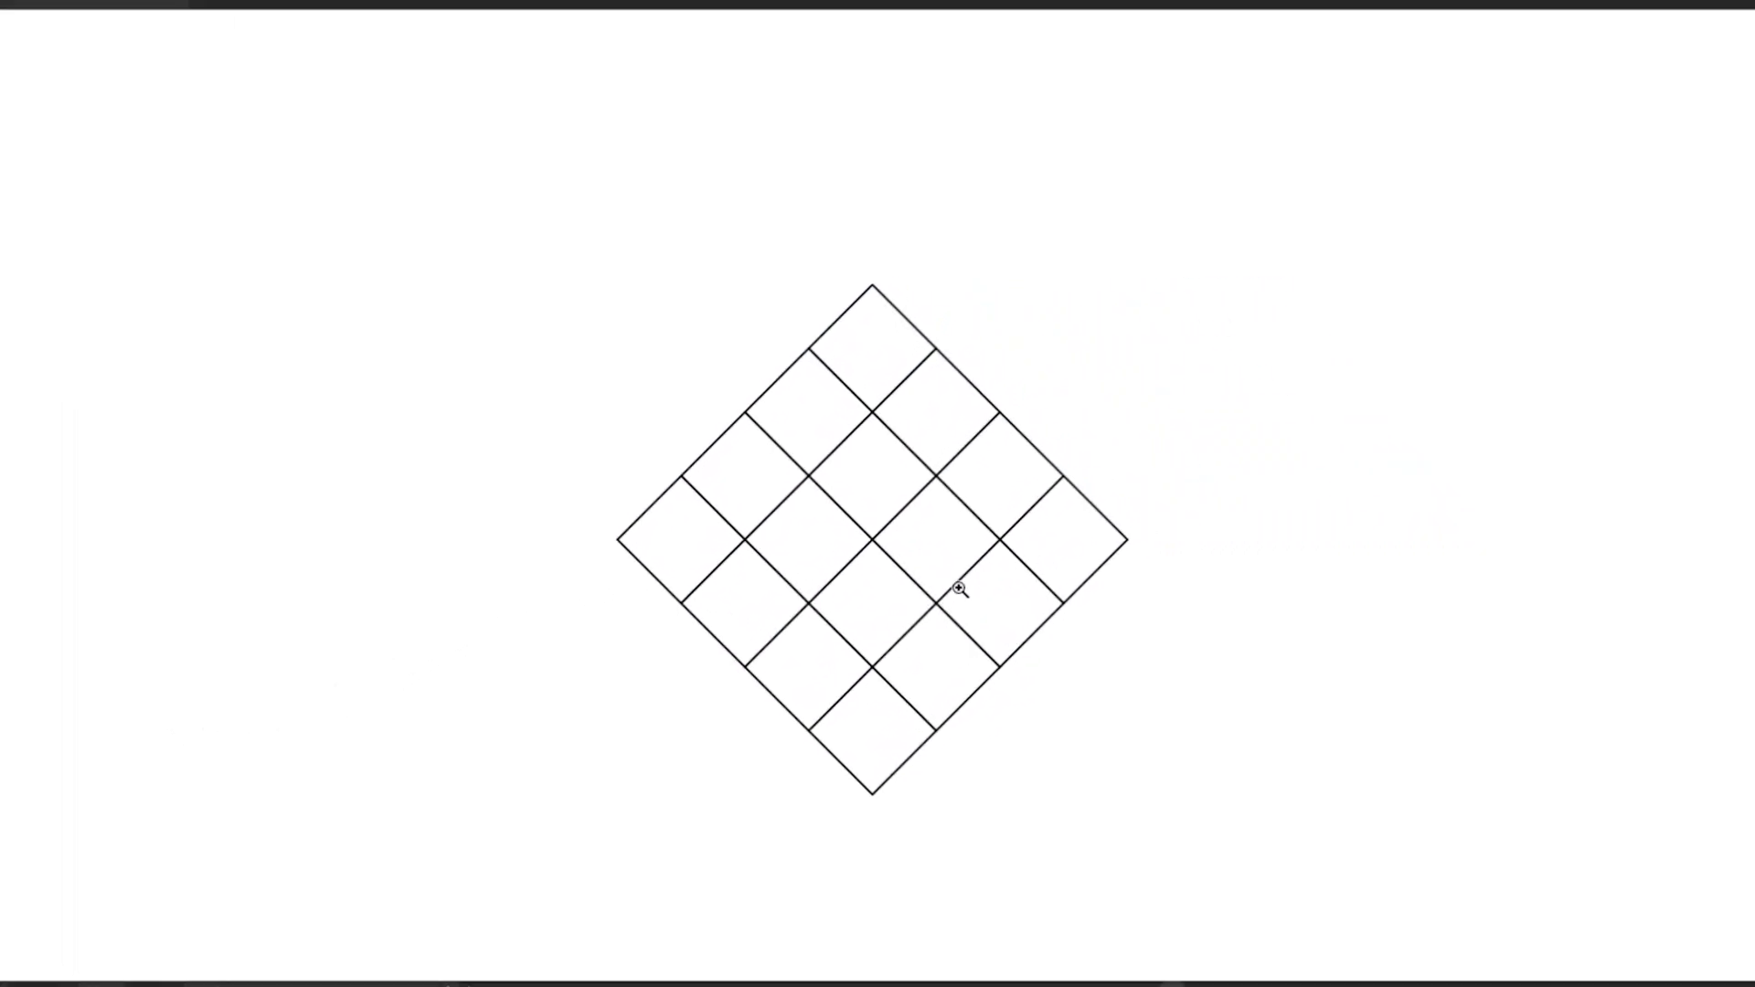
key(ctrl+a)
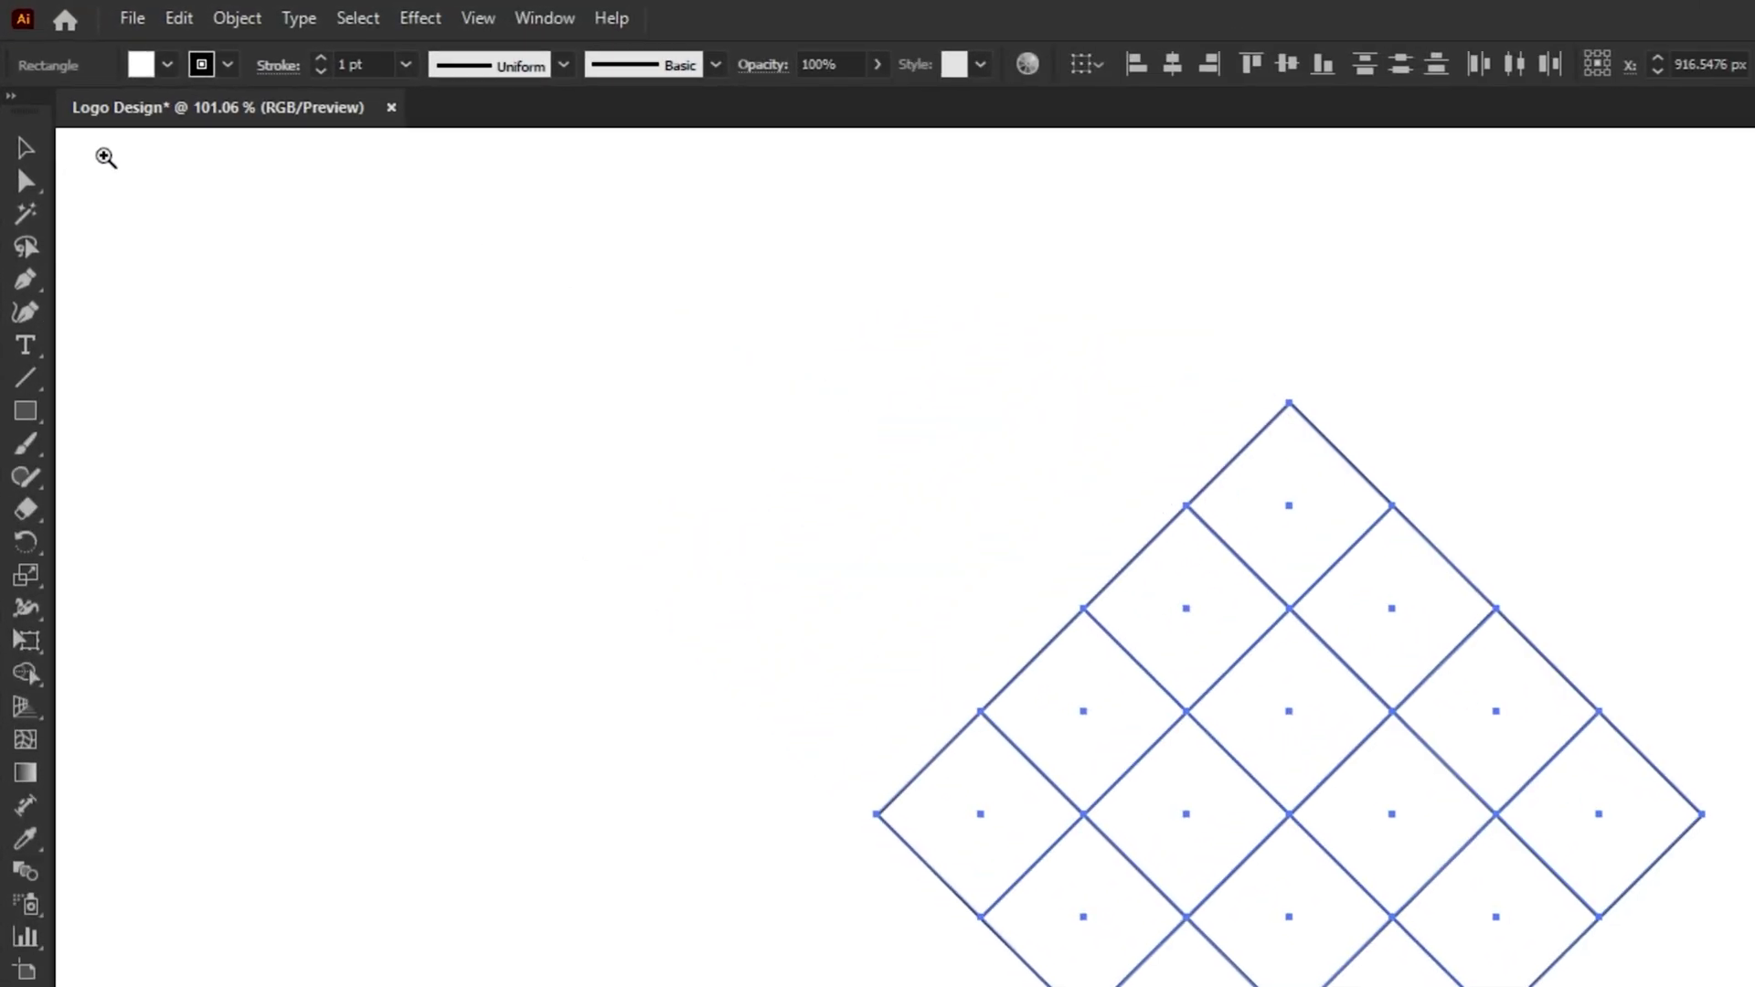
- Draw a large hexagon centred on the diamond grid's top corner with the Polygon Tool
click(652, 445)
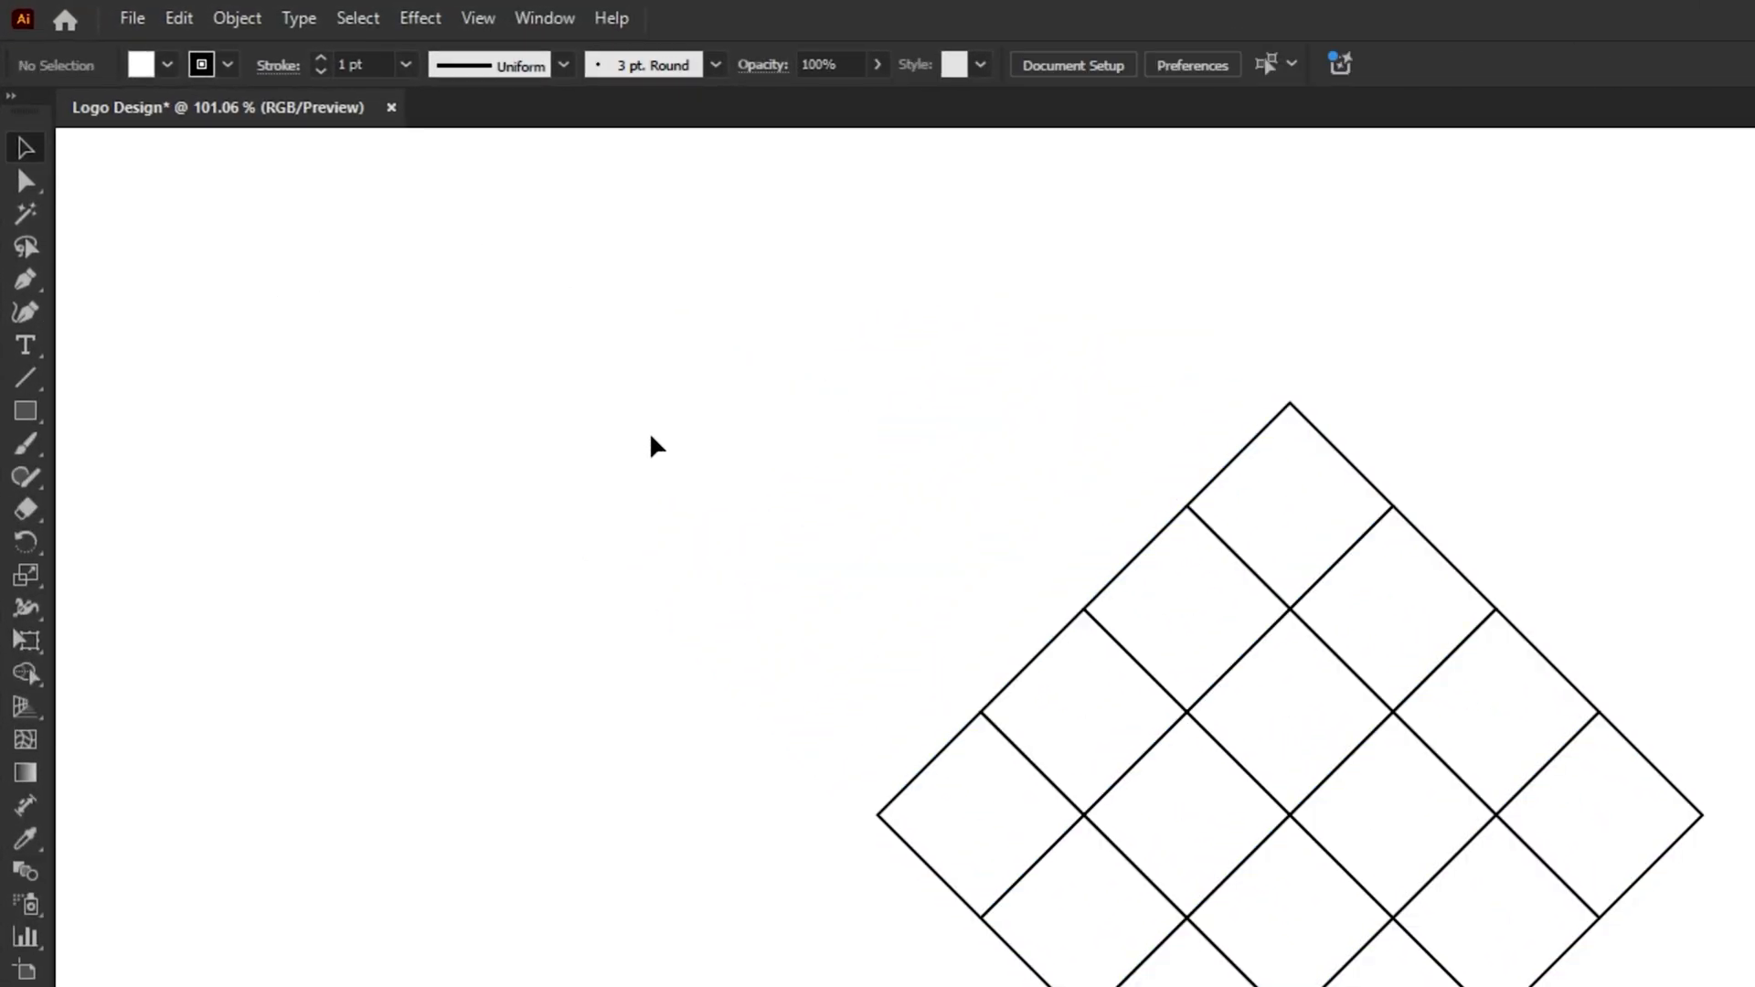
click(25, 416)
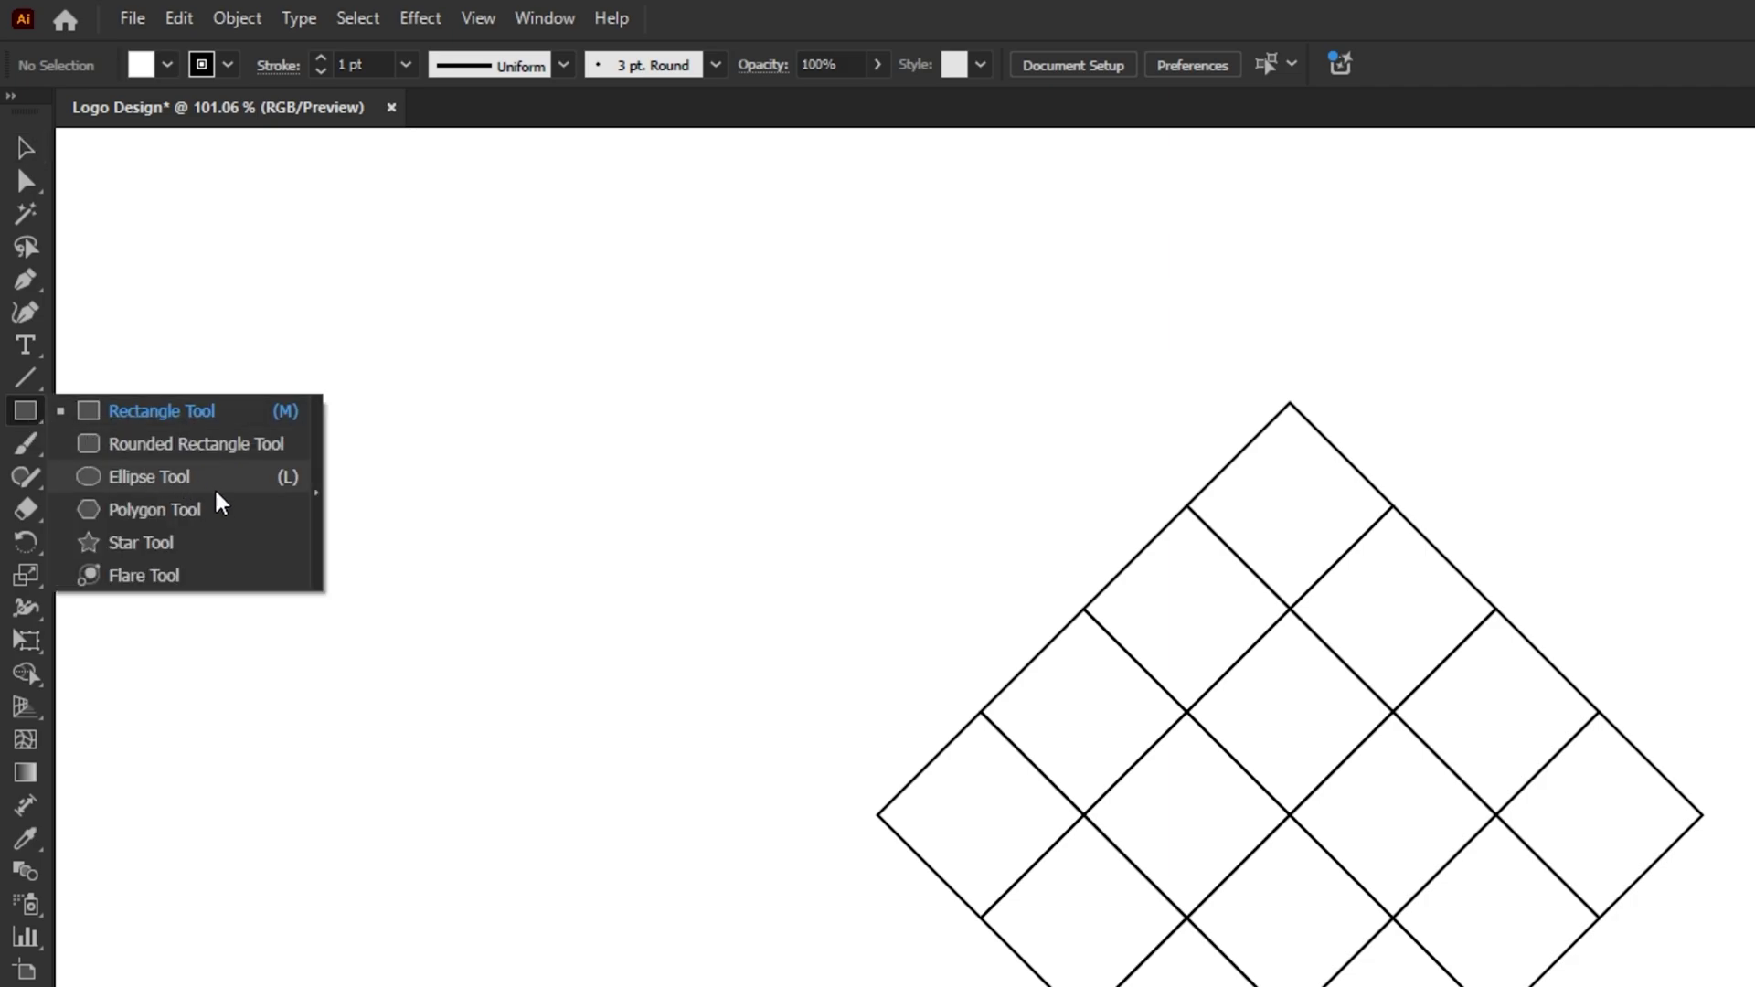
click(254, 511)
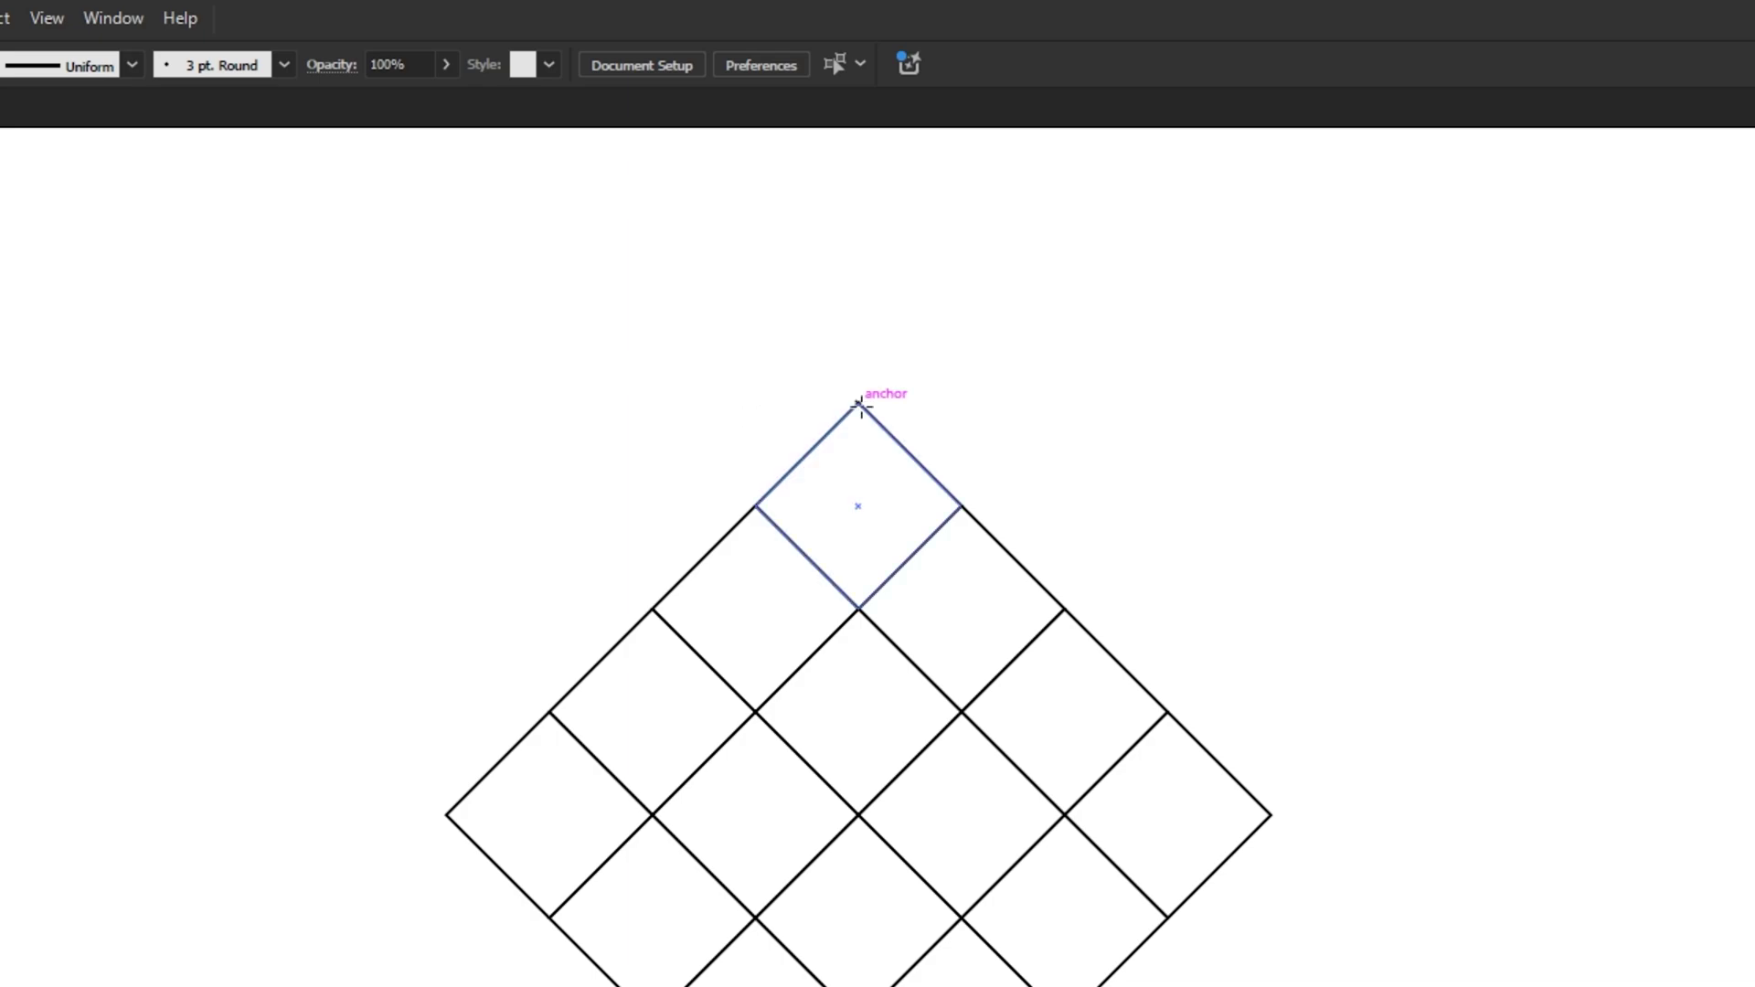
drag(860, 404, 857, 812)
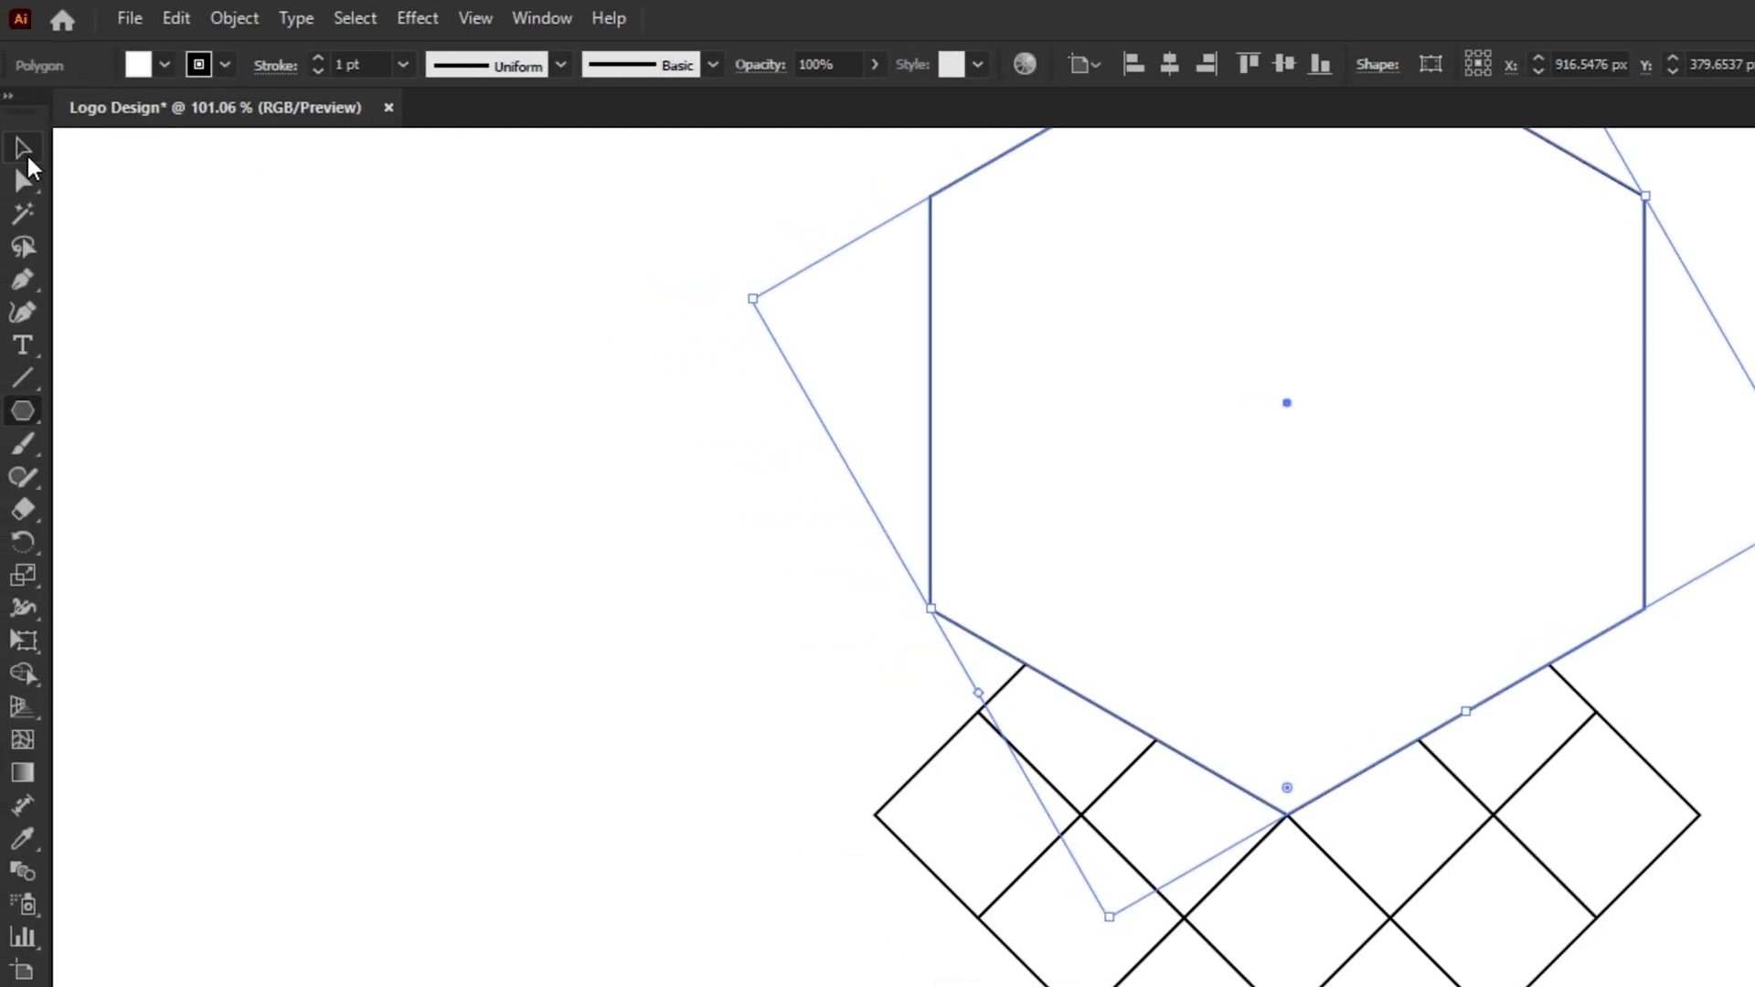
- Set the hexagon's fill to None so the grid shows through
click(24, 149)
click(142, 64)
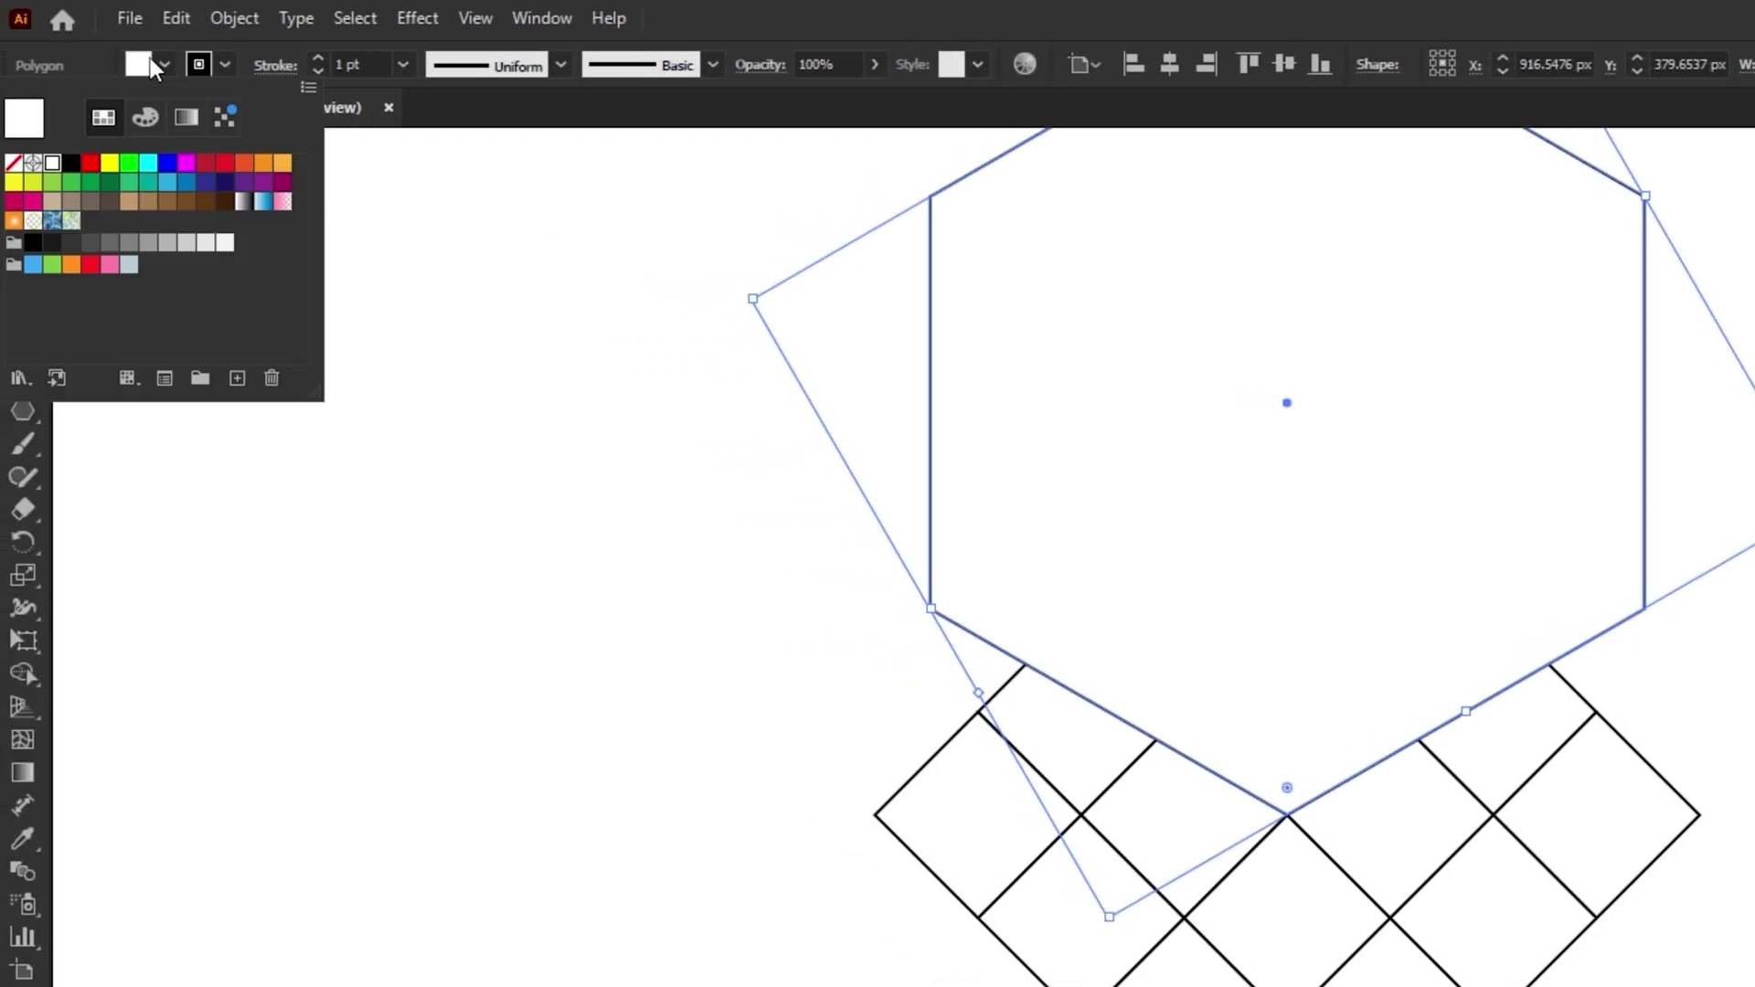
click(14, 163)
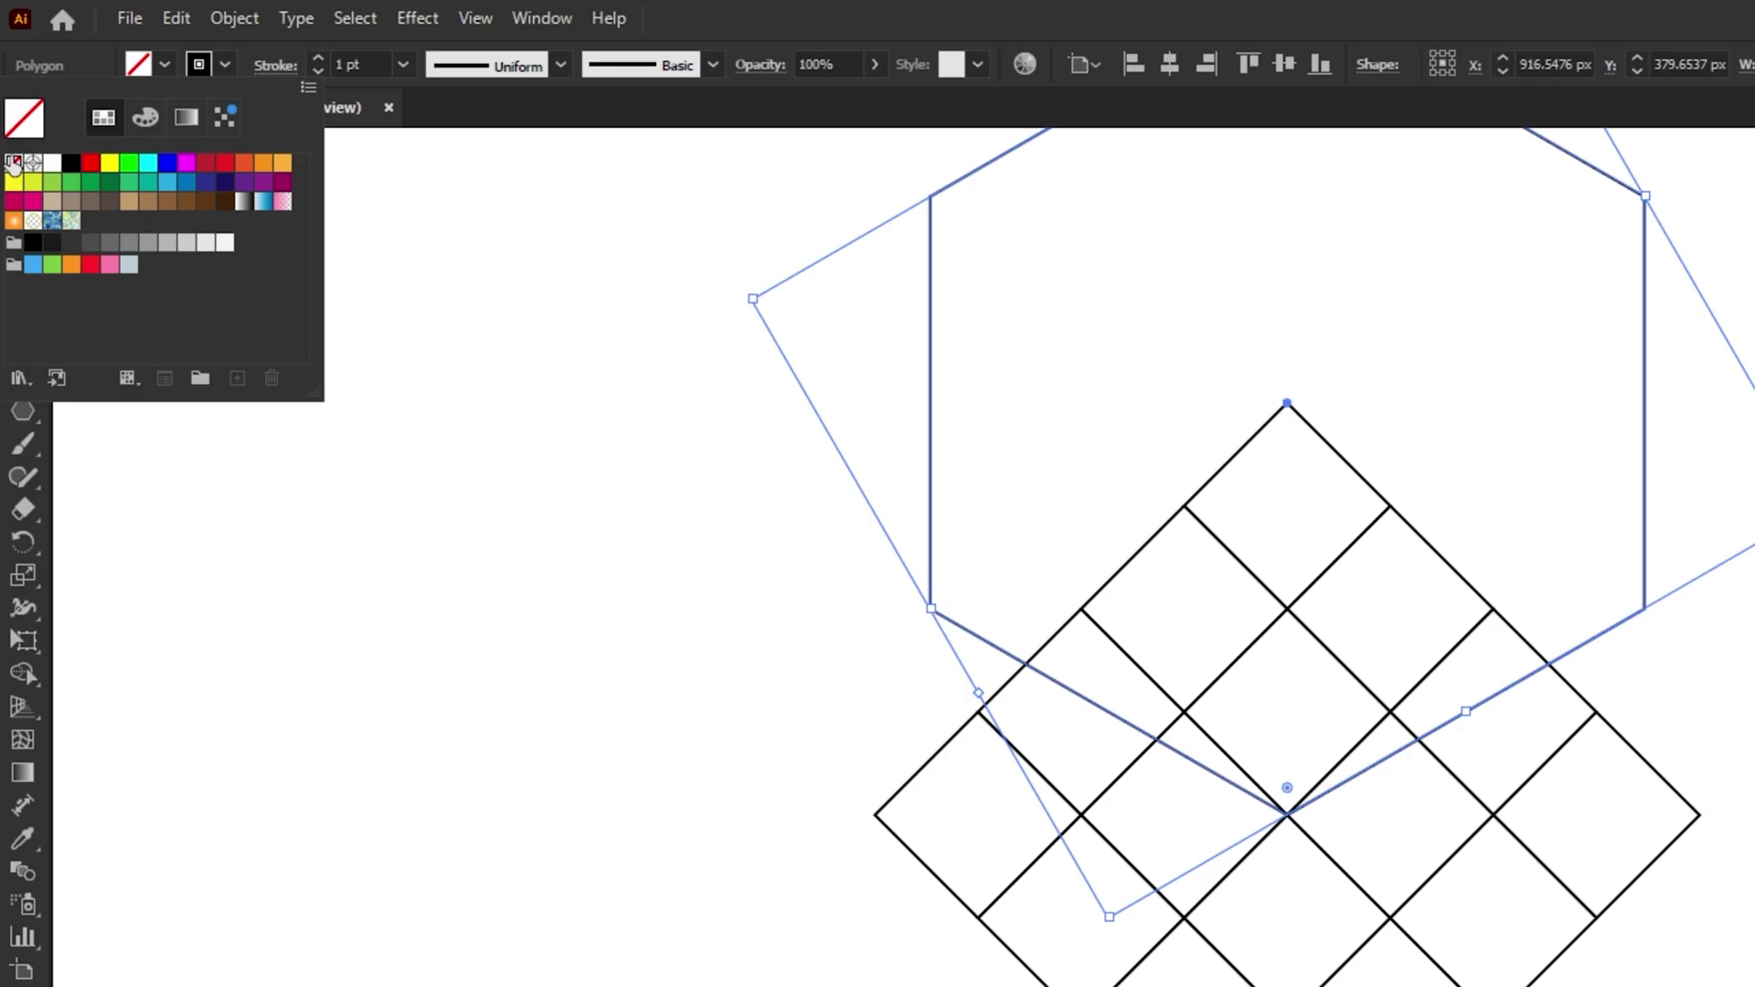
click(439, 296)
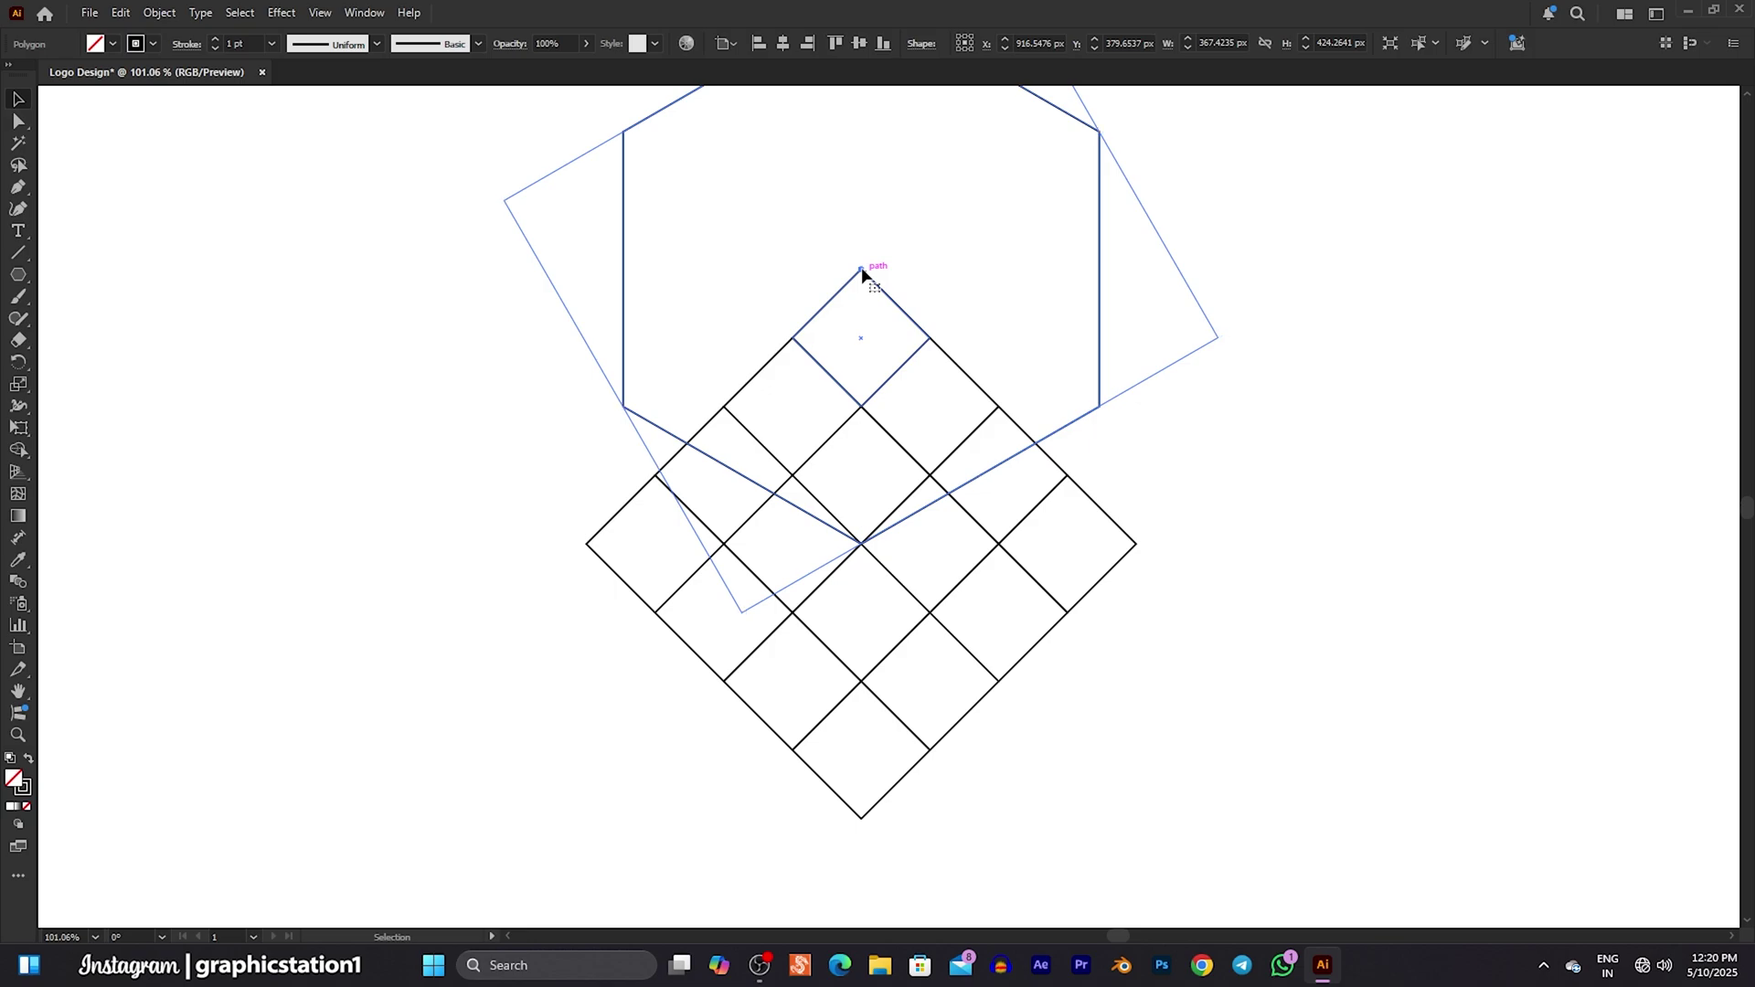
- Move the hexagon down until its top and bottom points meet the grid corners, then select both
drag(861, 268, 864, 545)
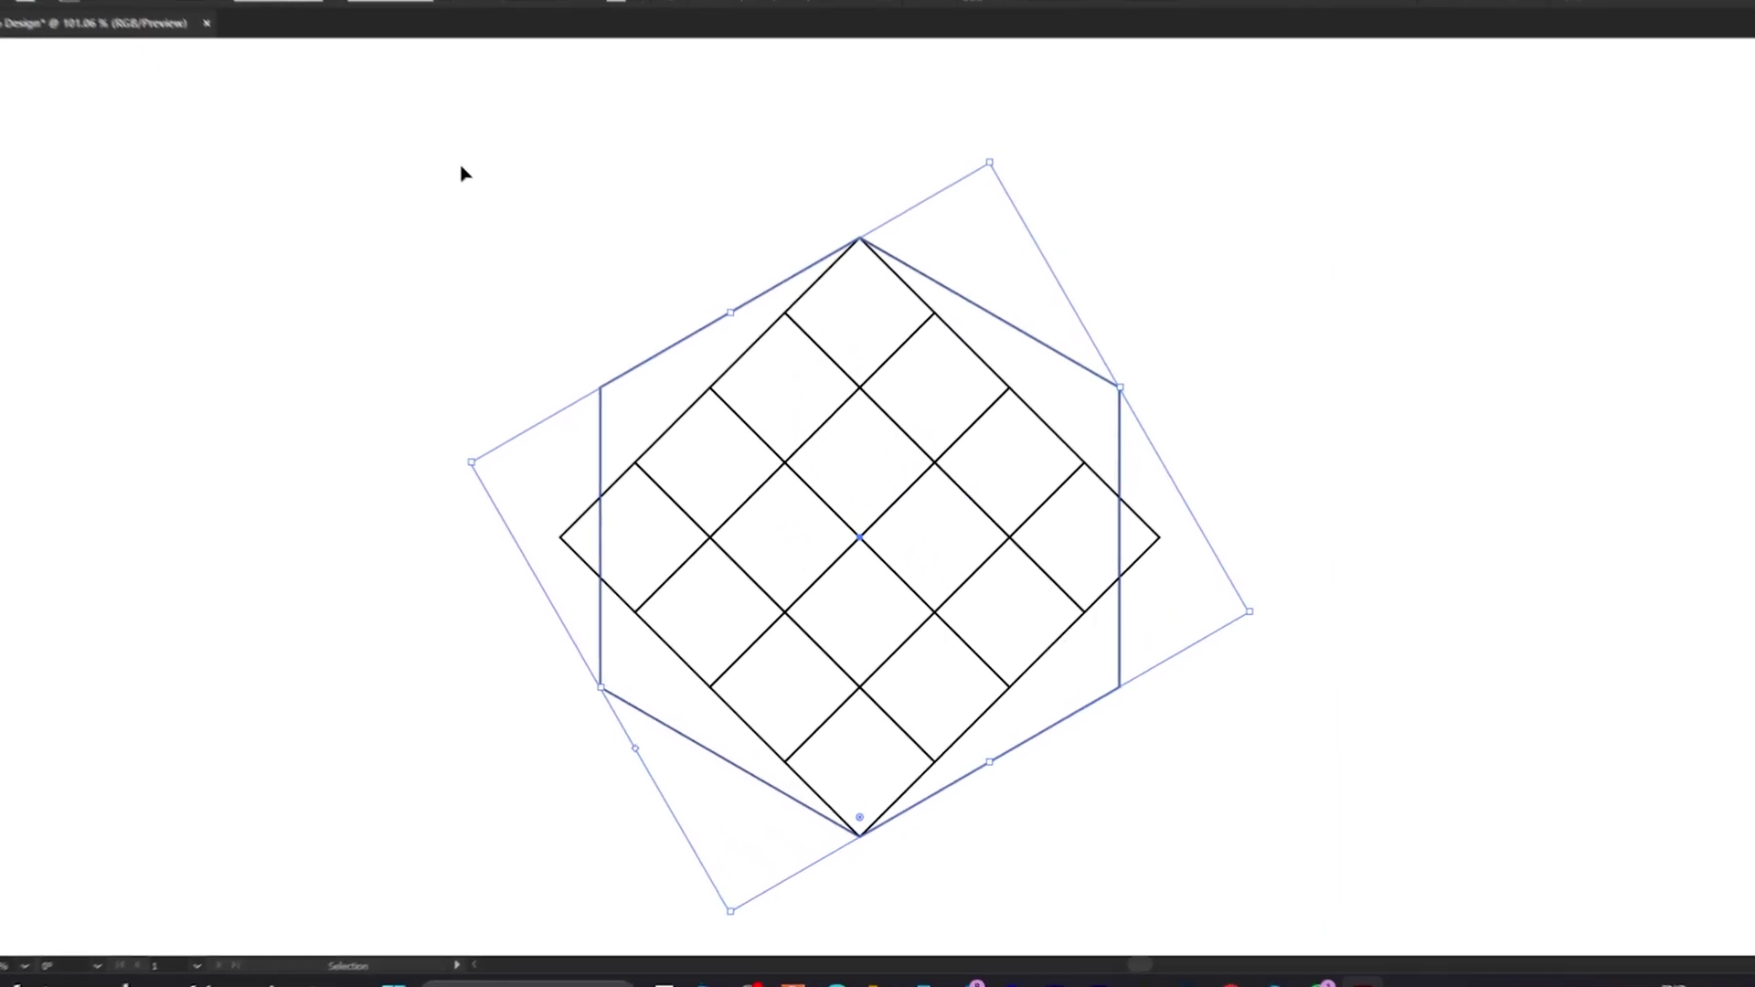
mouse_move(601, 297)
mouse_down()
mouse_move(951, 667)
mouse_move(1183, 848)
mouse_up()
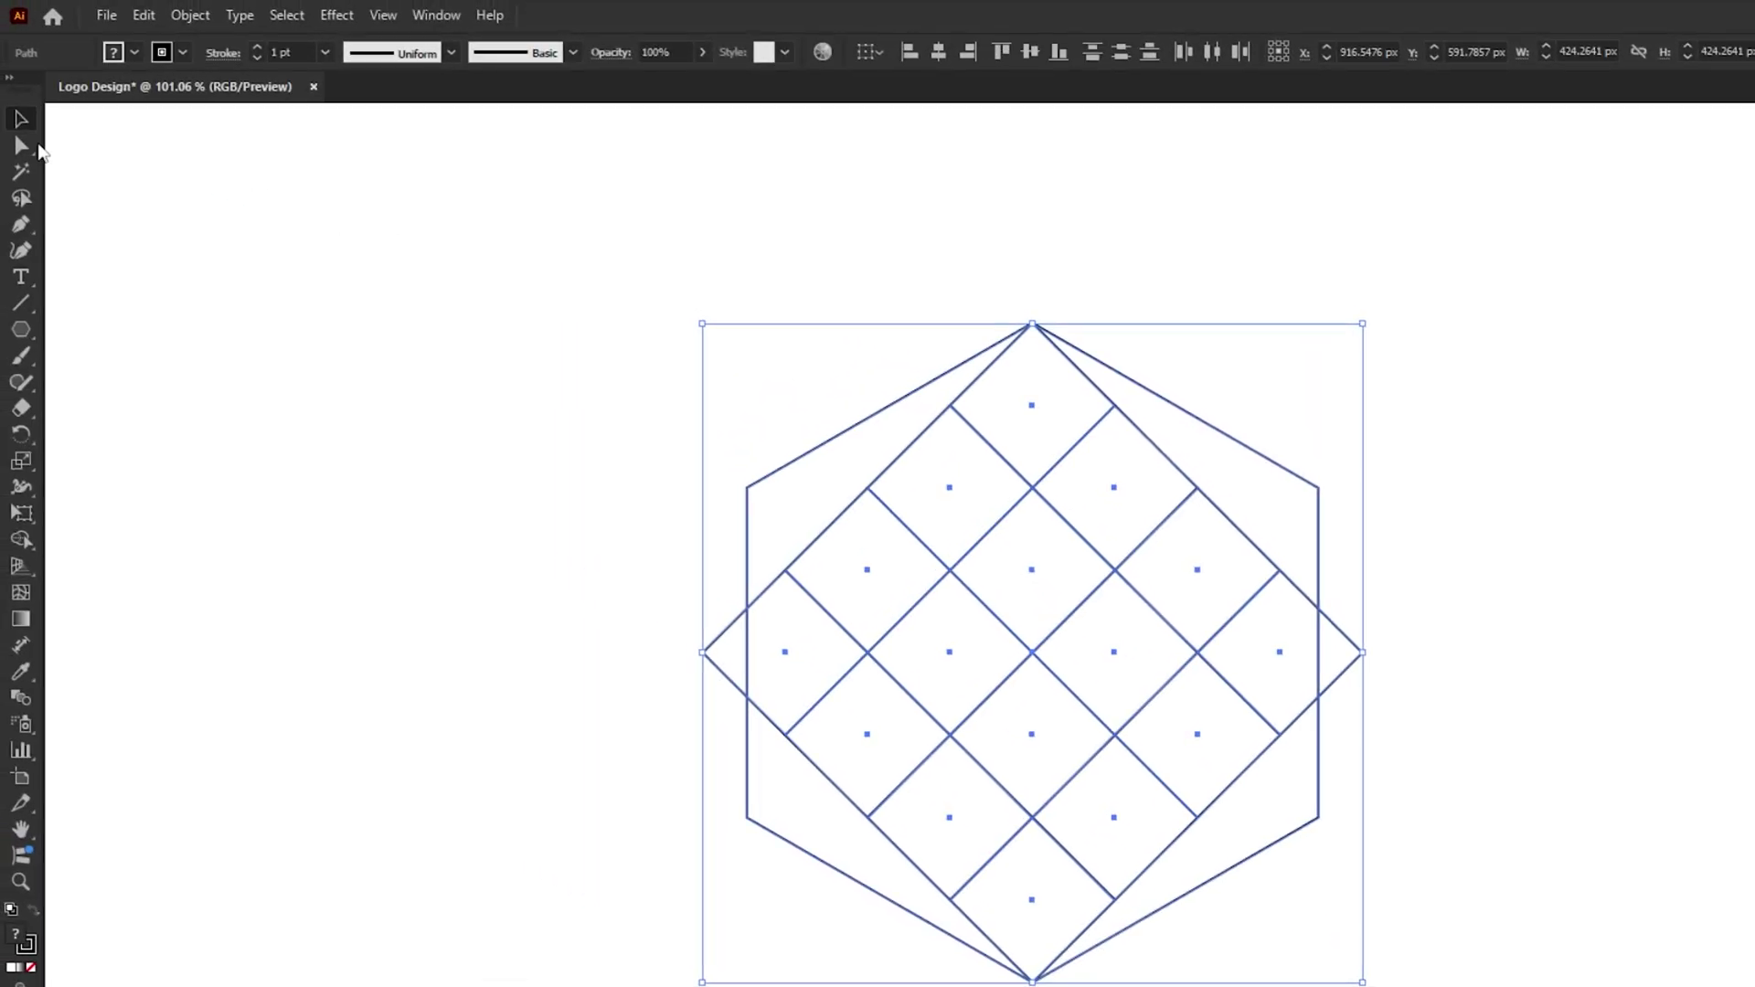
click(26, 148)
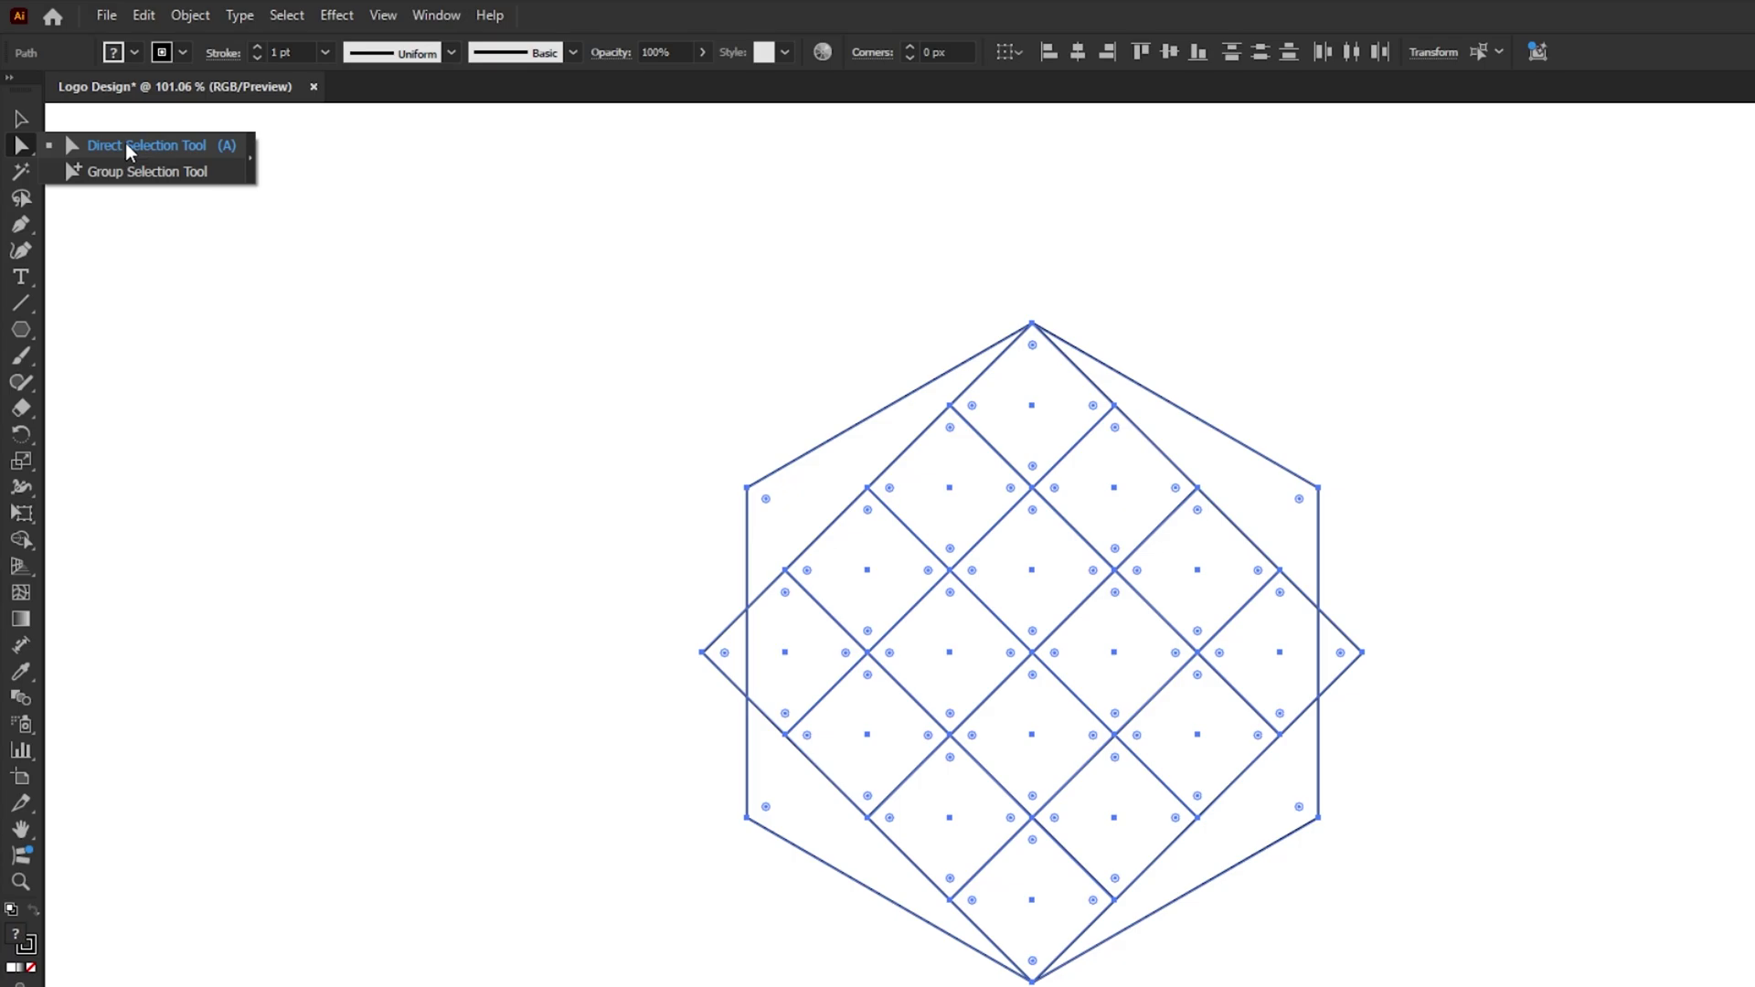
- Round the hexagon's side corners and the selected grid corners to about 32 px
click(146, 144)
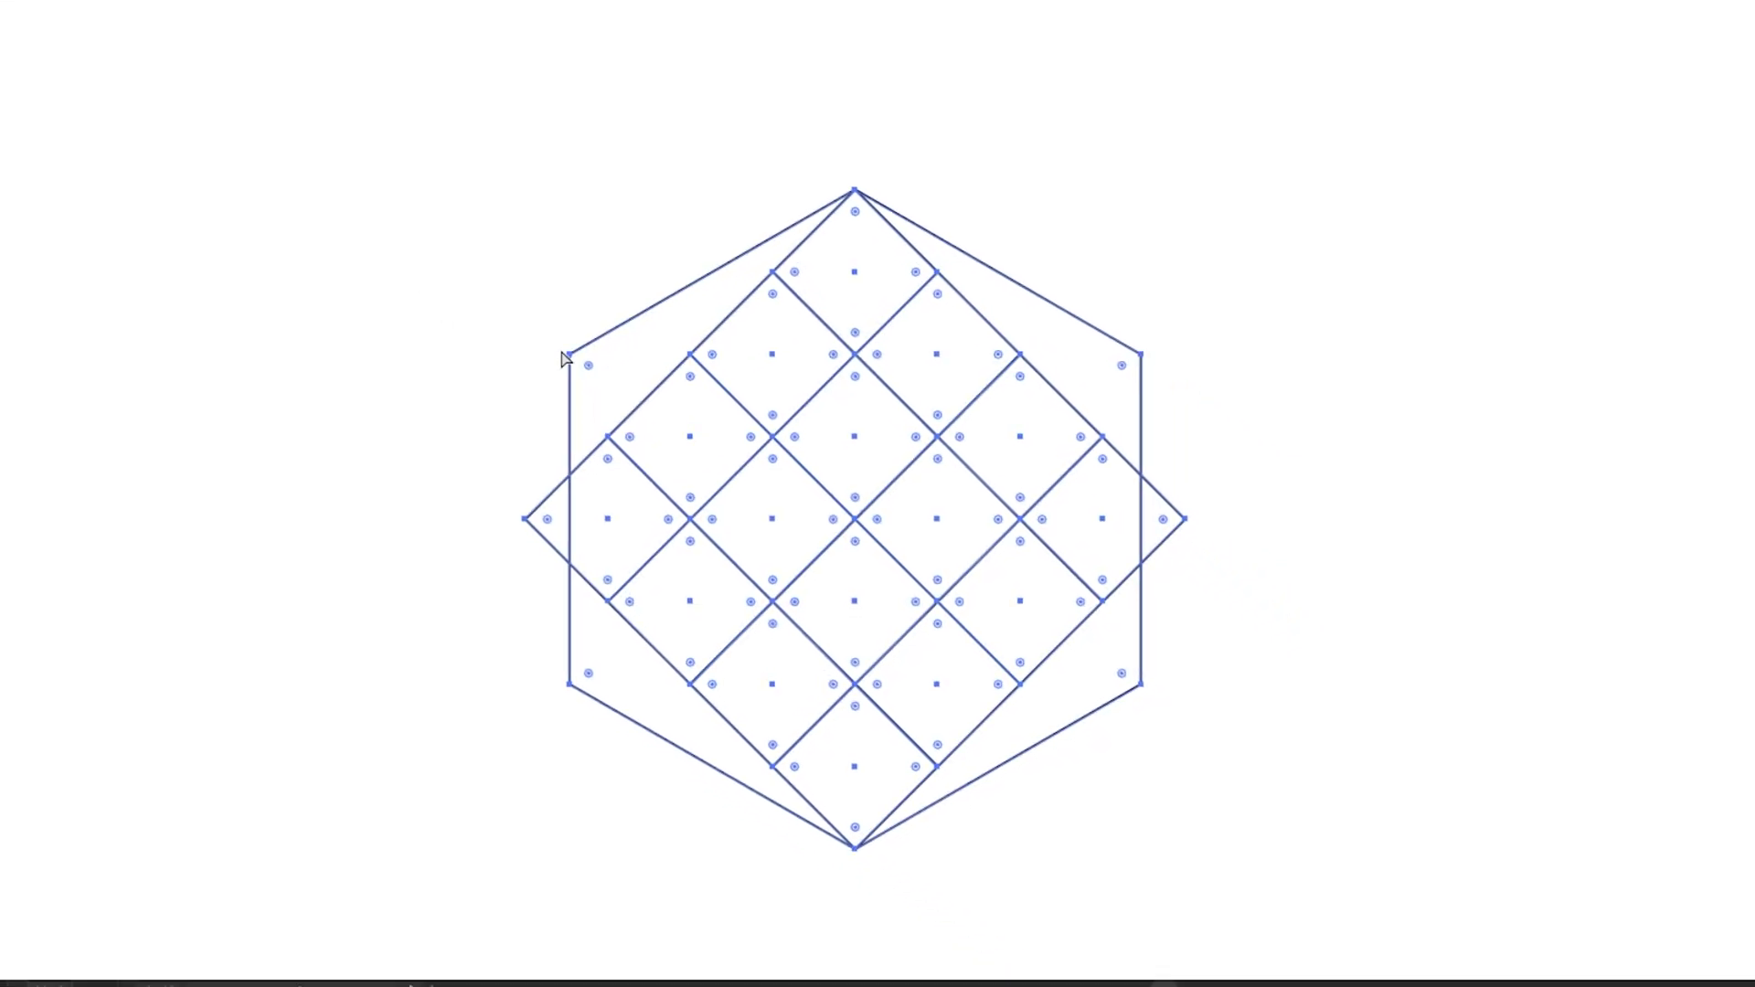
shift+click(570, 355)
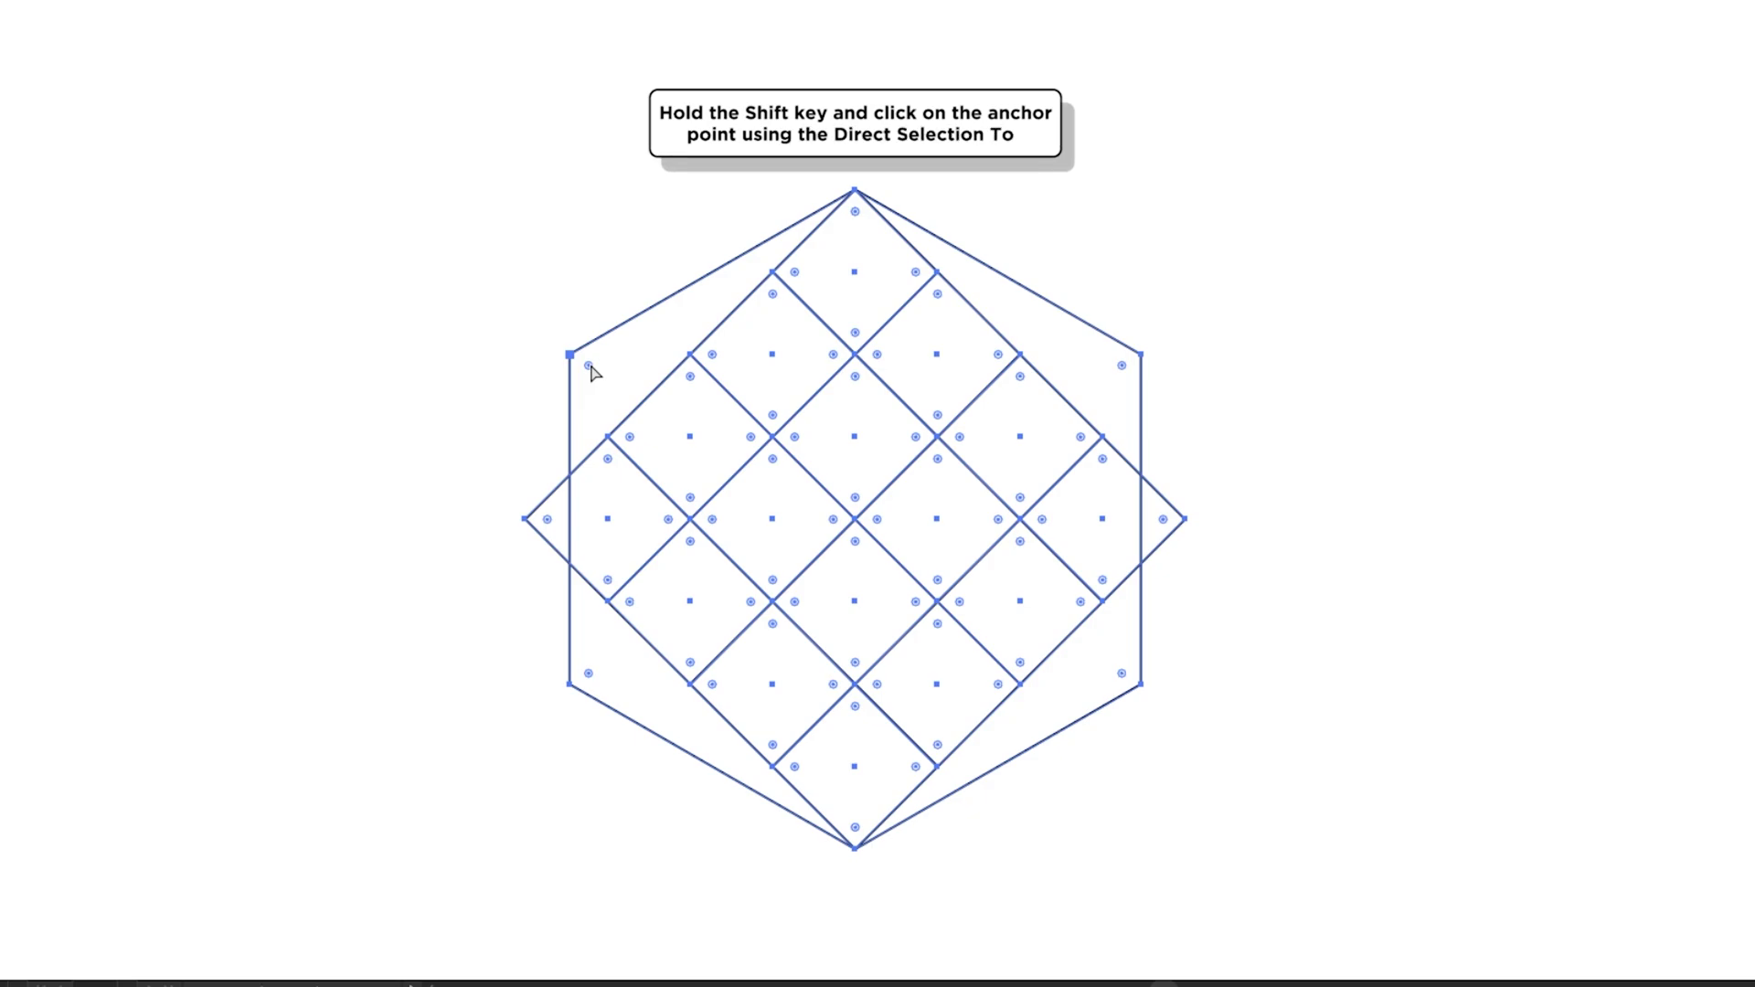
shift+click(589, 365)
shift+click(591, 675)
shift+click(937, 272)
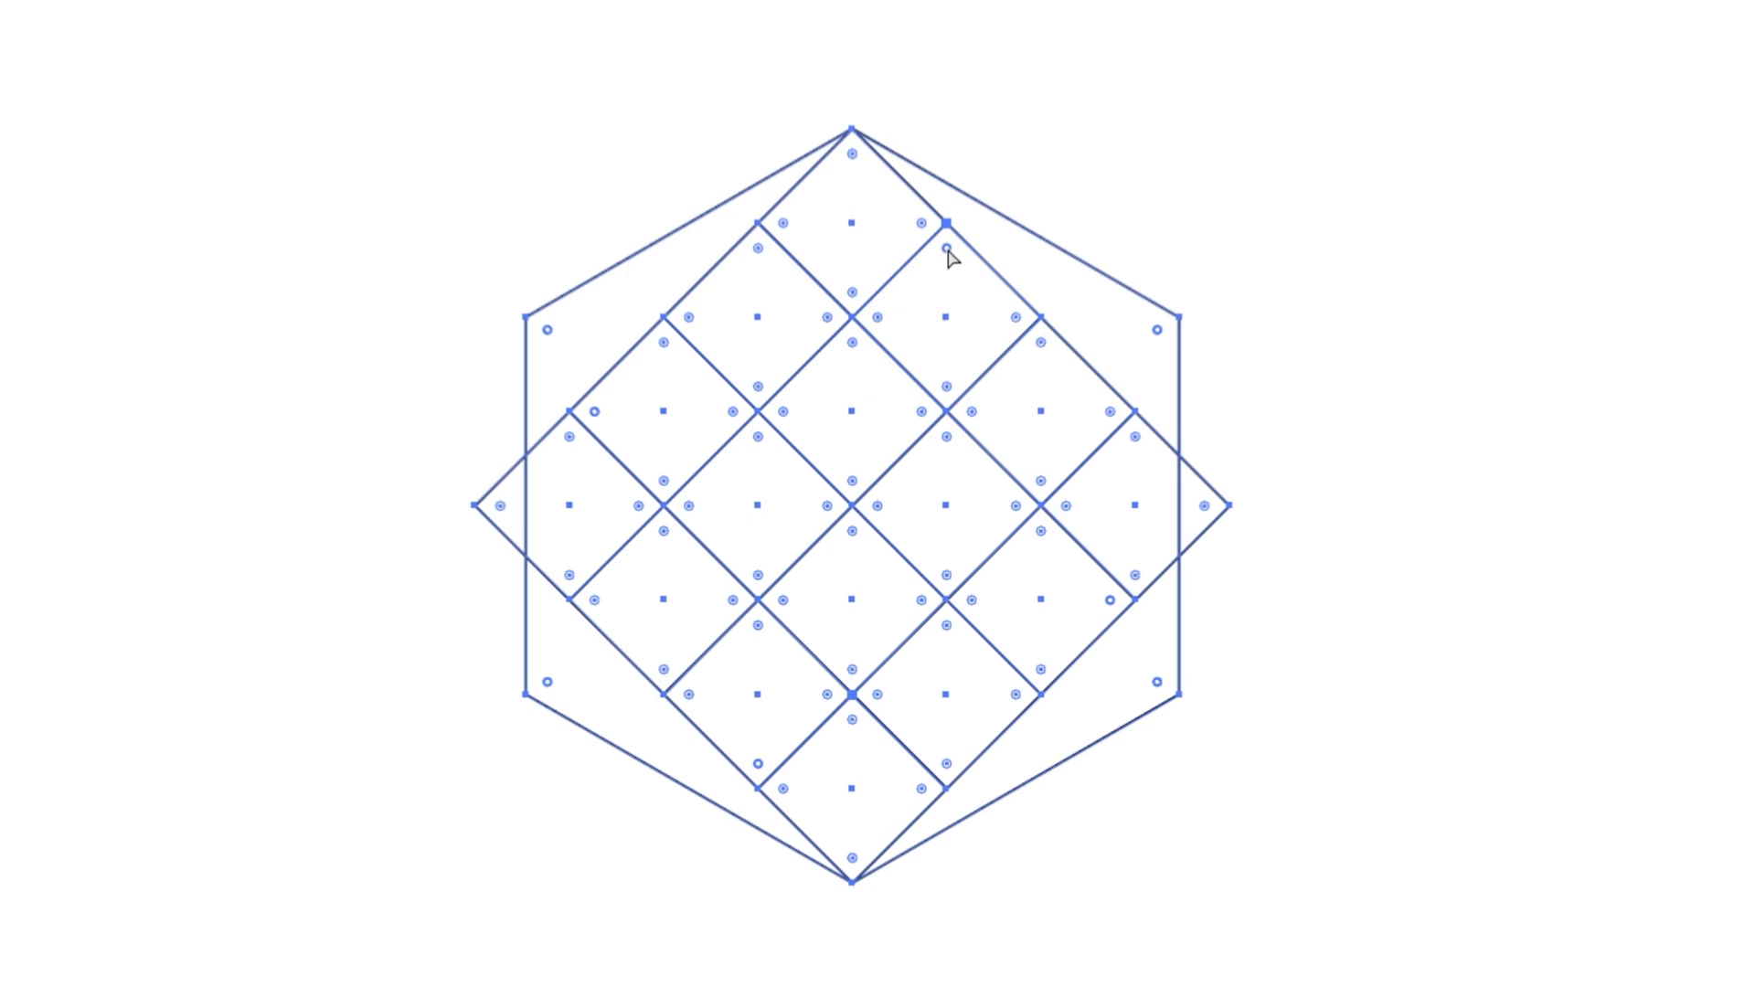
drag(947, 248, 969, 307)
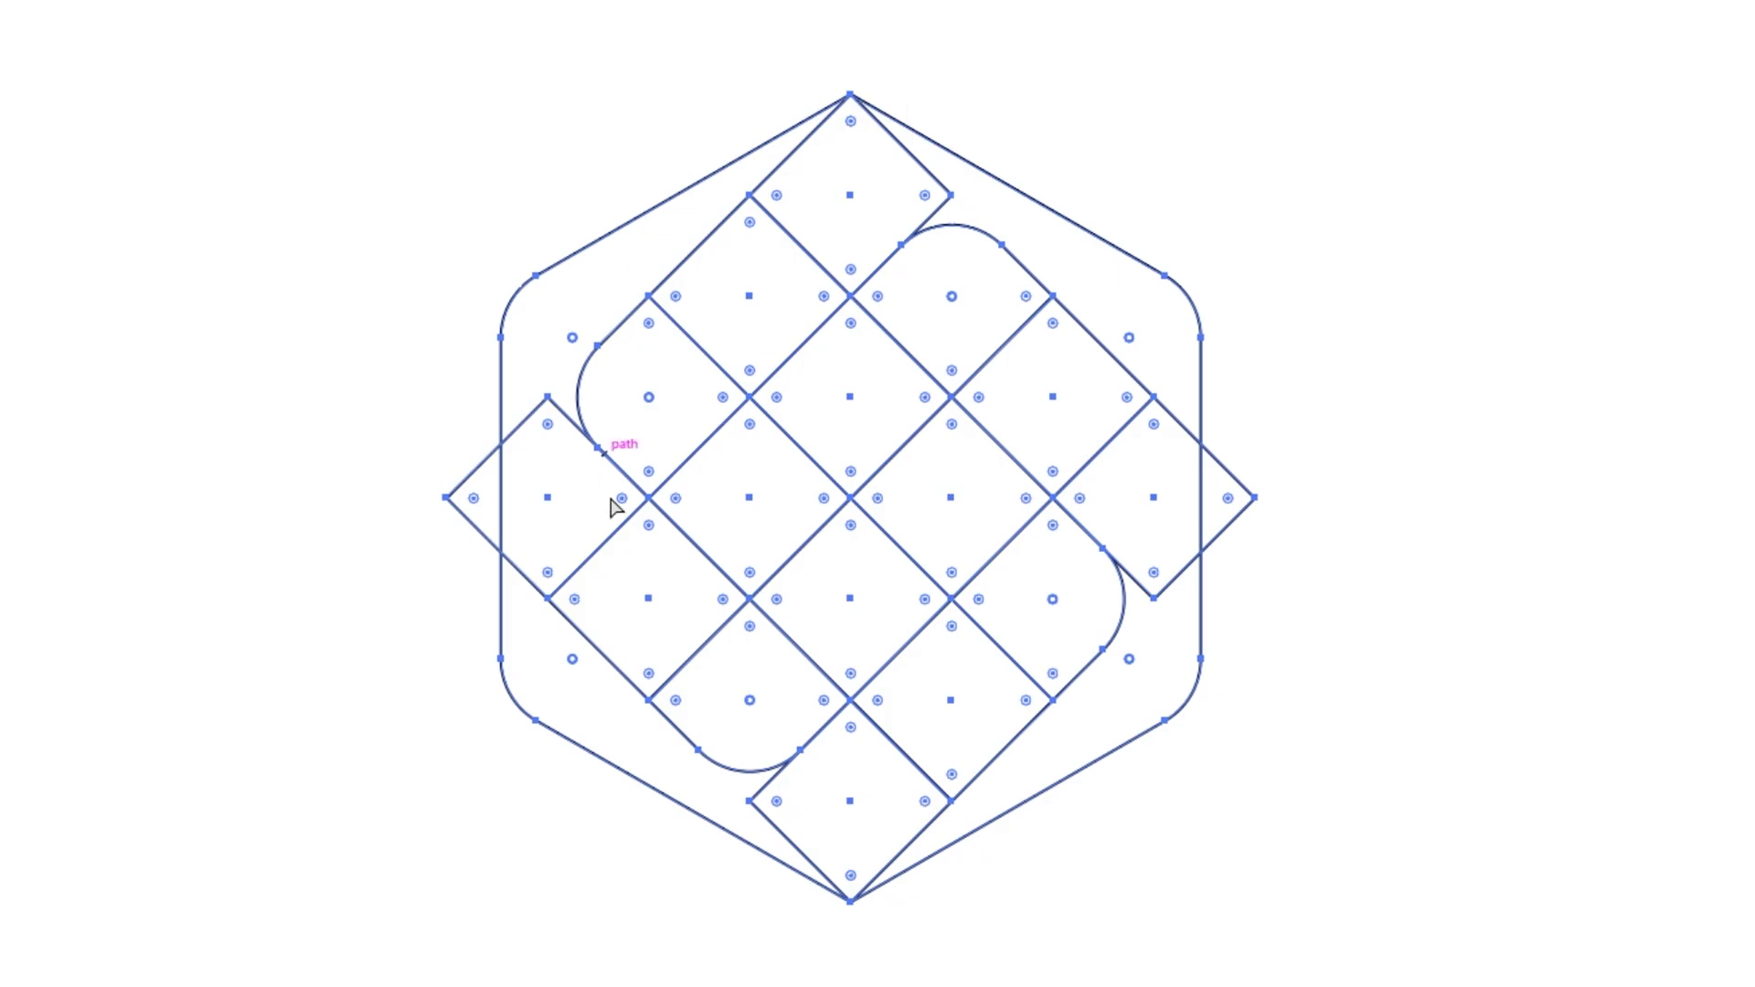
shift+click(951, 397)
shift+click(850, 497)
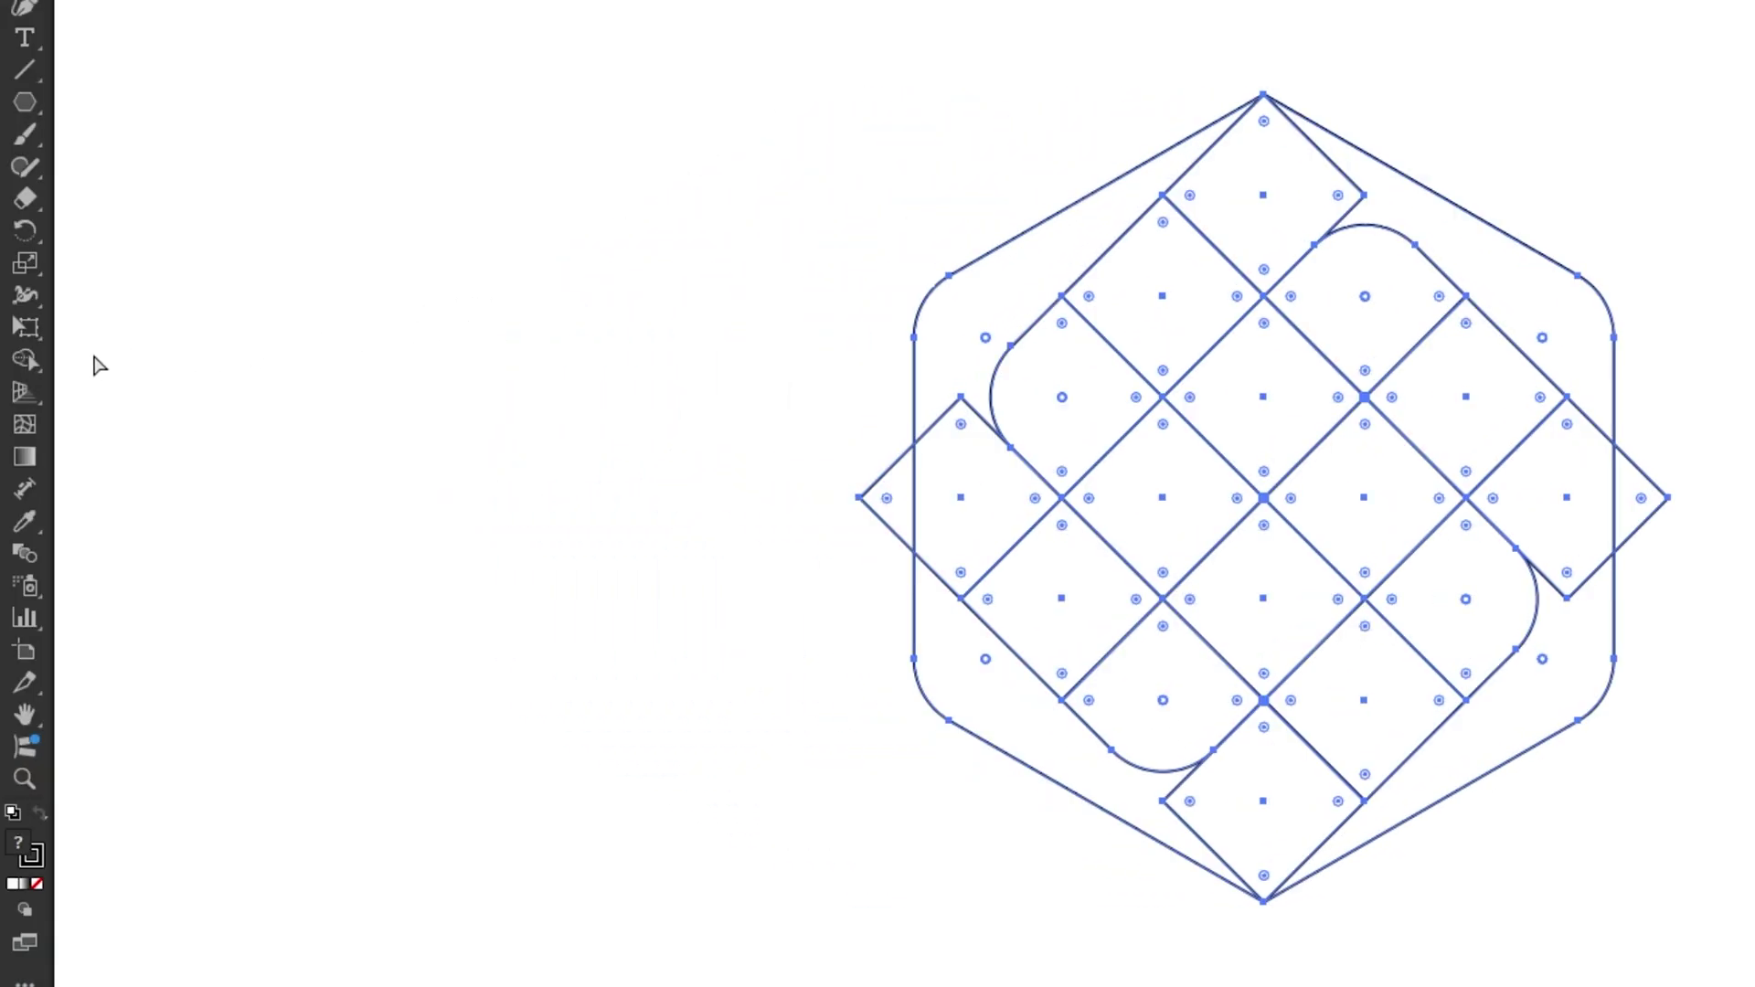
- Shape-build the left regions into a green band and the bottom regions into a red L-shaped band
click(35, 358)
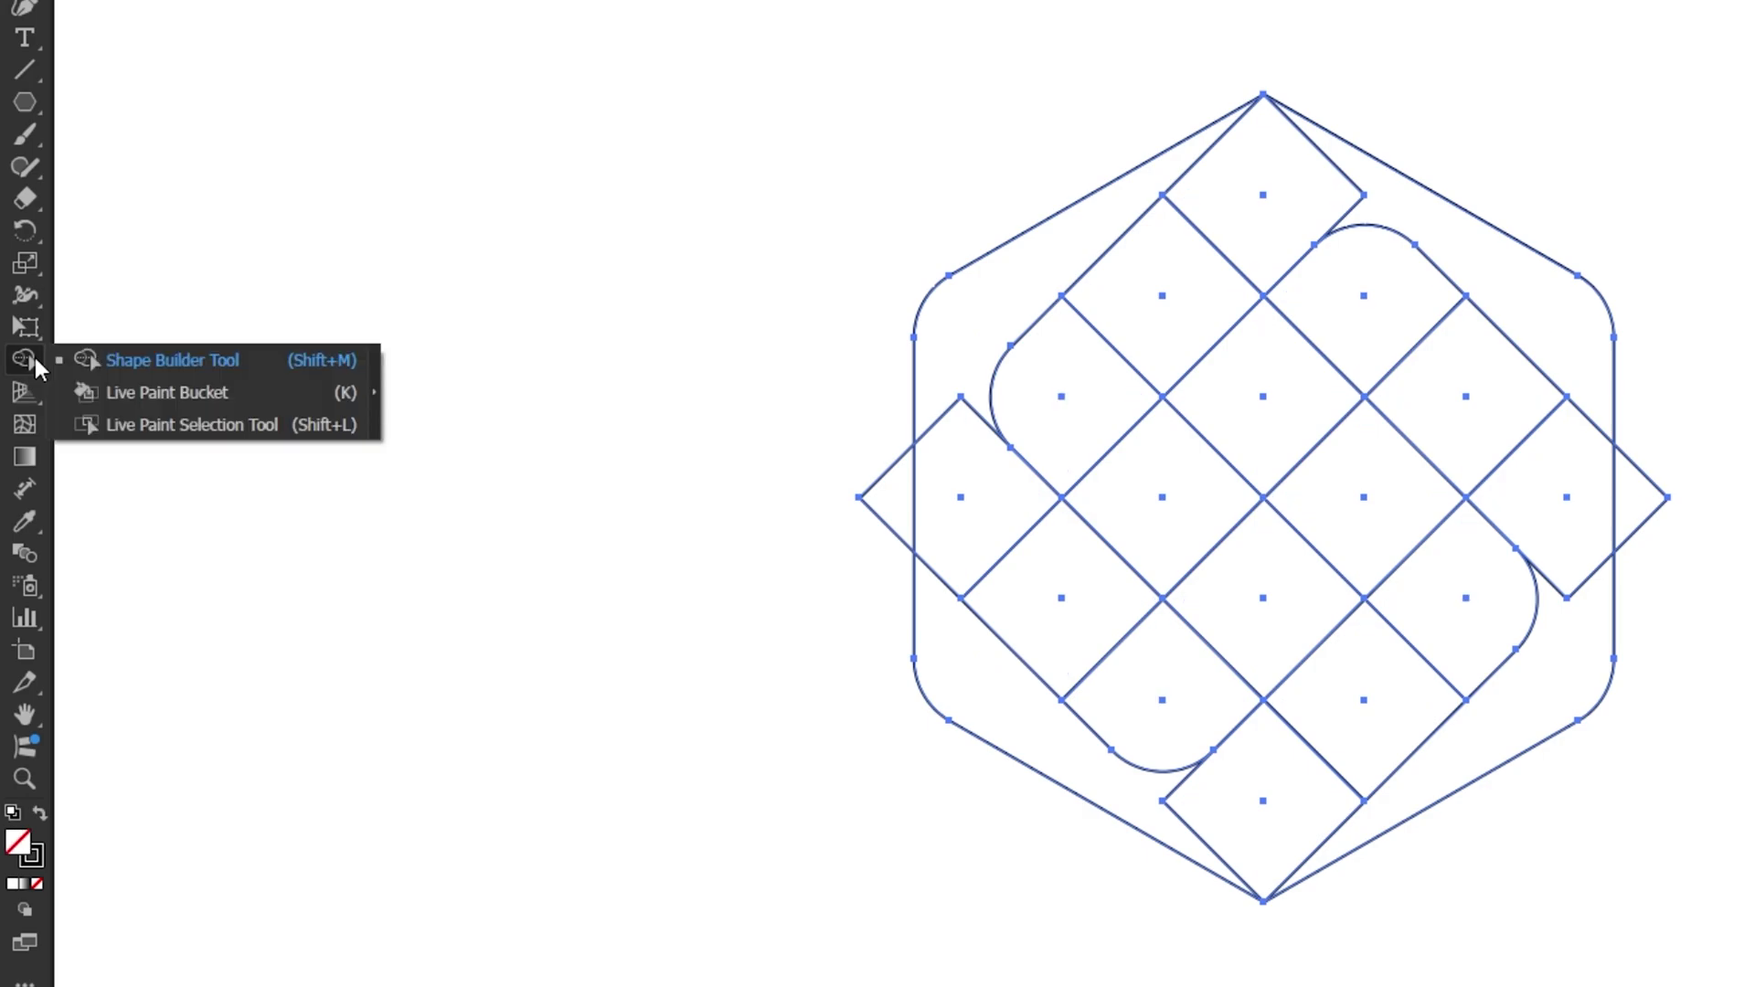
click(183, 358)
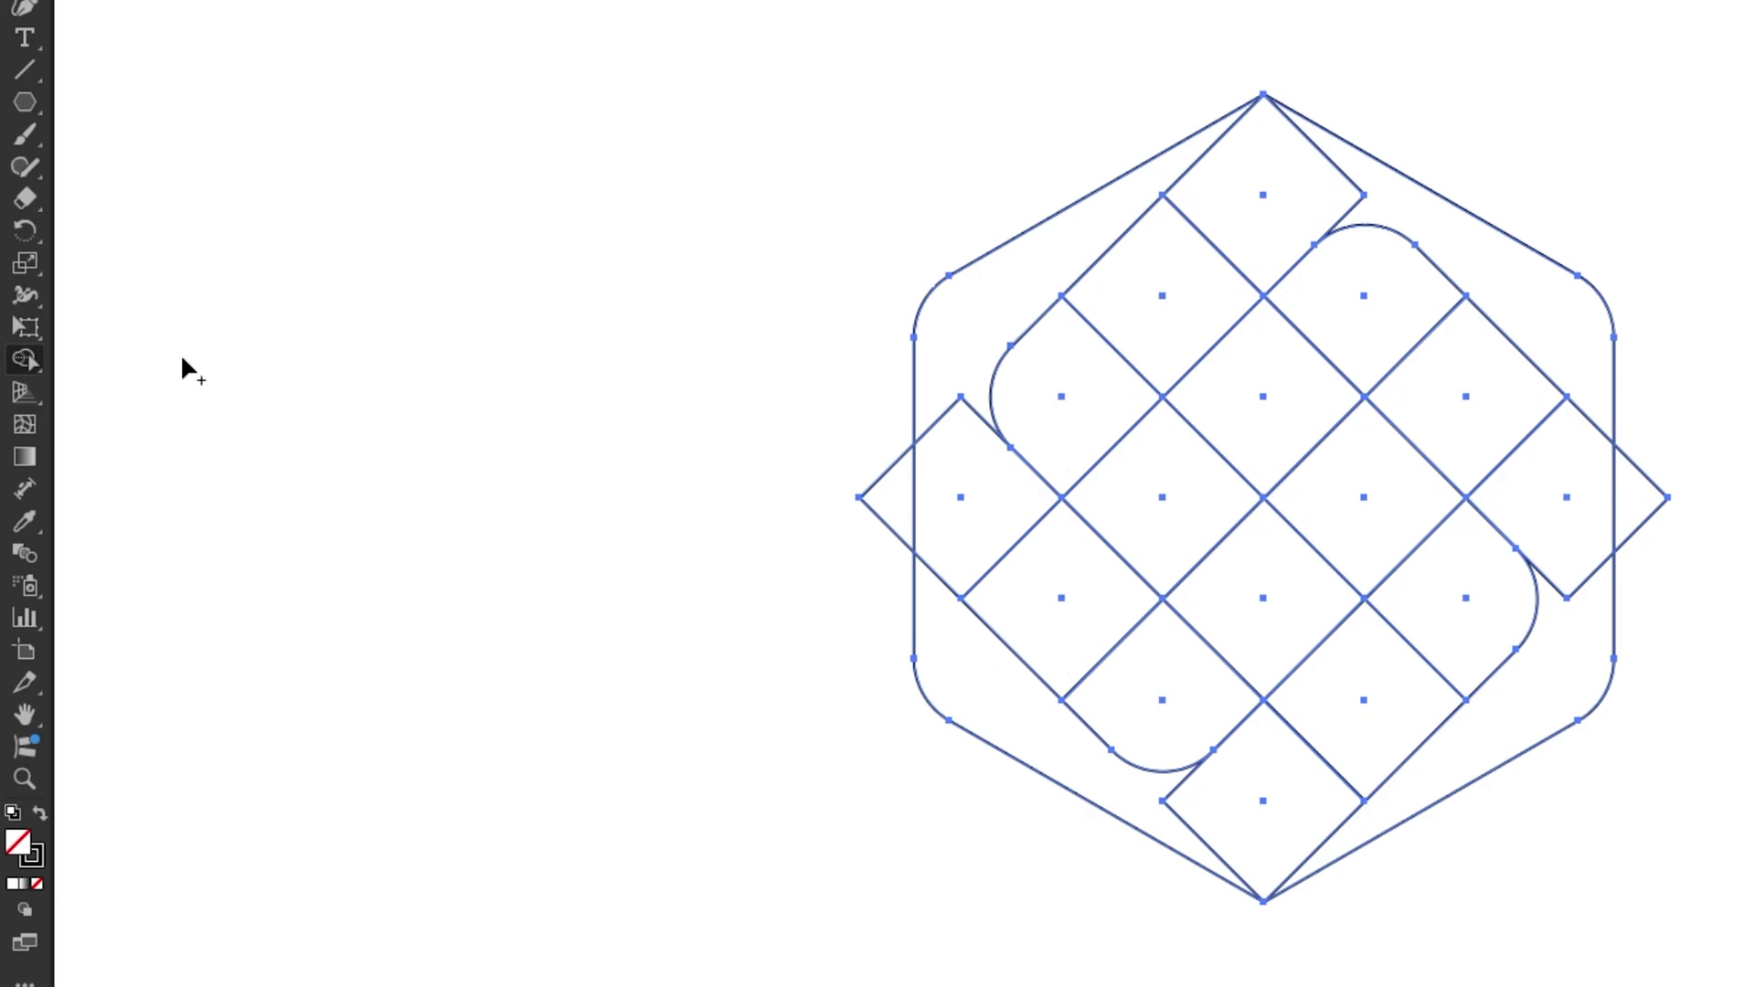
click(164, 62)
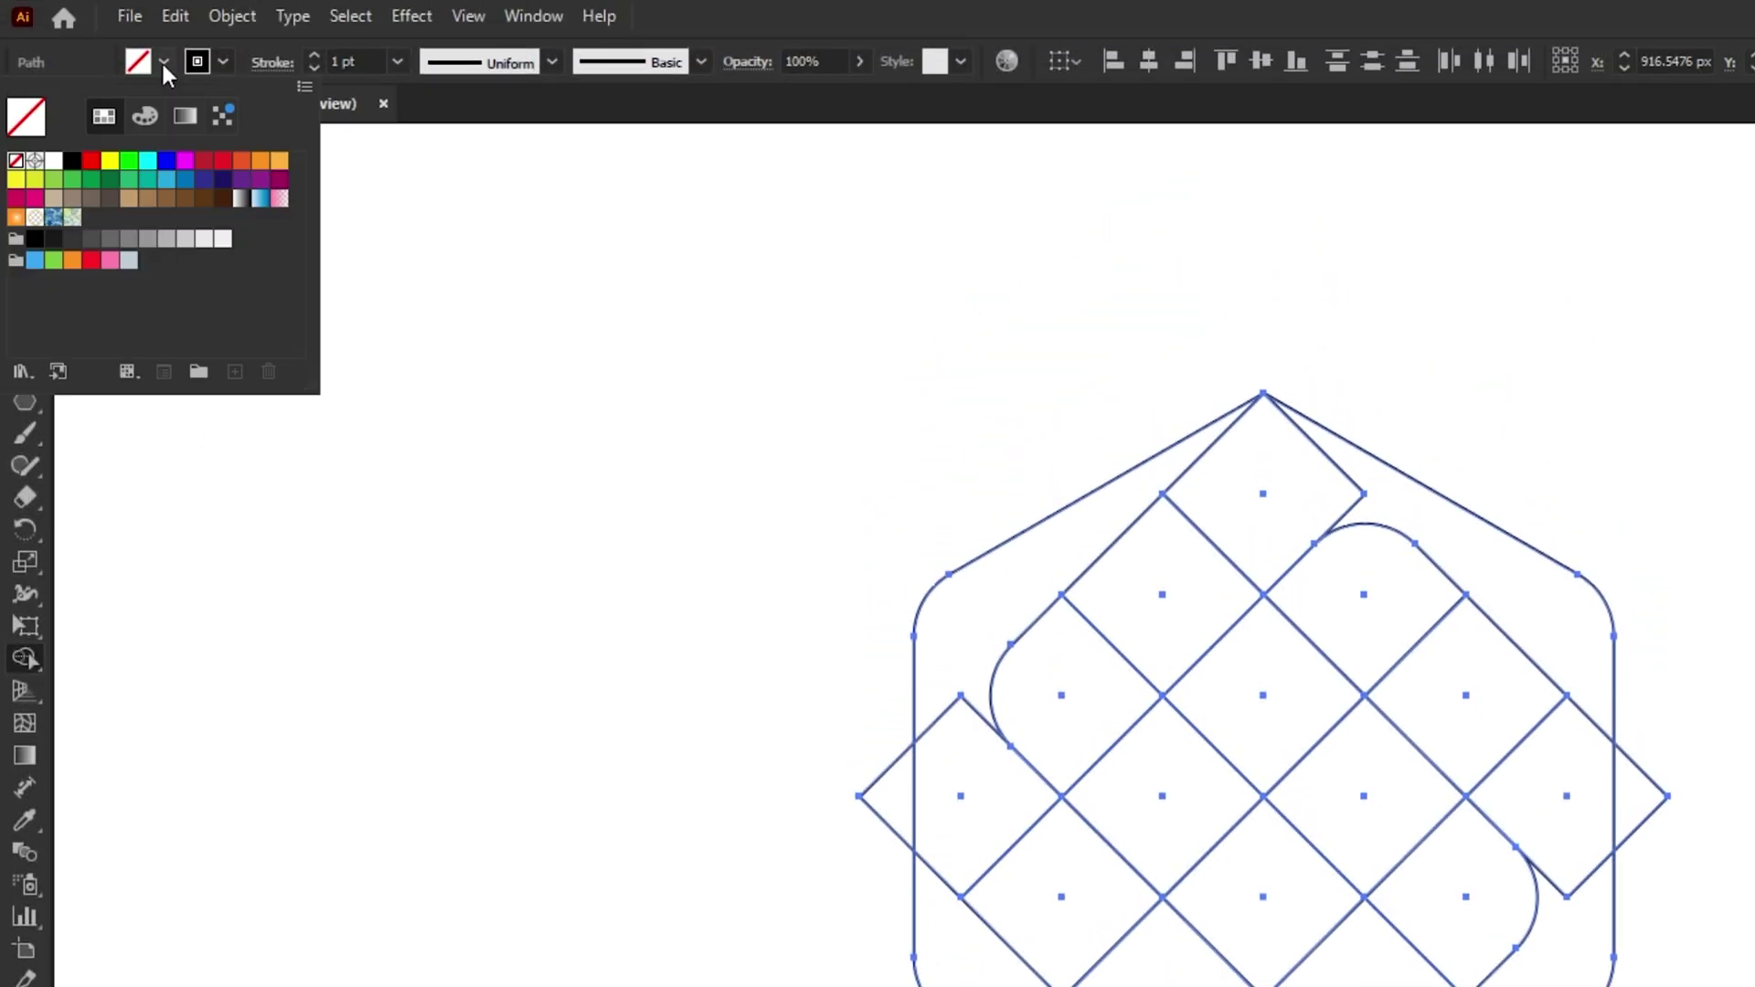
click(127, 189)
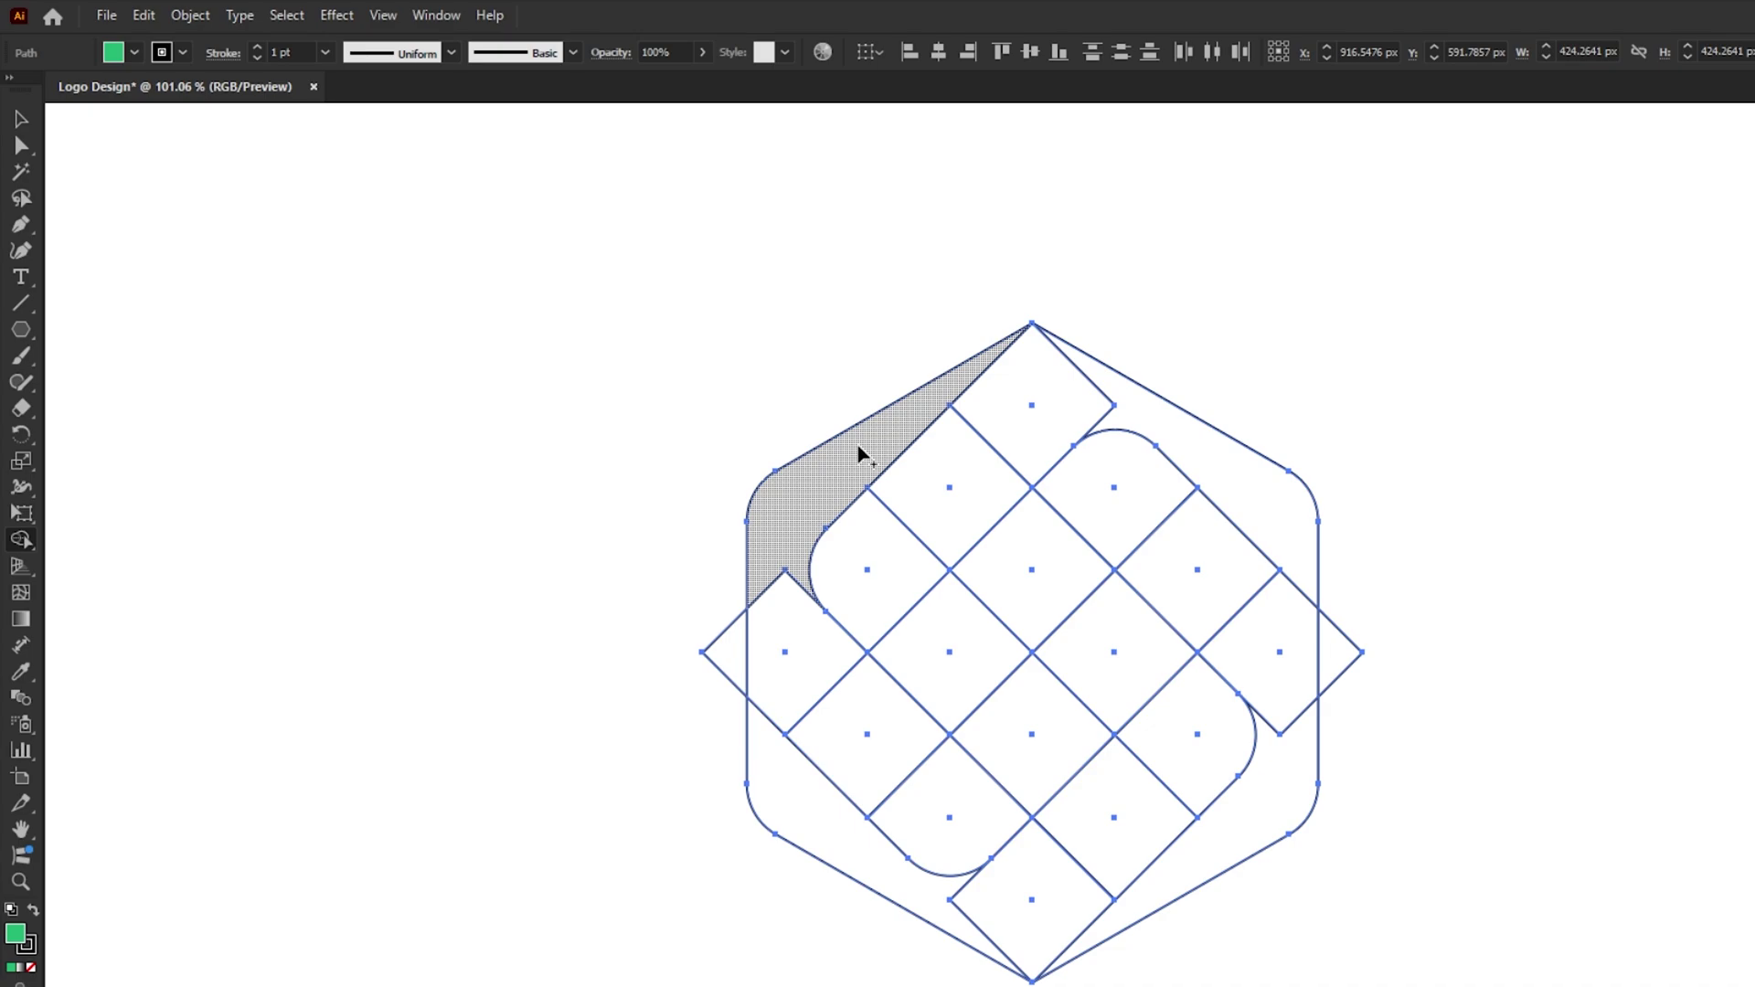
drag(795, 576, 925, 800)
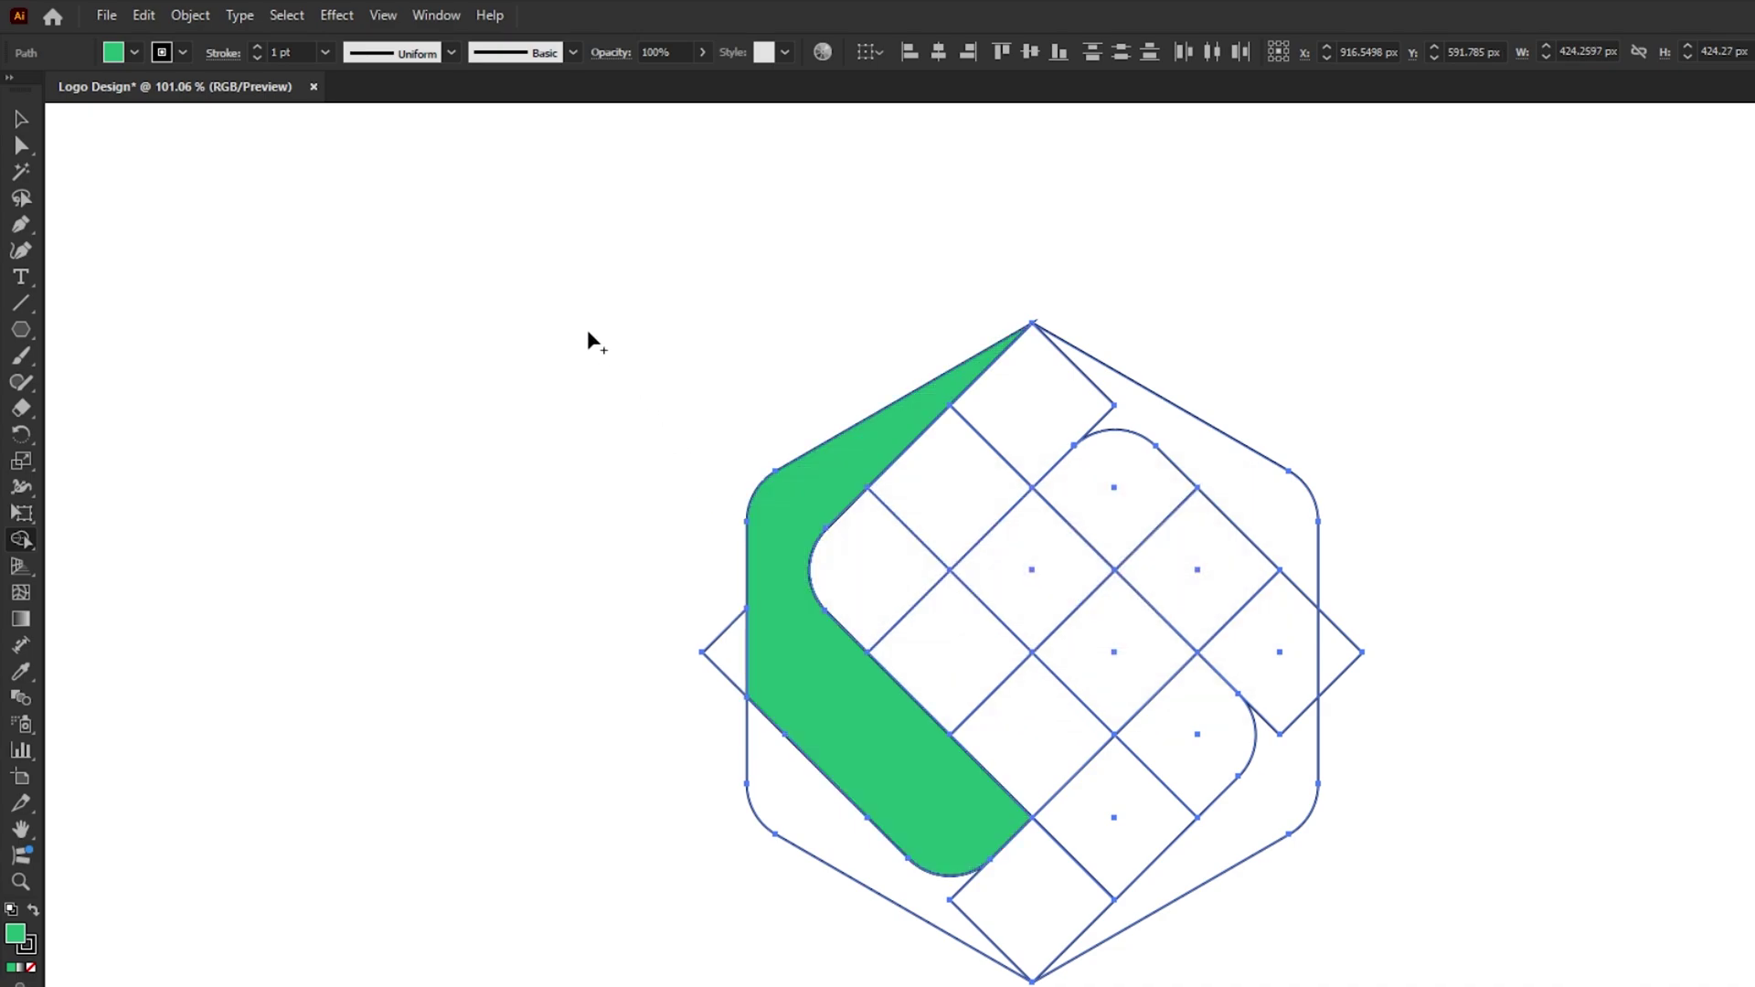
click(135, 52)
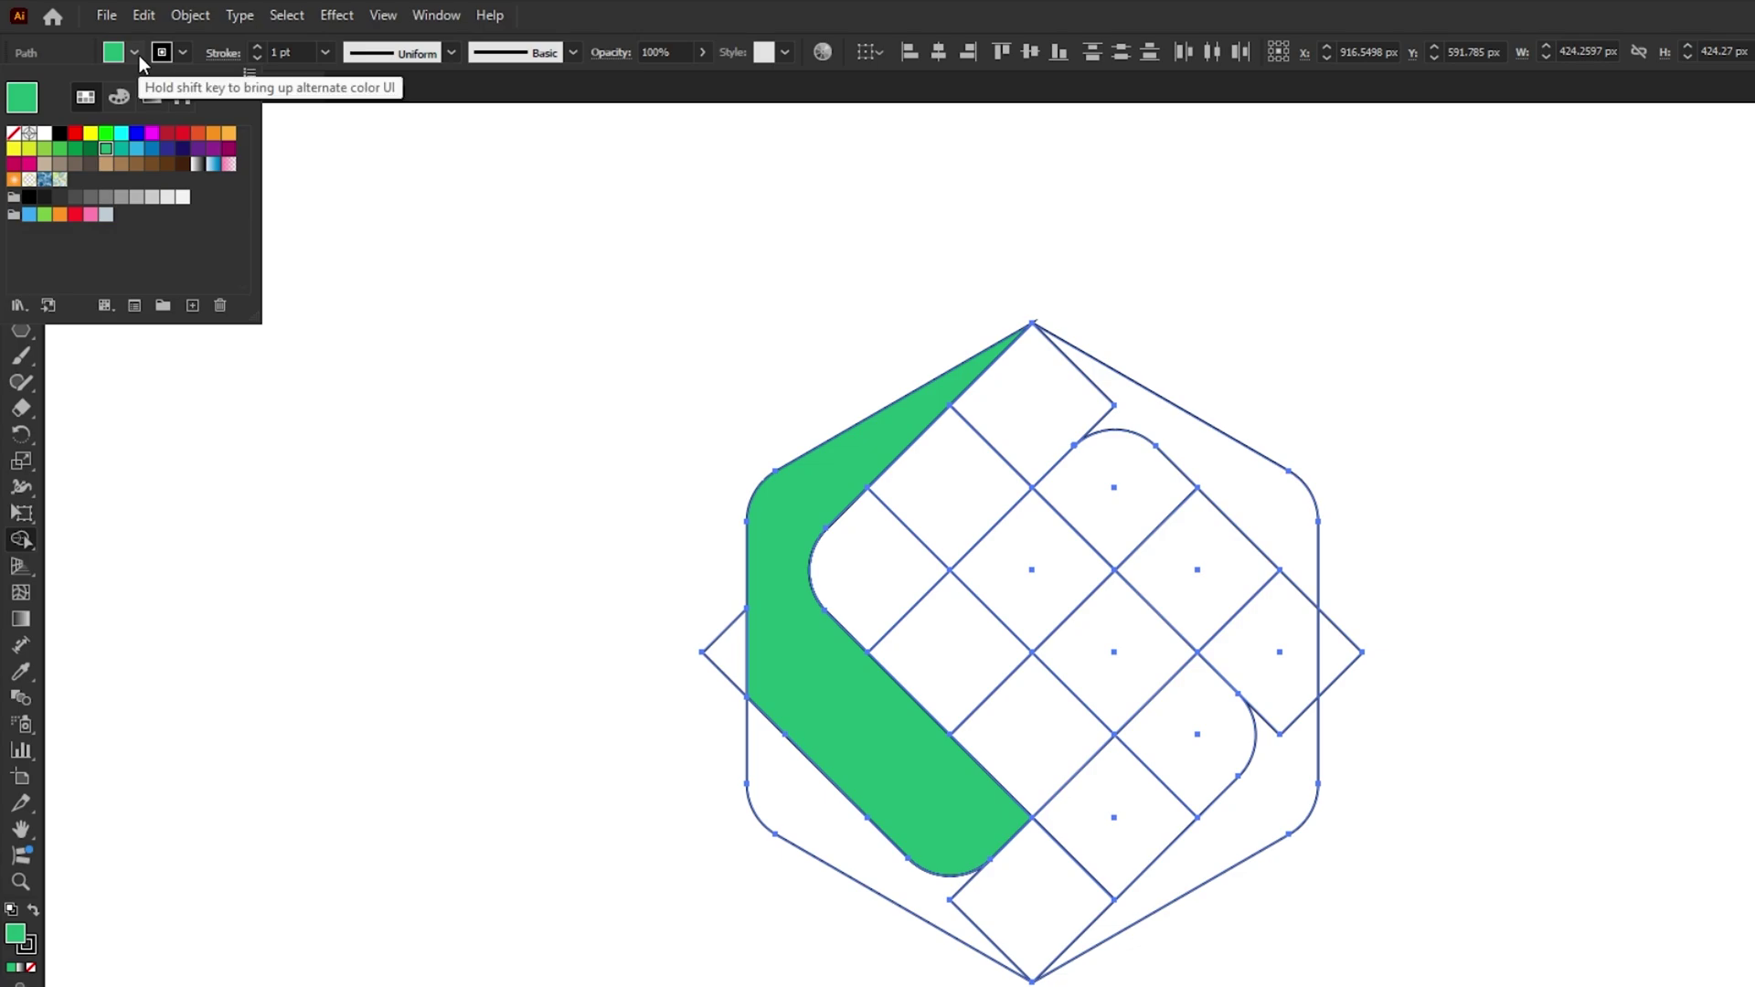
click(168, 133)
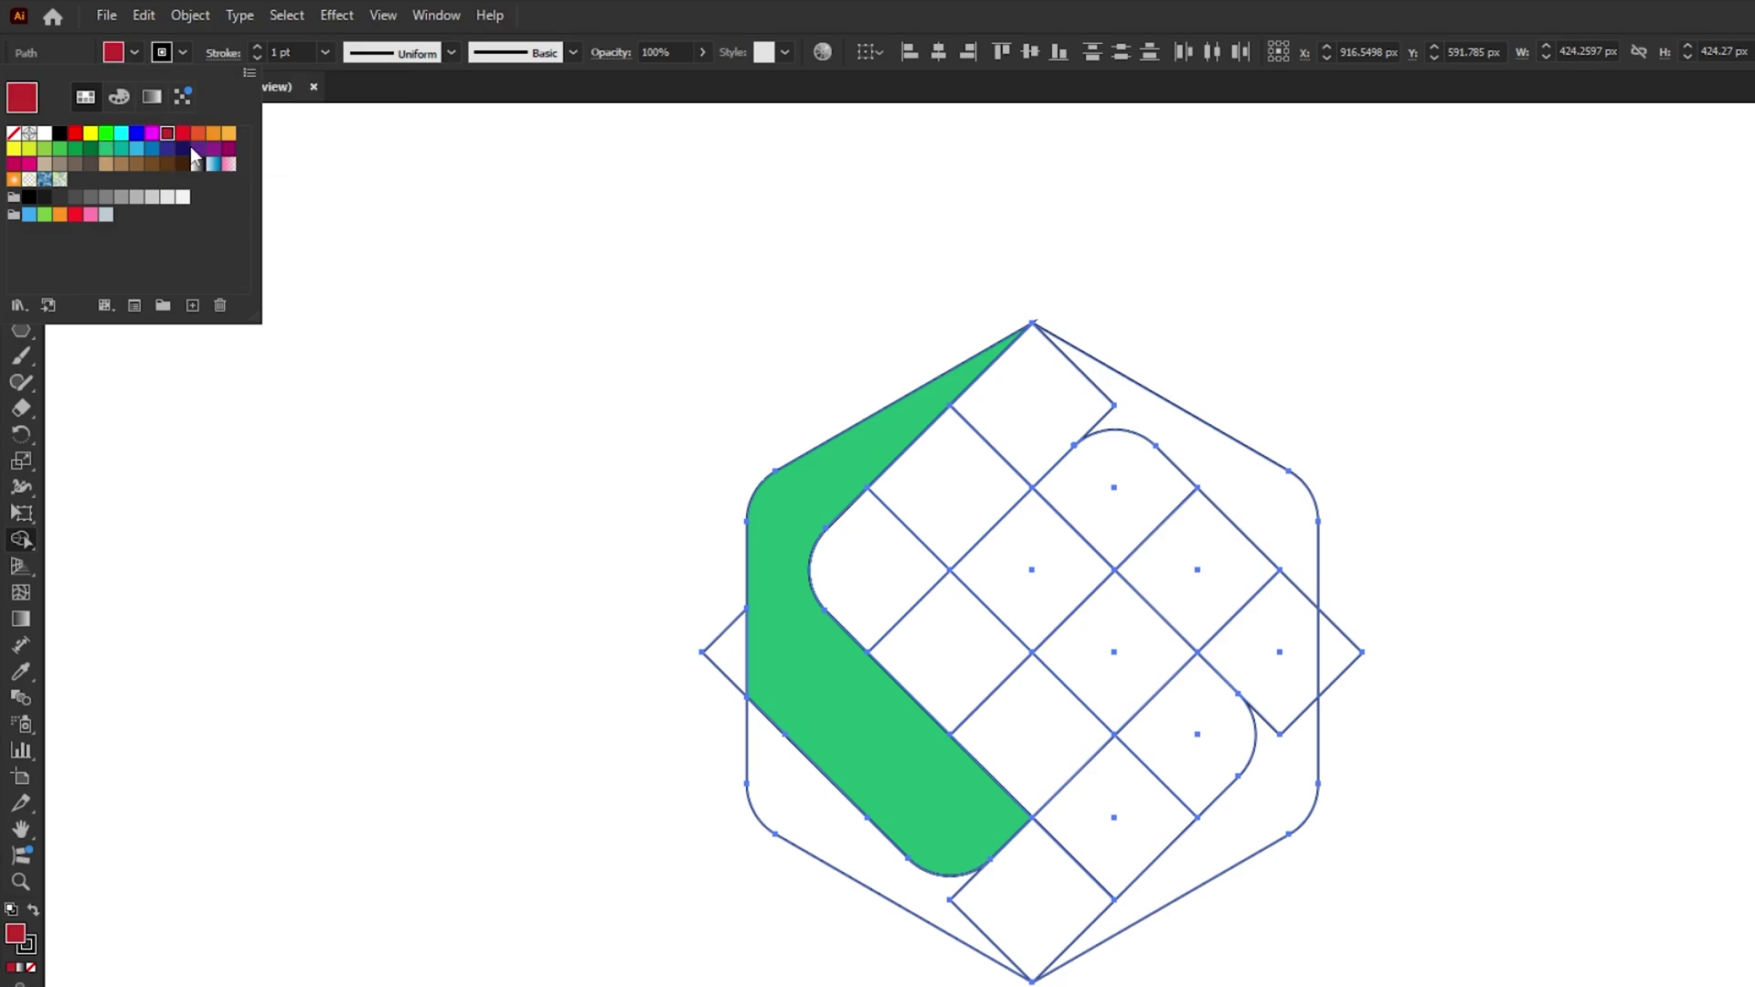
click(406, 293)
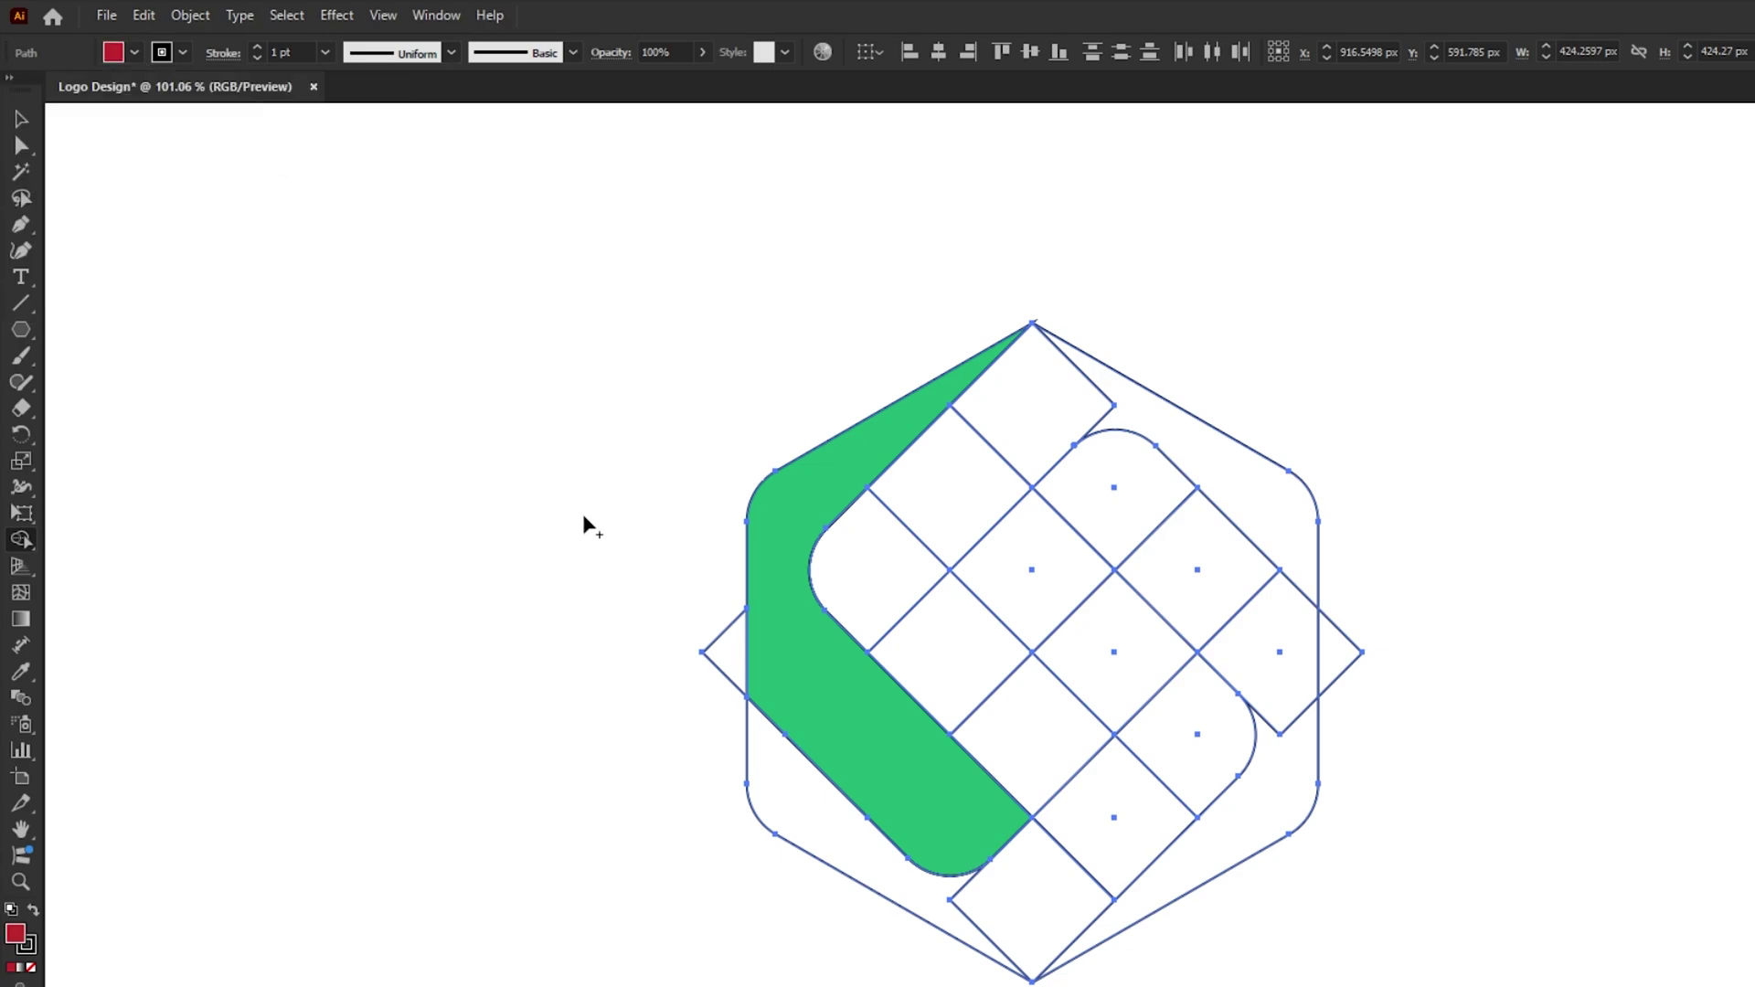
drag(944, 900, 1179, 740)
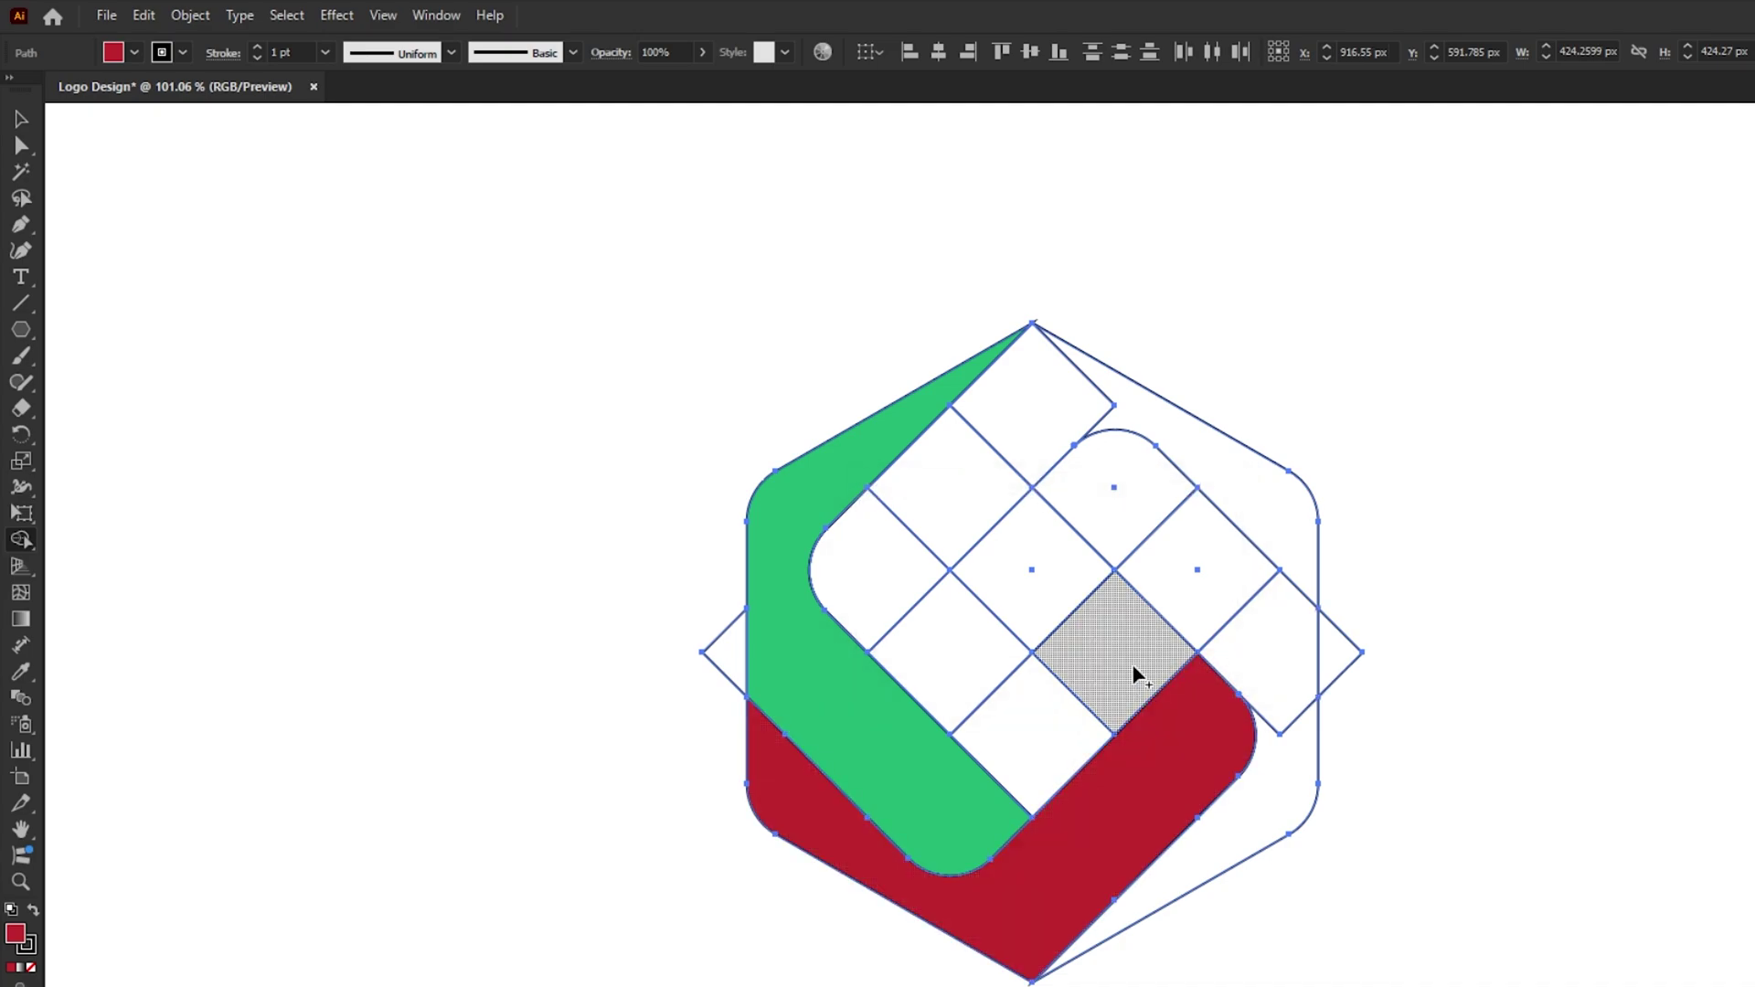
- Shape-build the right regions into a dark green band and the top regions into an orange-red band
click(135, 52)
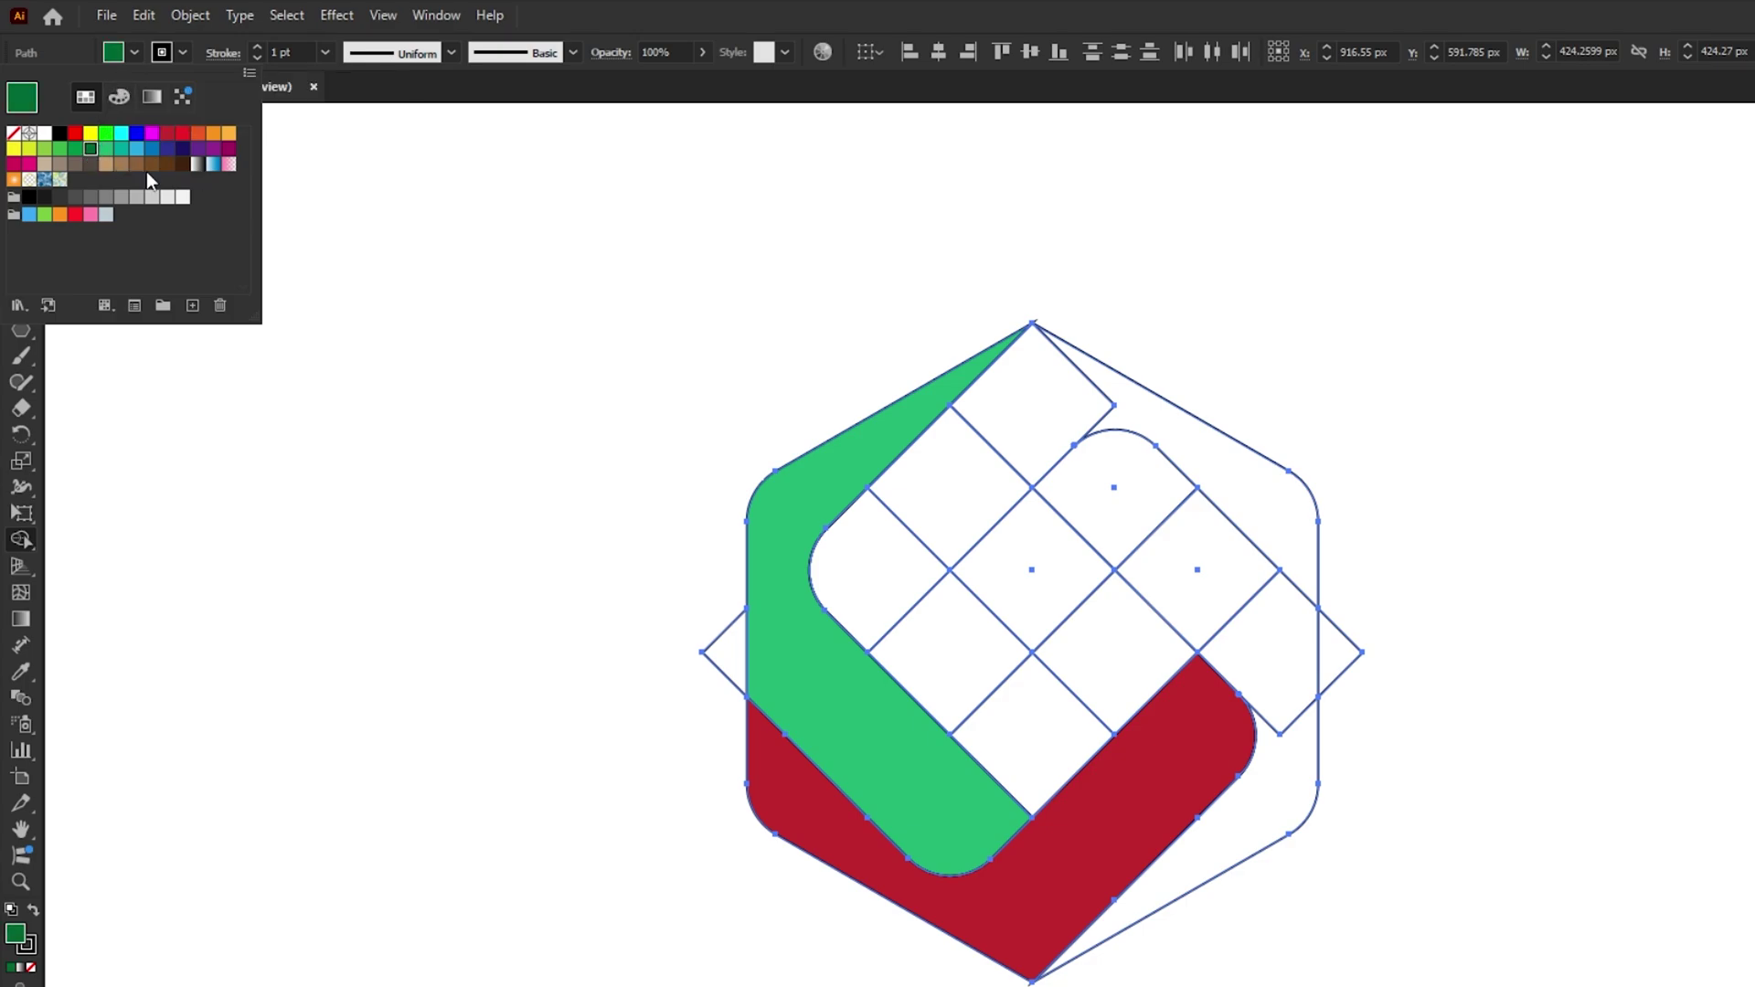
click(361, 277)
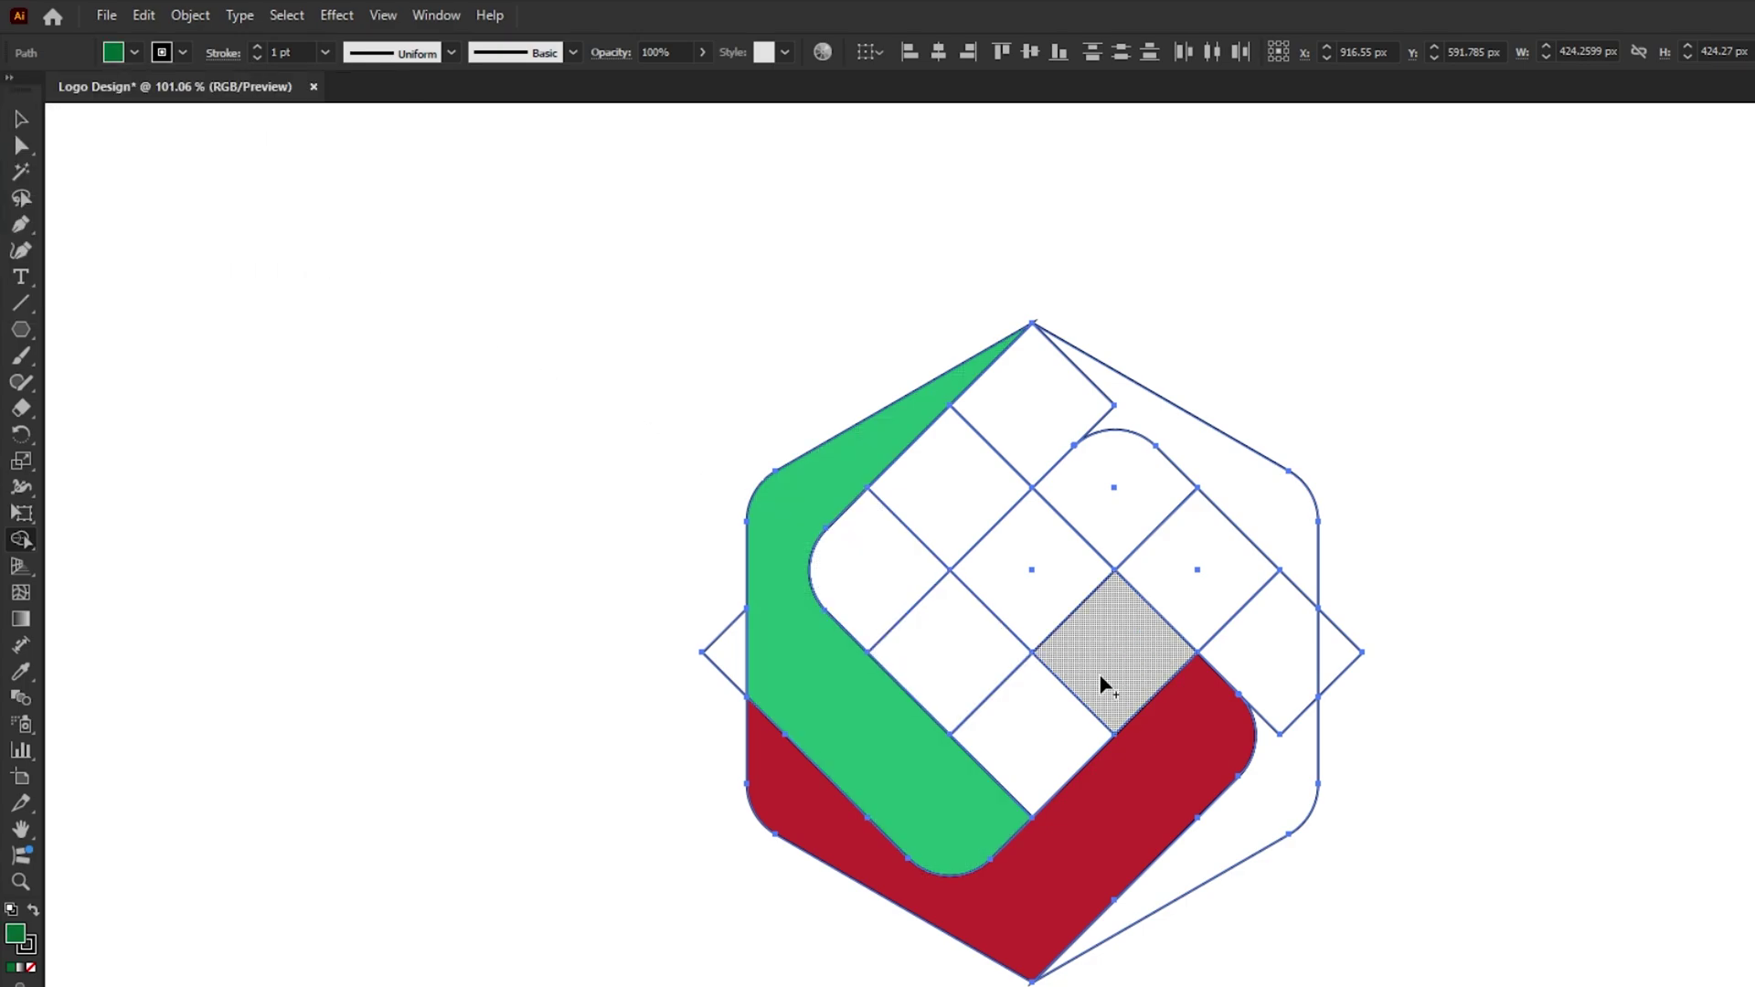
mouse_move(1277, 750)
mouse_down()
mouse_move(1260, 662)
mouse_move(1118, 498)
mouse_up()
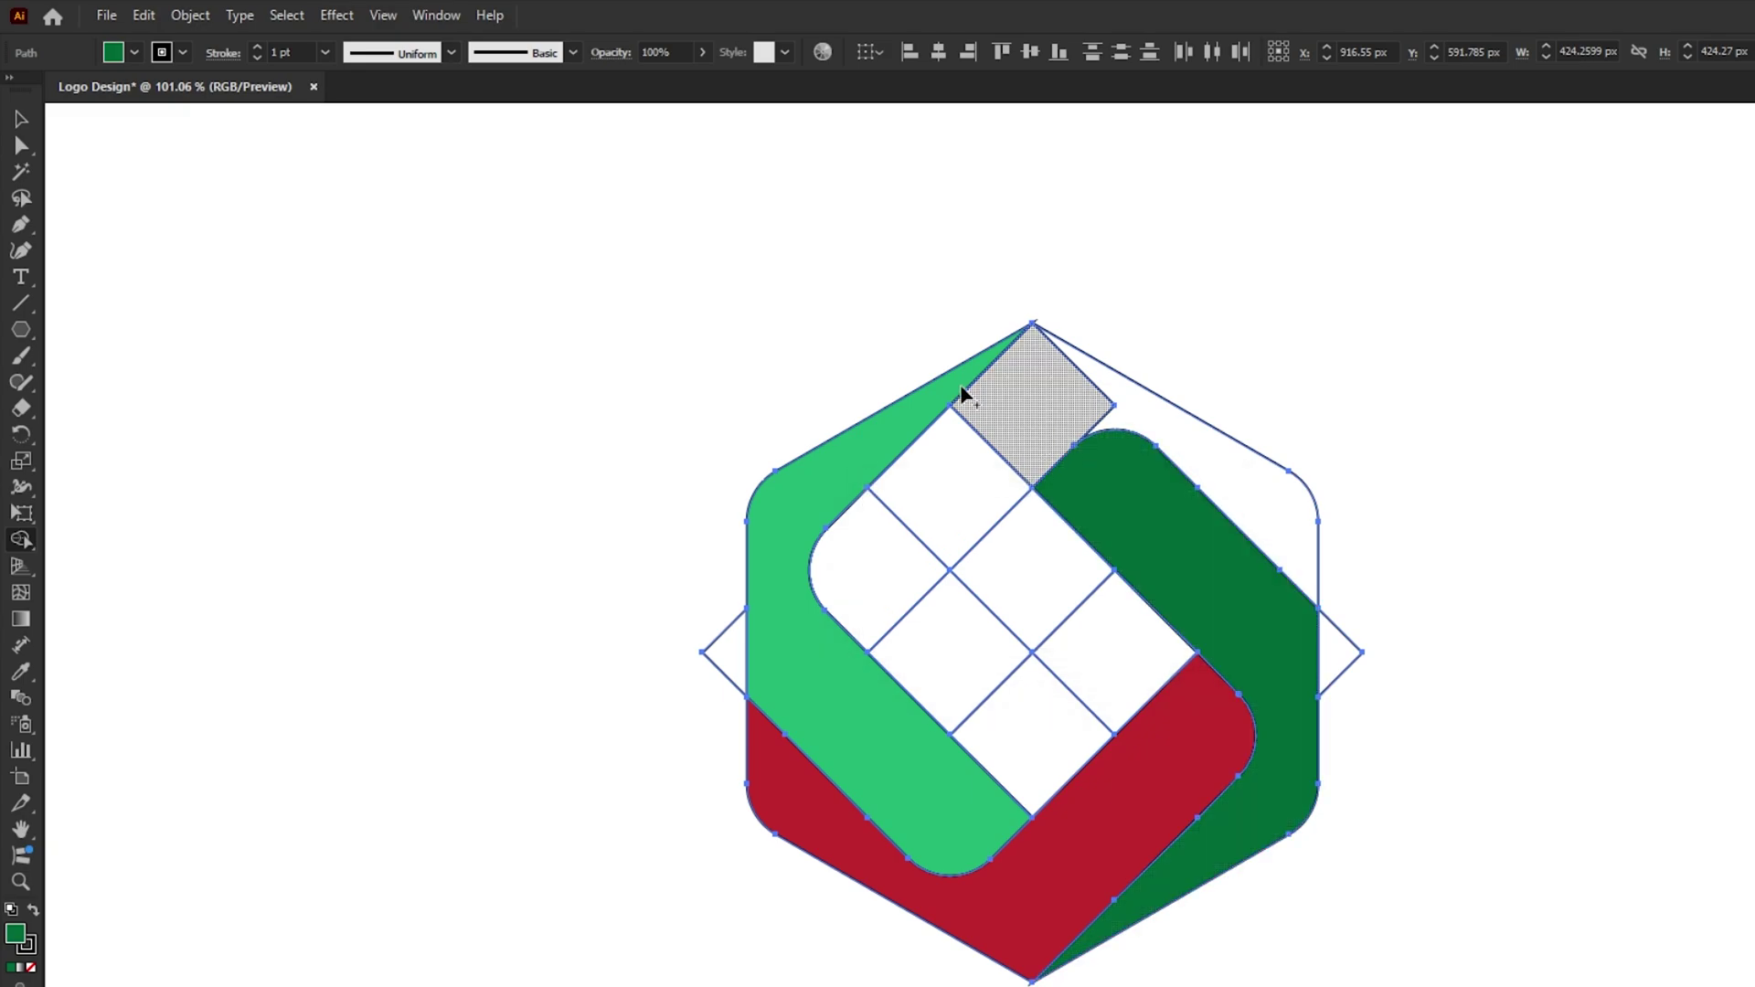
click(135, 53)
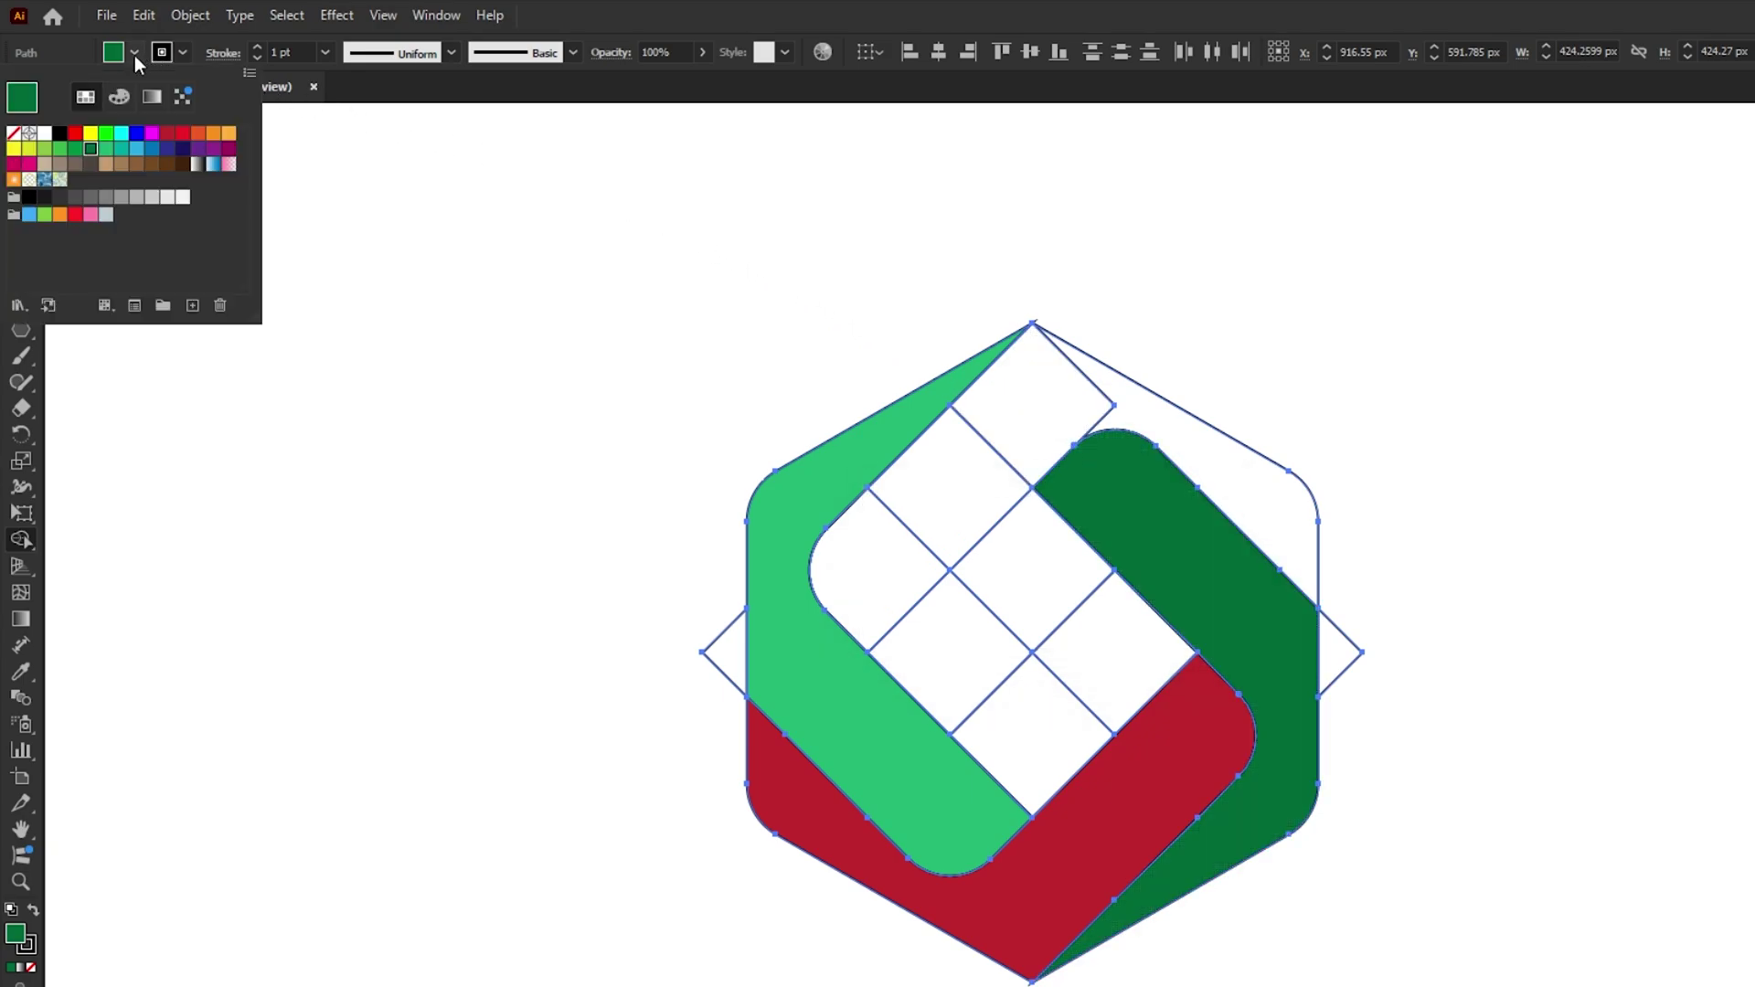
click(196, 134)
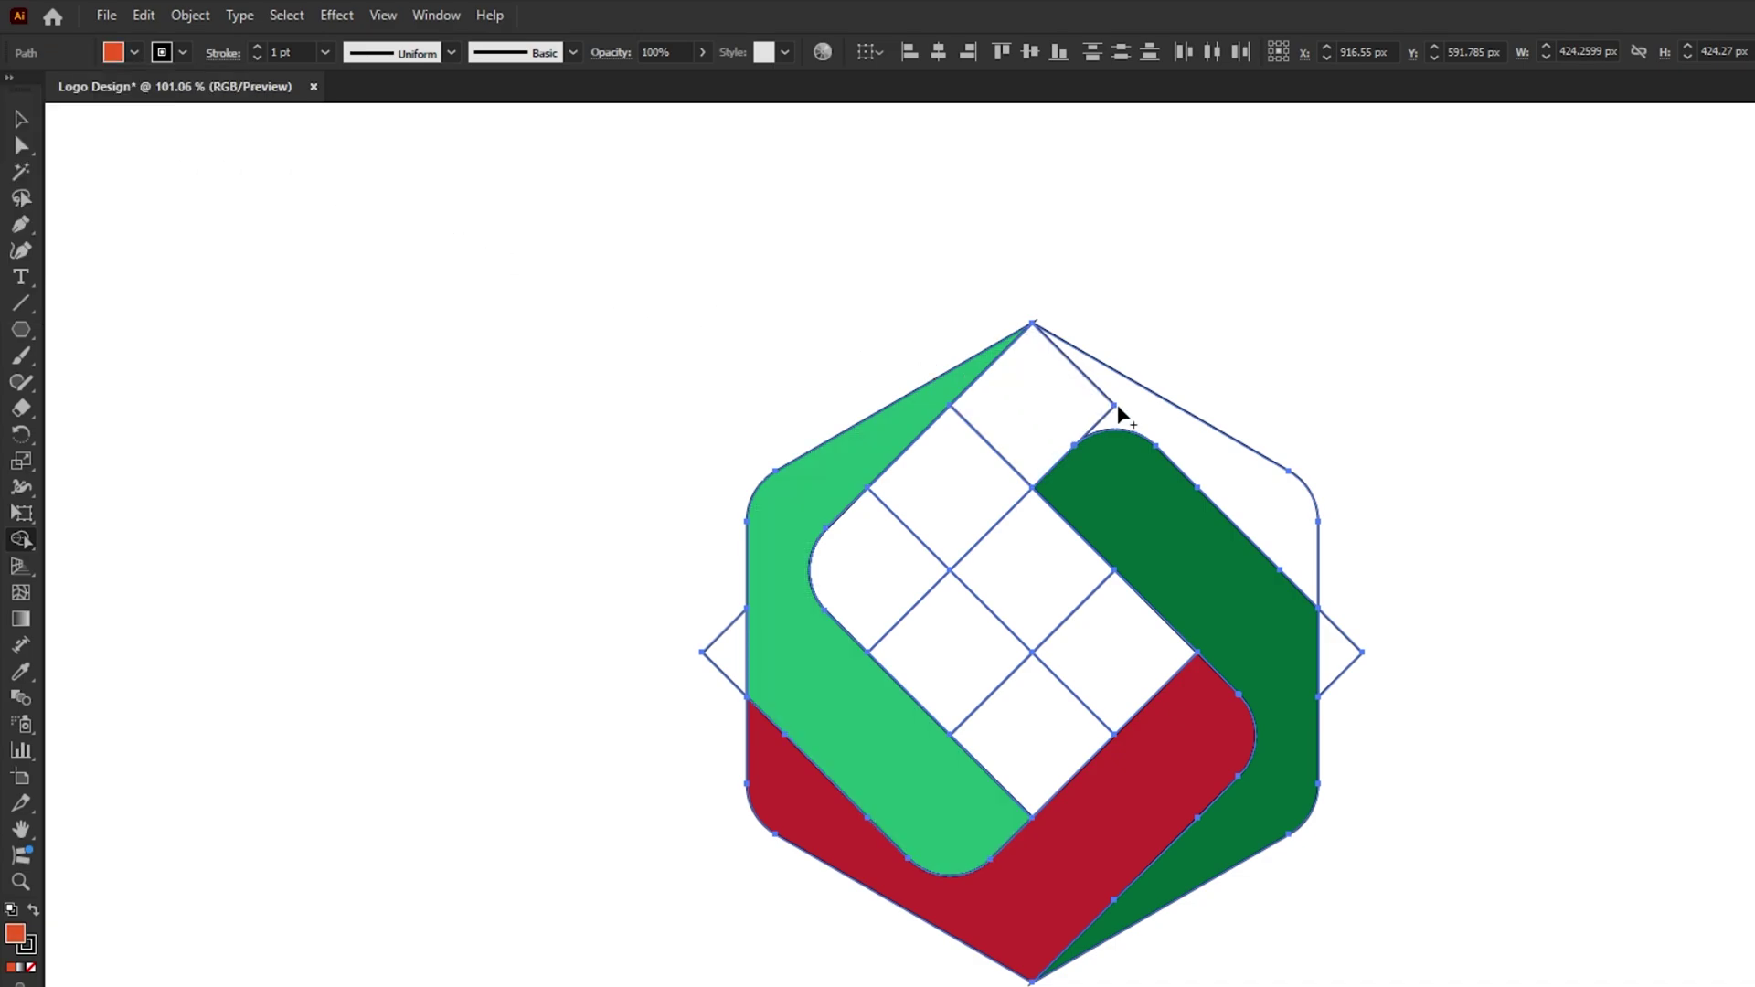
mouse_move(1135, 406)
mouse_down()
mouse_move(947, 490)
mouse_move(898, 584)
mouse_up()
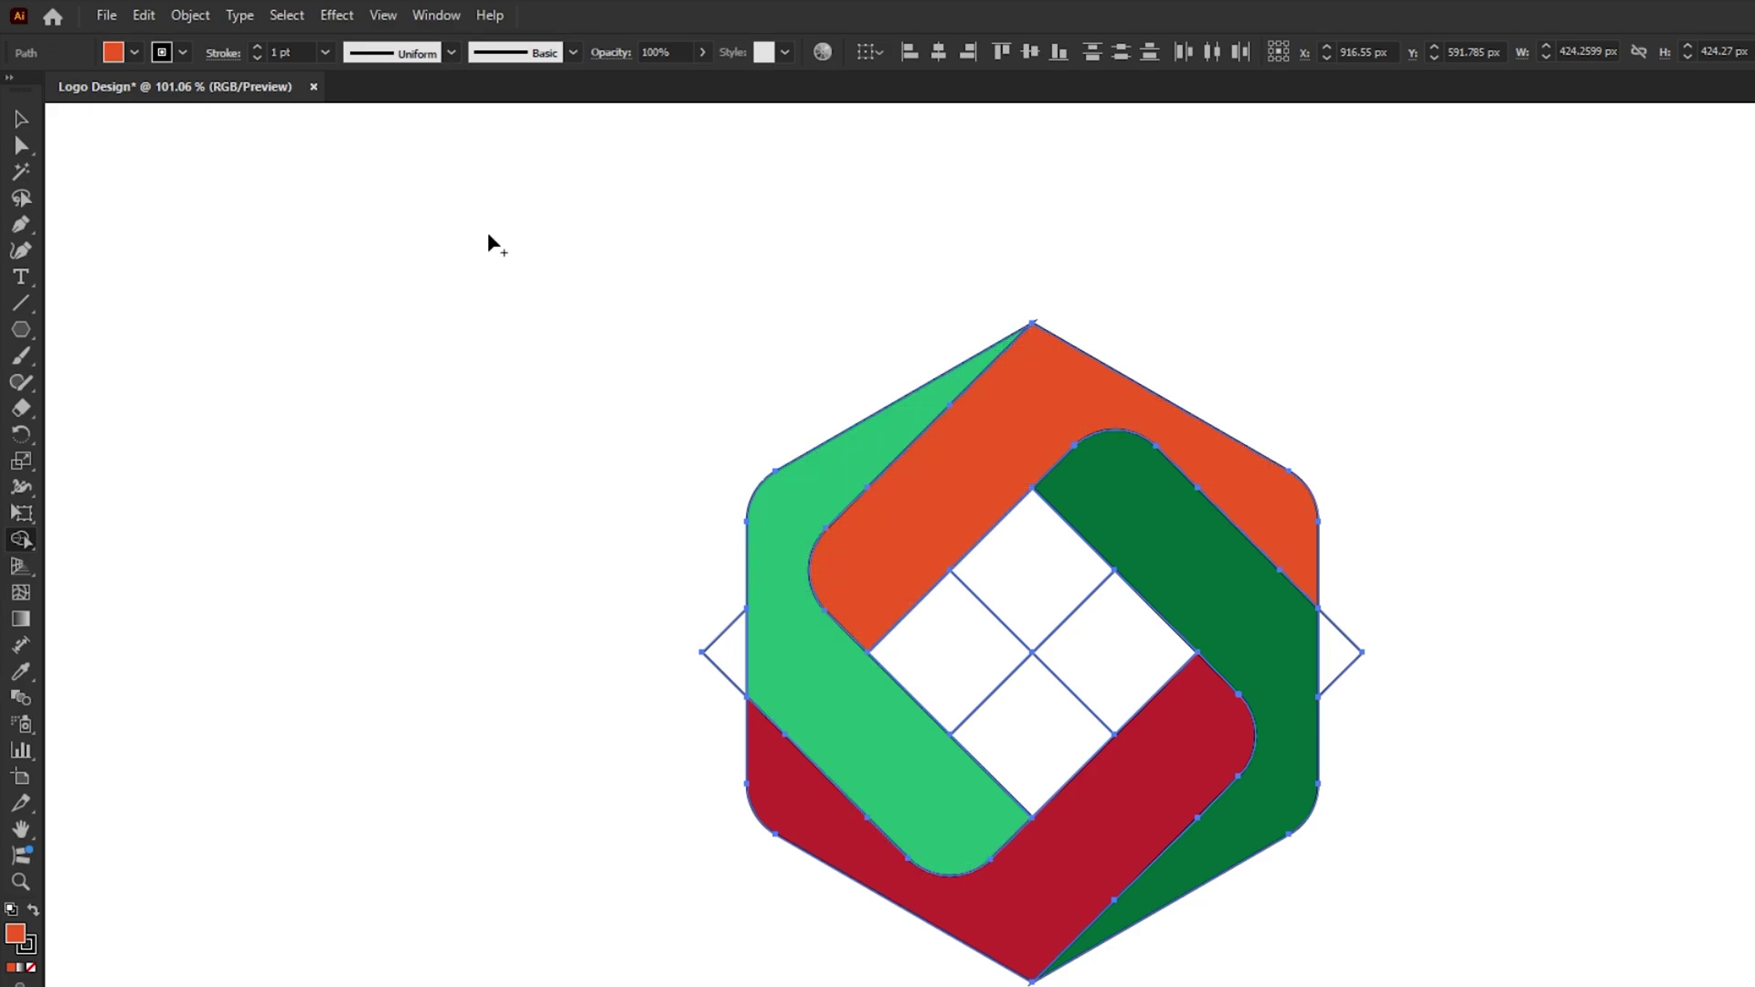
click(19, 117)
click(336, 331)
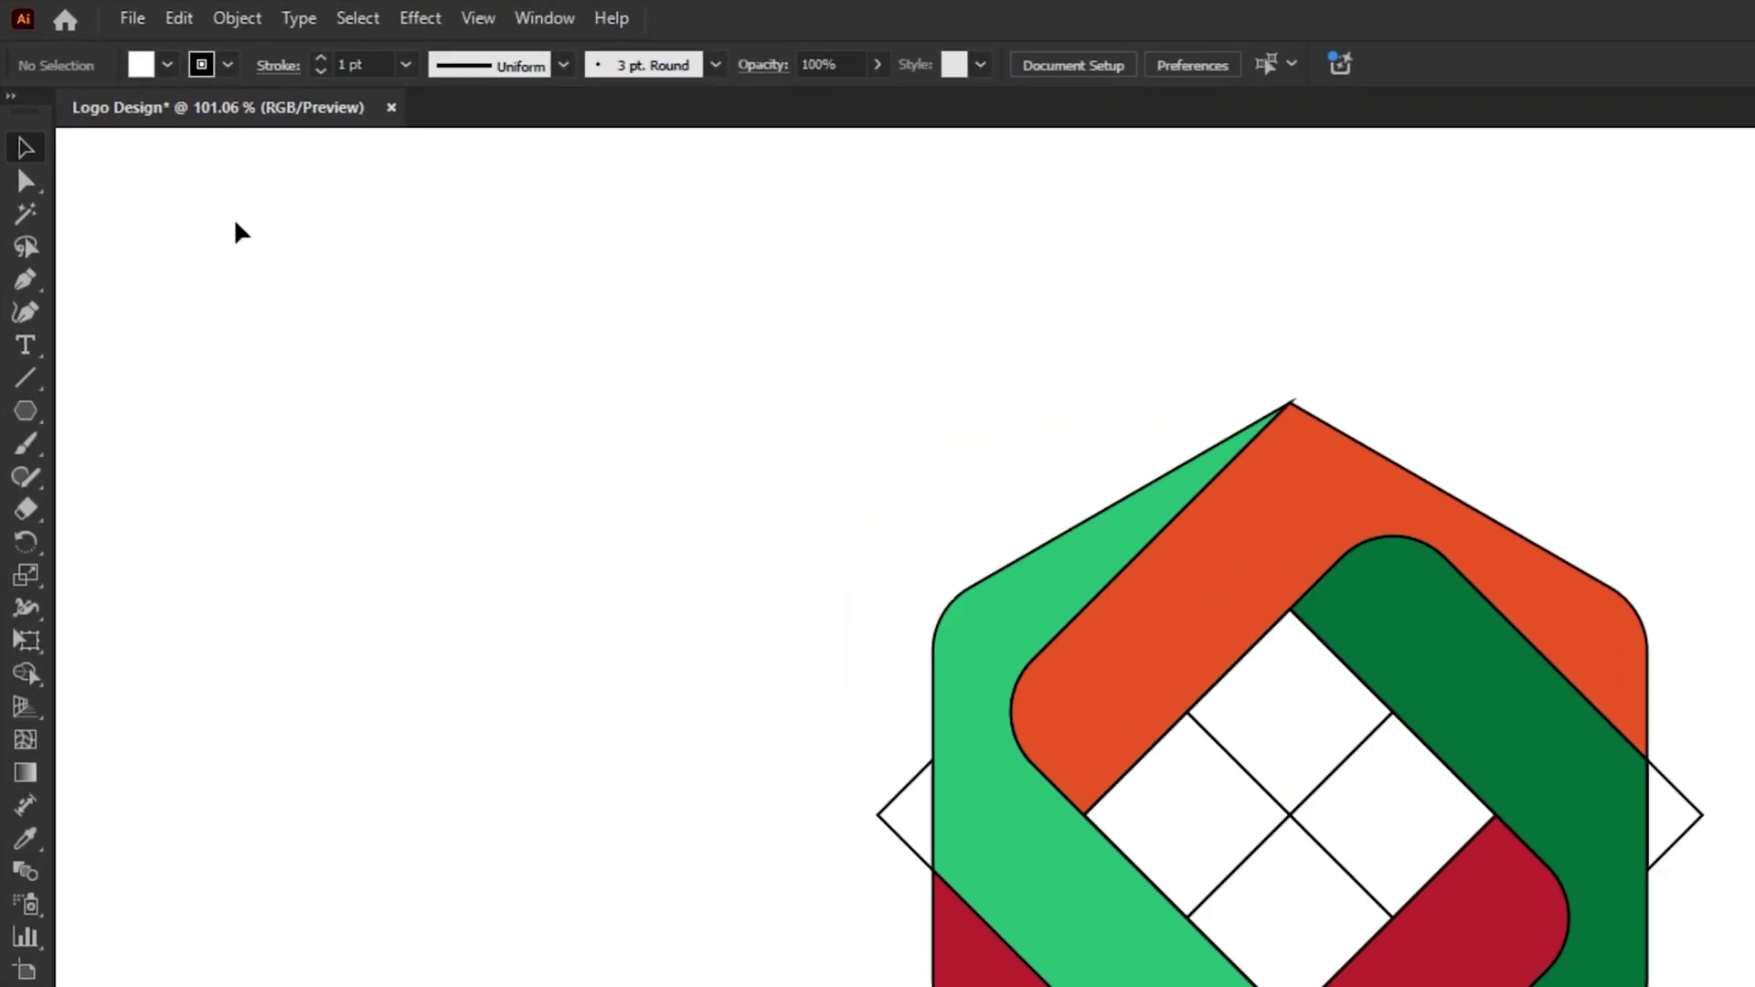
- Delete all leftover white cells and side diamonds with the Magic Wand, then select the whole logo
click(28, 211)
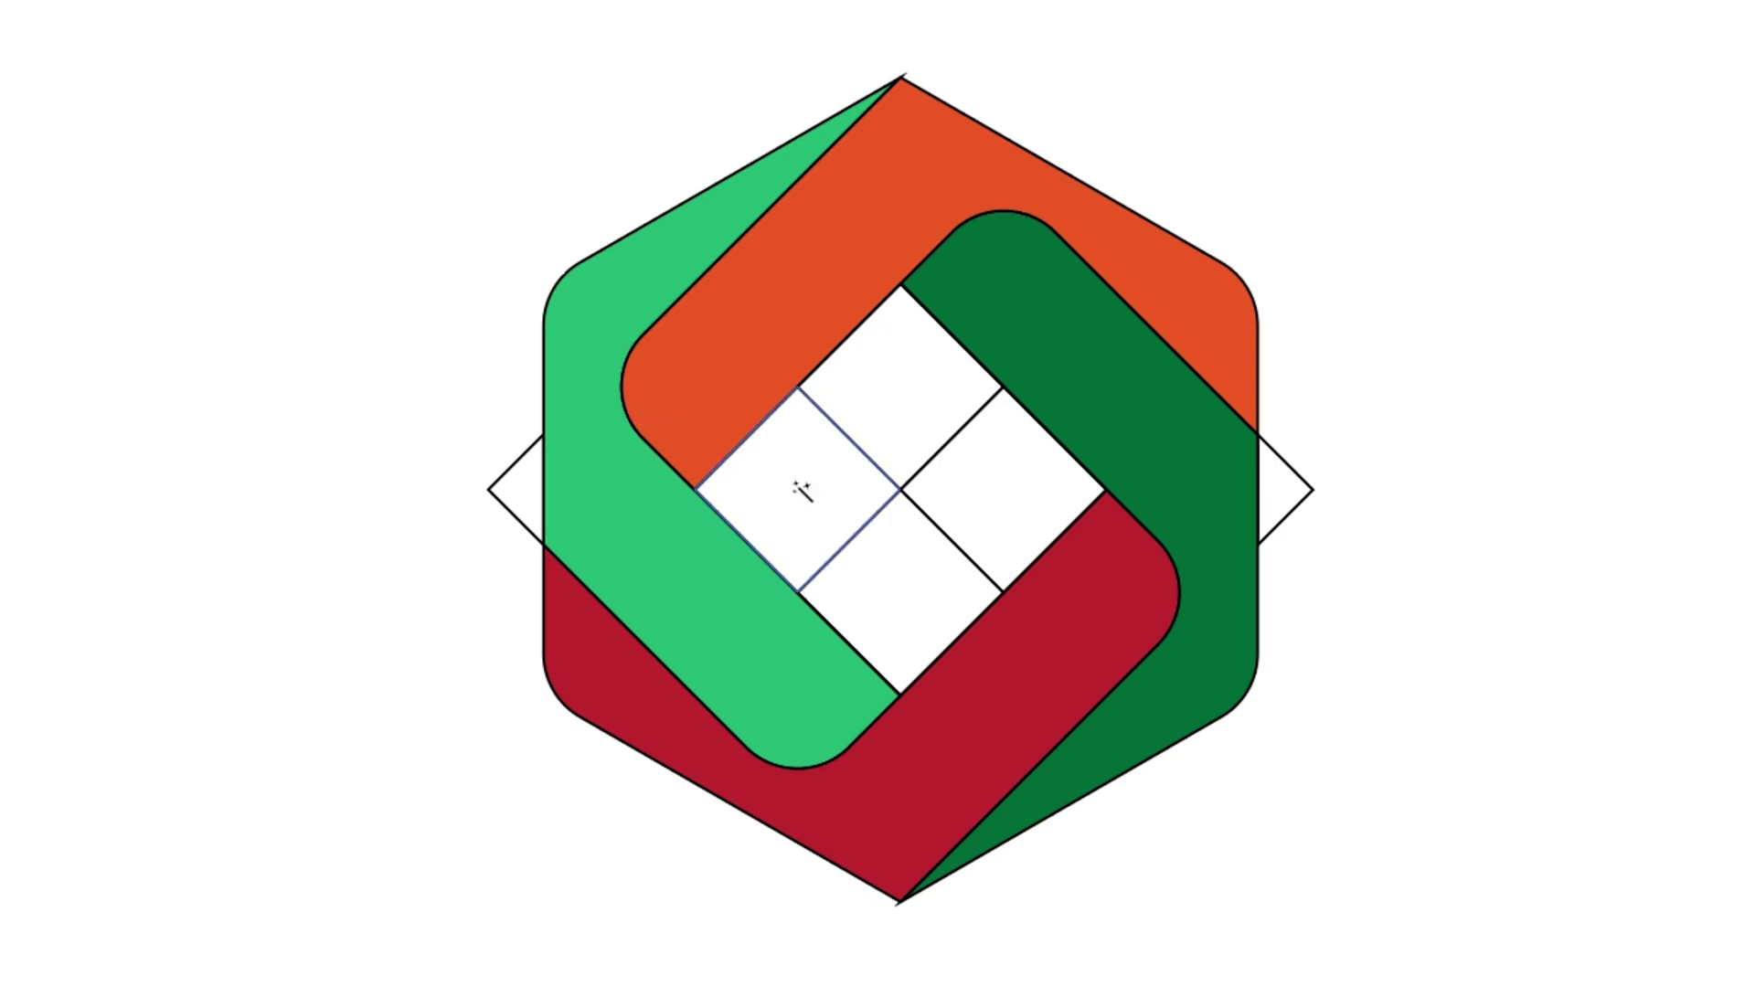
click(900, 491)
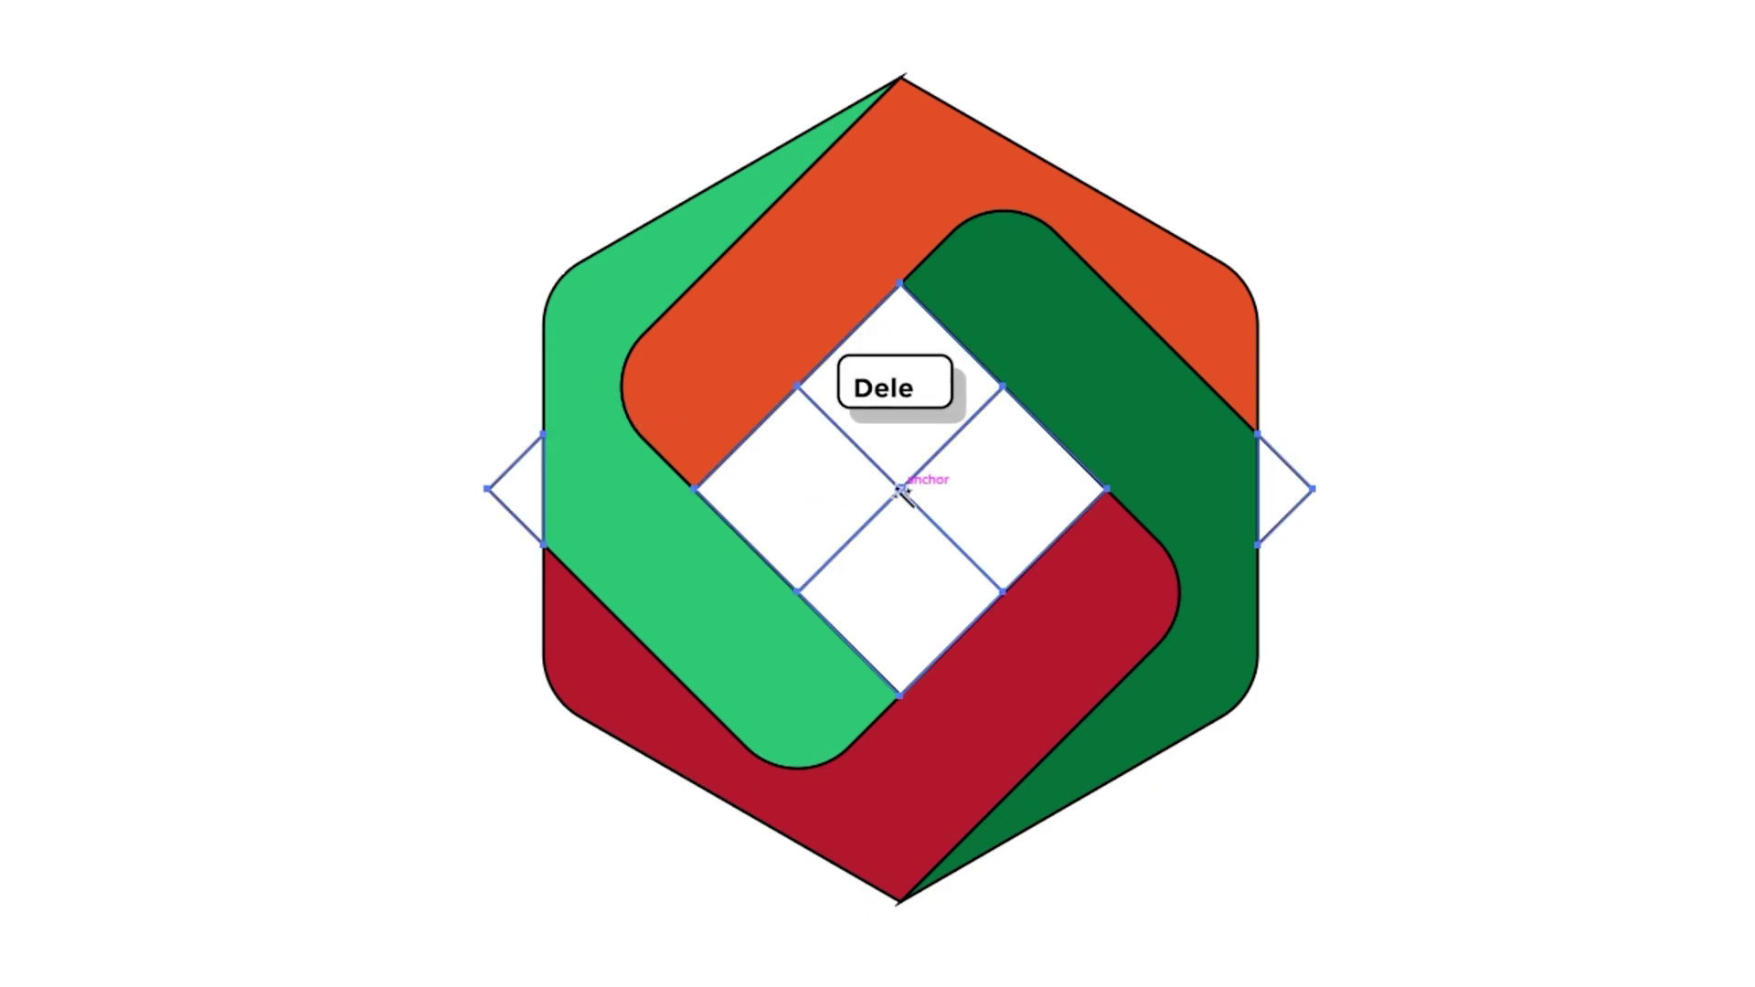
key(Delete)
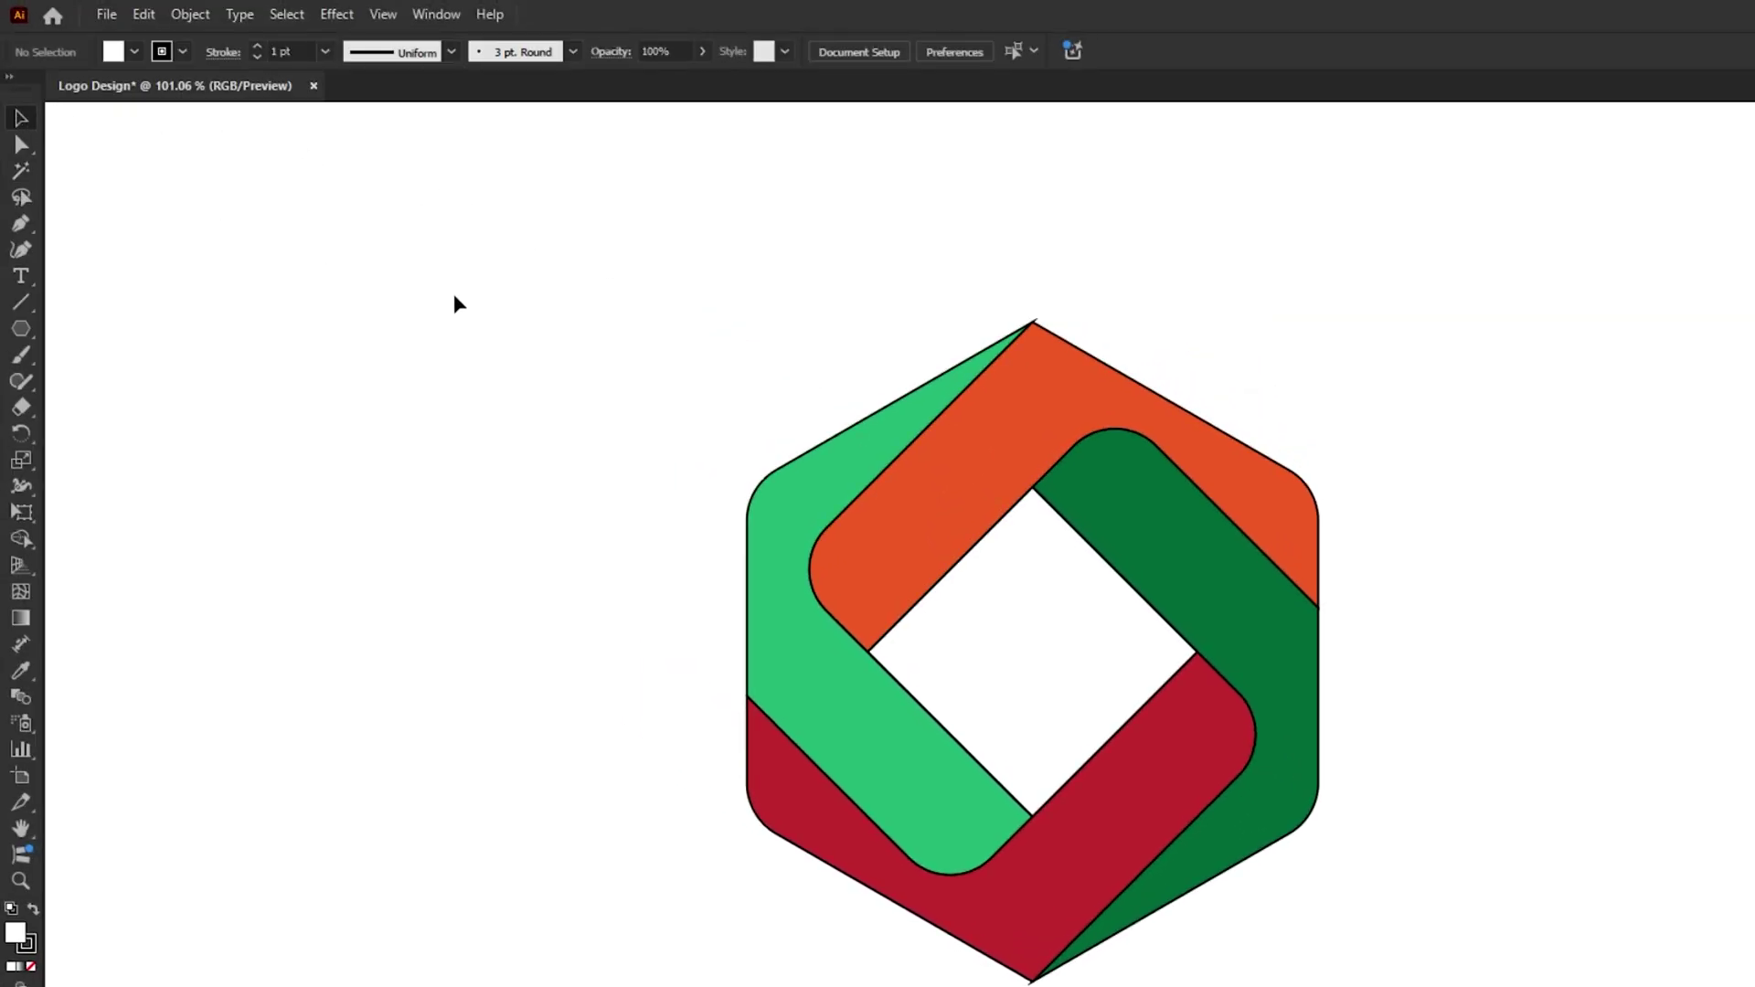
drag(705, 291, 1340, 941)
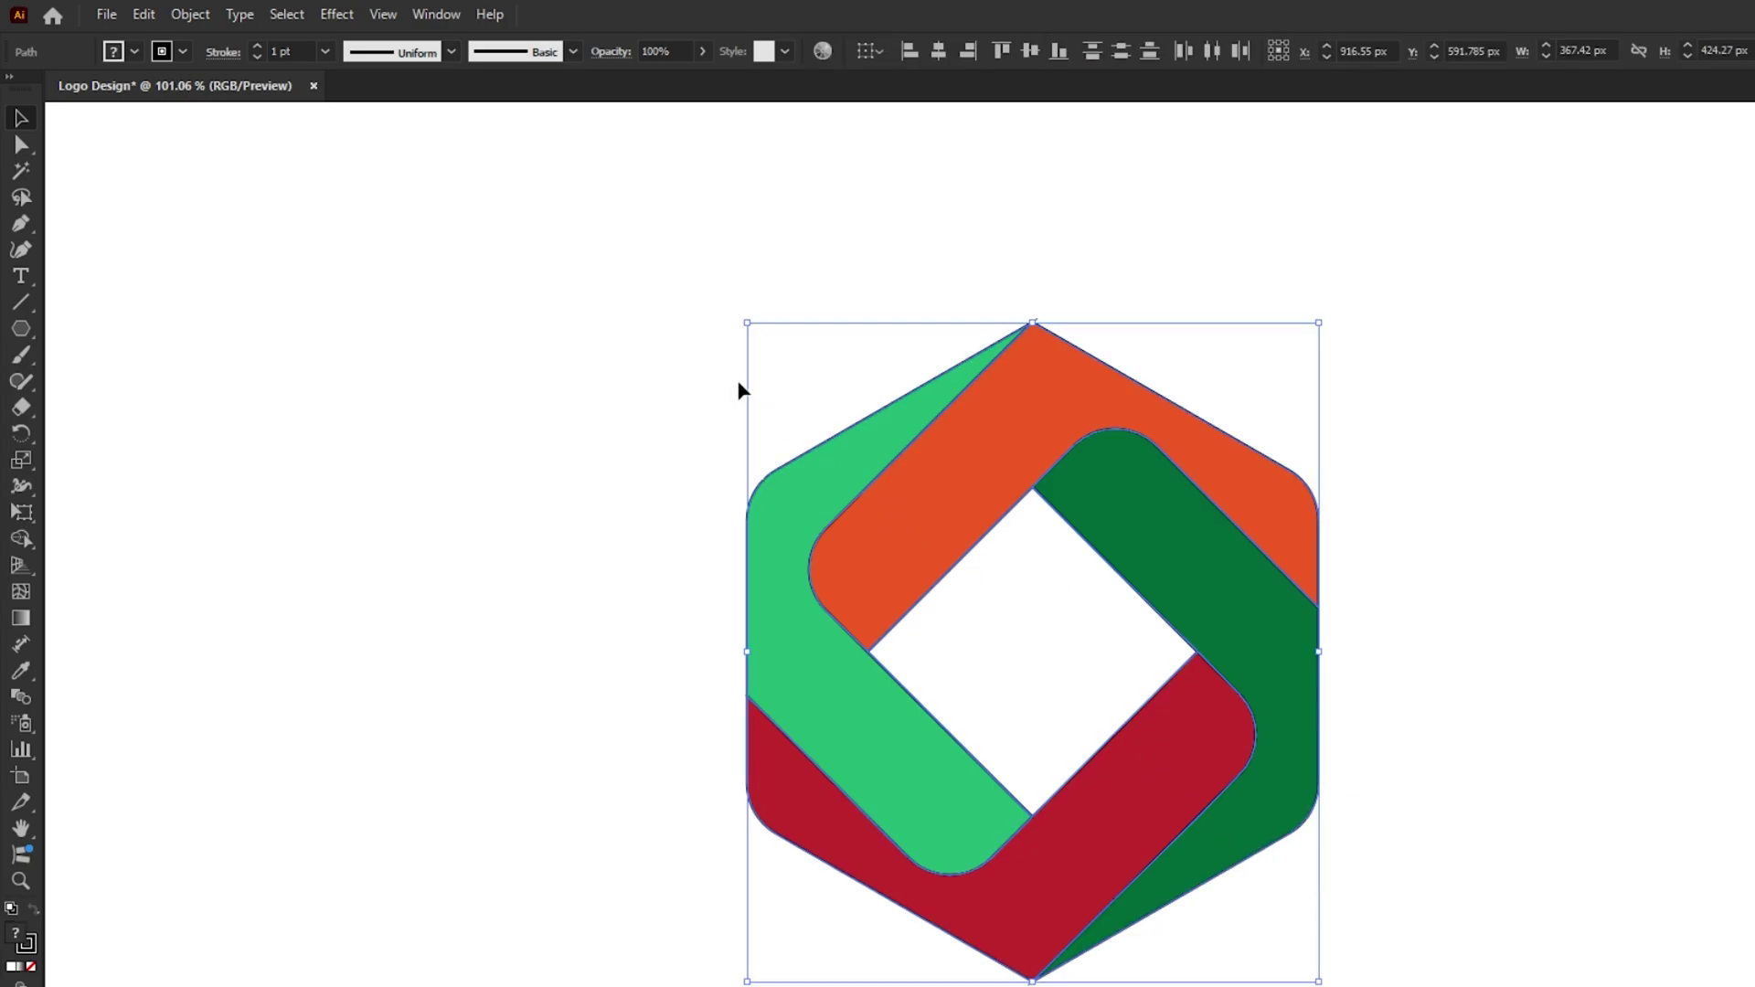
- Set the stroke of all selected logo pieces to None, then deselect
click(185, 57)
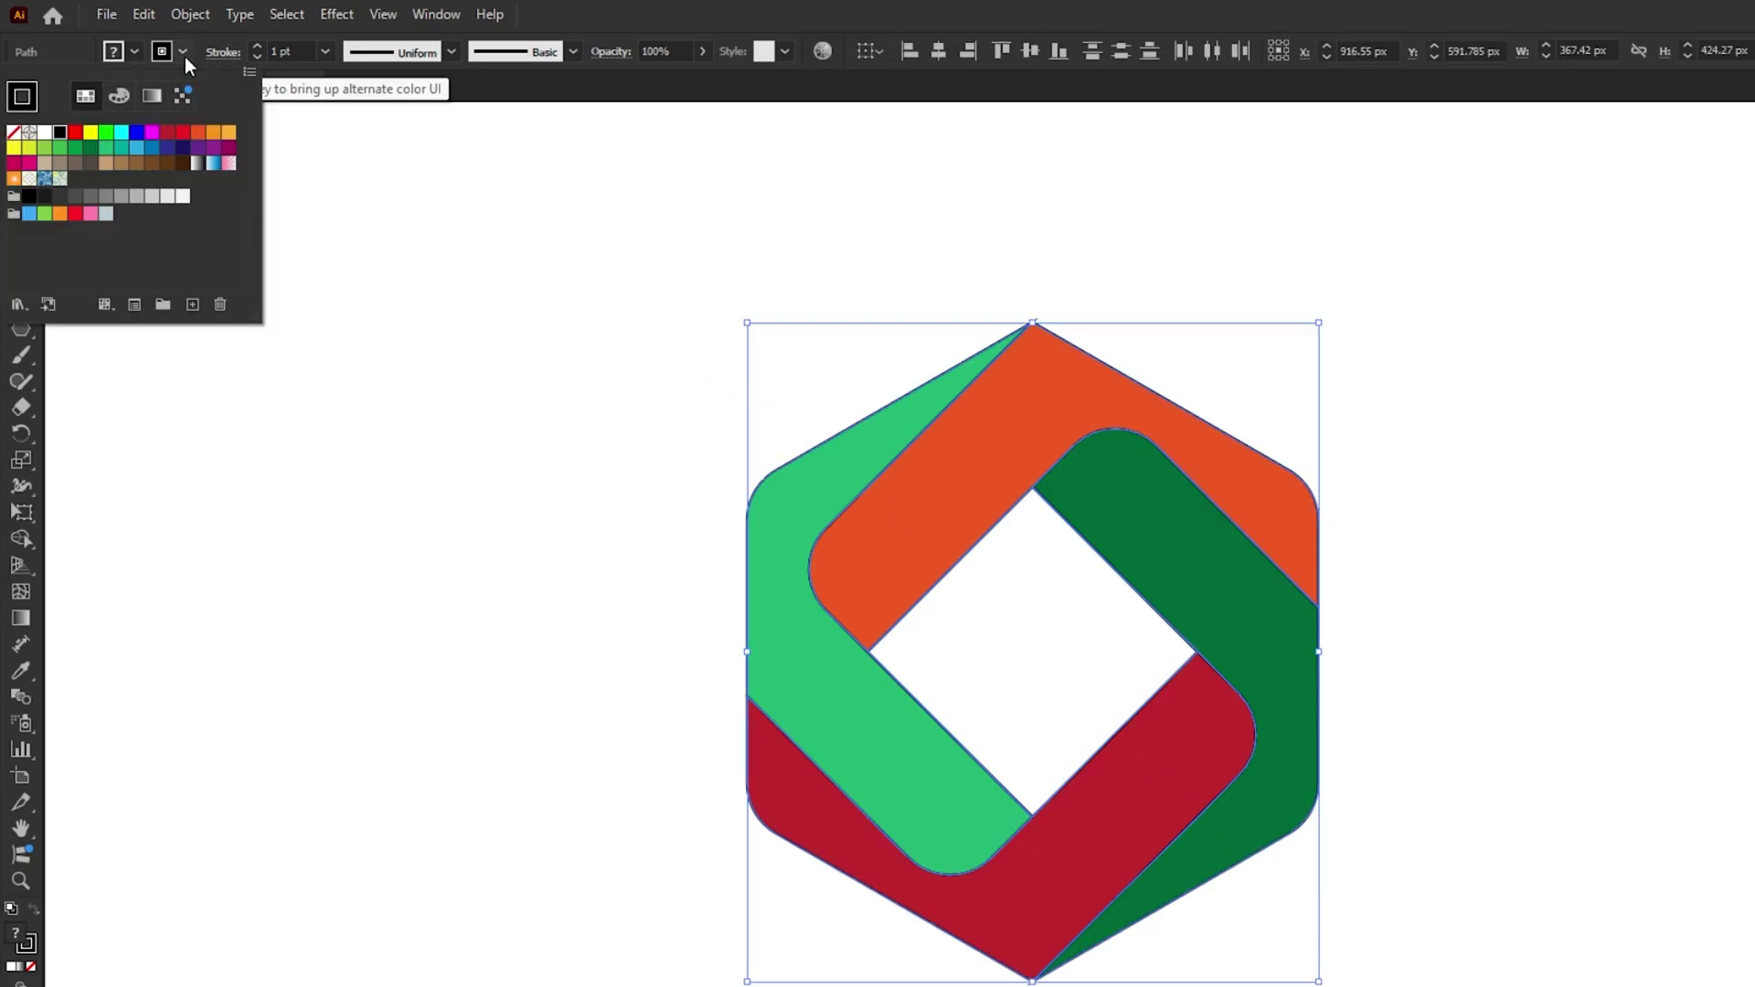
click(12, 134)
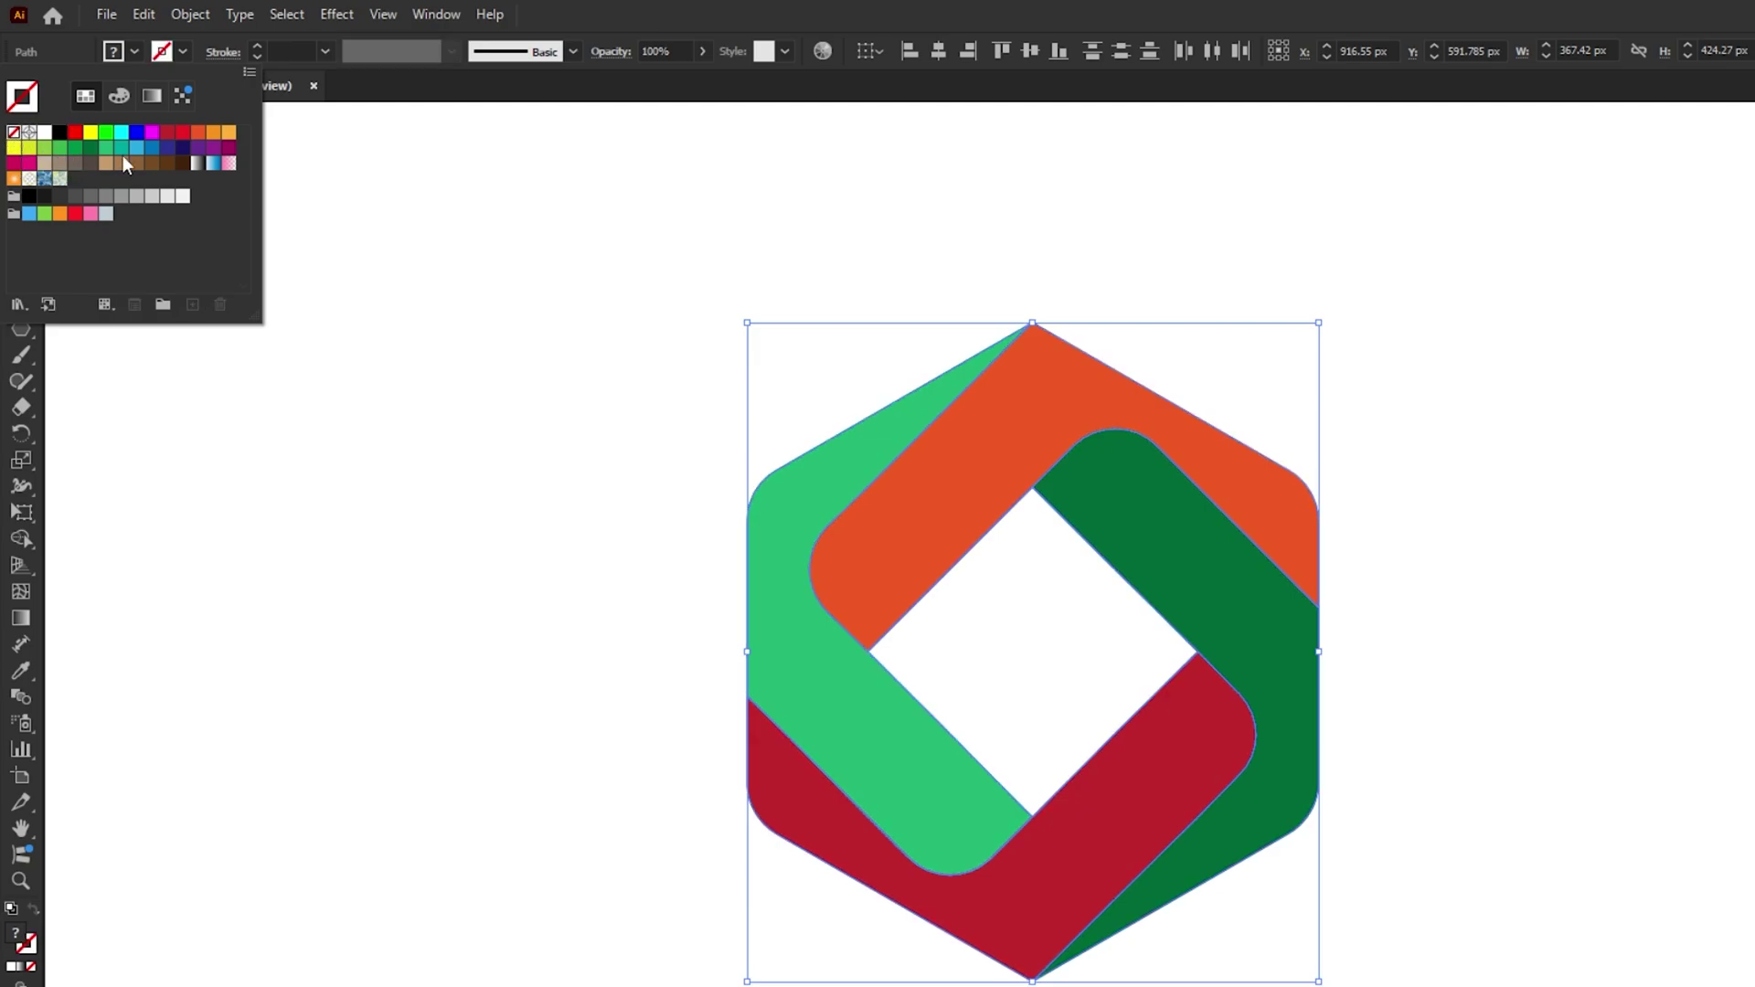
click(348, 183)
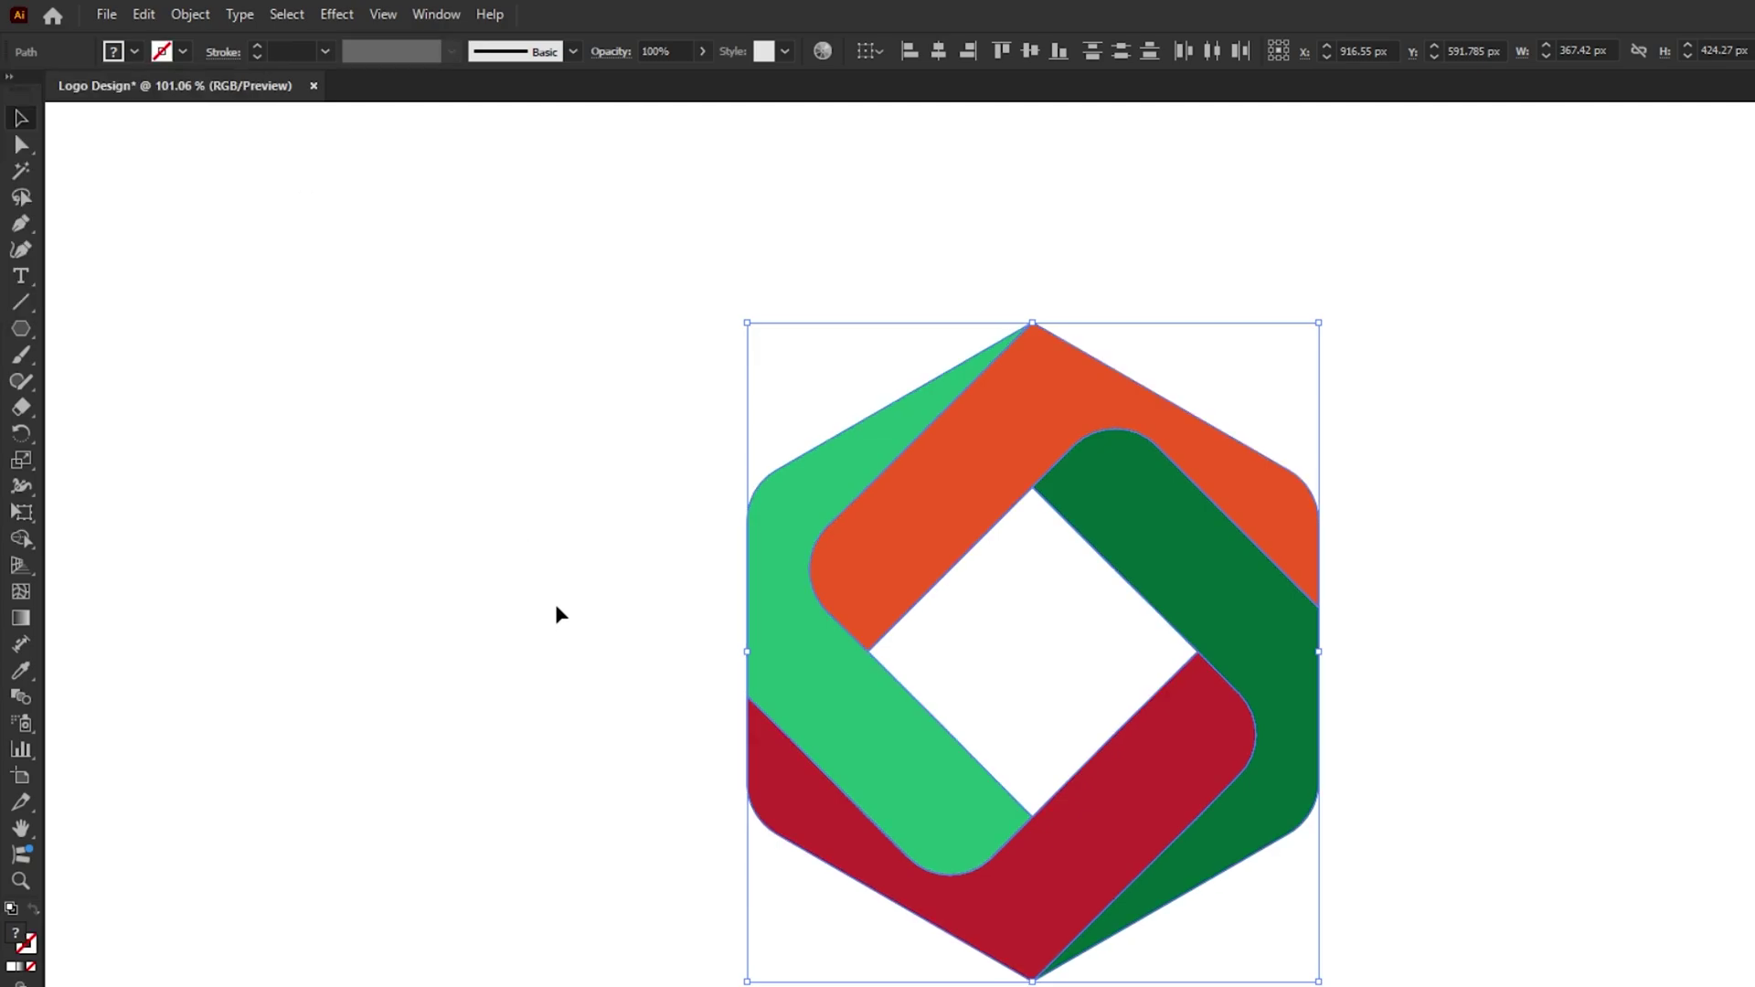
click(560, 612)
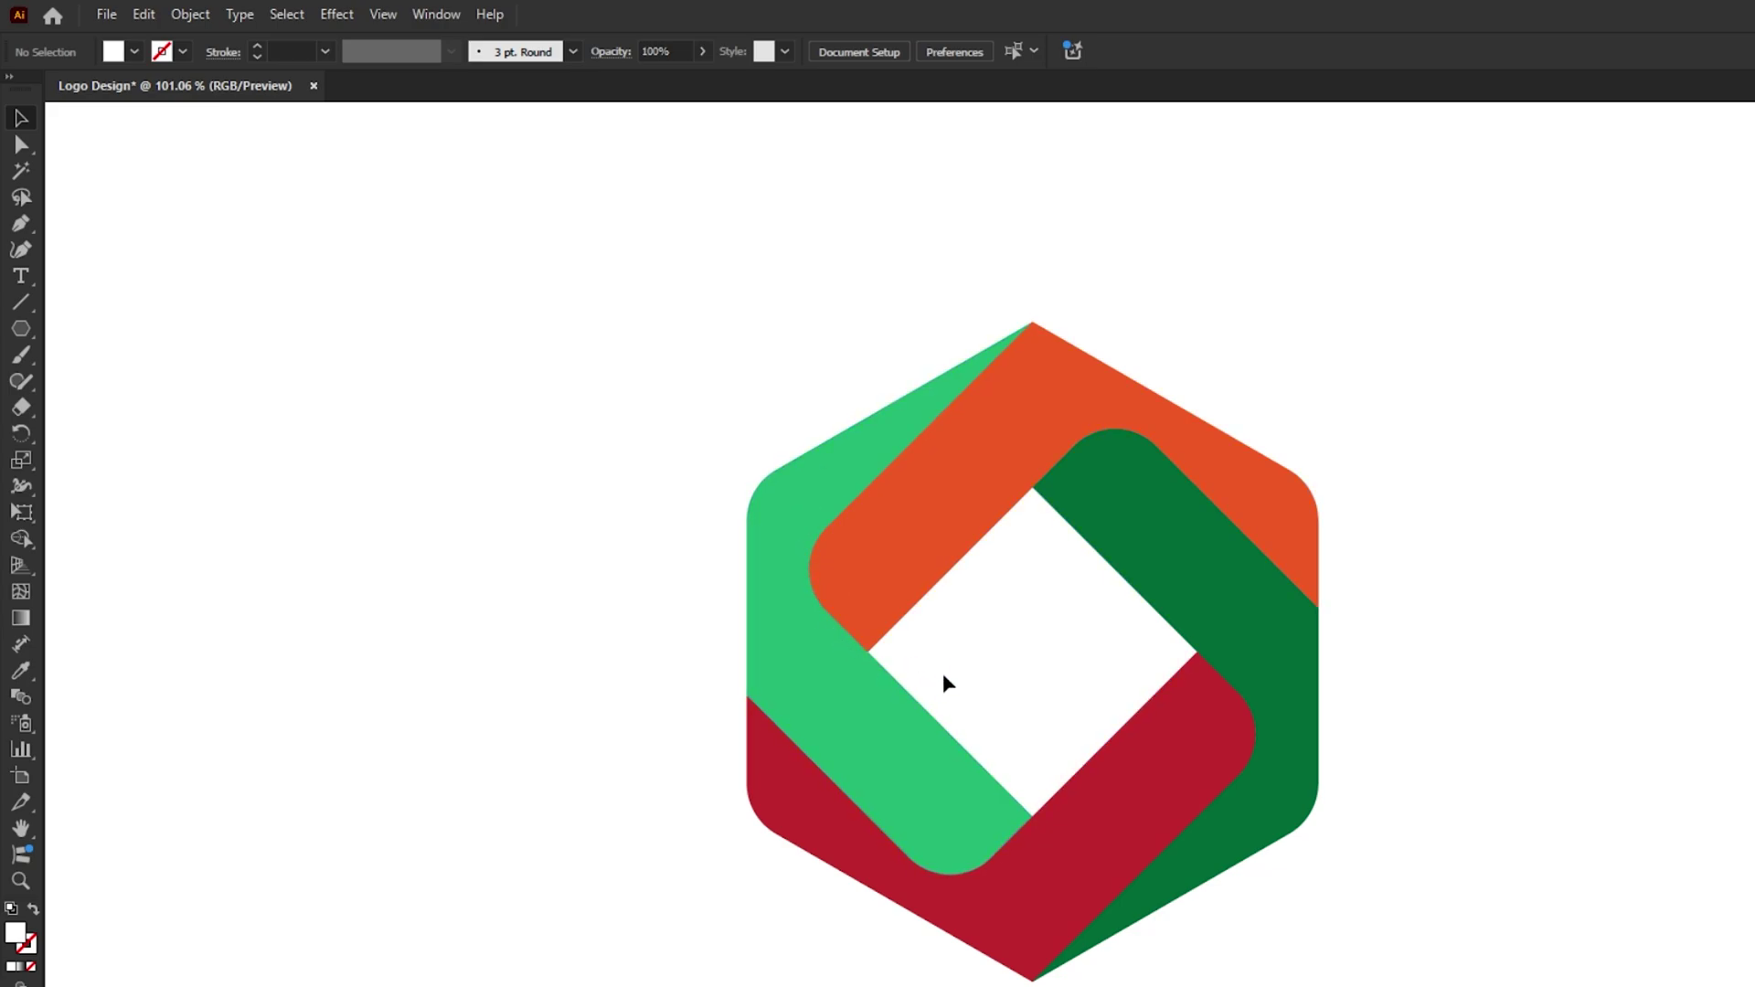
- Apply the White, Black gradient preset to the light green left band from the Gradient panel
click(830, 502)
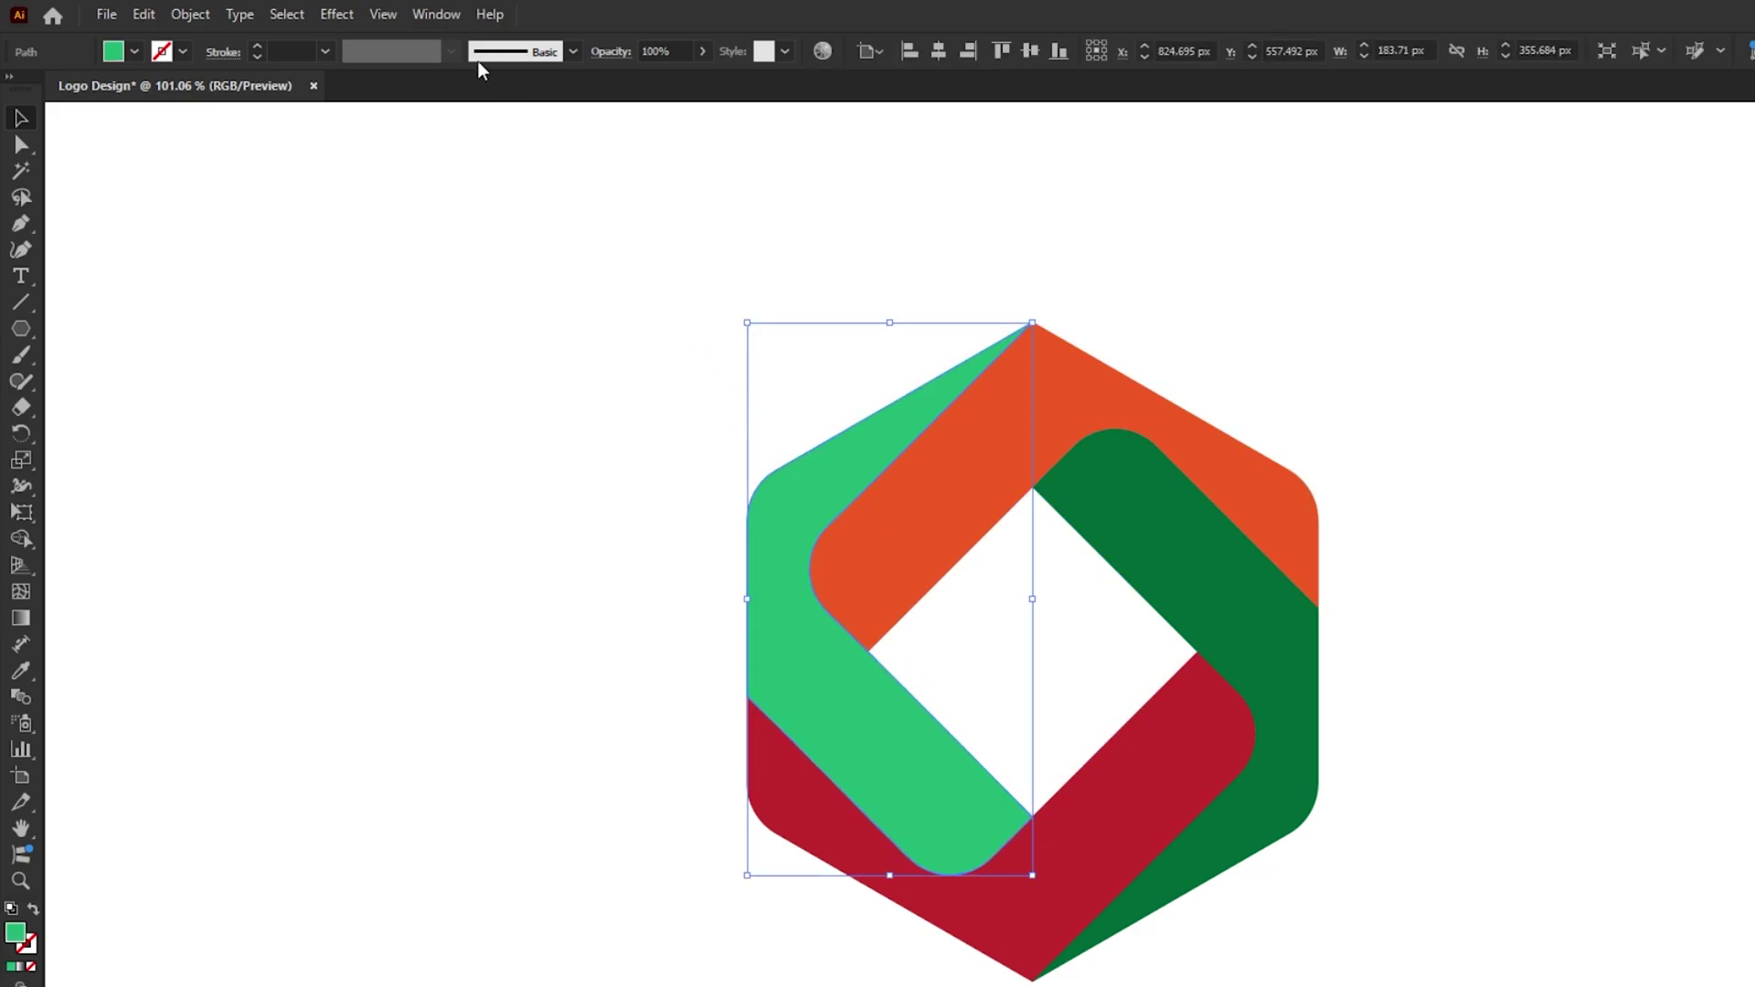
click(436, 15)
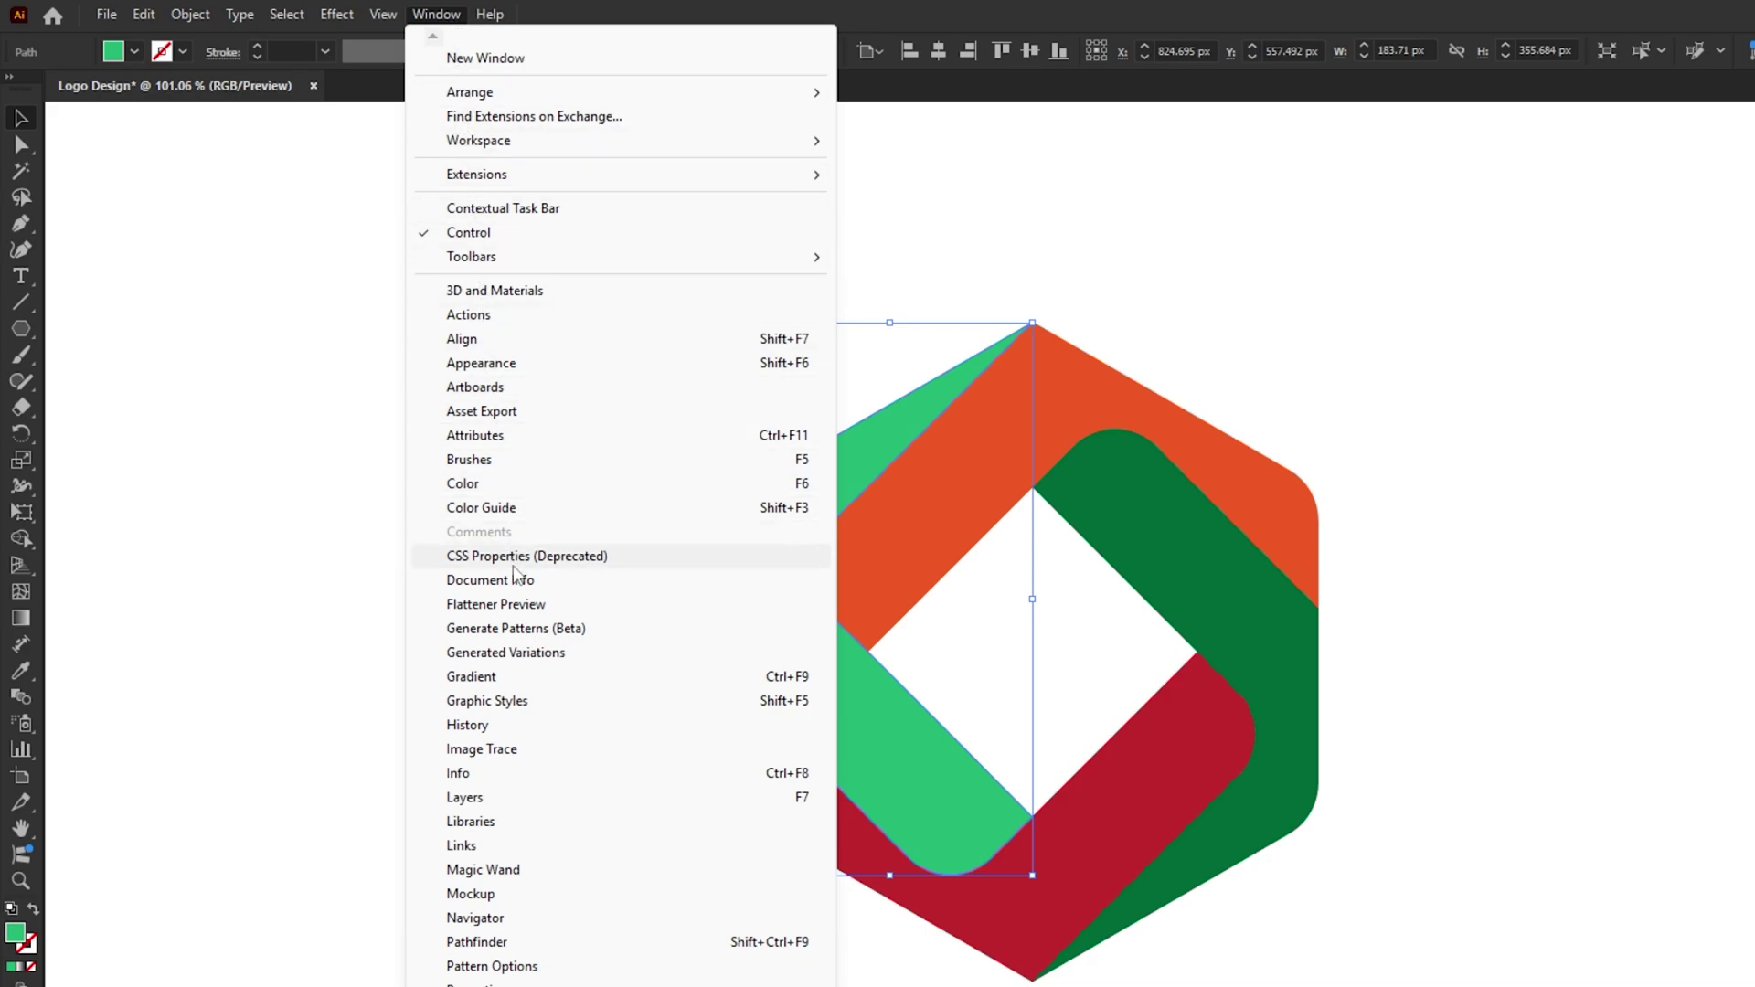
click(533, 678)
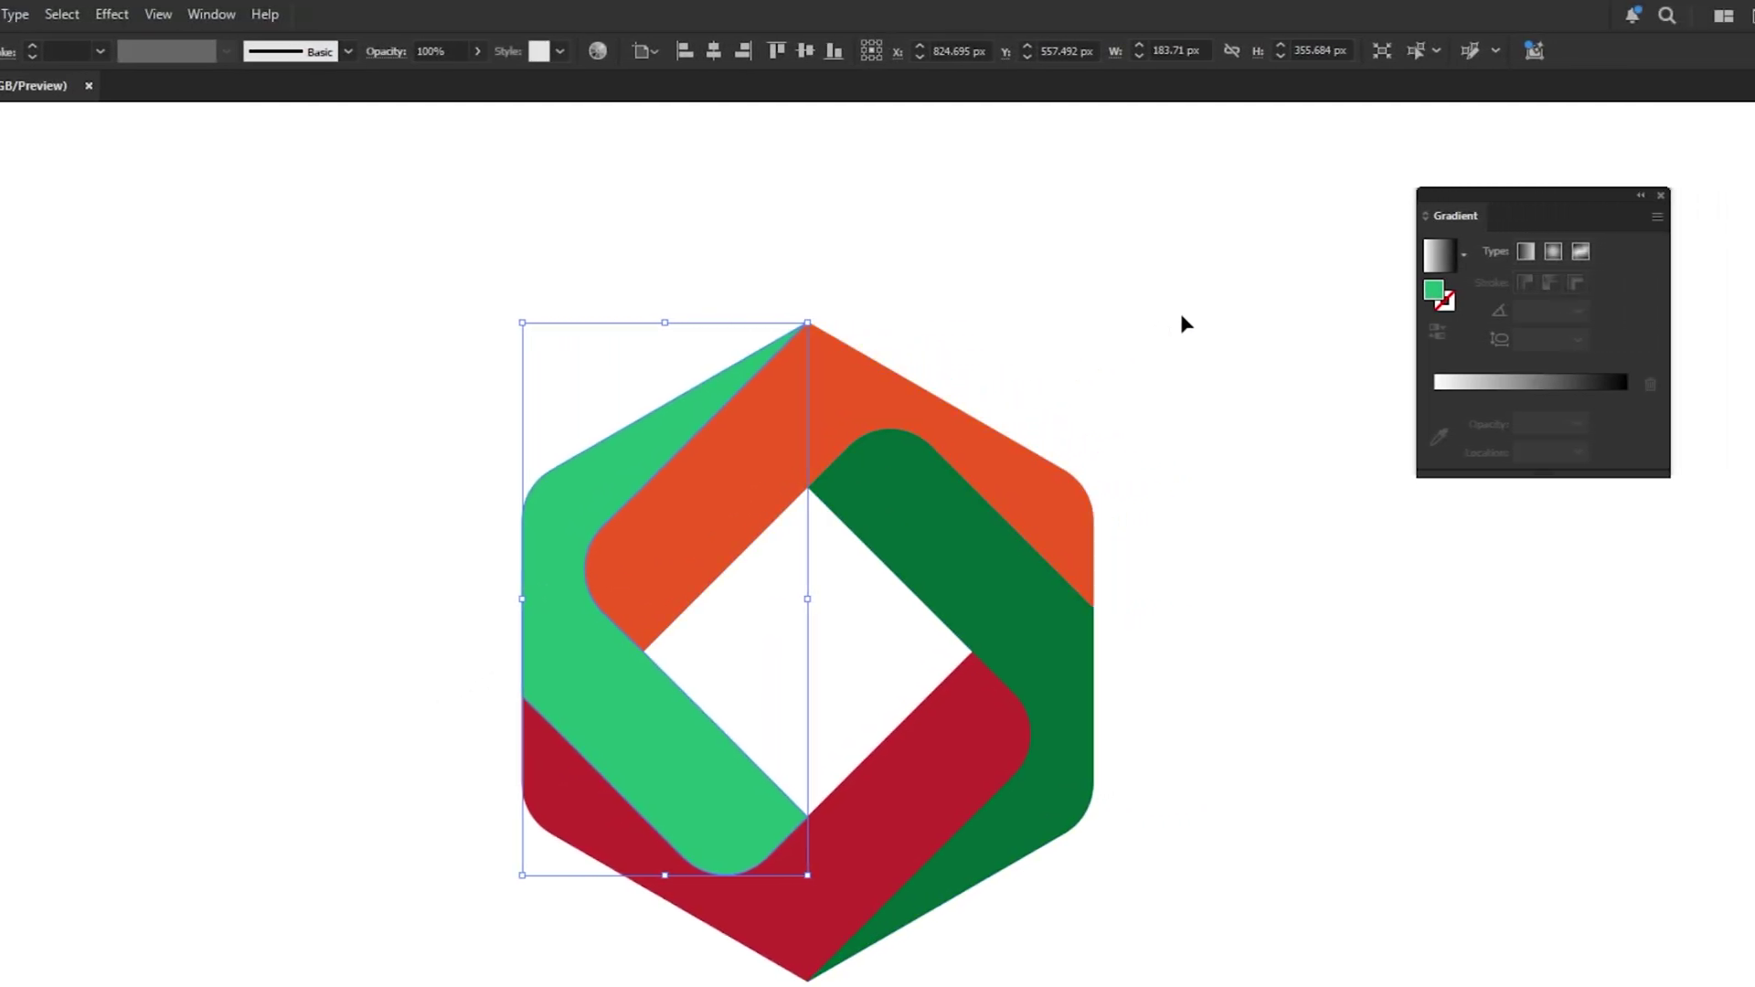
drag(1541, 197, 1287, 477)
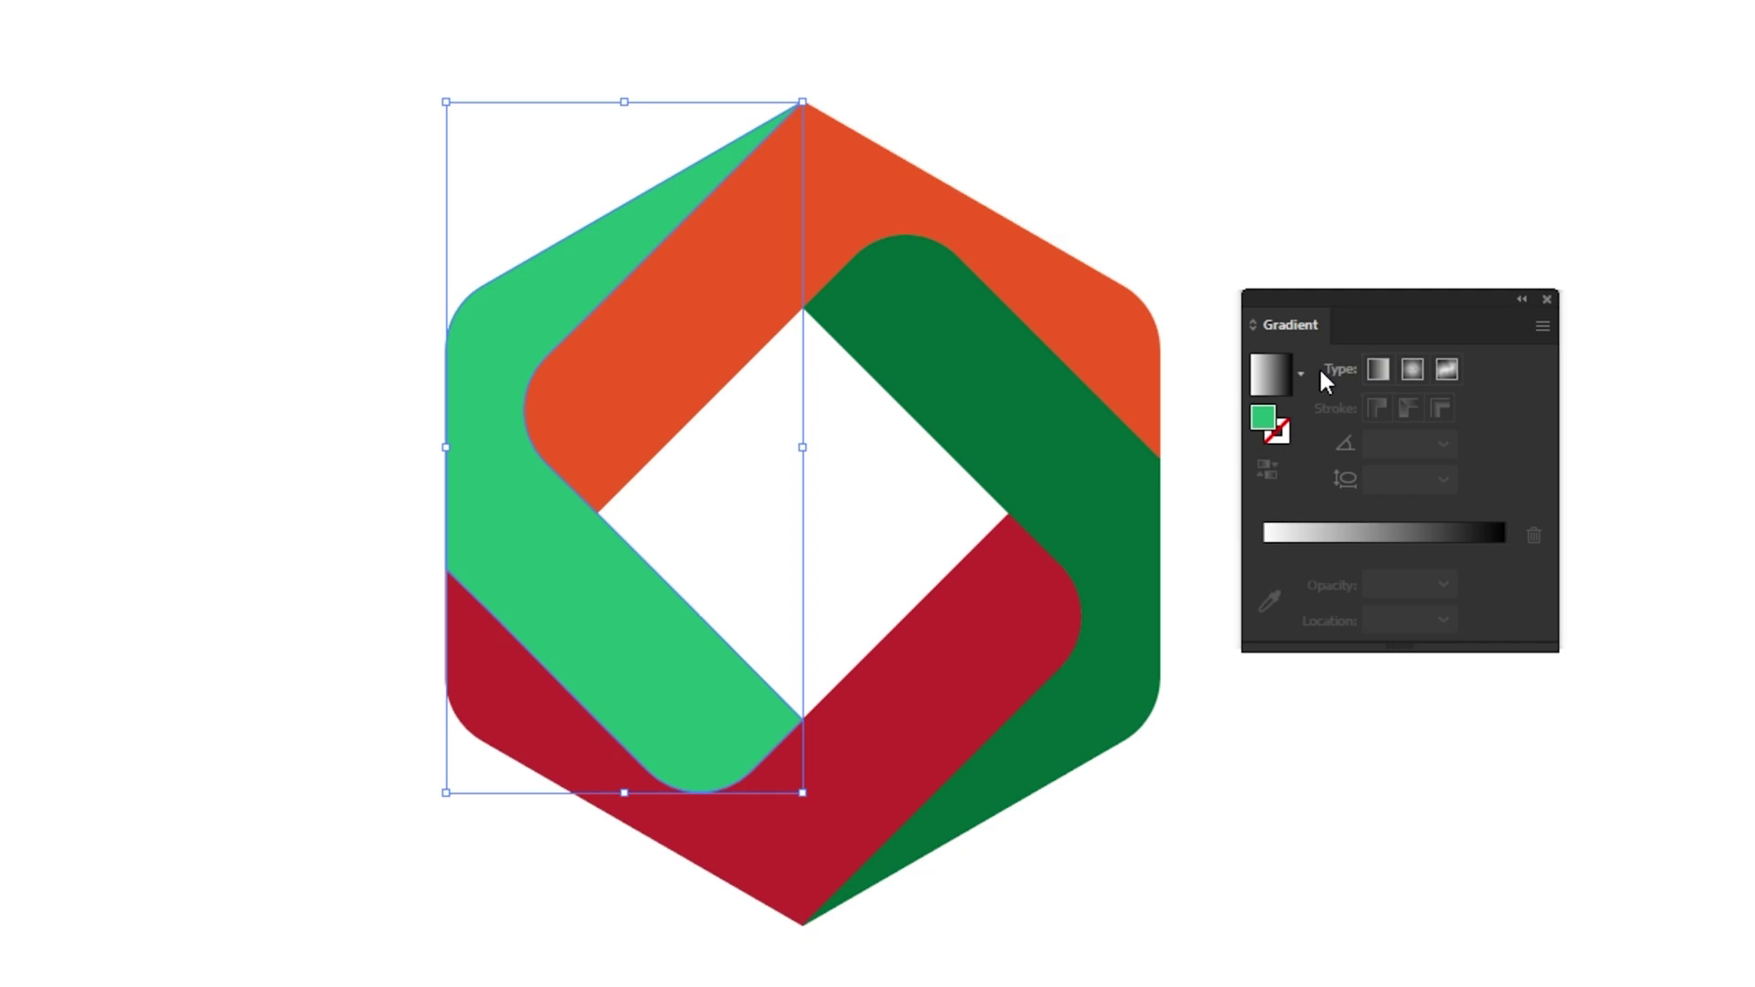
click(1300, 373)
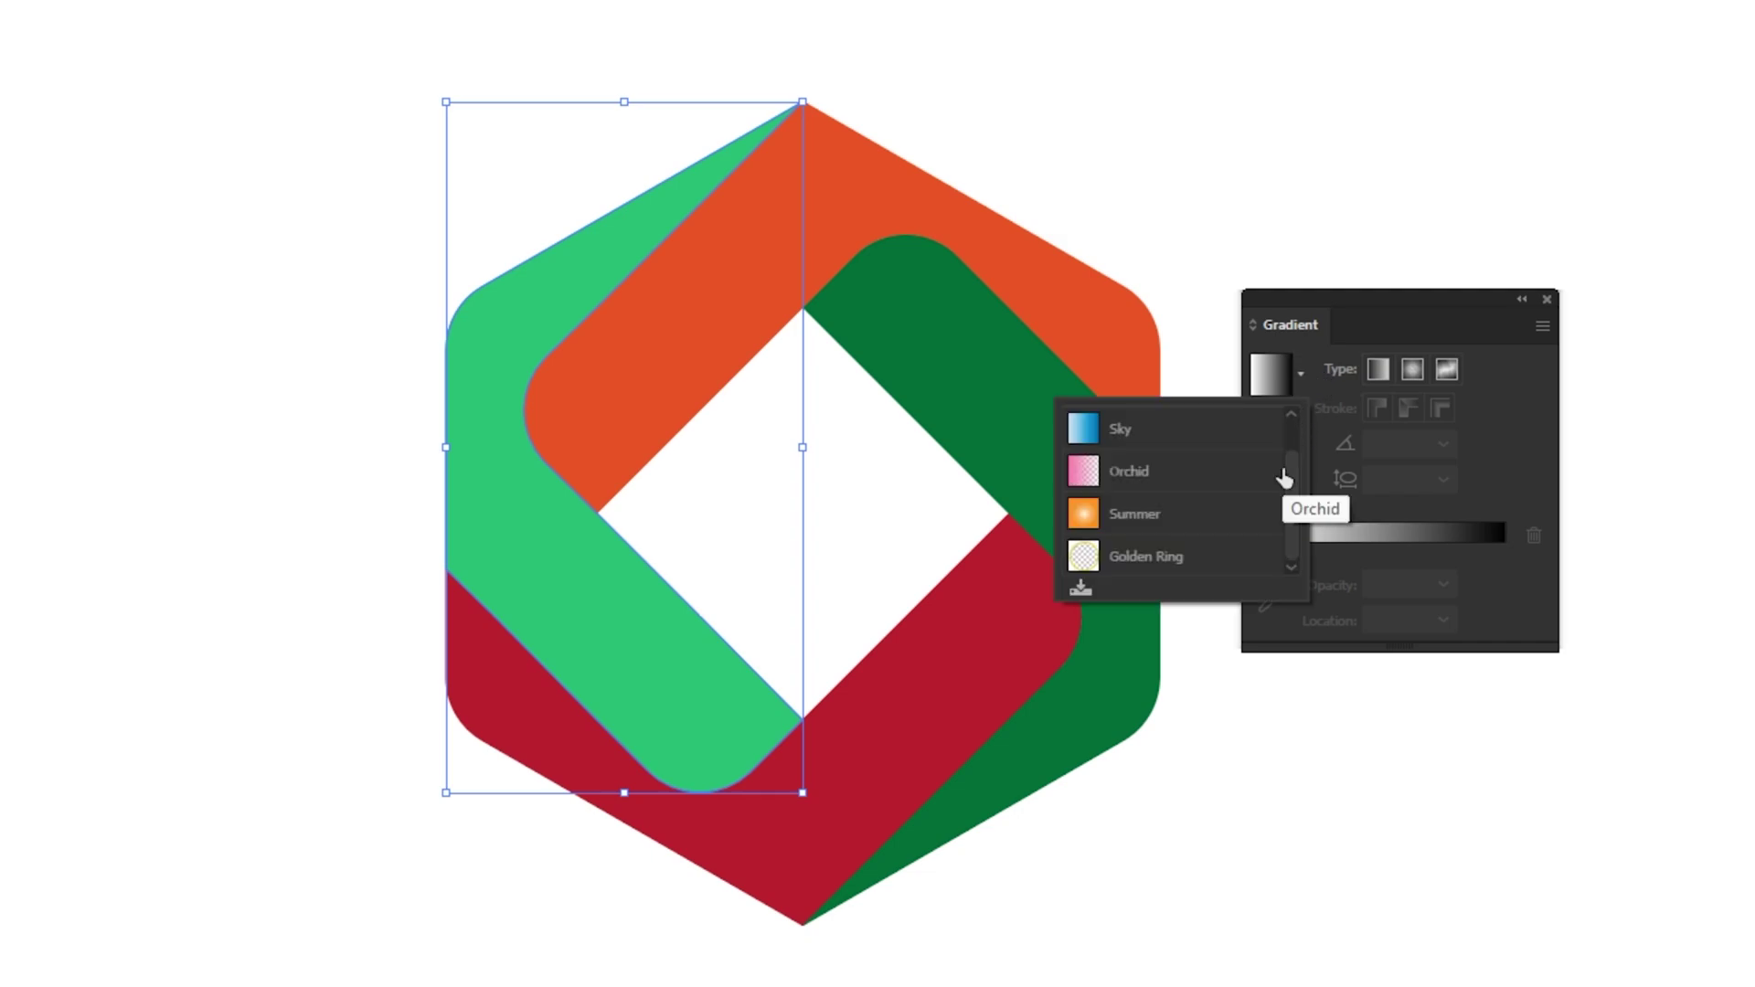
scroll(1284, 477, up, 1)
click(1146, 433)
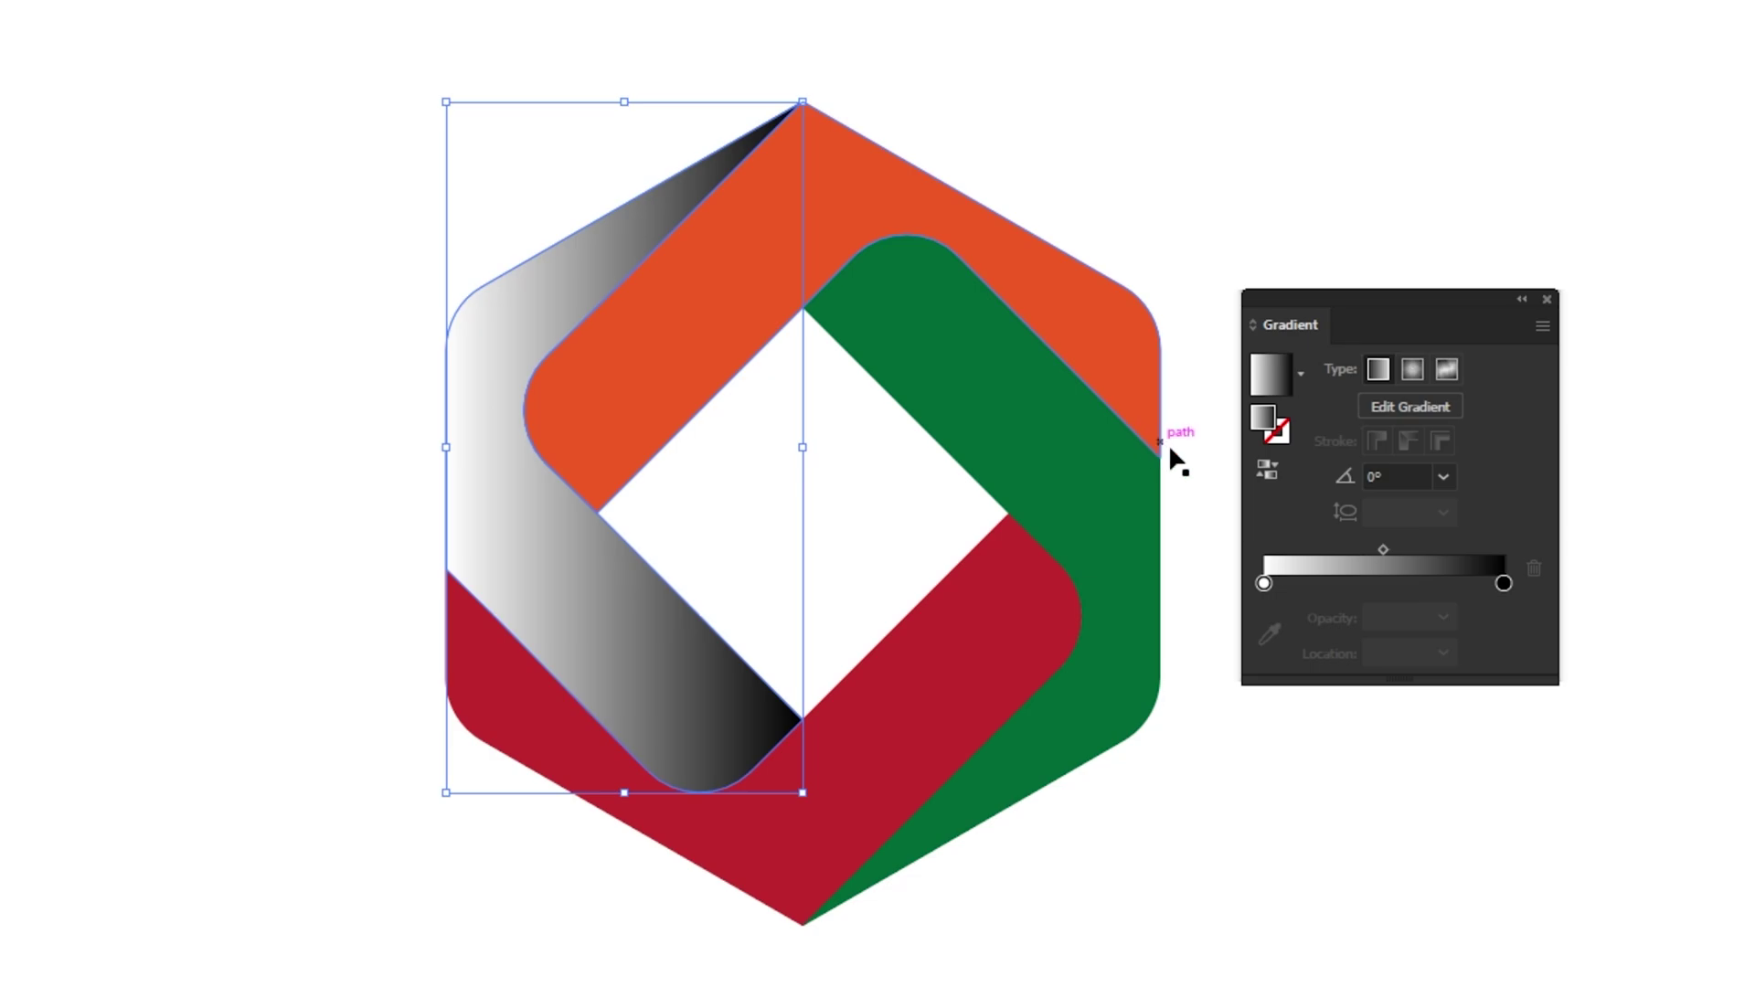
- Make the gradient's left stop black from the swatches
double_click(1264, 584)
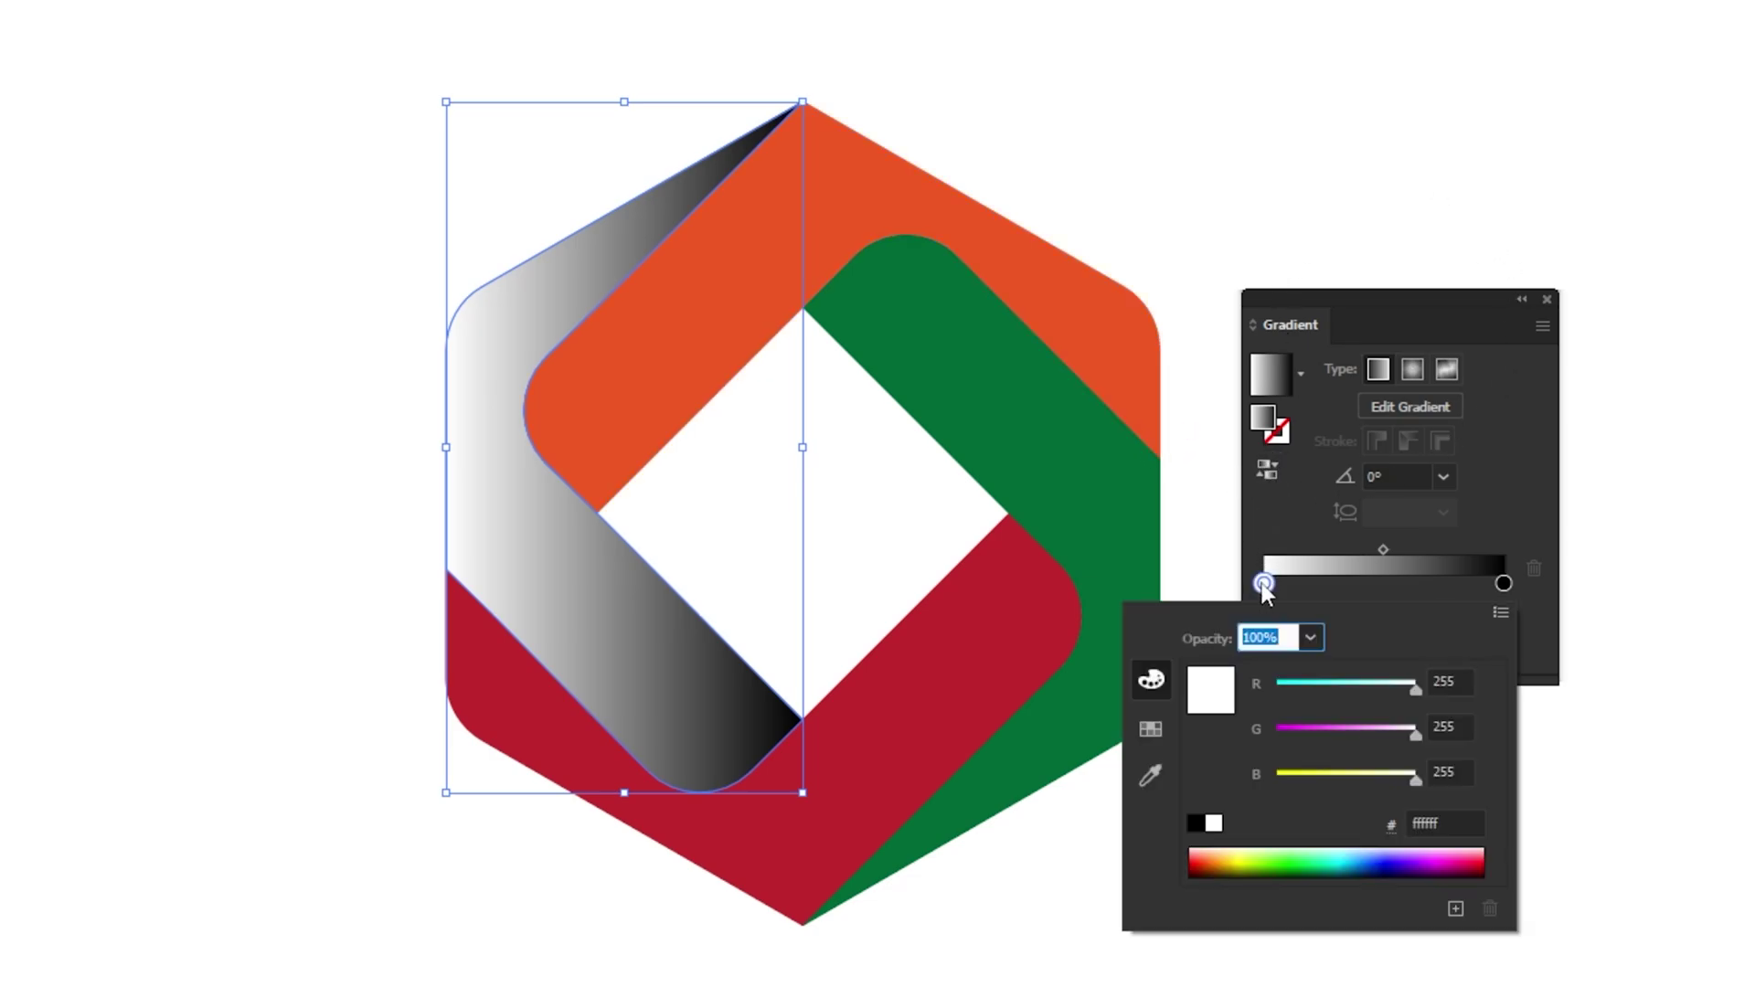
click(1151, 728)
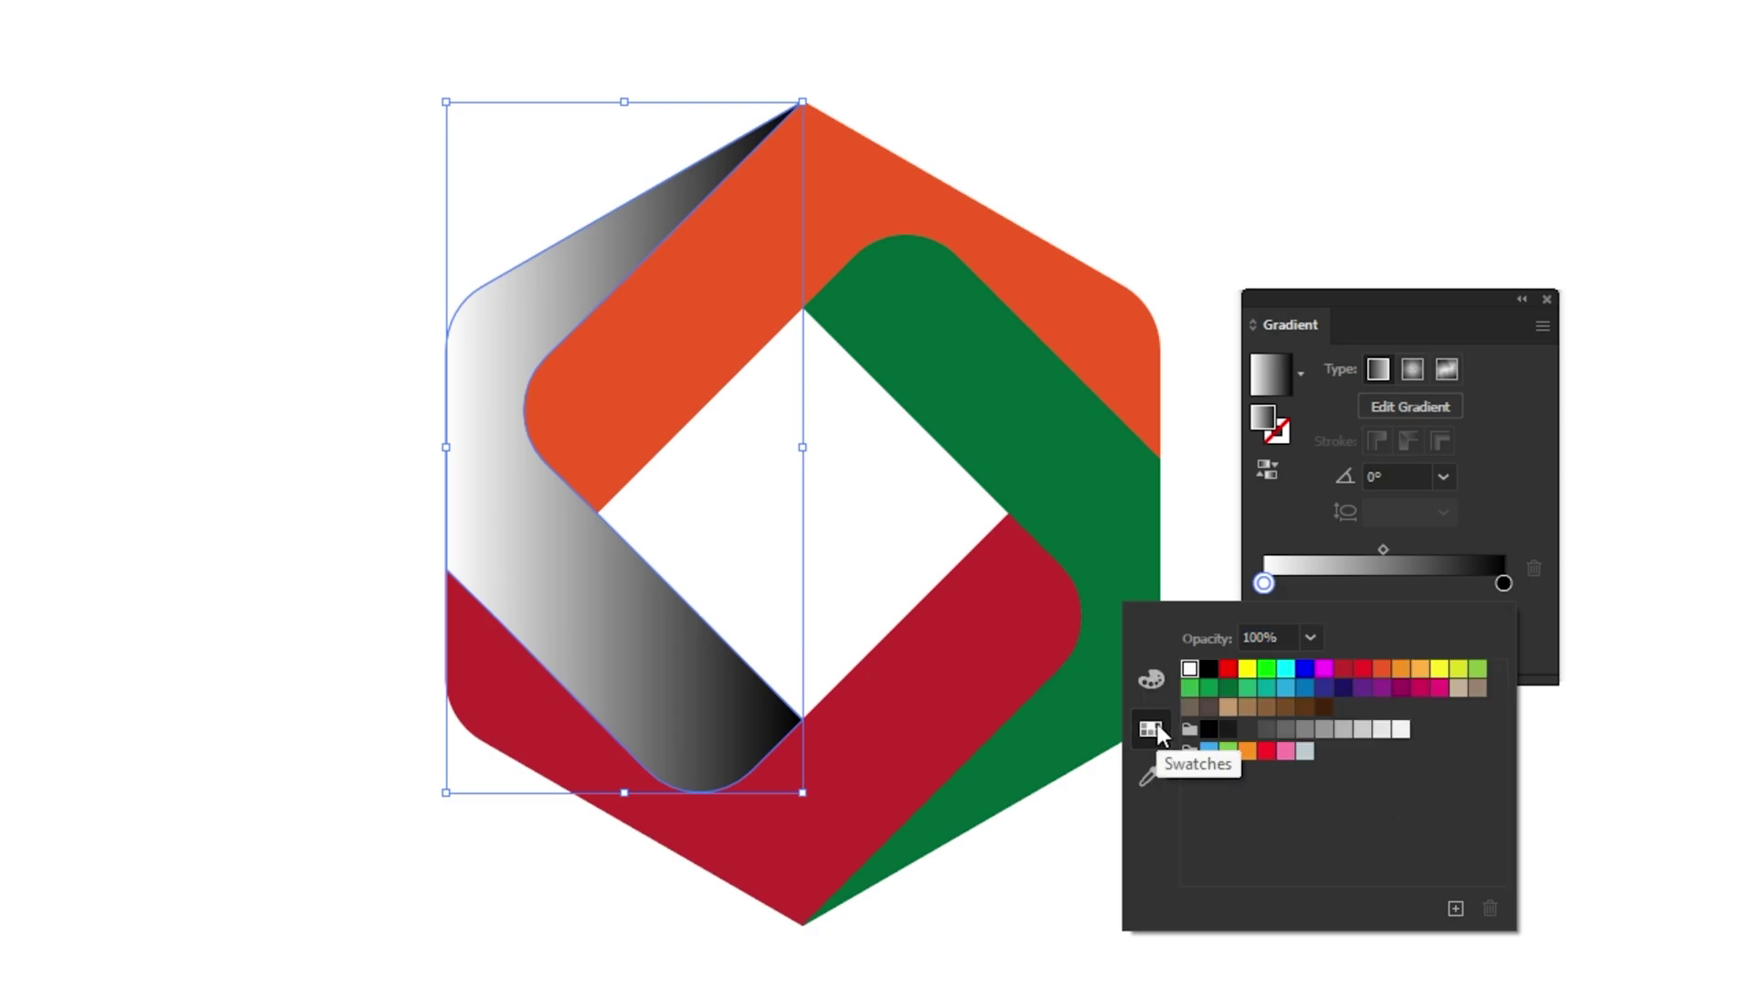
click(1208, 668)
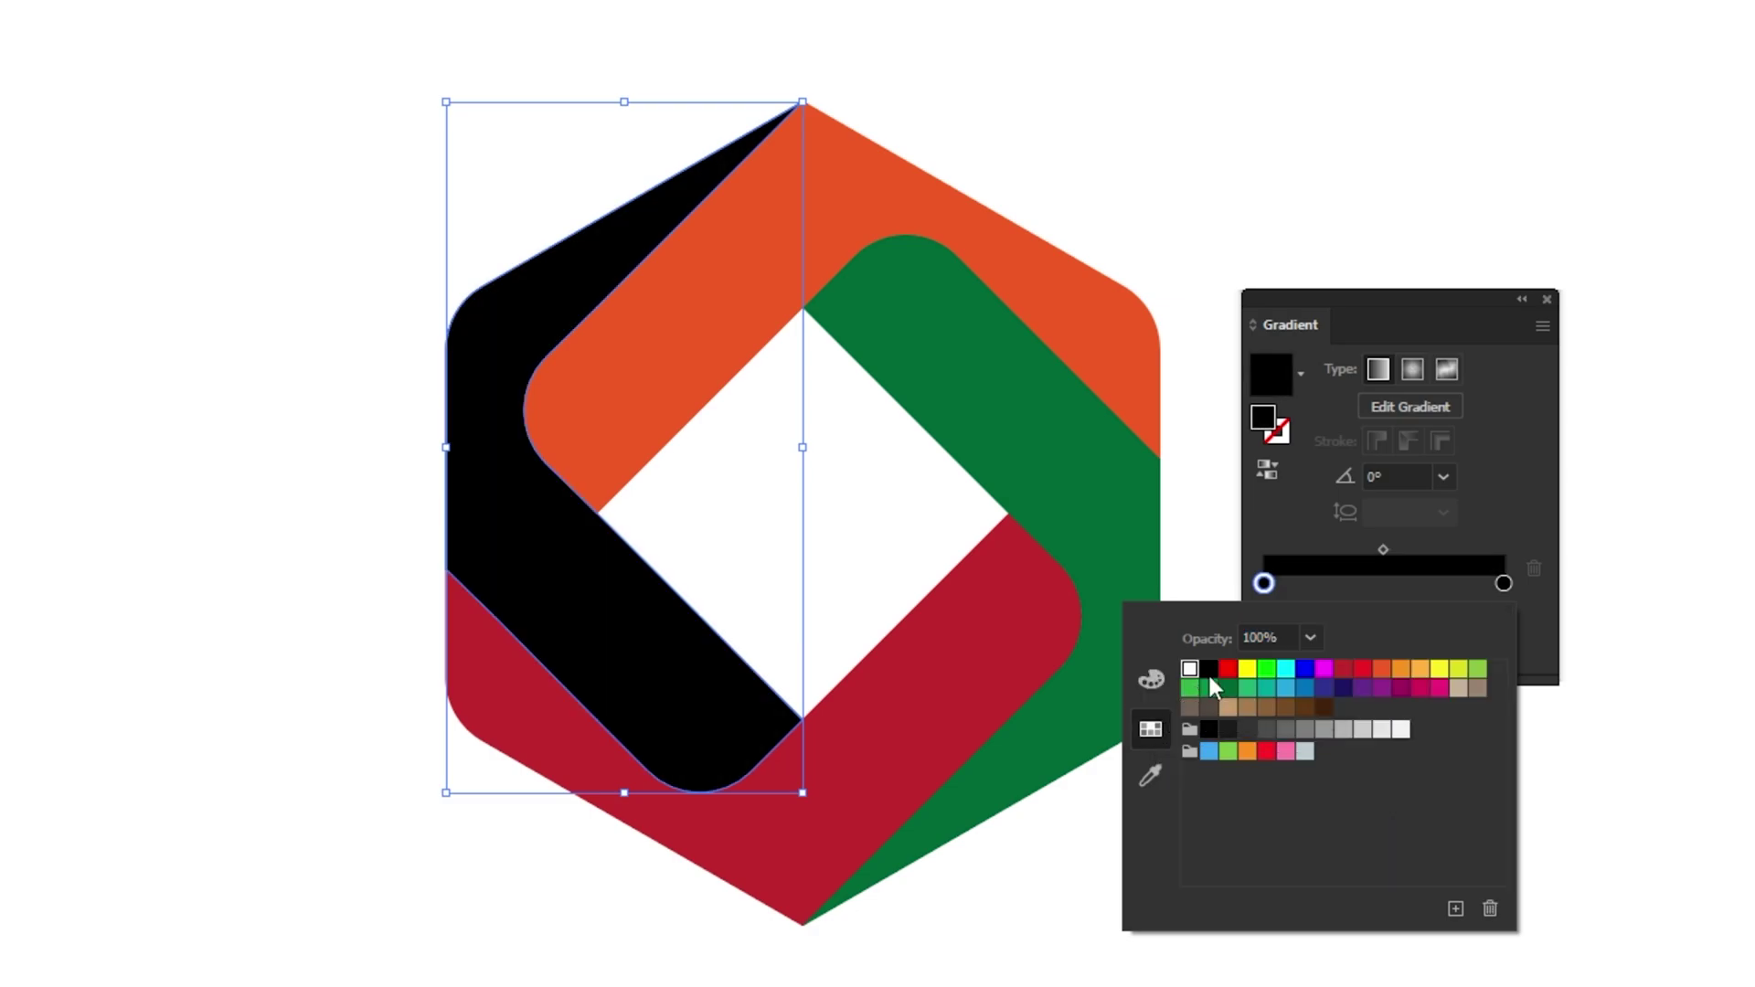
click(1357, 585)
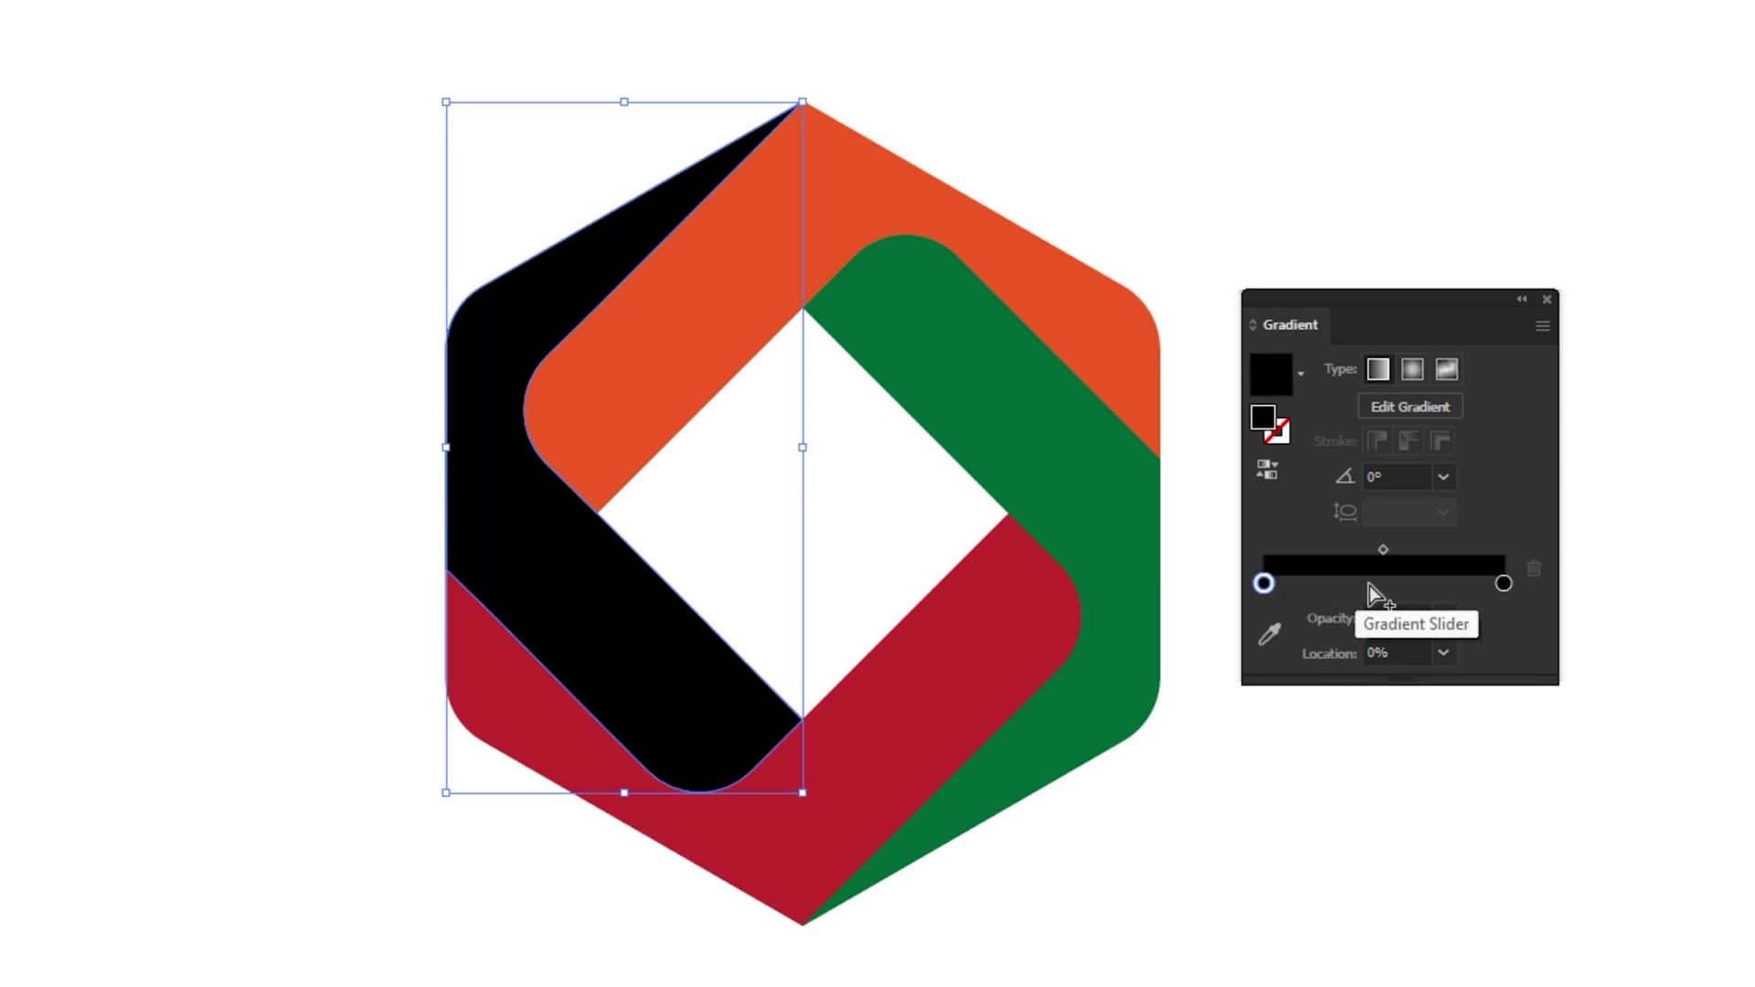
- Add a cream middle stop to the gradient by entering its hex value
double_click(1389, 585)
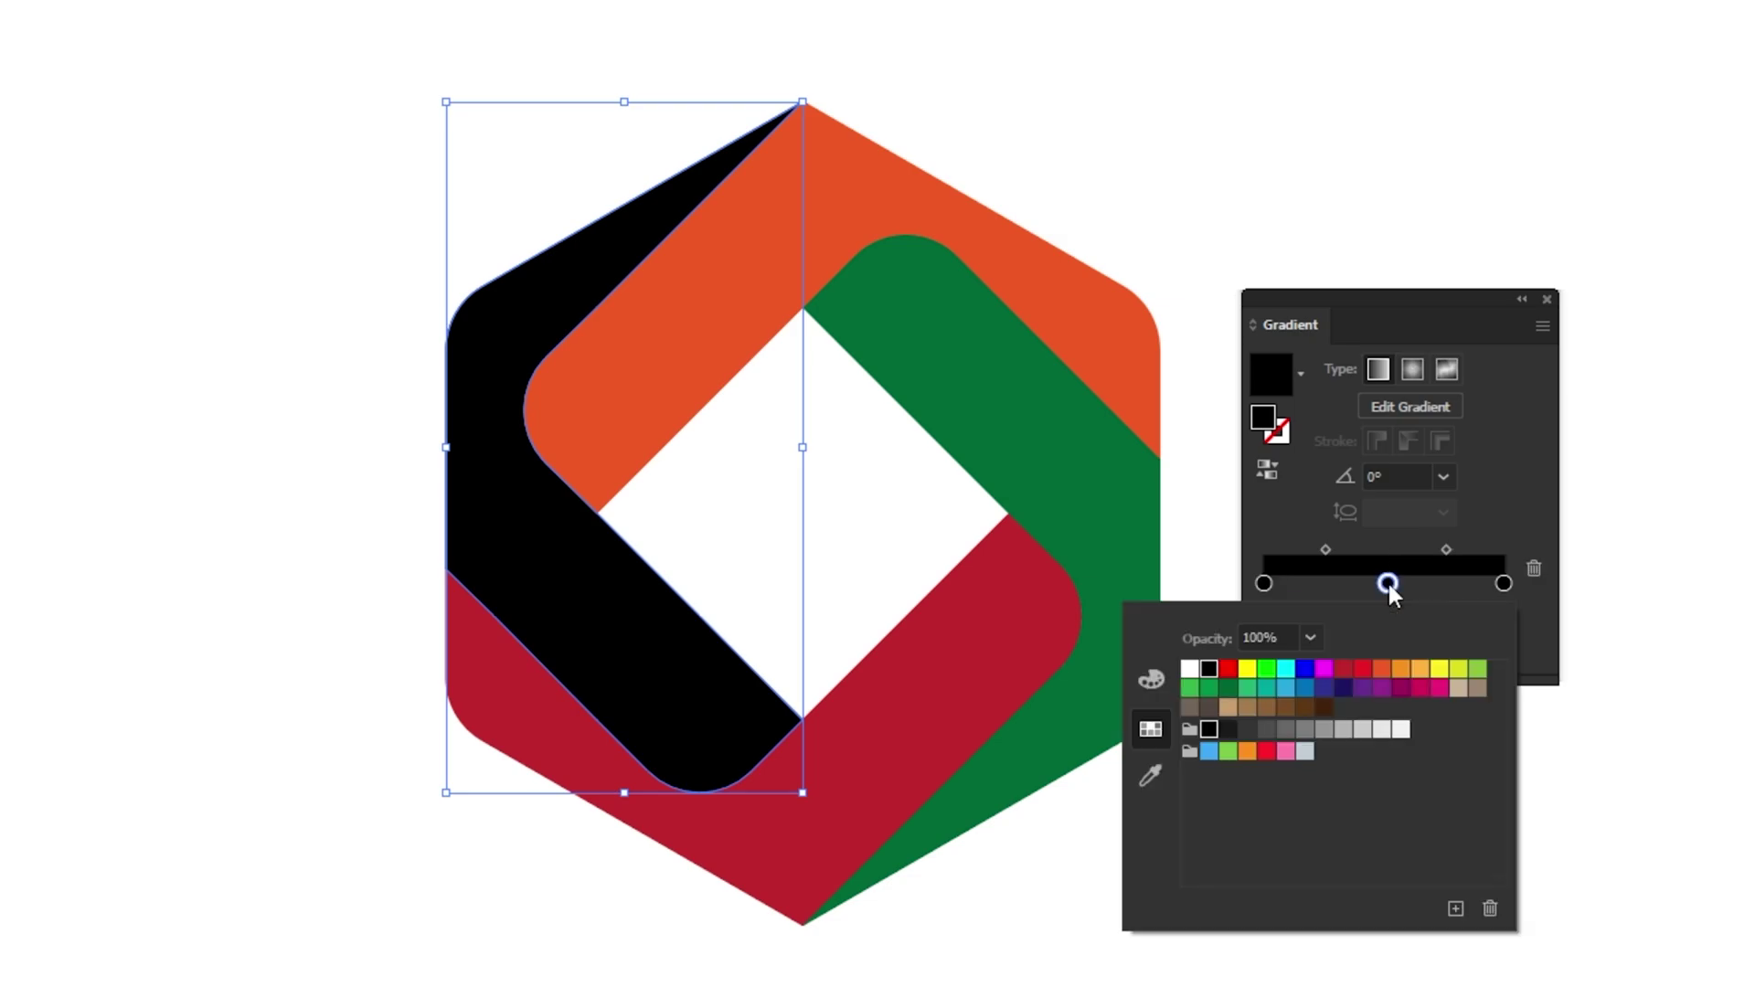
click(1153, 681)
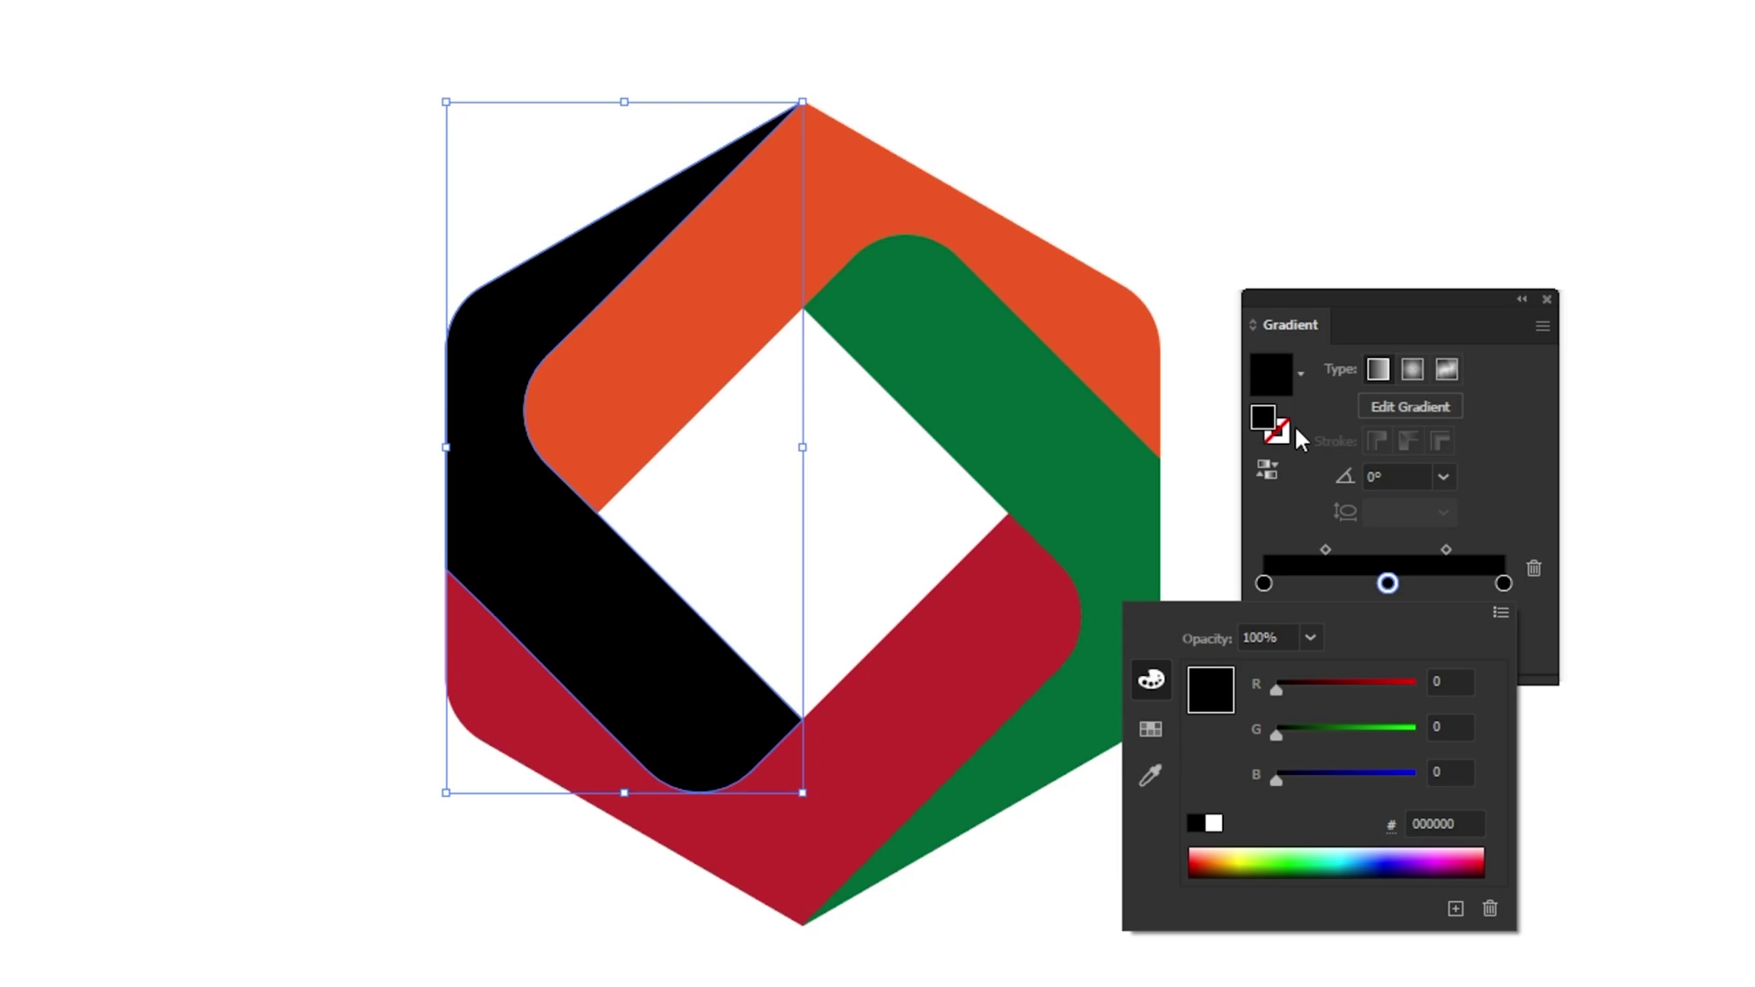
click(1466, 814)
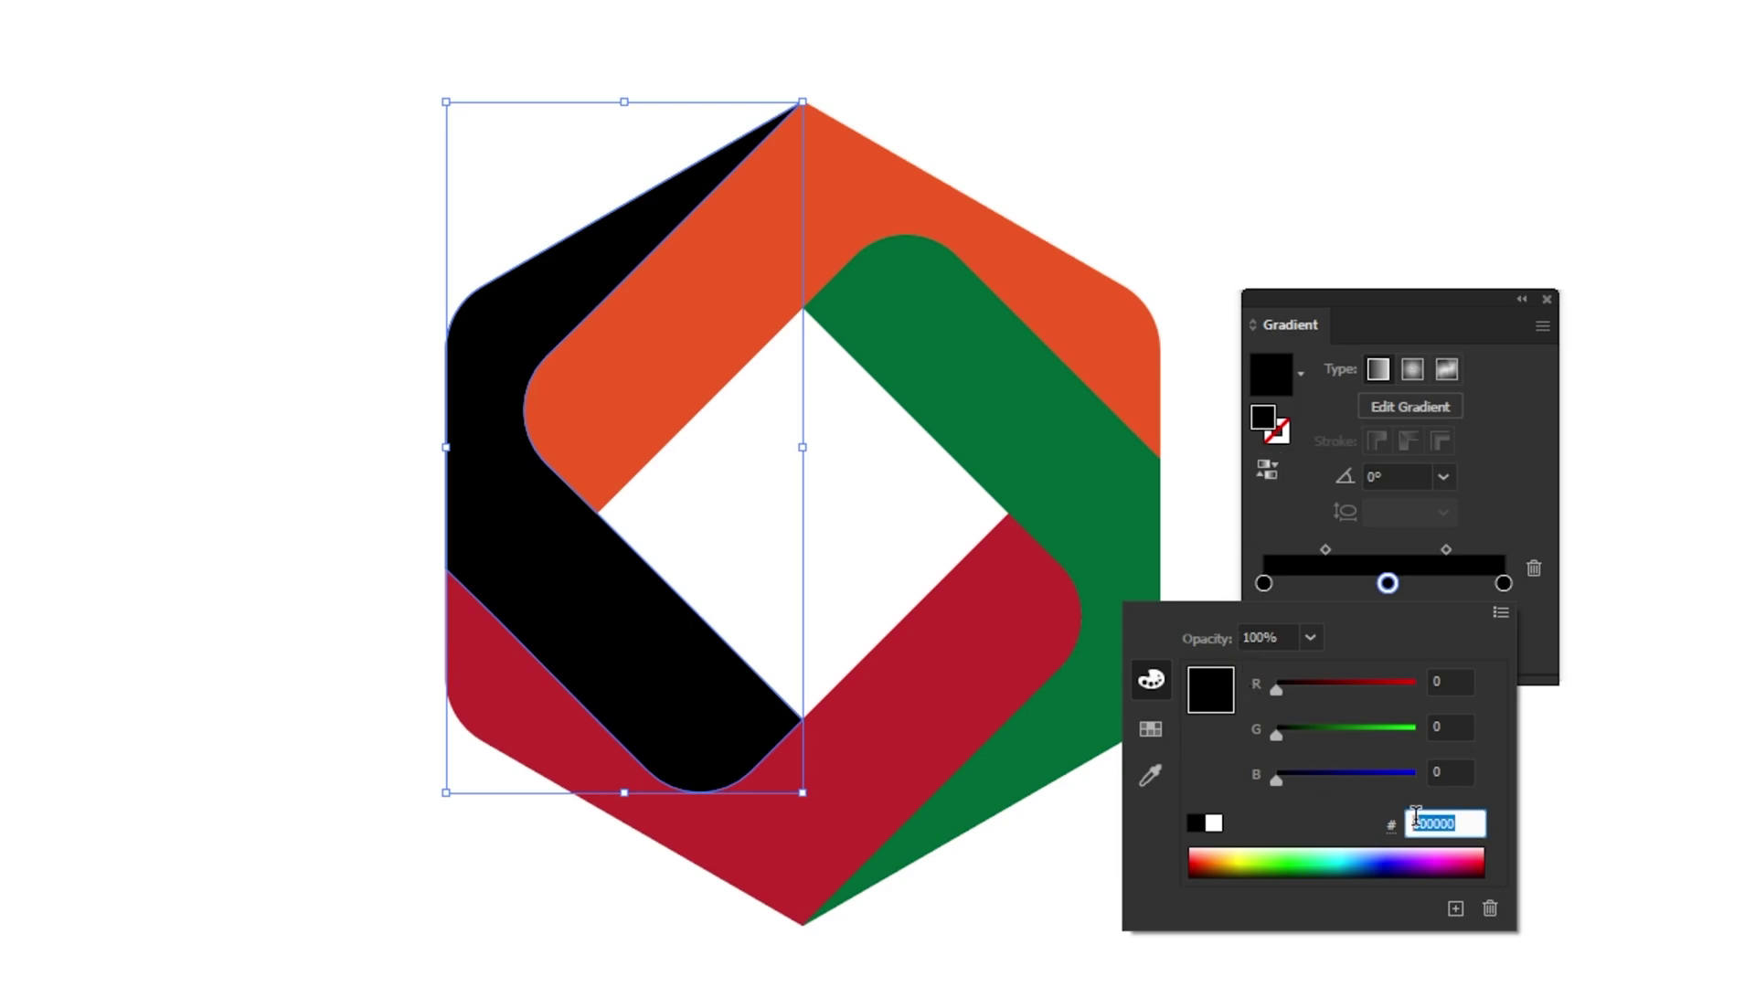
text(f)
text(fedc6)
click(1543, 812)
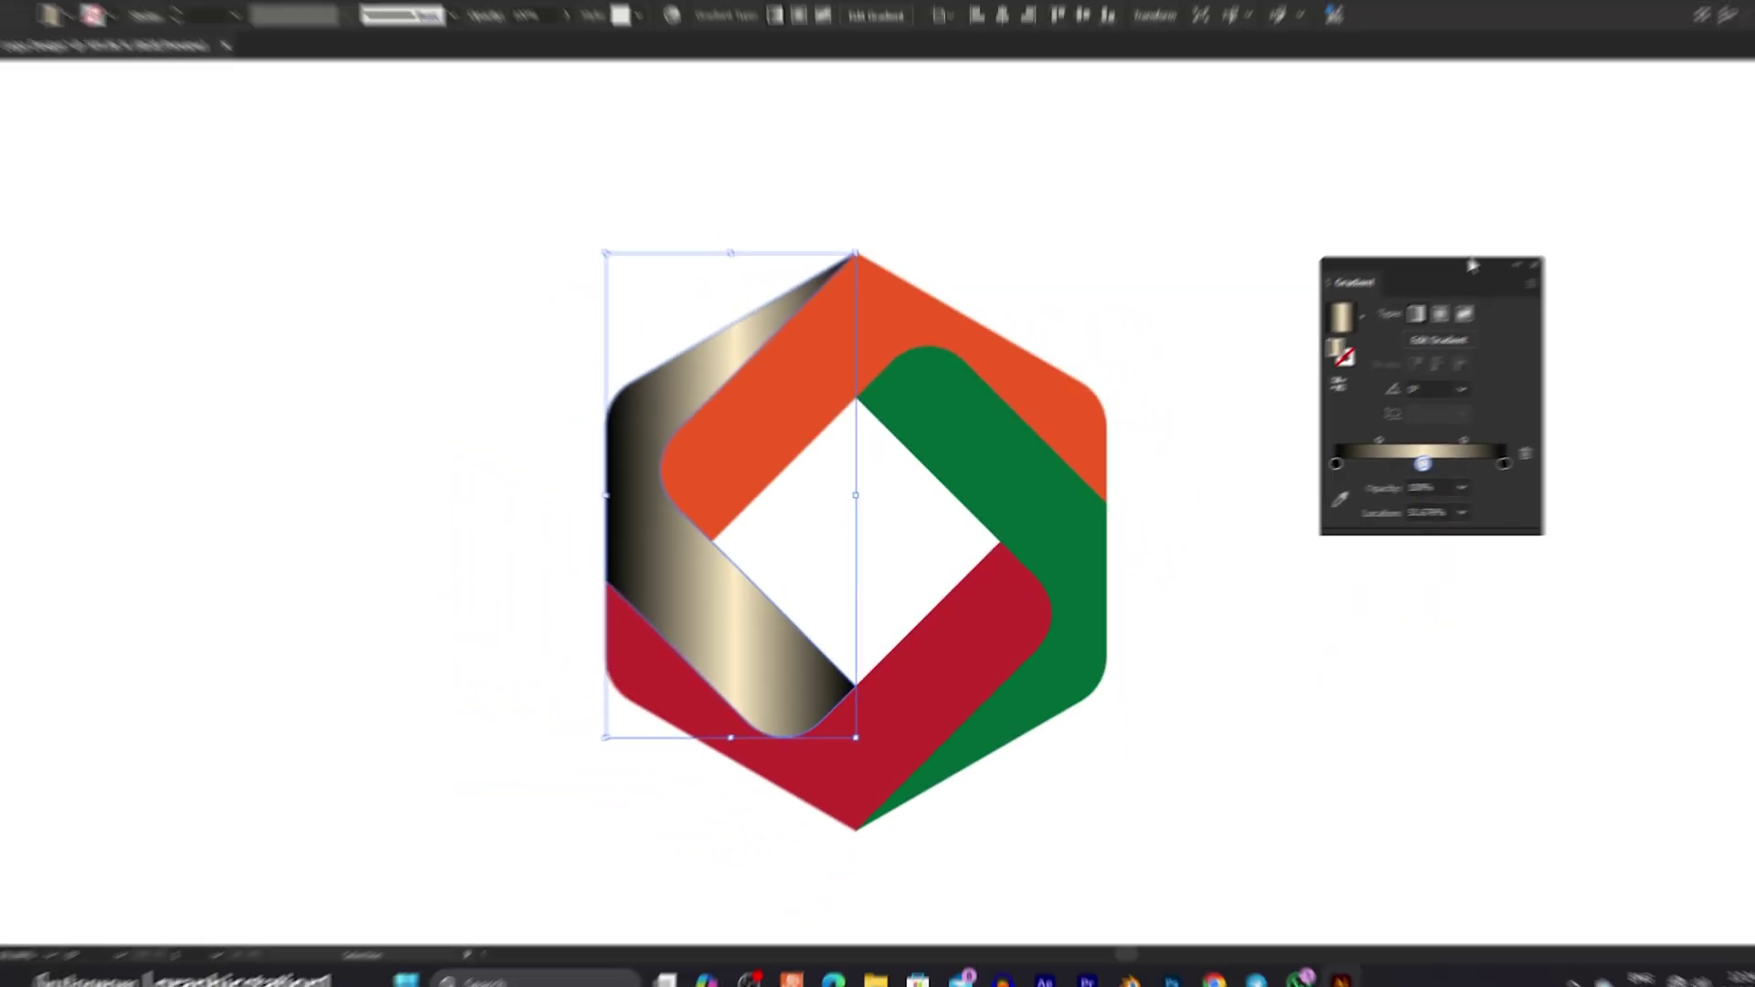
drag(1433, 321, 1545, 162)
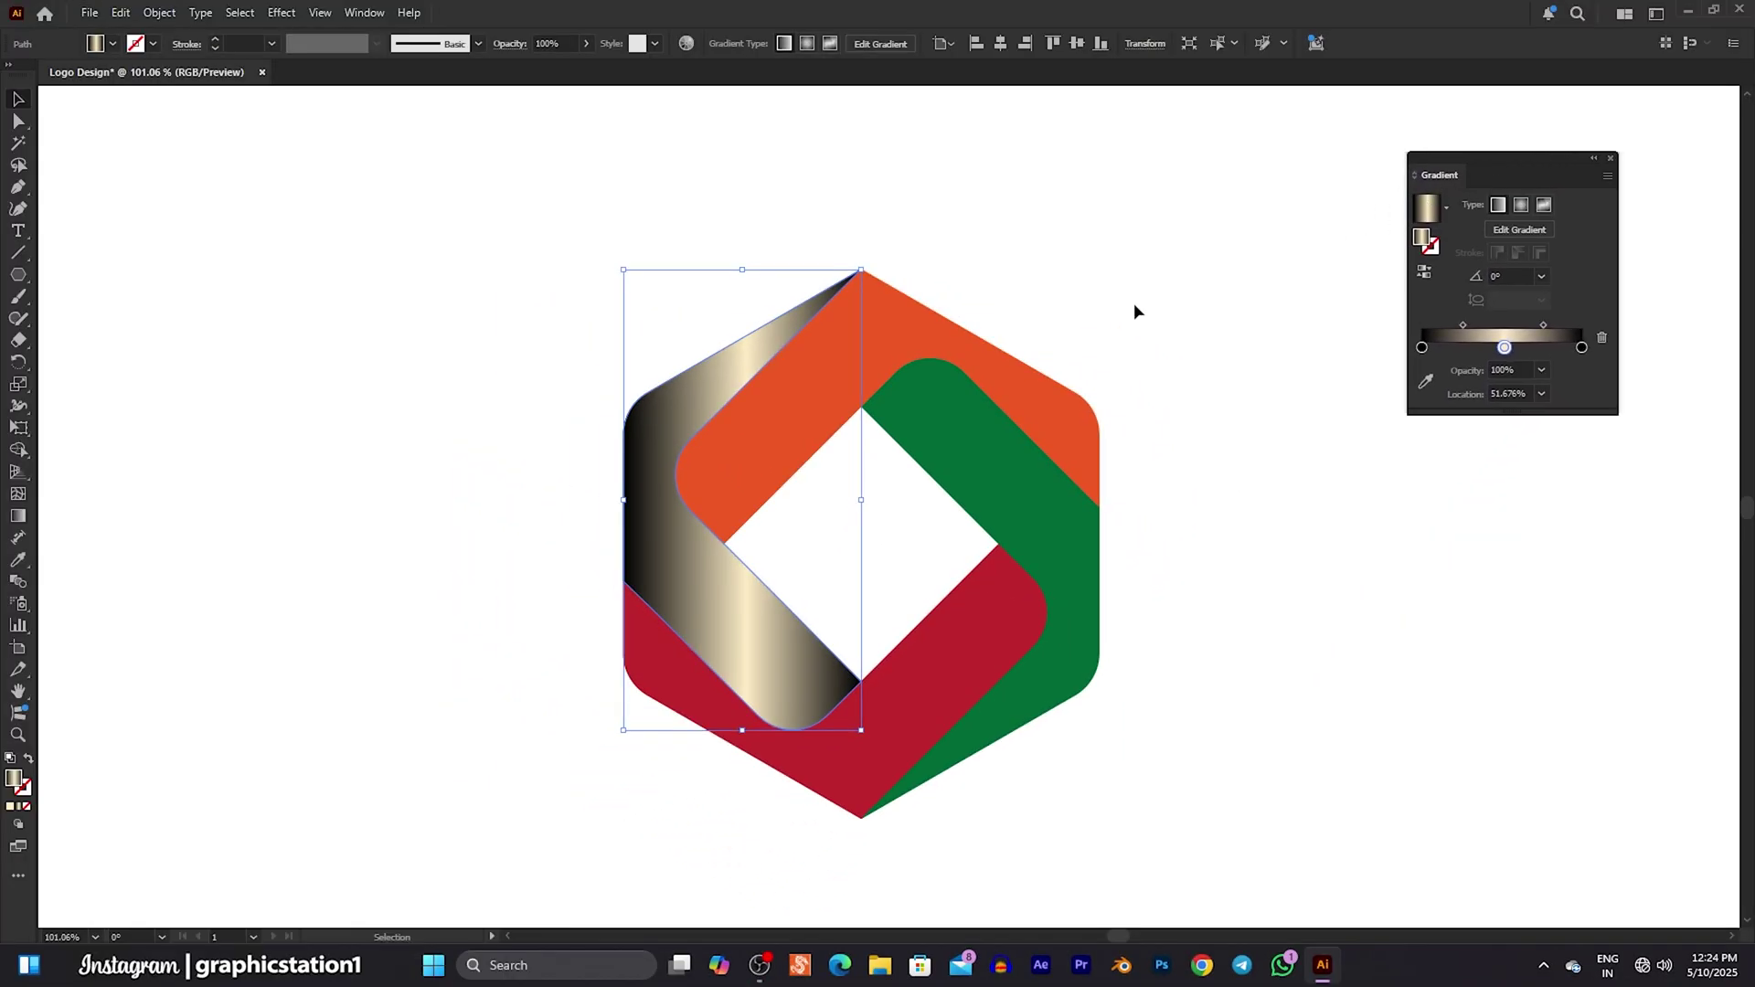
- Copy the metallic gradient fill onto the orange and dark green bands with the Eyedropper
click(764, 457)
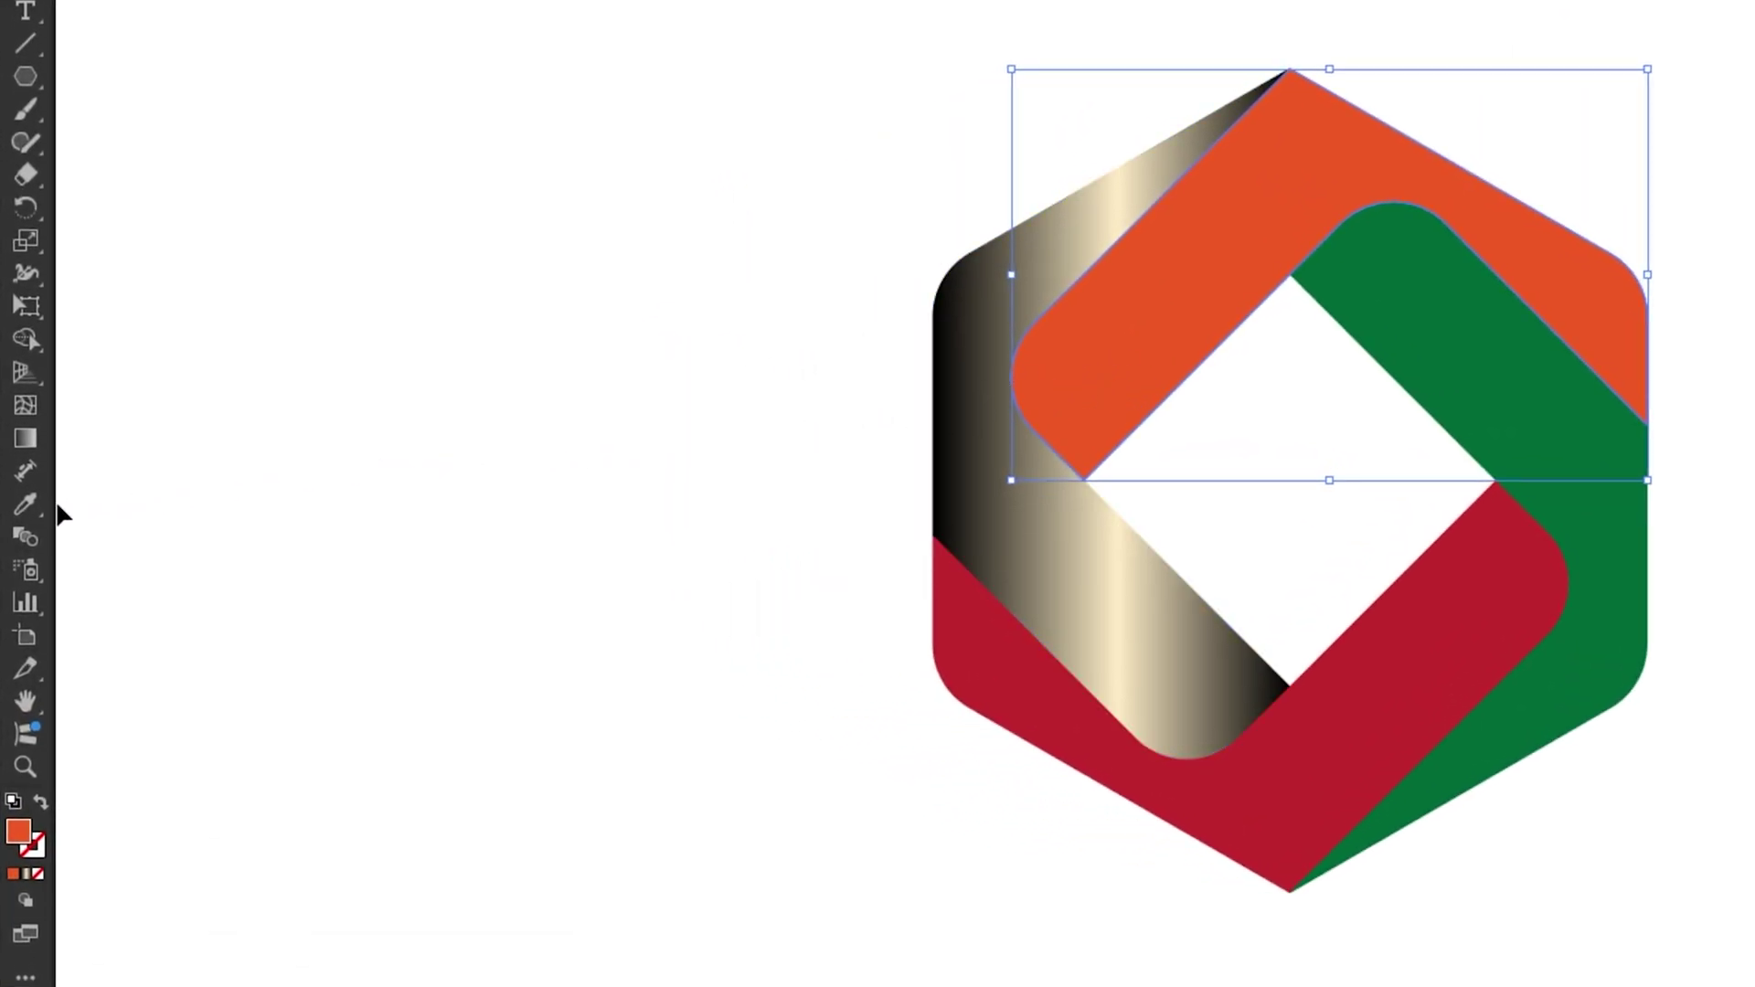
drag(37, 505, 140, 504)
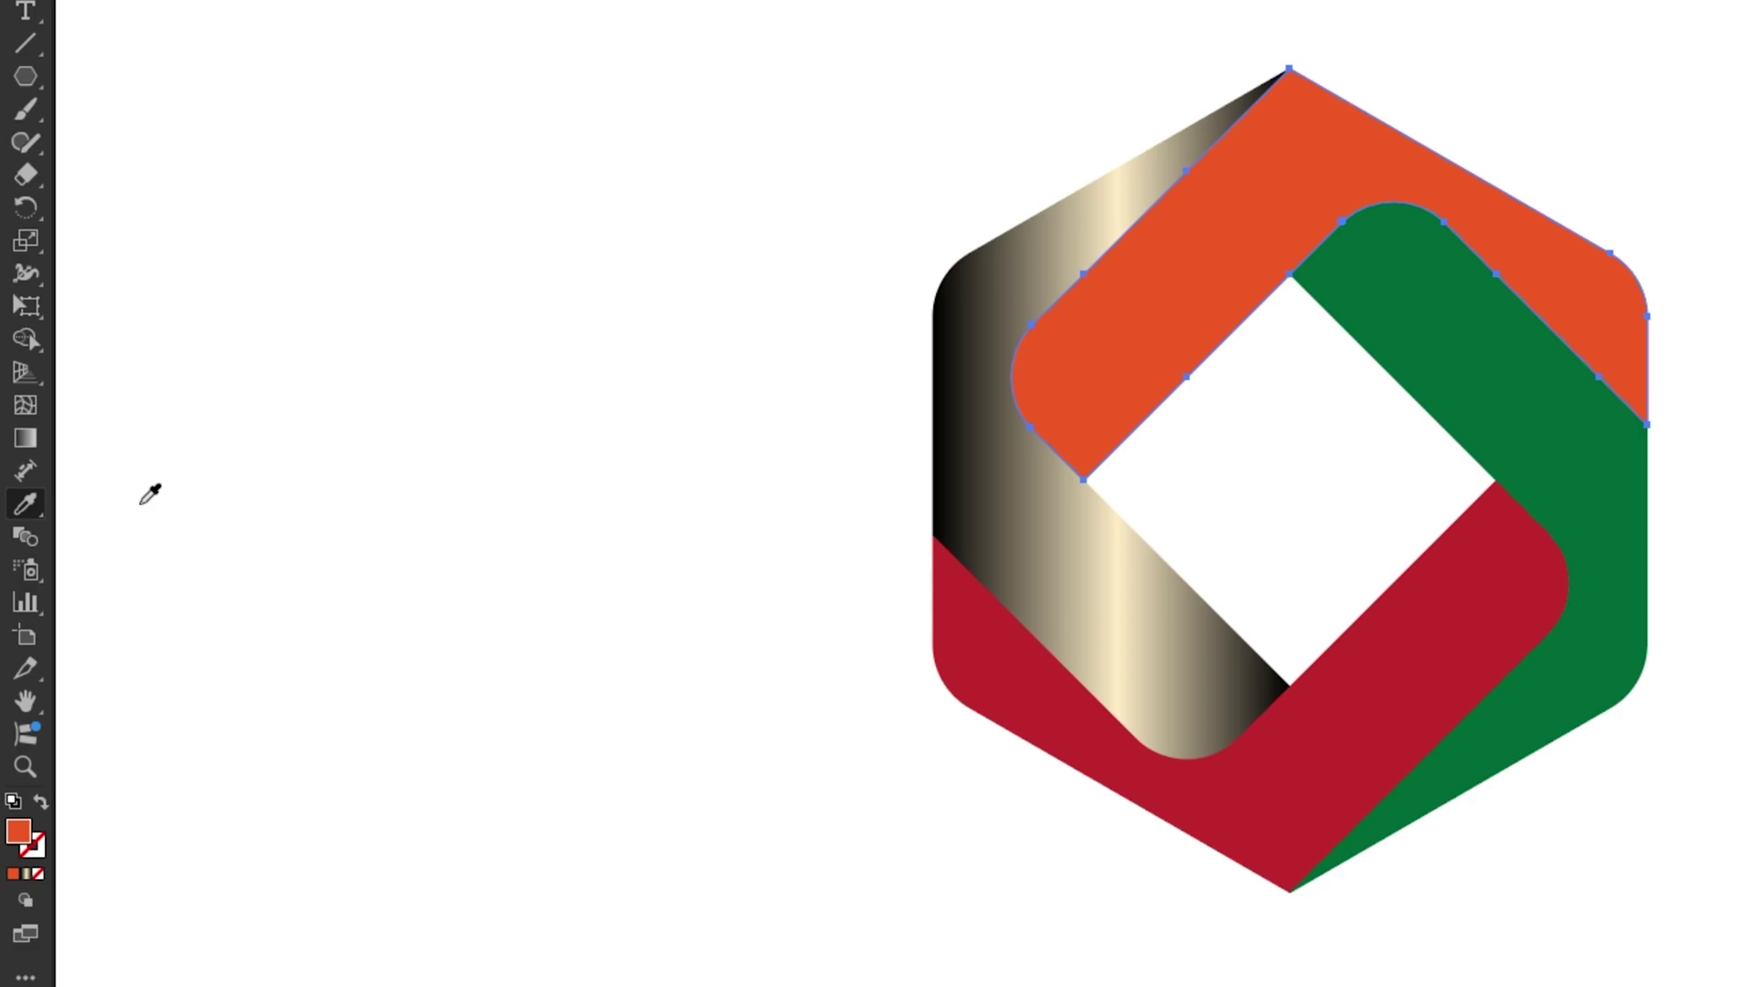
click(983, 452)
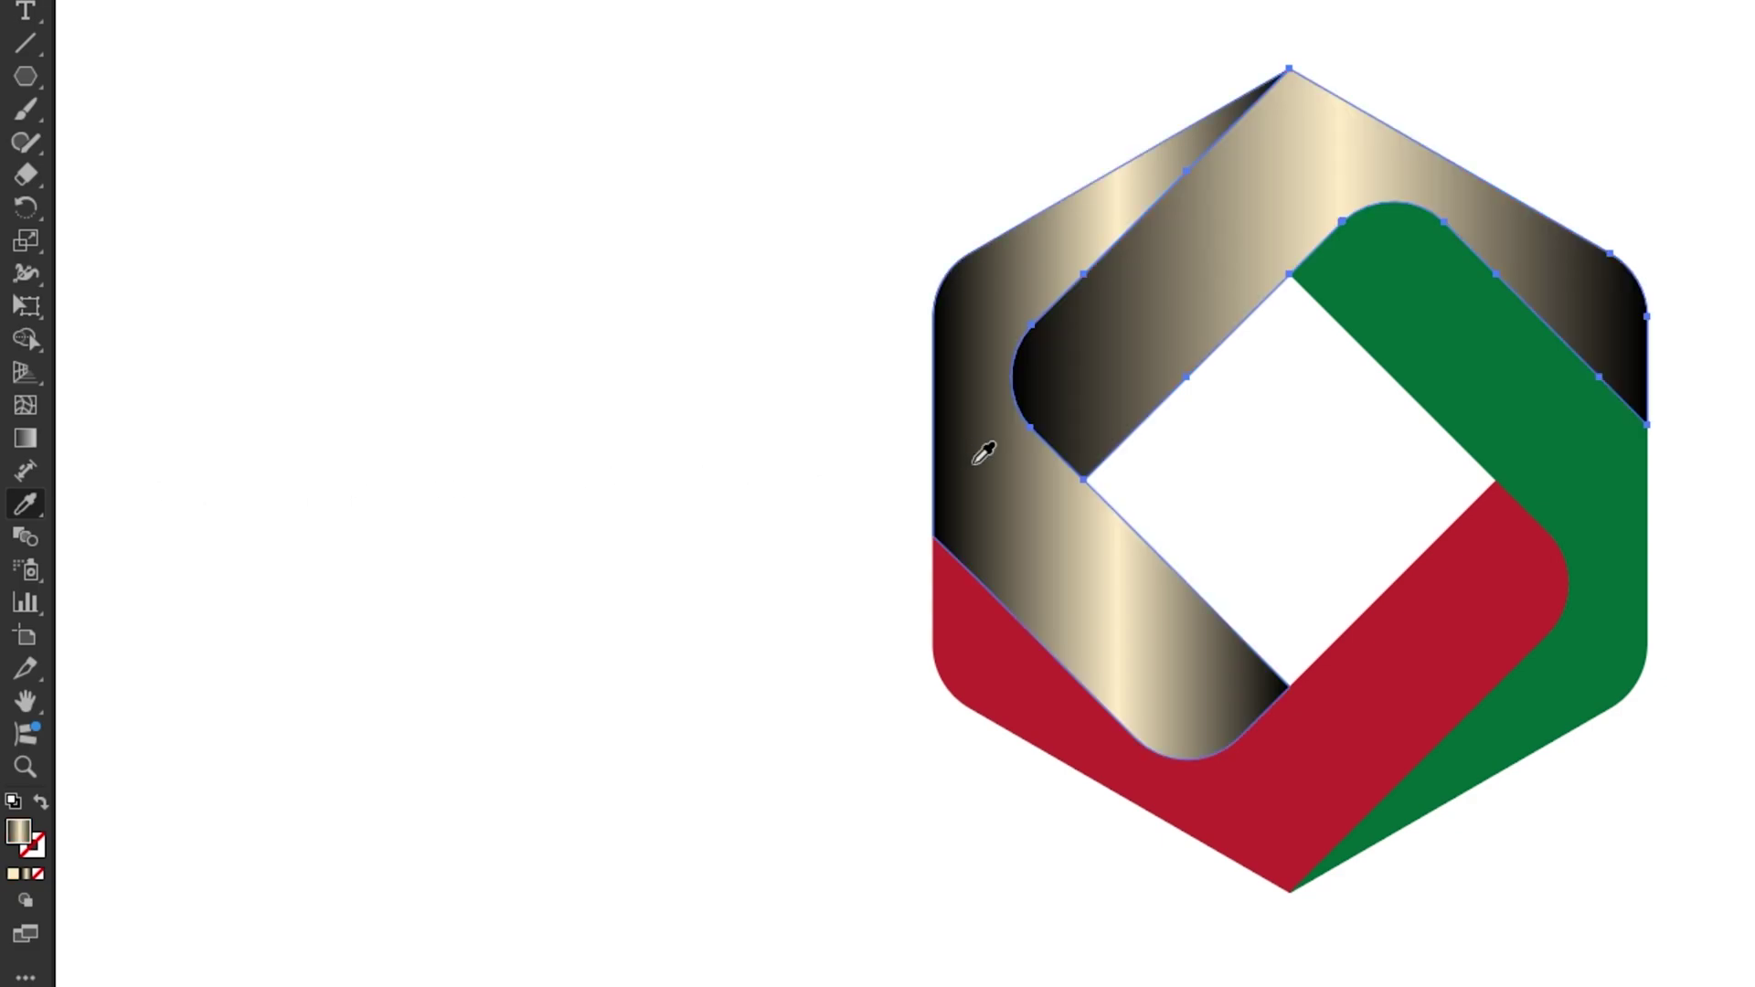
click(35, 145)
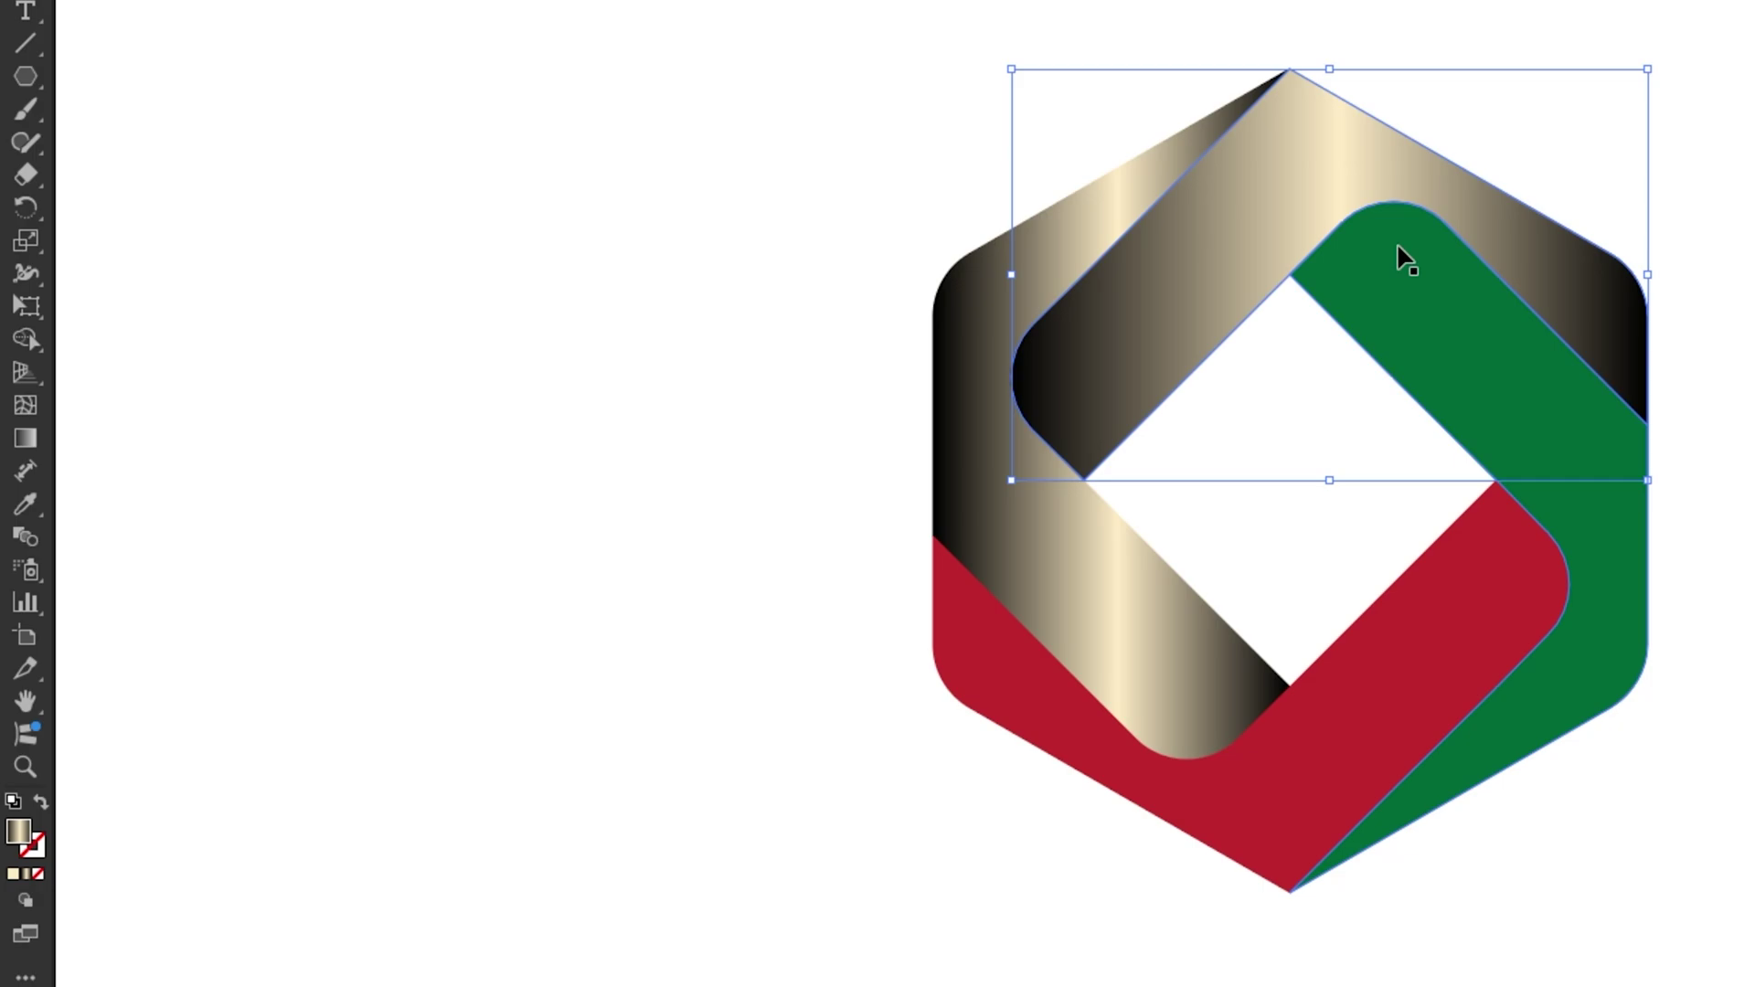
click(1397, 243)
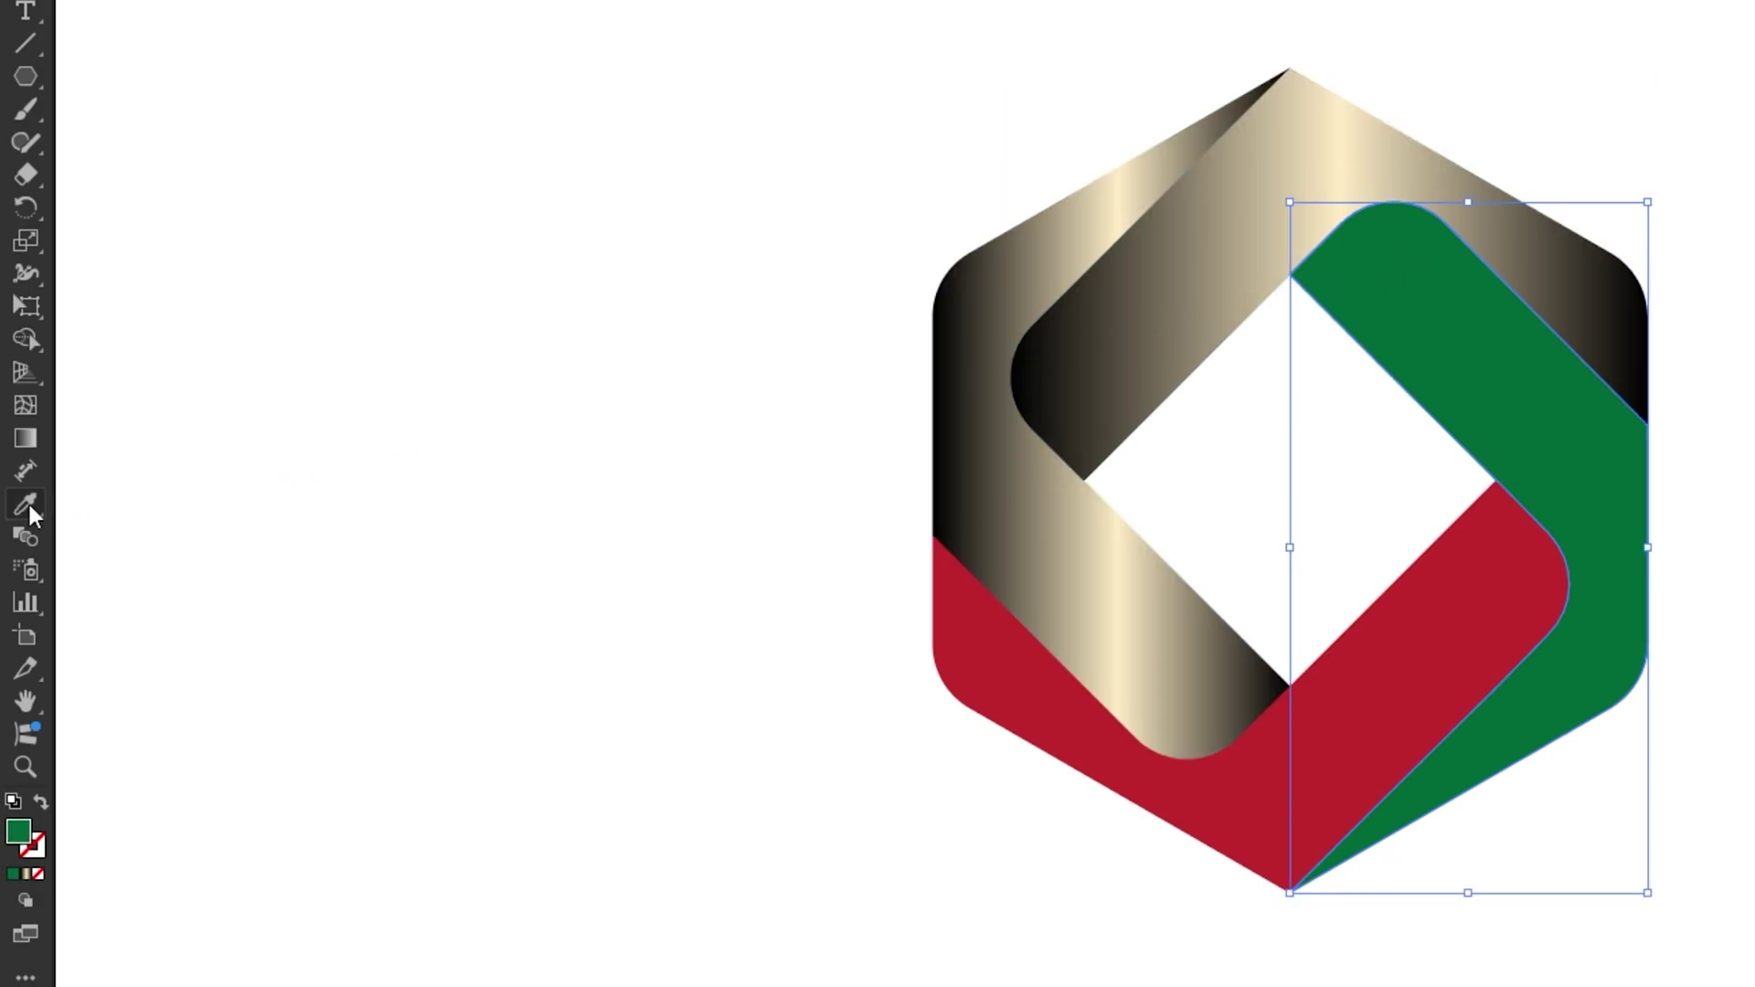
drag(30, 506, 162, 505)
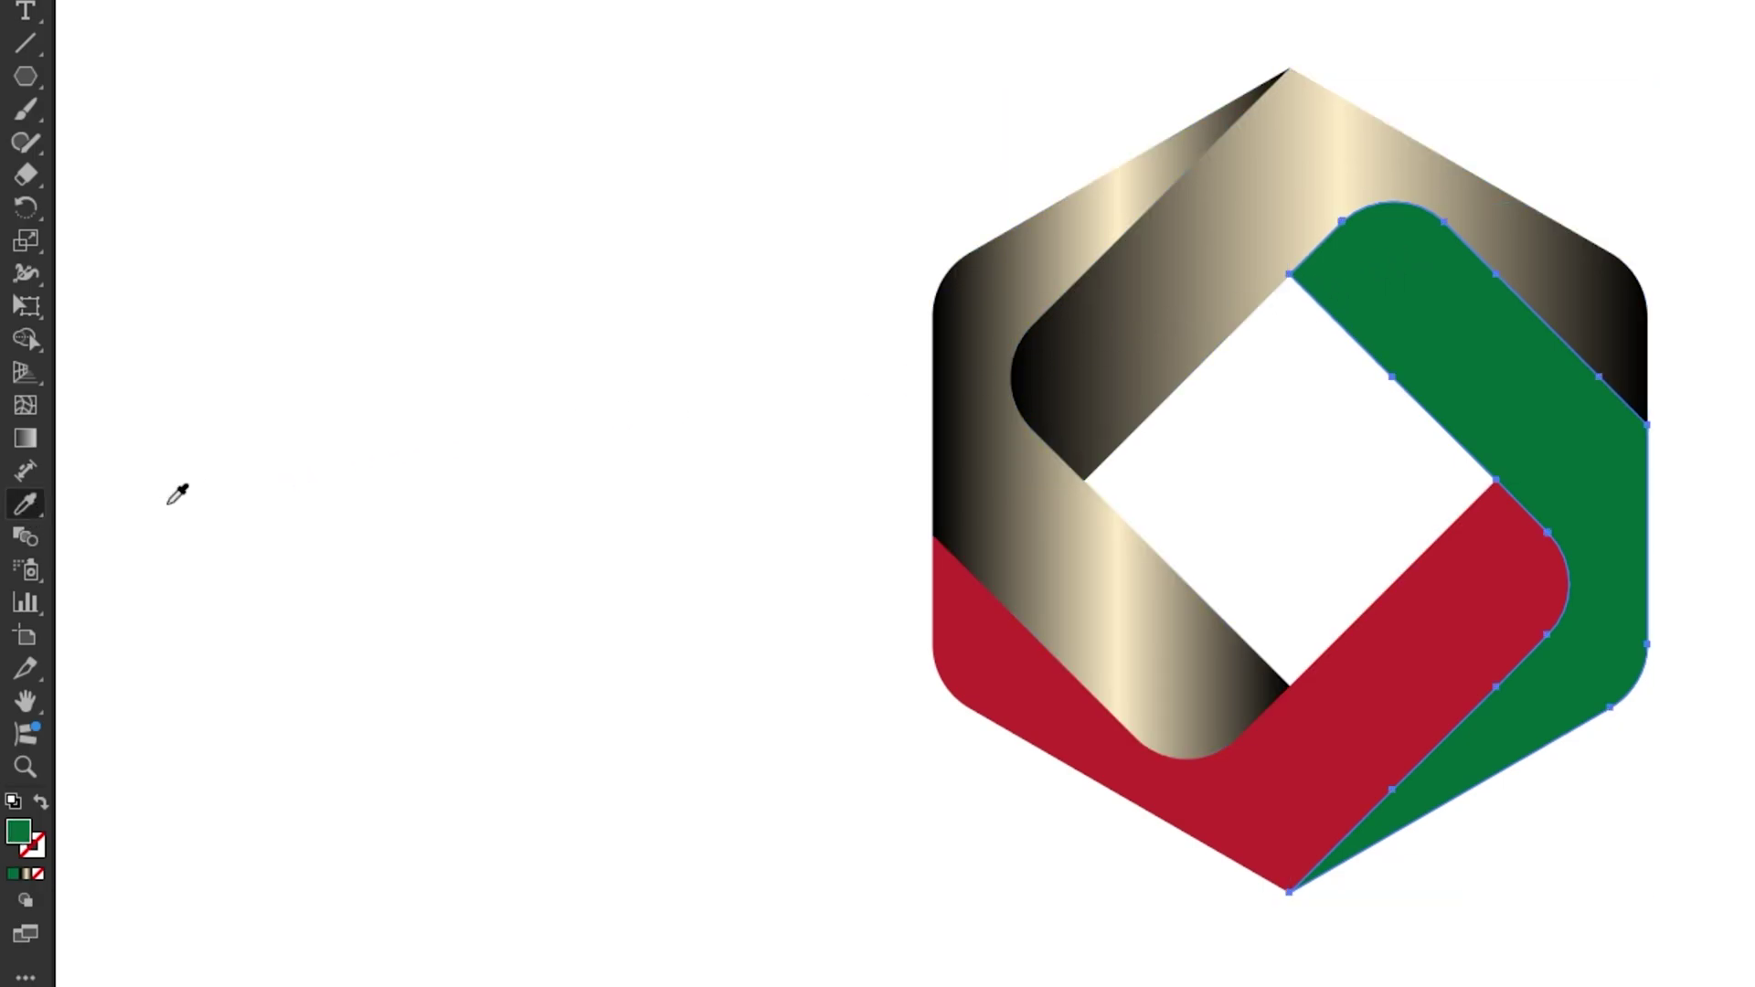
click(1116, 294)
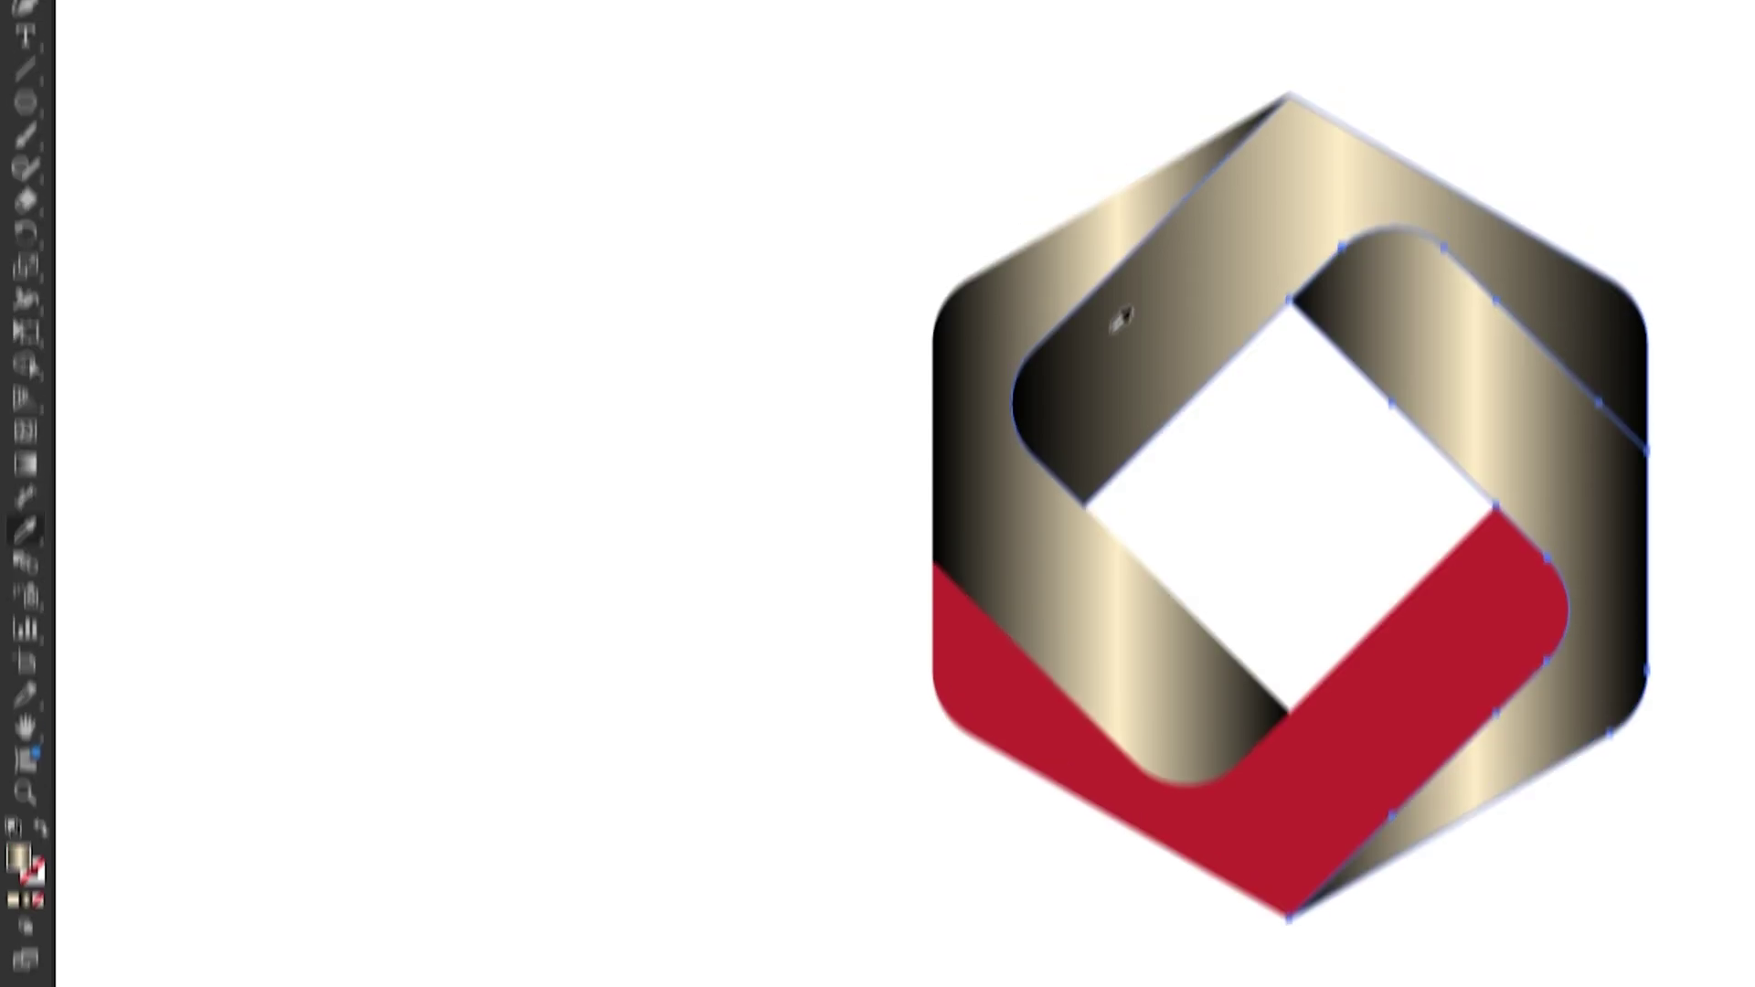
click(27, 144)
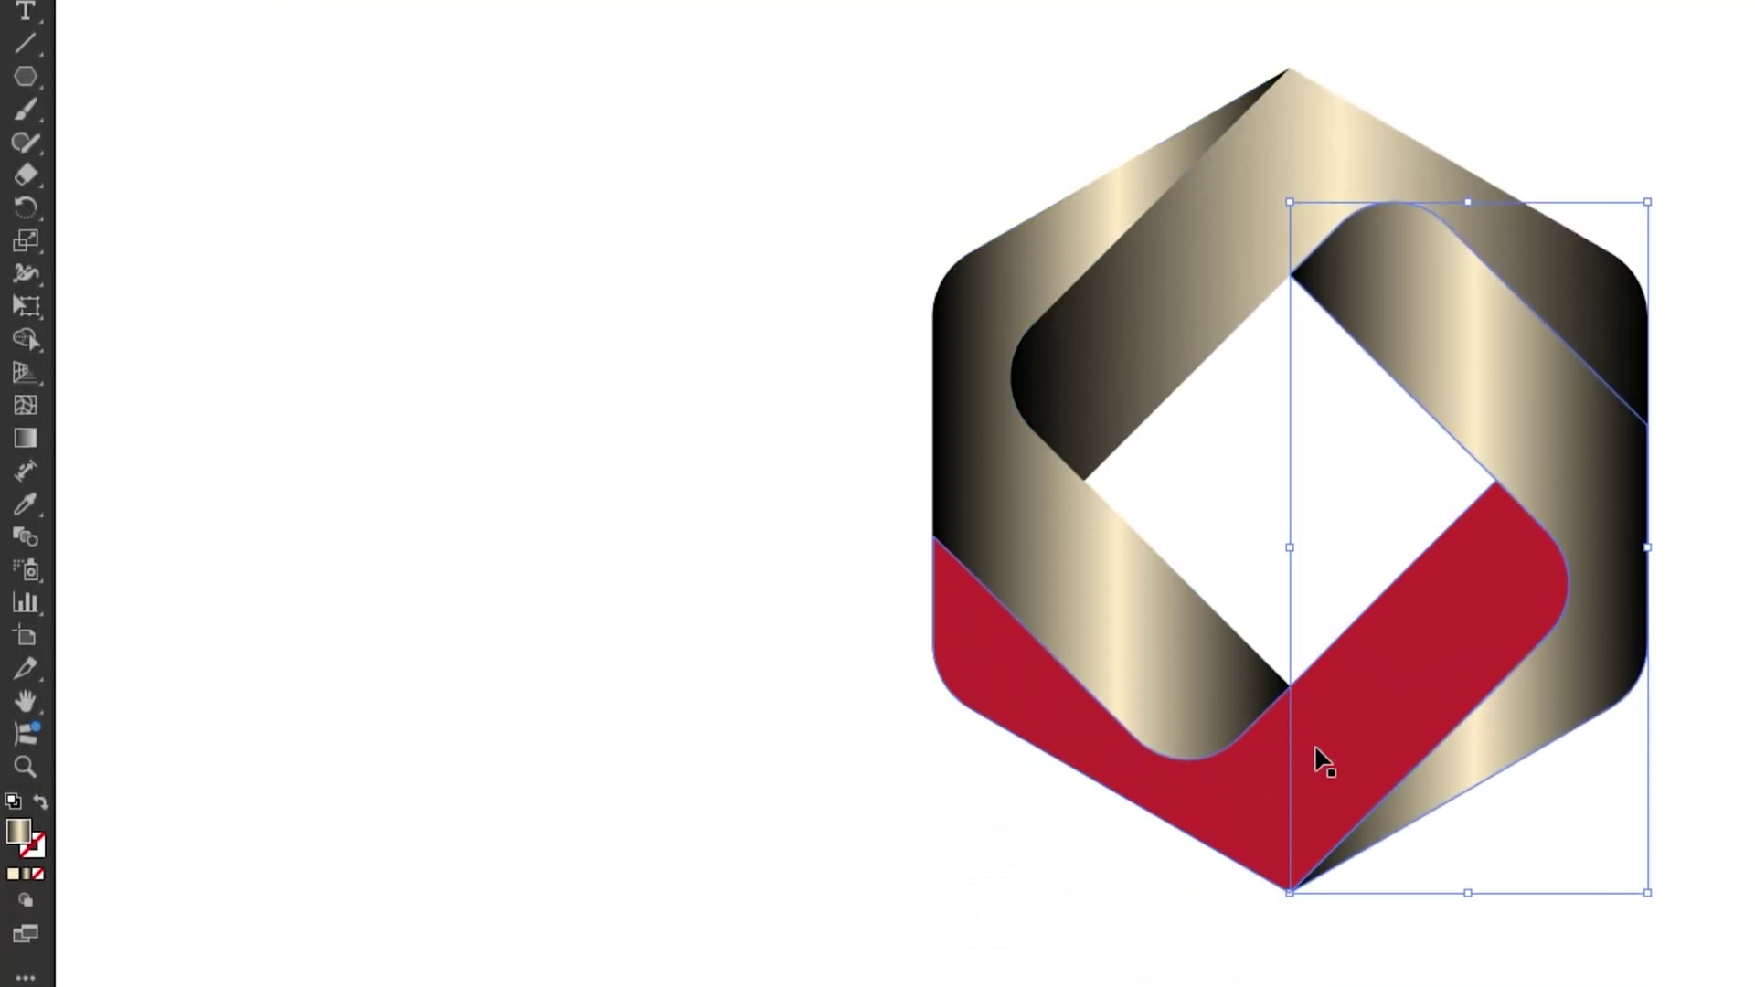
- Give the red band the same gold-black gradient fill, then deselect it
click(1316, 758)
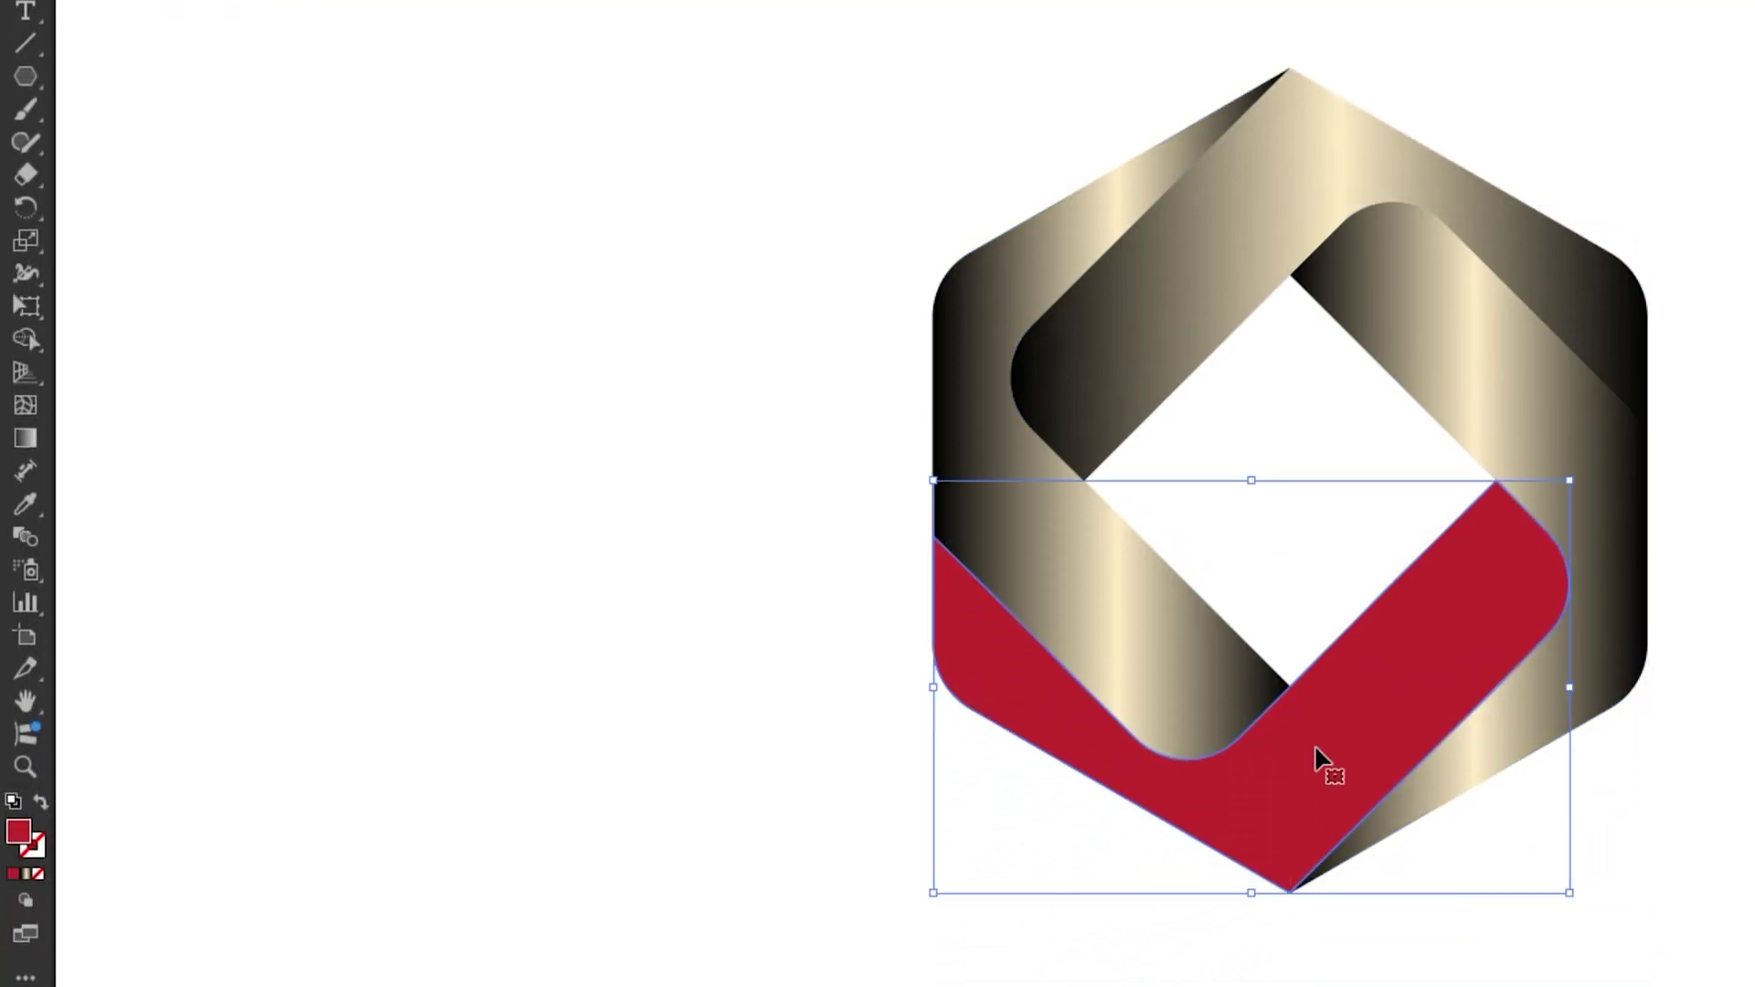
drag(21, 503, 159, 511)
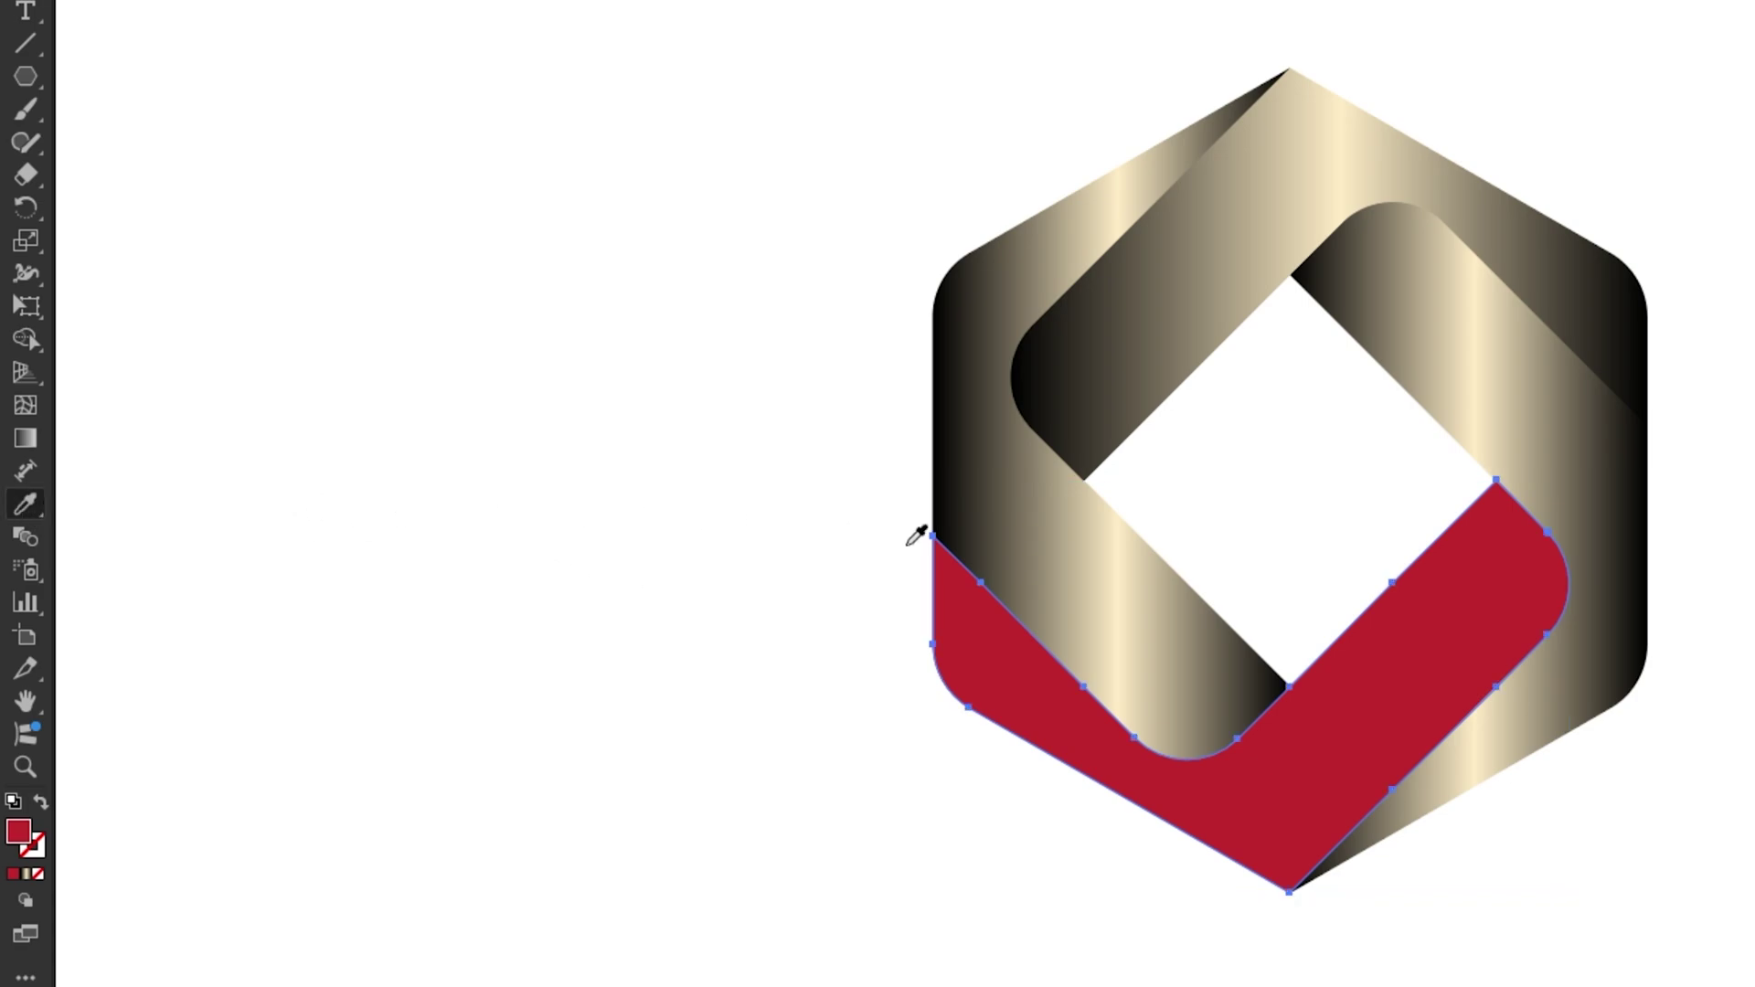
click(1058, 549)
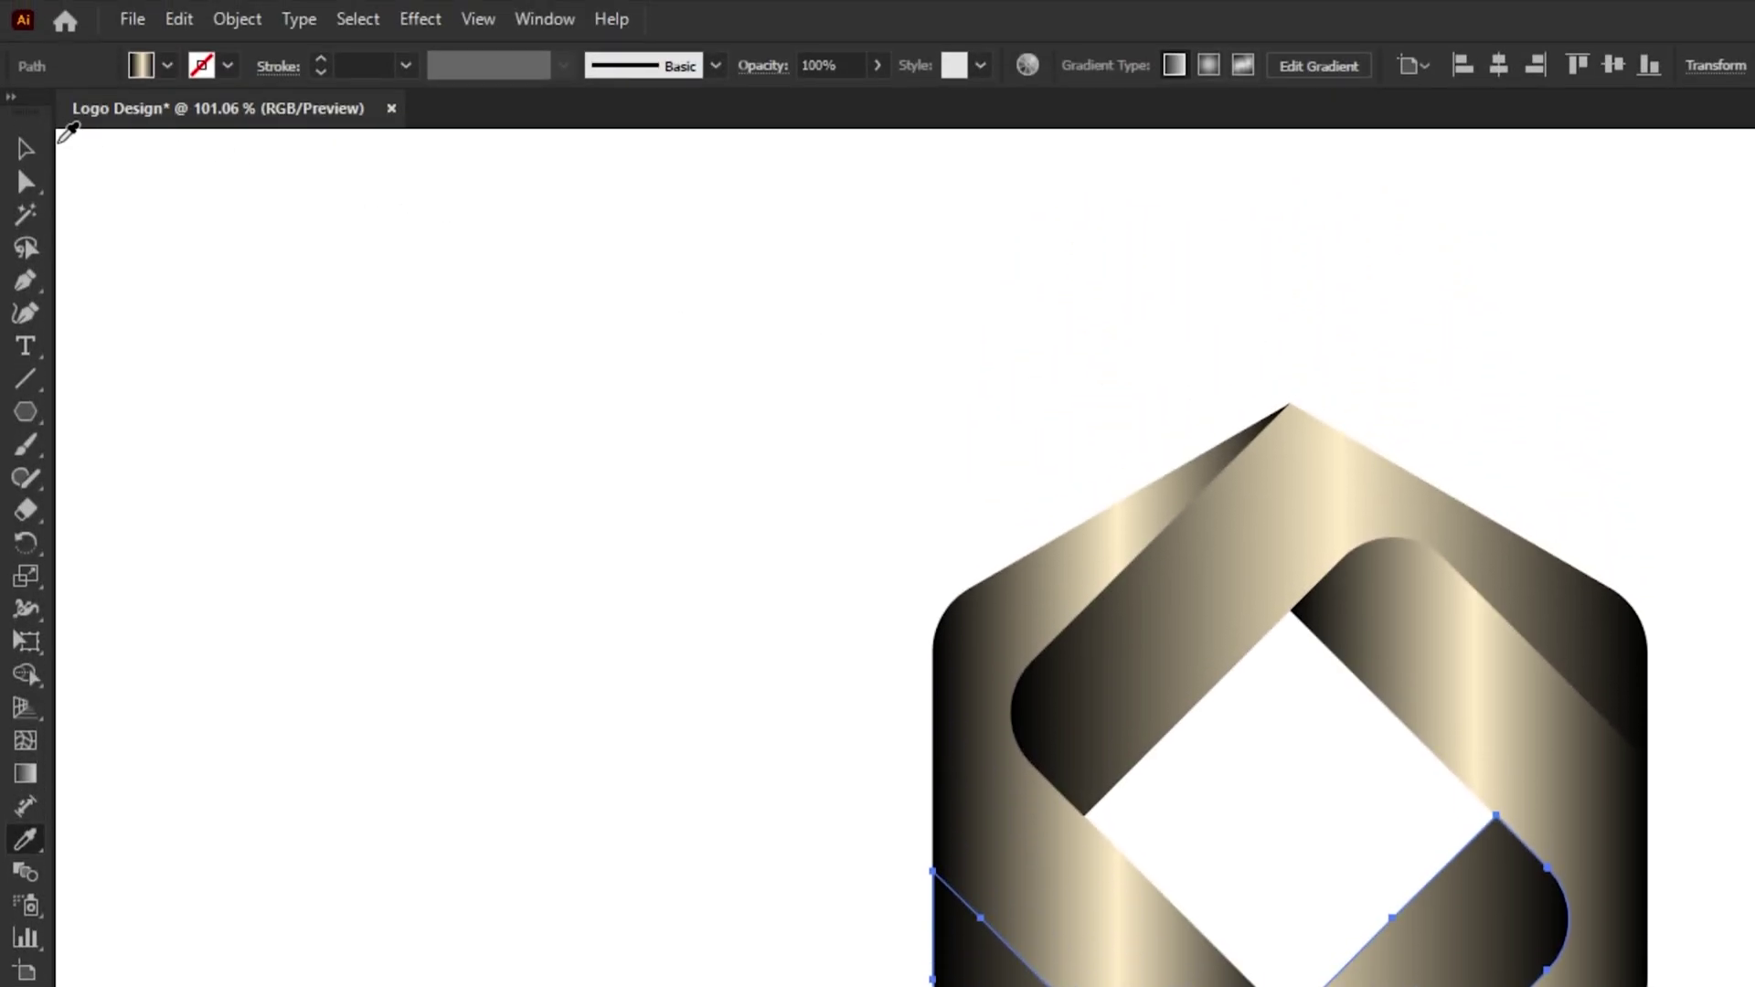
click(27, 148)
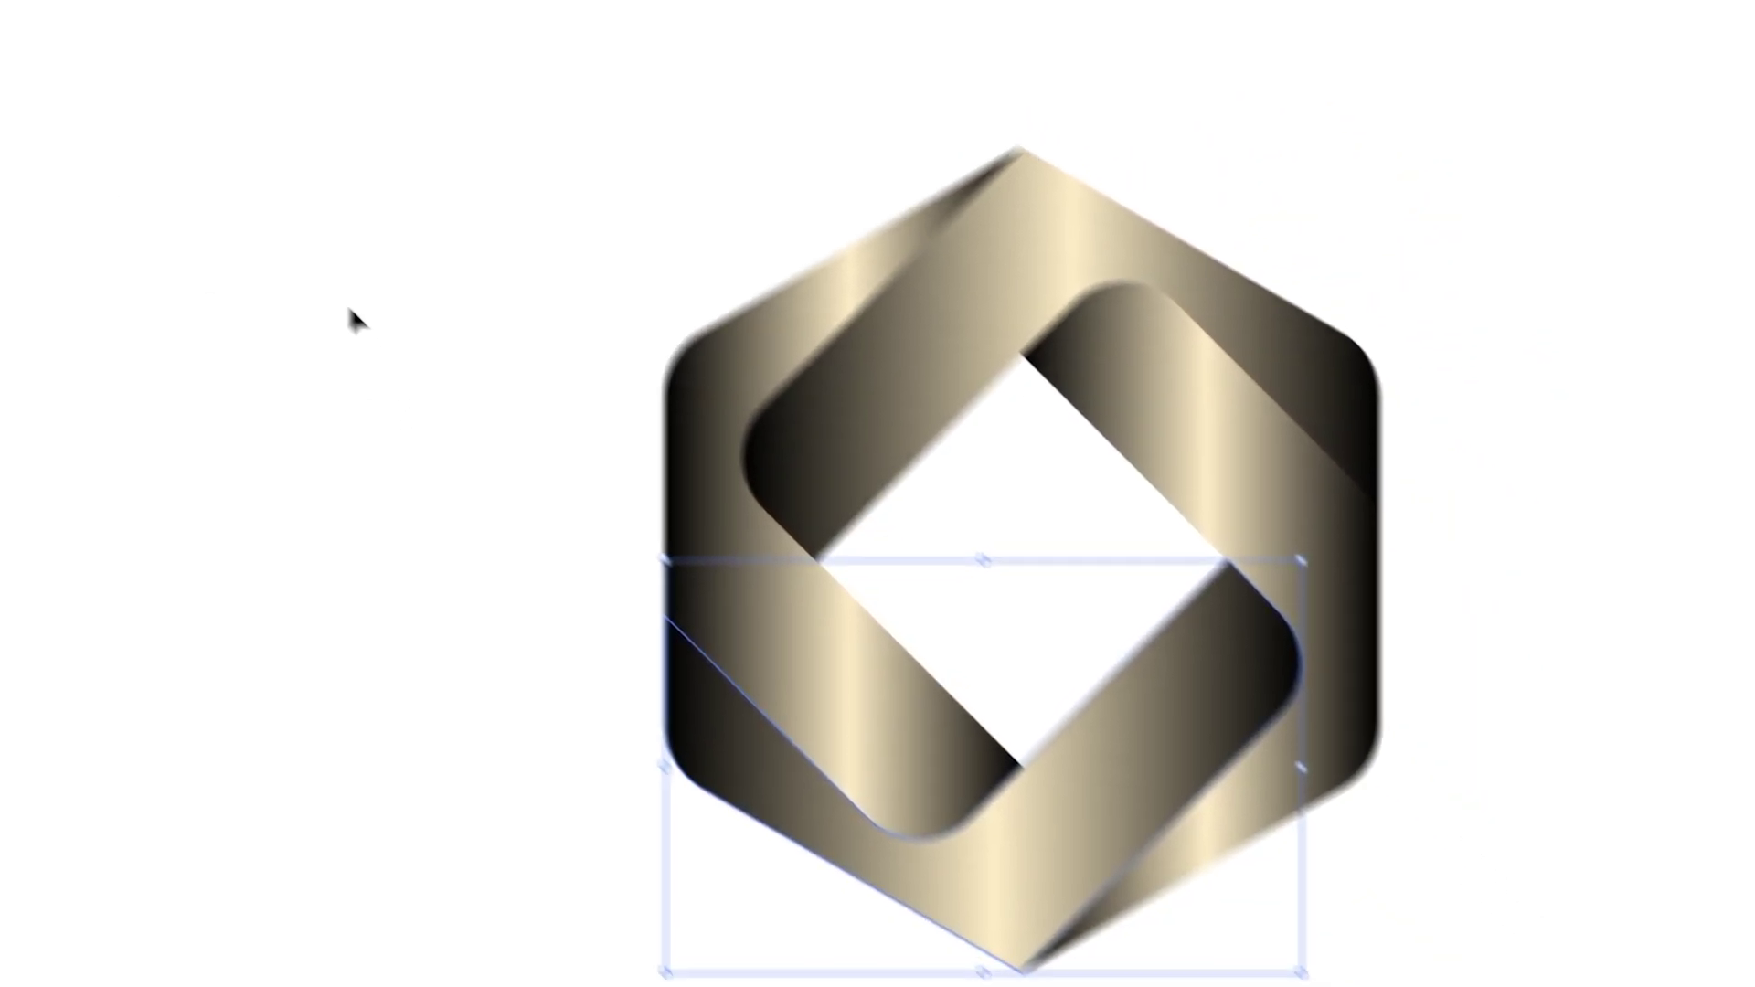
click(276, 228)
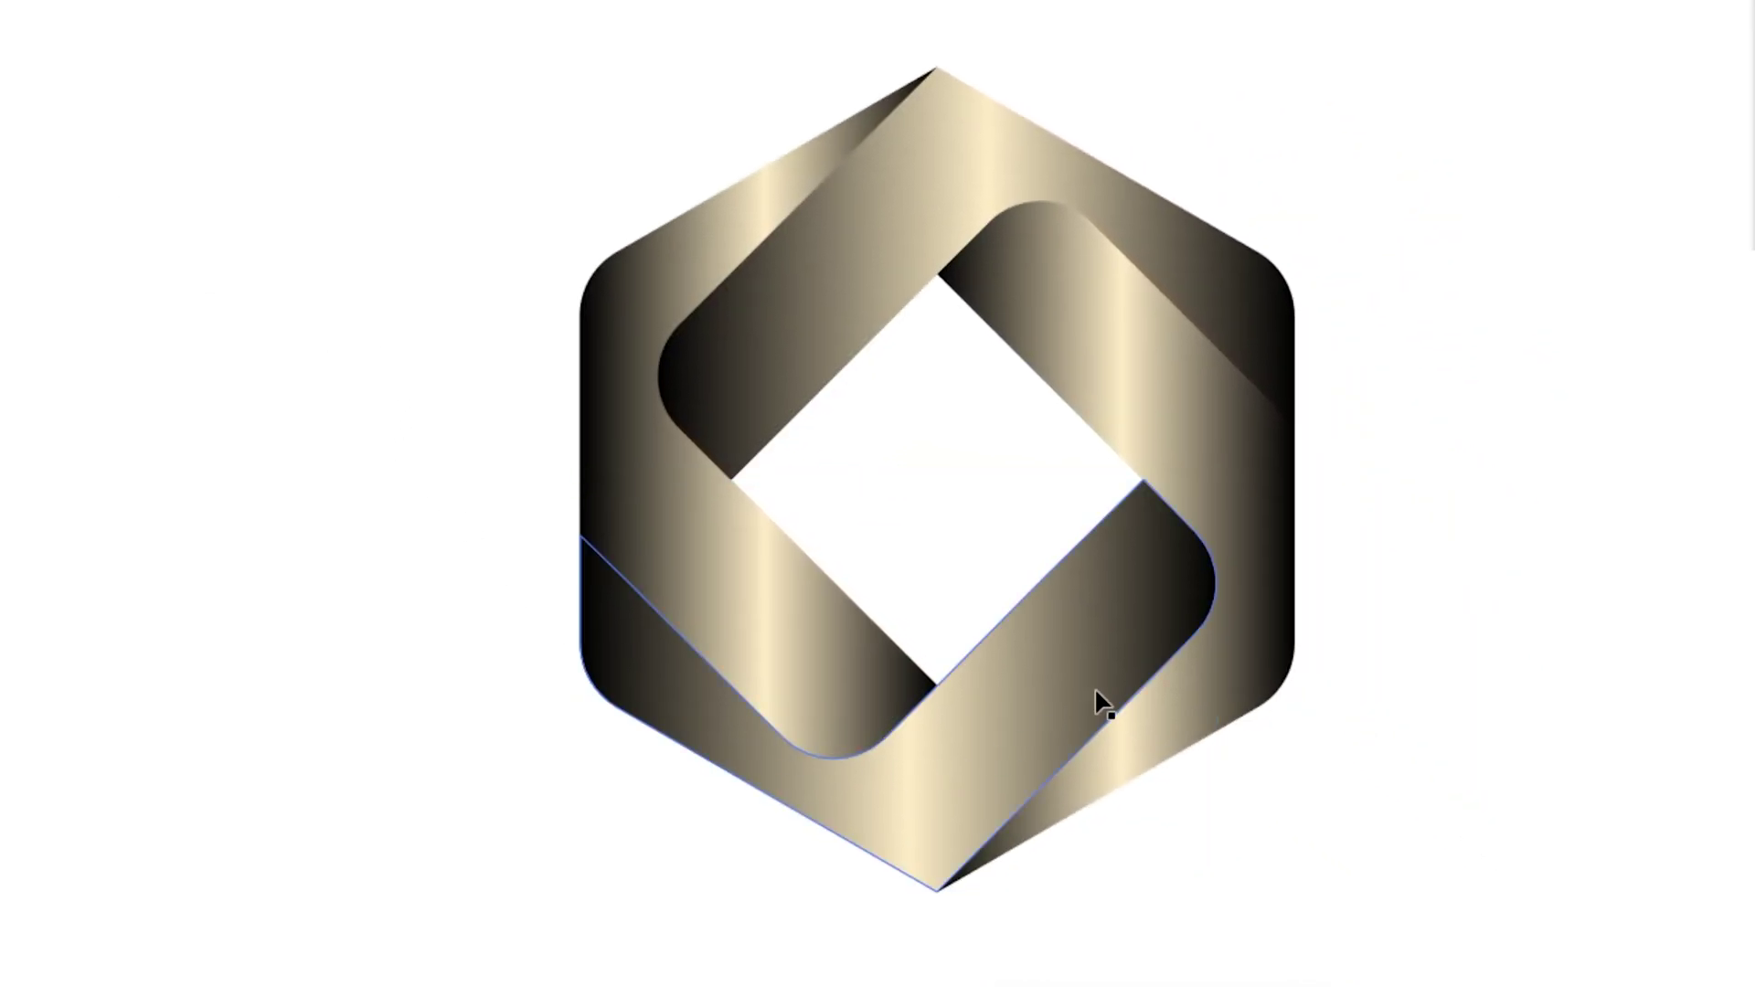
click(638, 335)
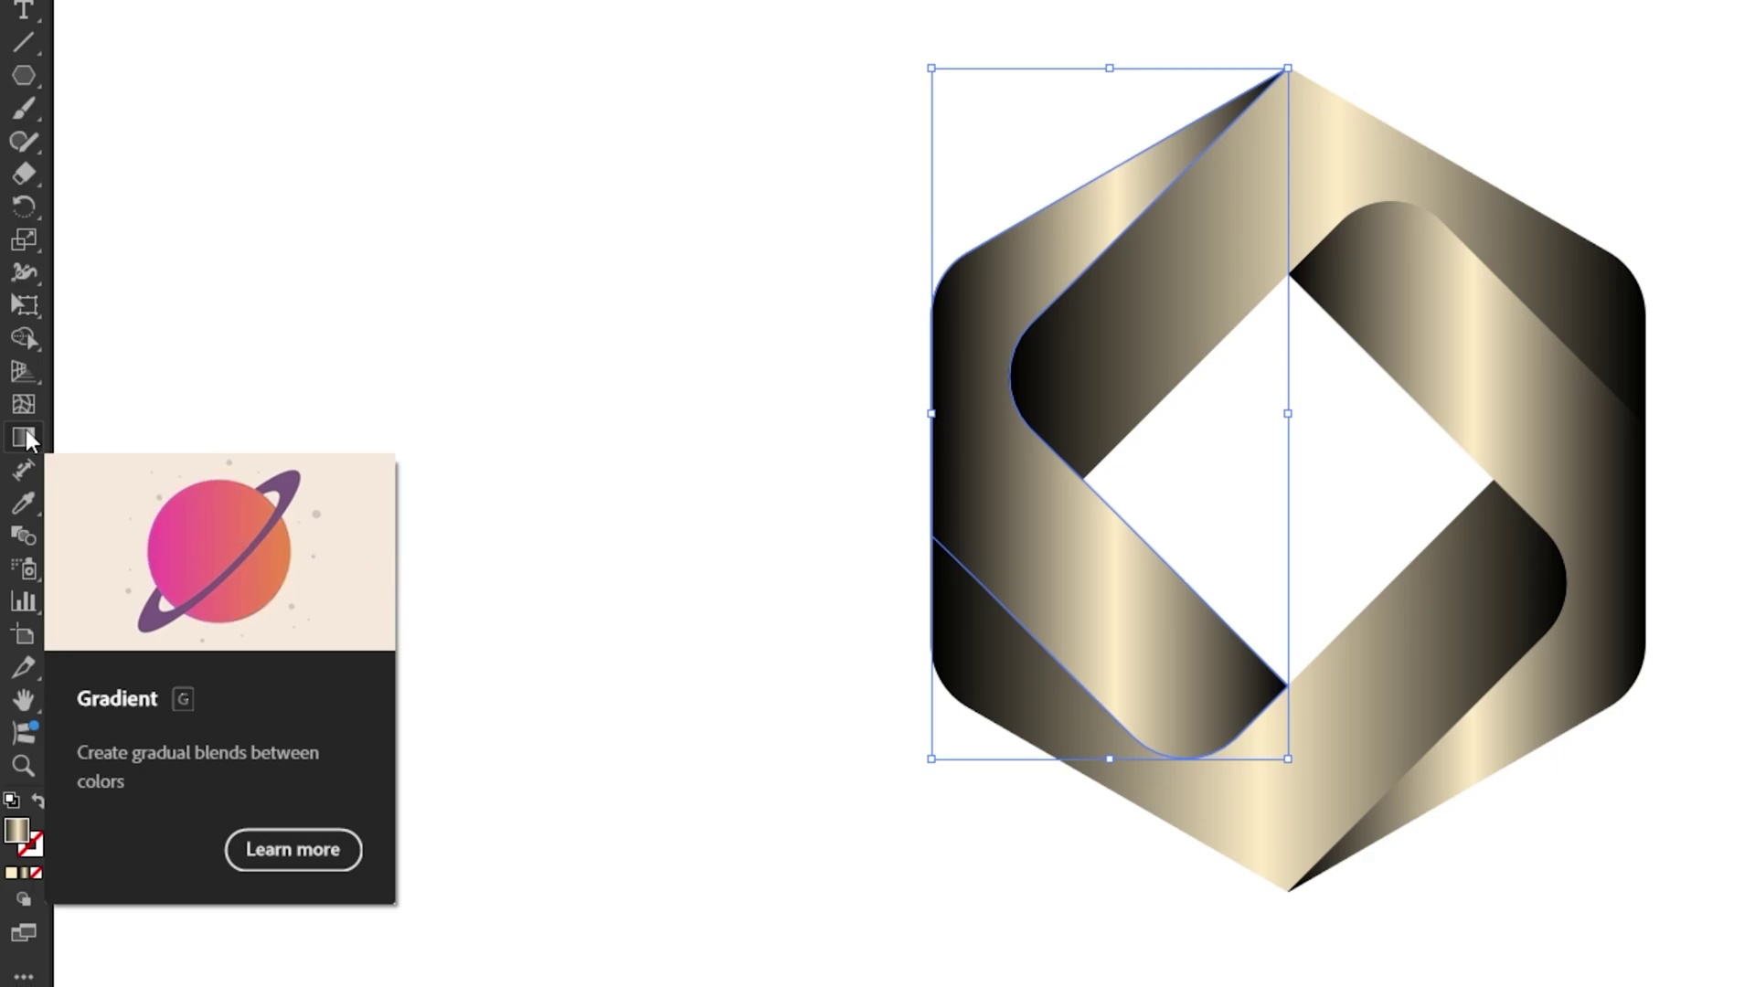
- Redraw the left band's gradient diagonally, pulling the dark end inward and shifting the cream highlight
click(25, 438)
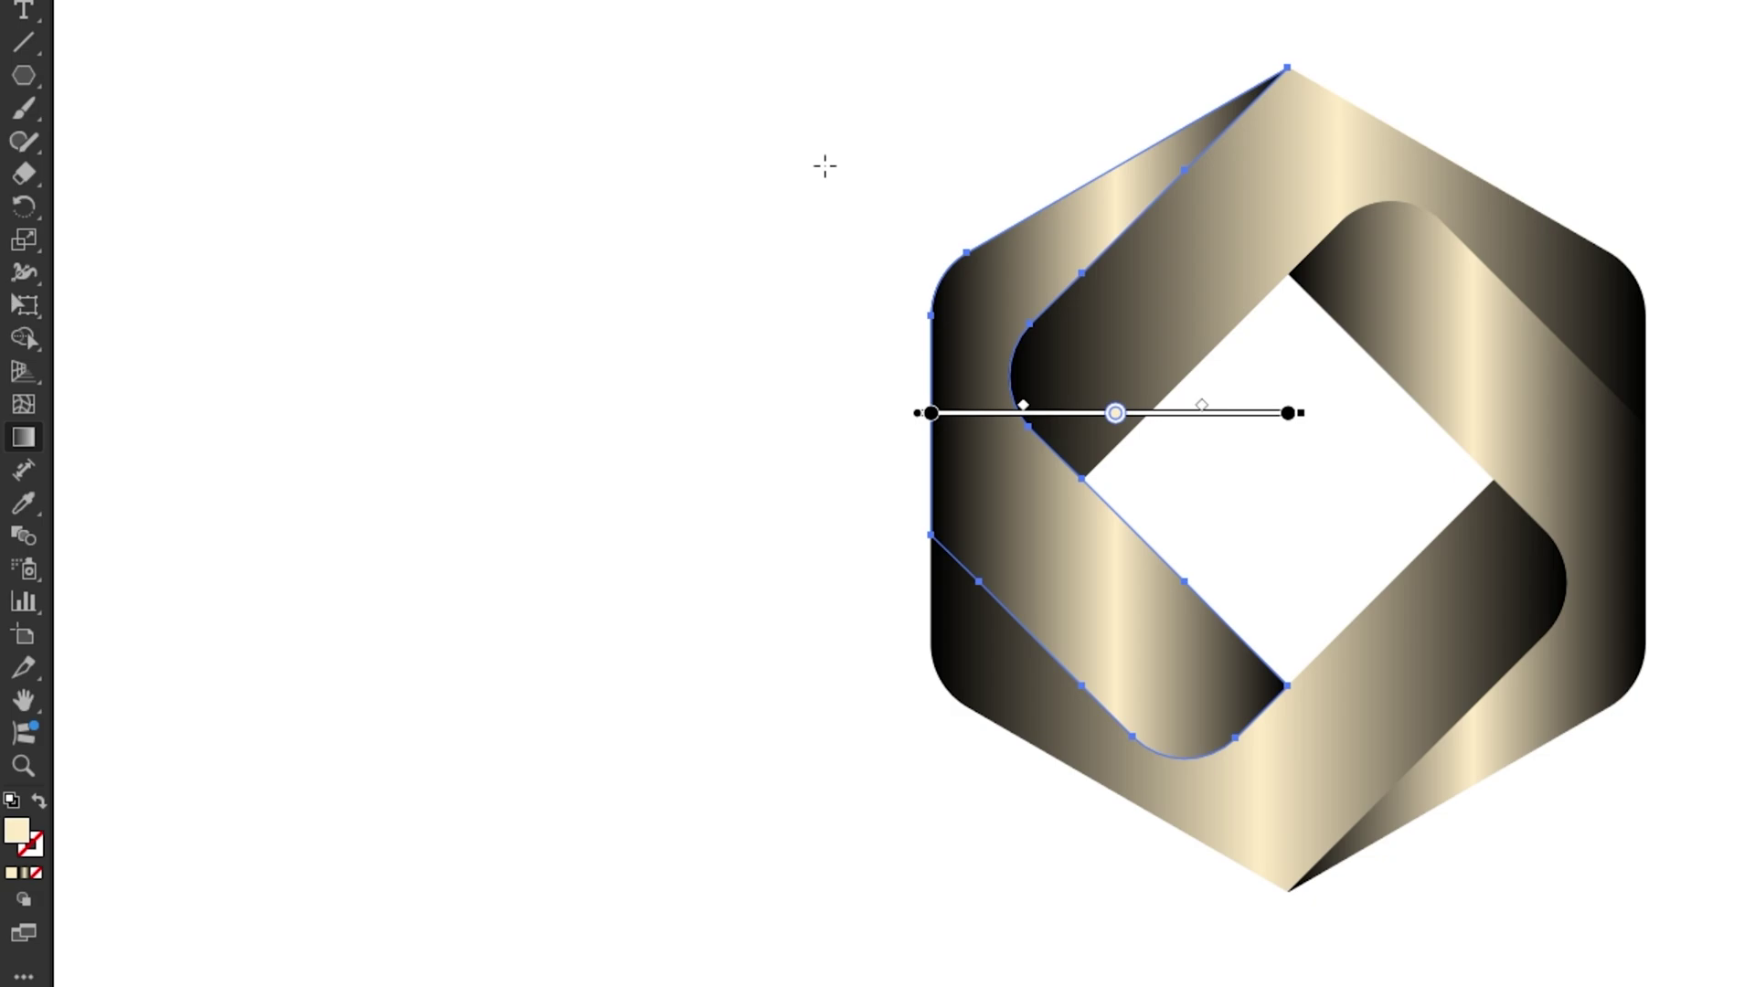
drag(825, 166, 1298, 679)
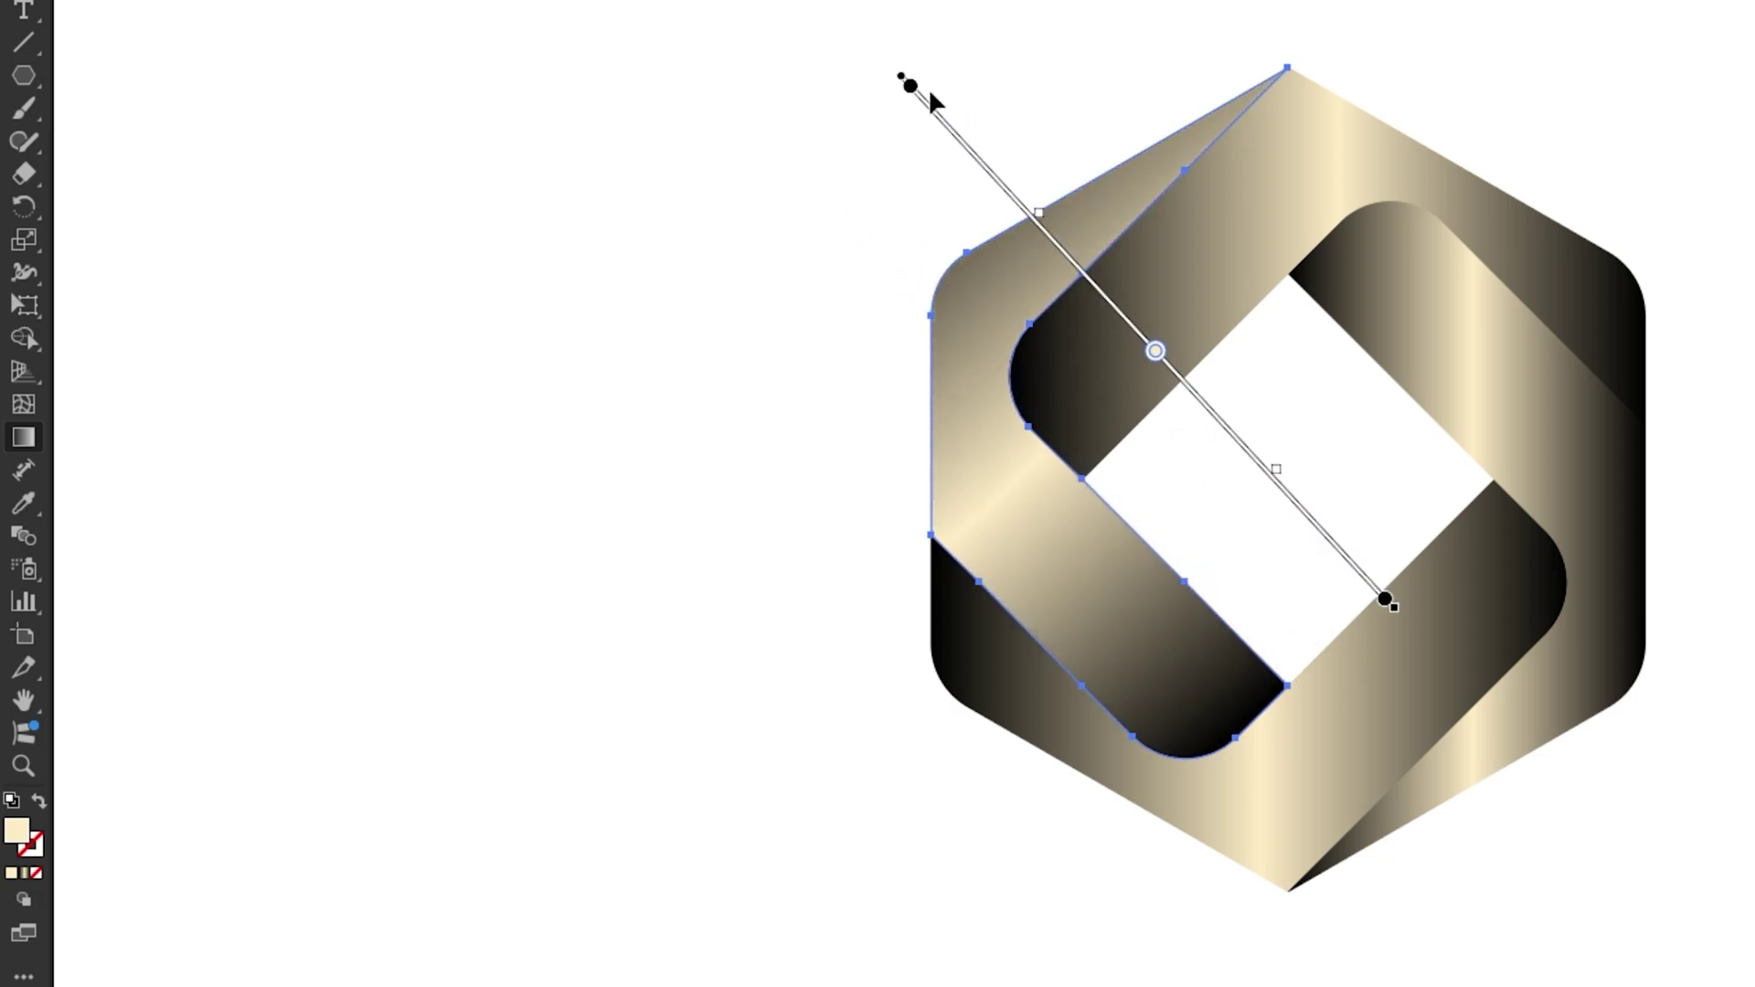
click(910, 86)
drag(913, 90, 964, 146)
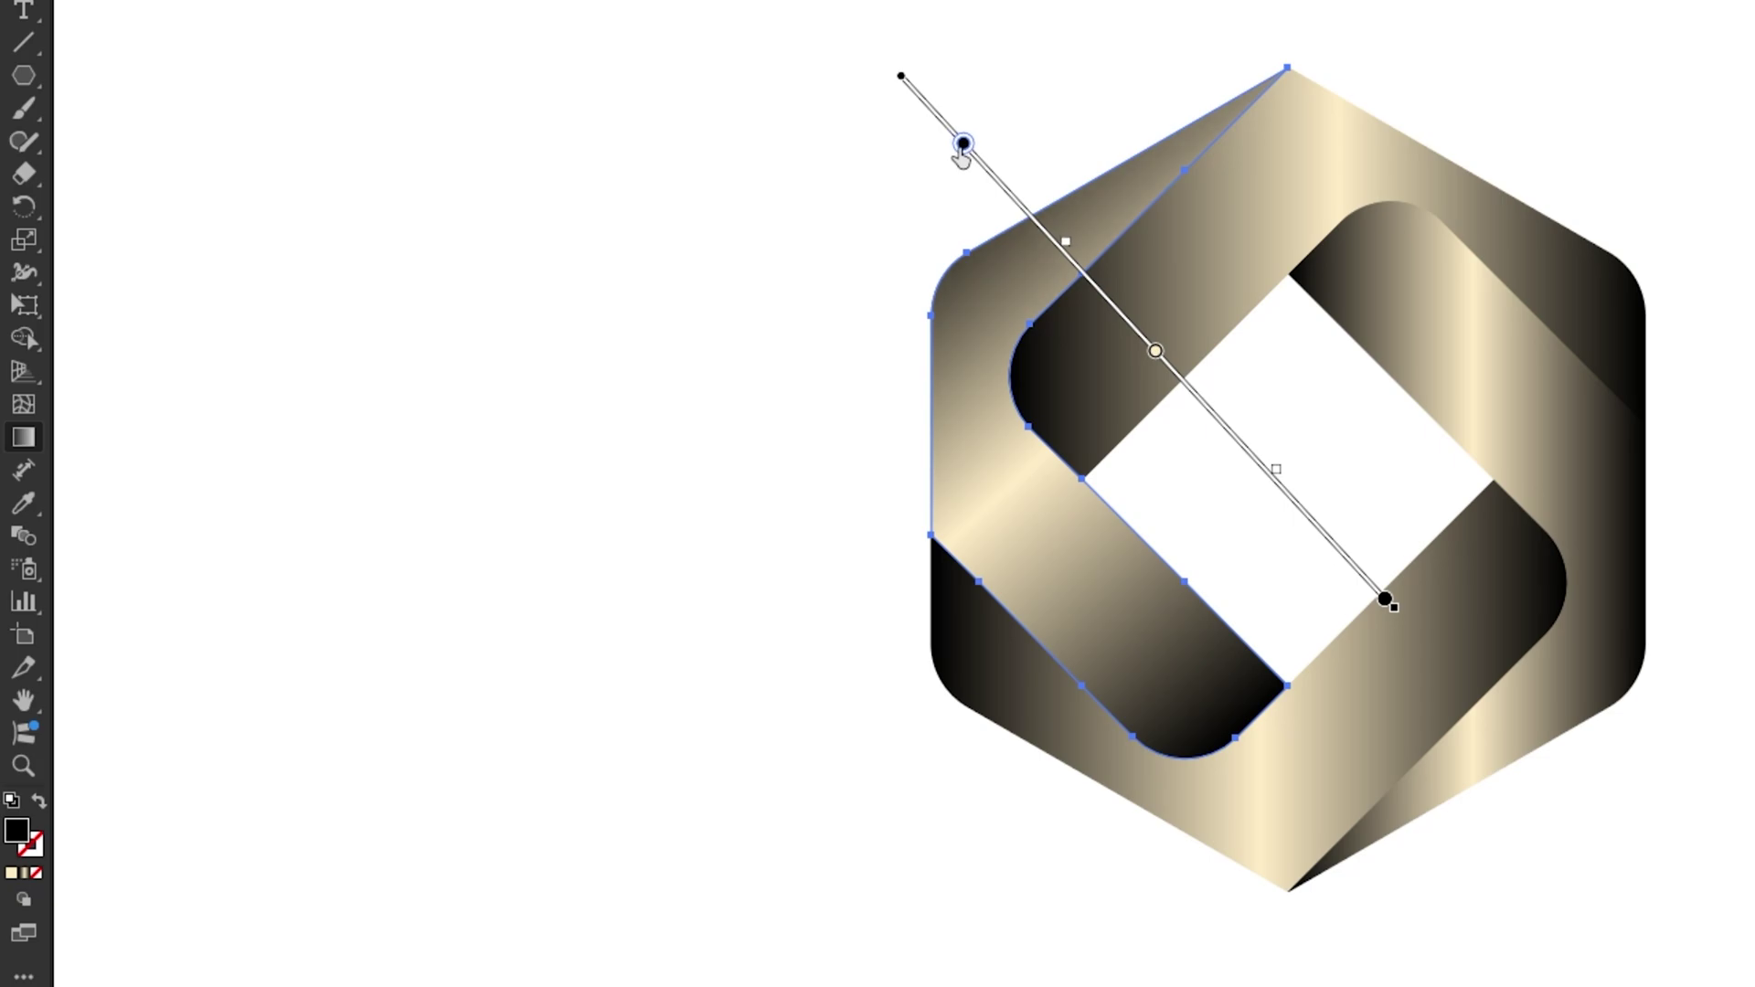
drag(1156, 352, 1160, 356)
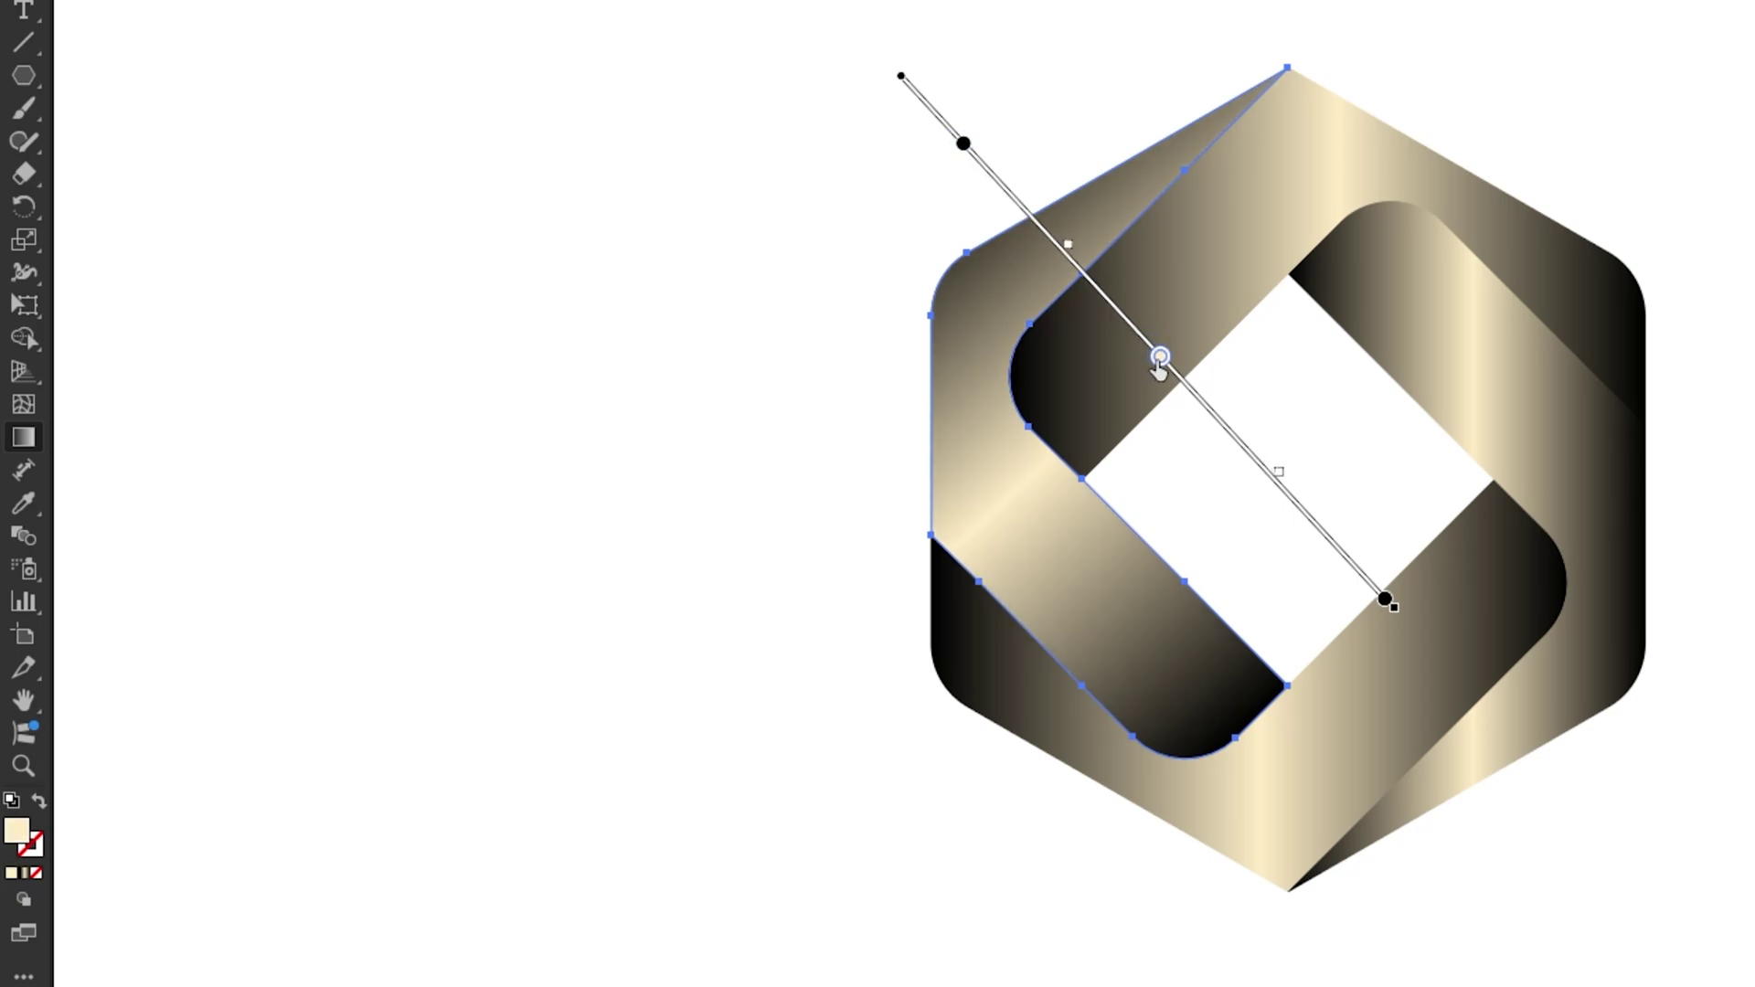
click(24, 148)
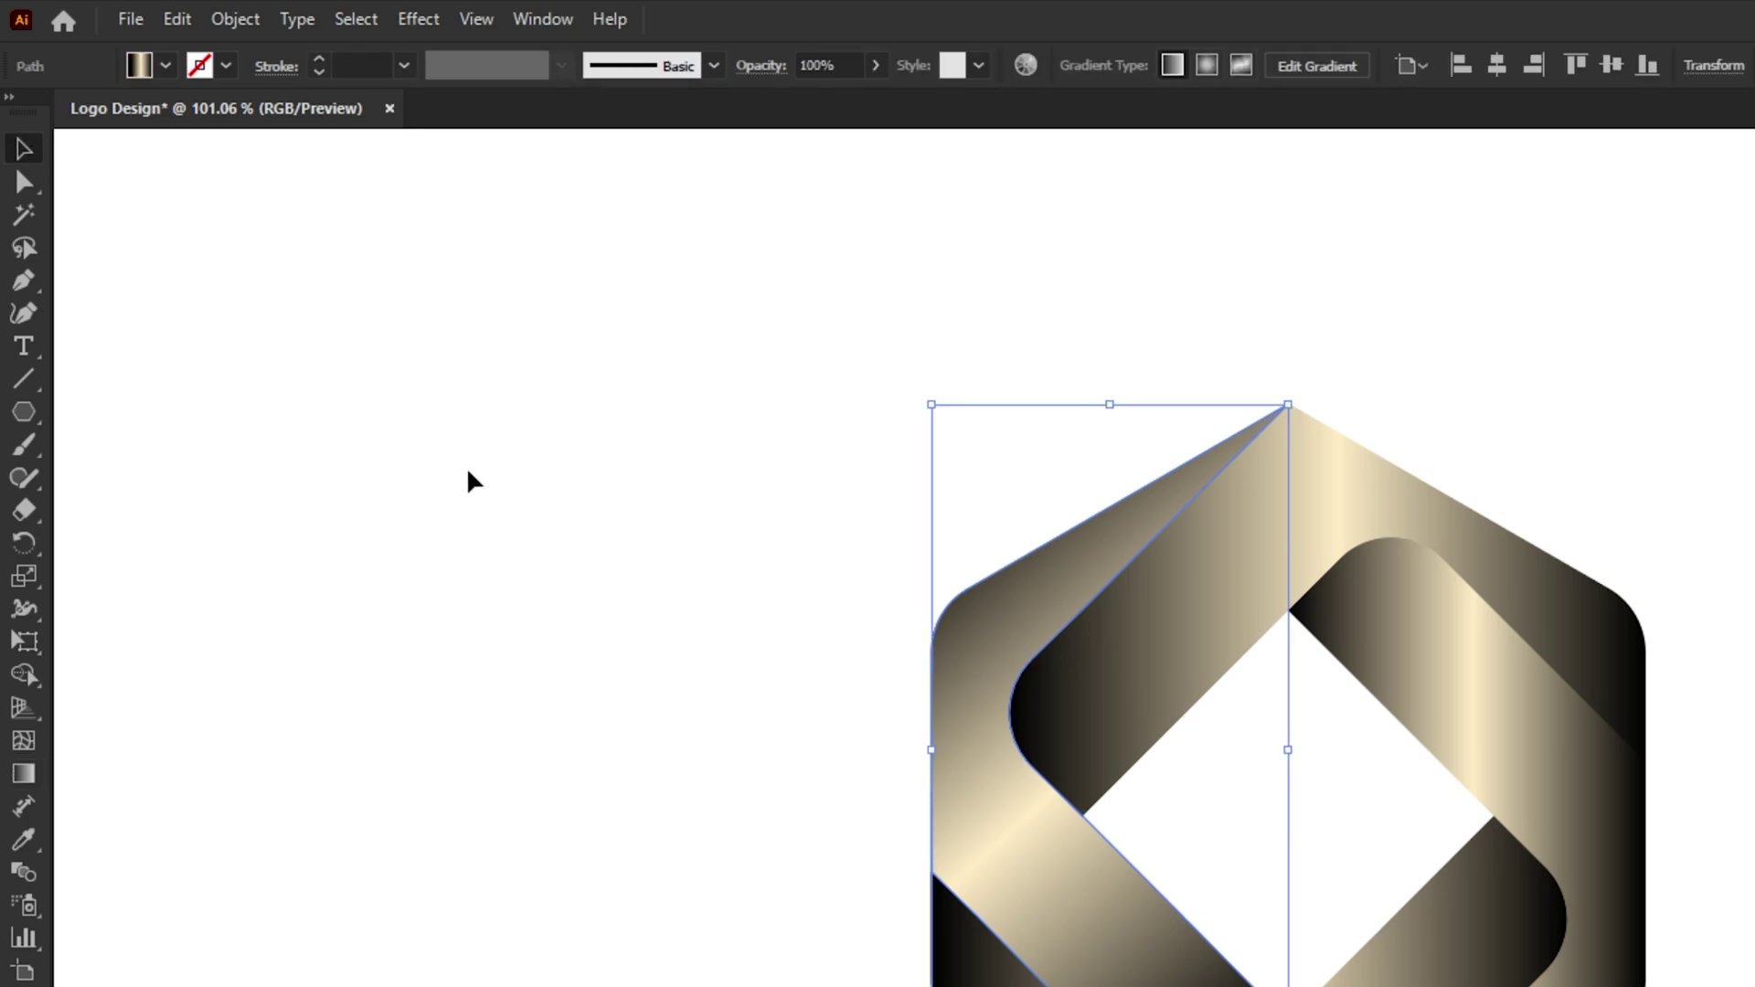
click(468, 473)
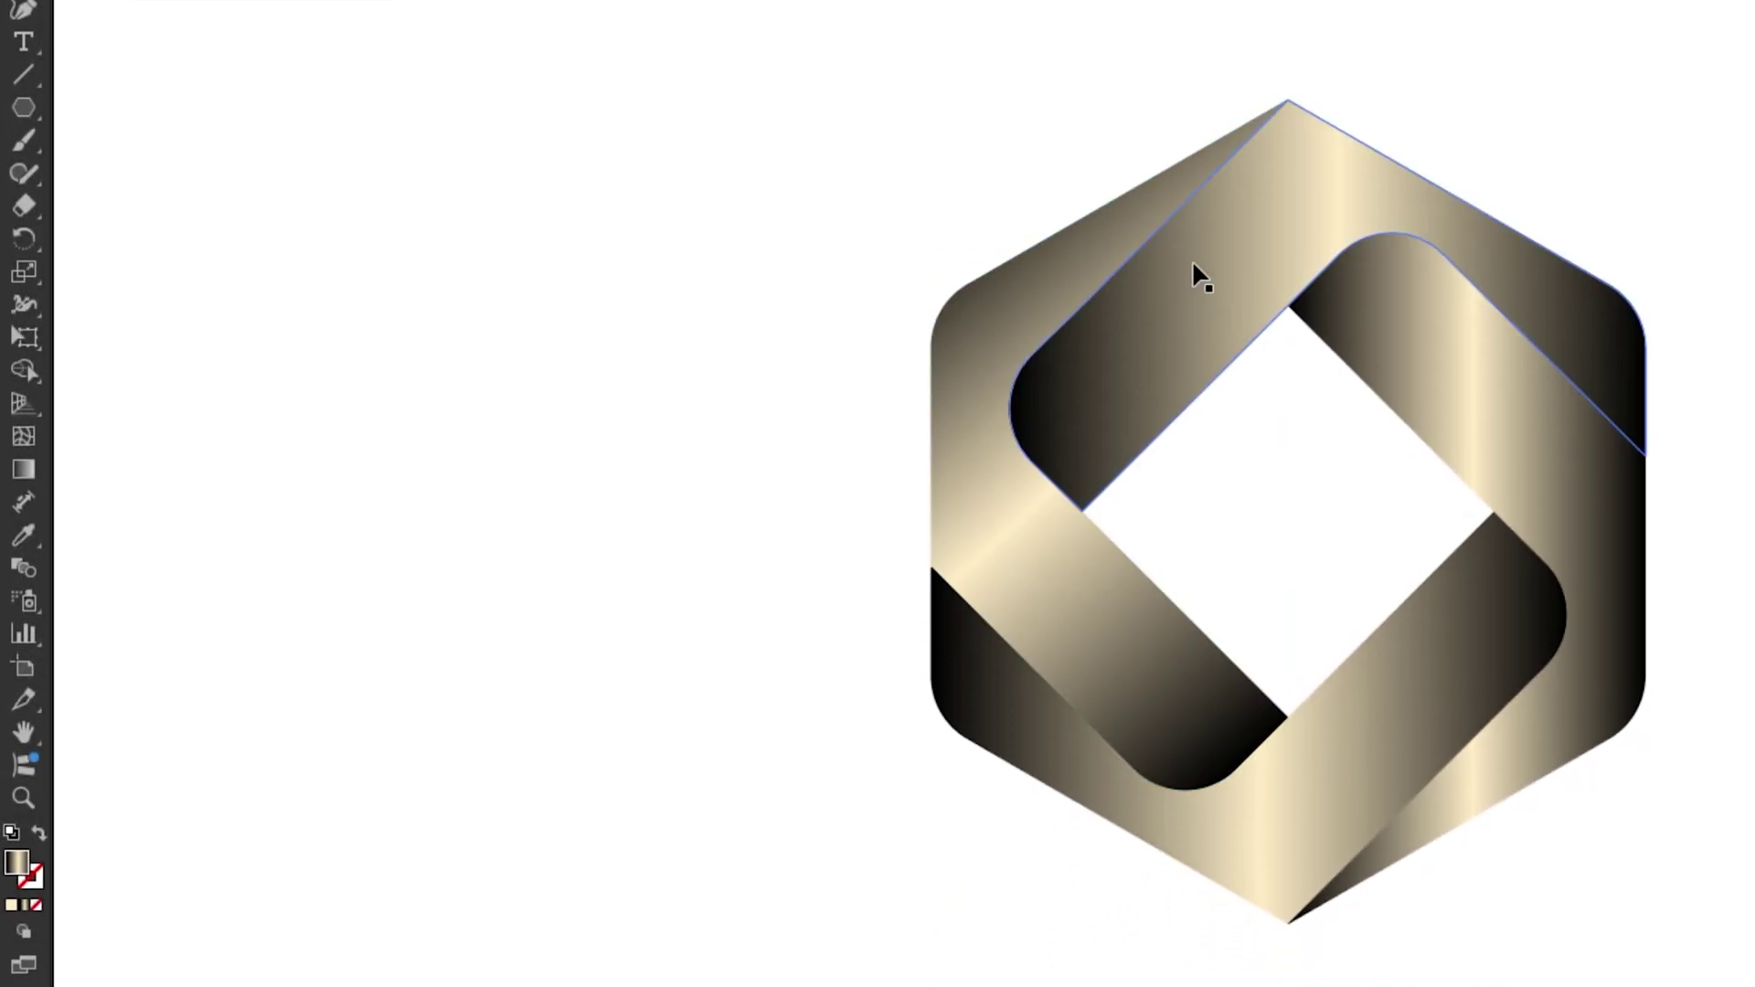
- Run the top band's gradient diagonally, highlight nudged top-right and dark end pulled inward
click(1200, 277)
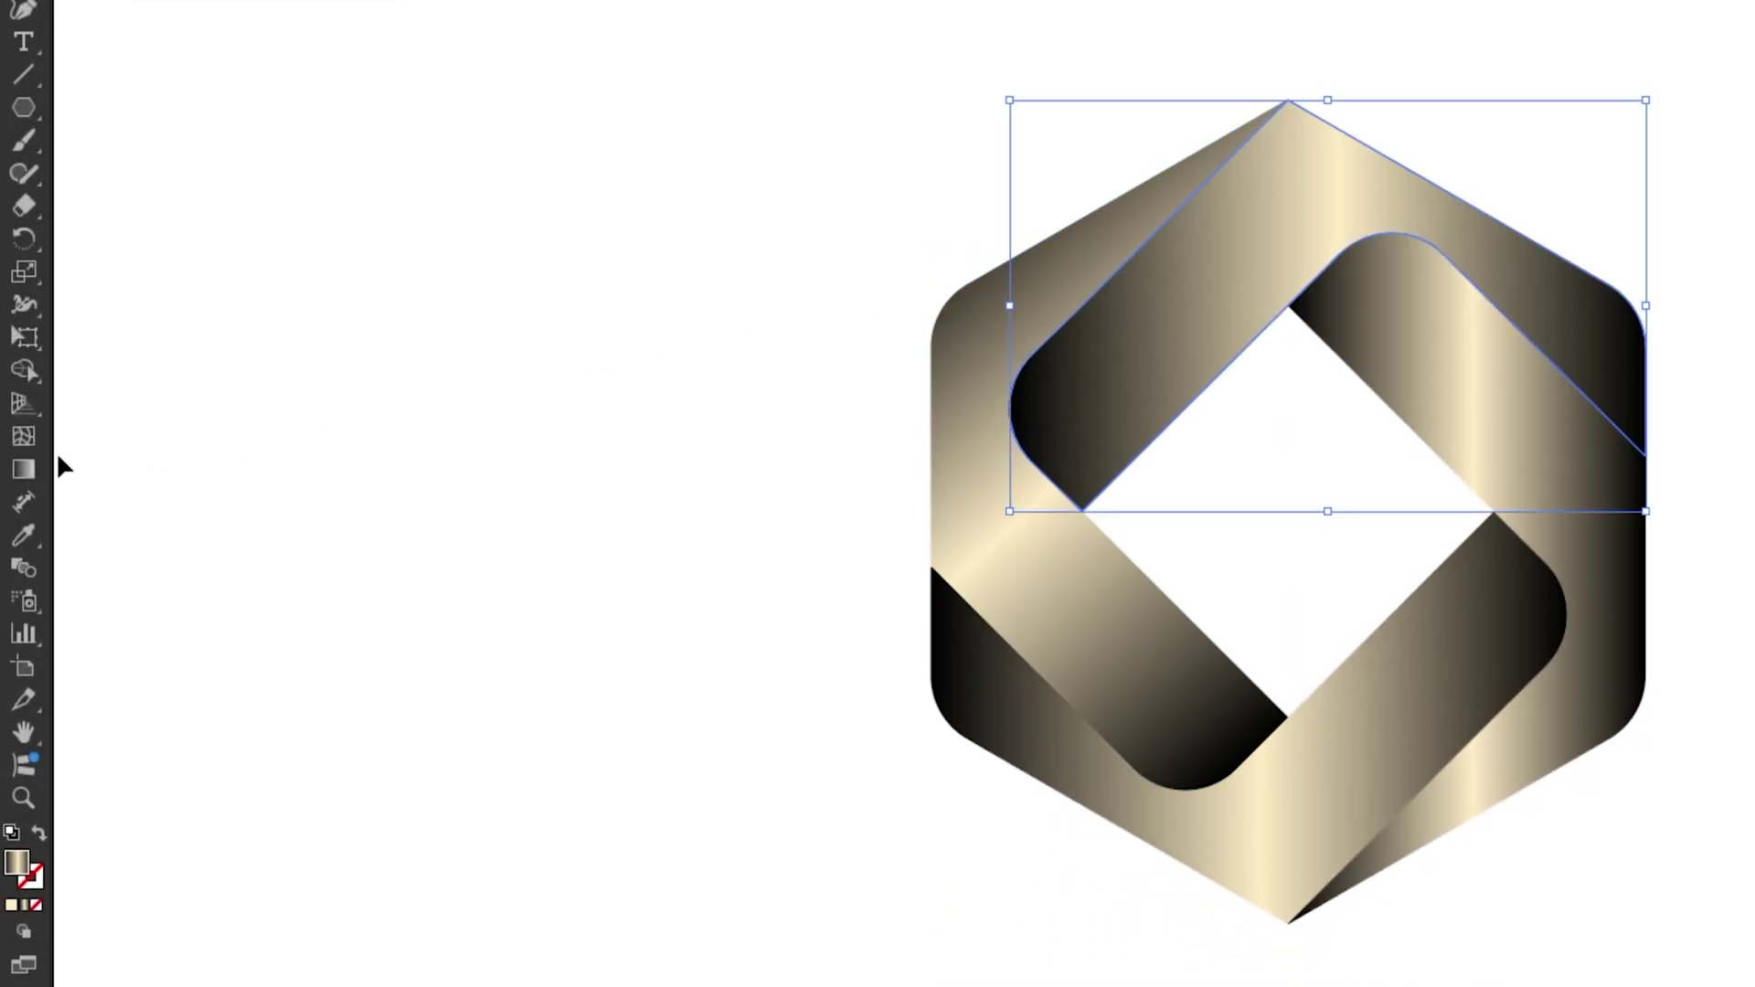
click(31, 460)
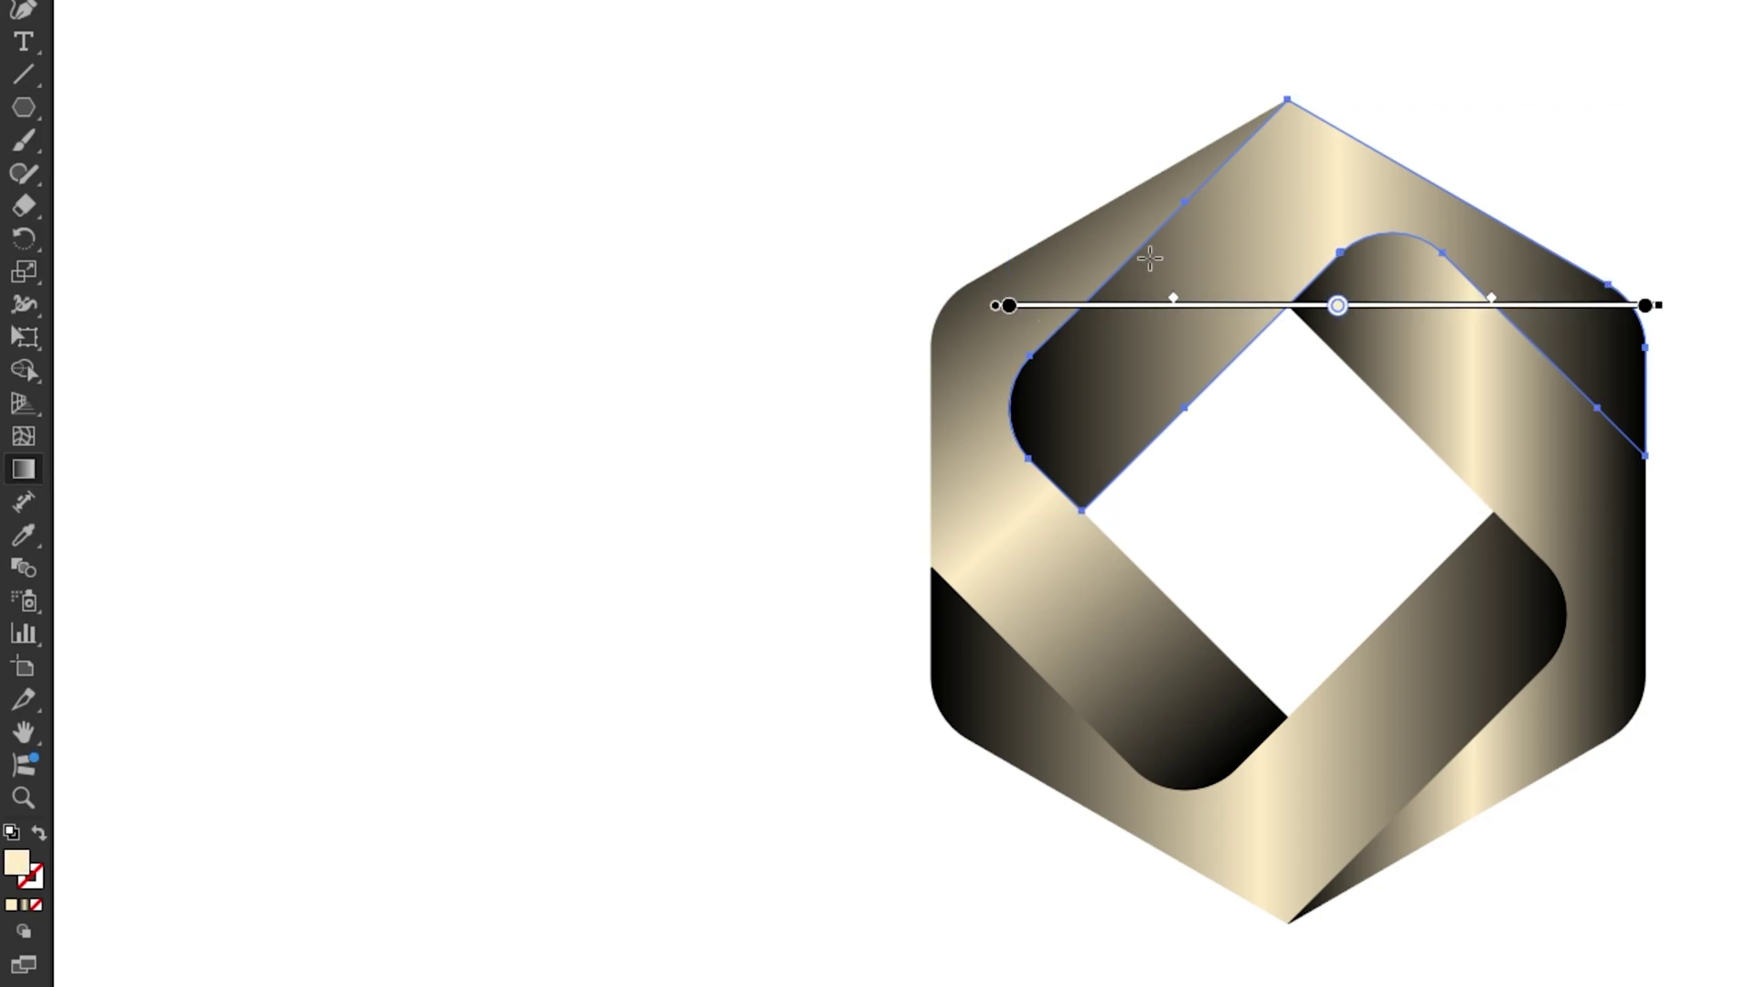
mouse_move(1533, 90)
mouse_down()
mouse_move(1076, 524)
mouse_move(1082, 546)
mouse_up()
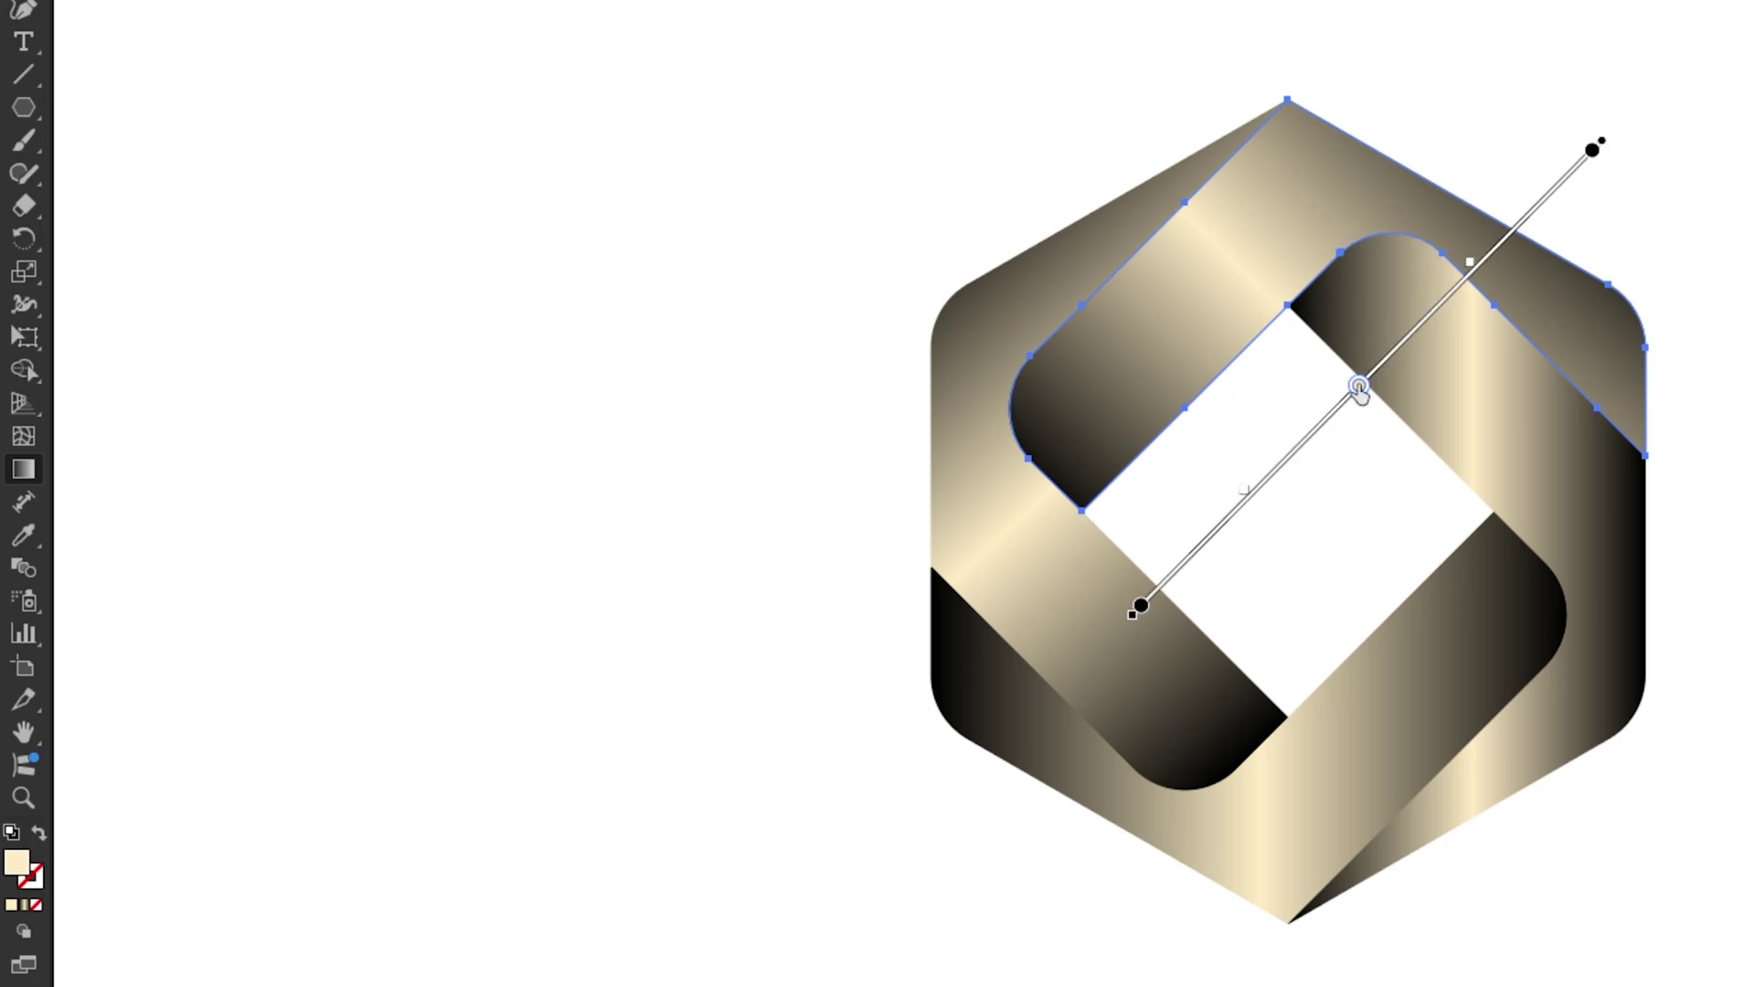
drag(1359, 388, 1379, 365)
click(1592, 151)
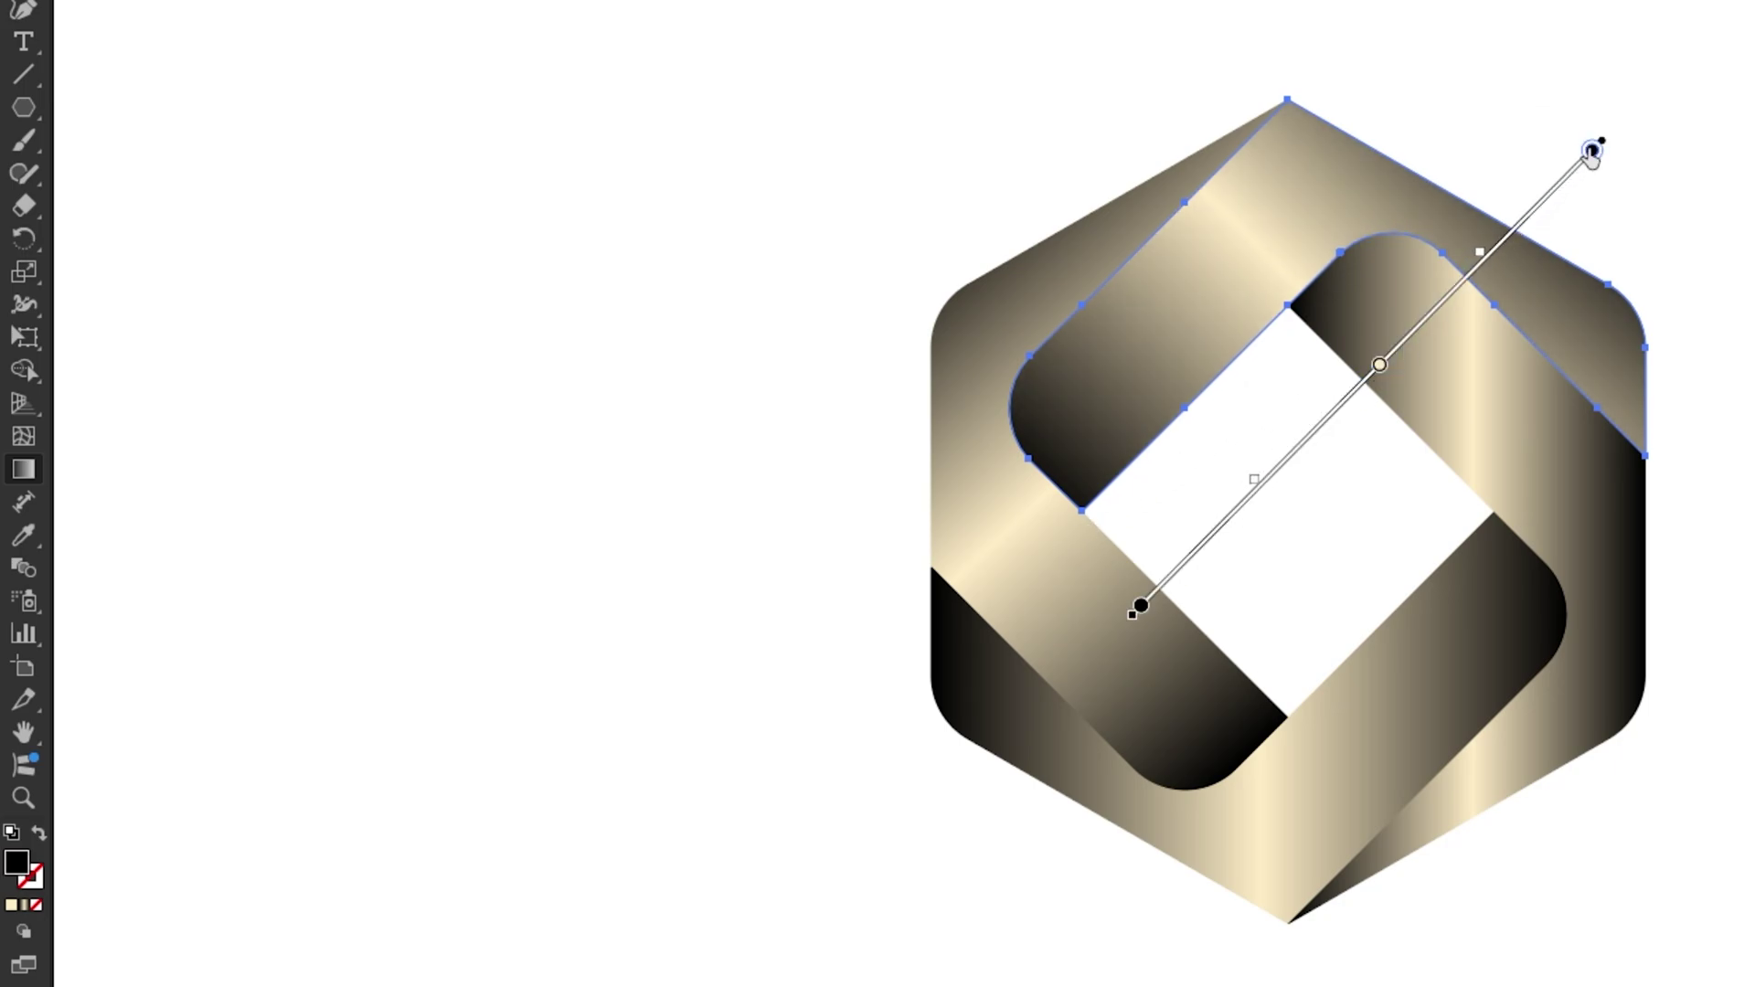
drag(1592, 151, 1576, 167)
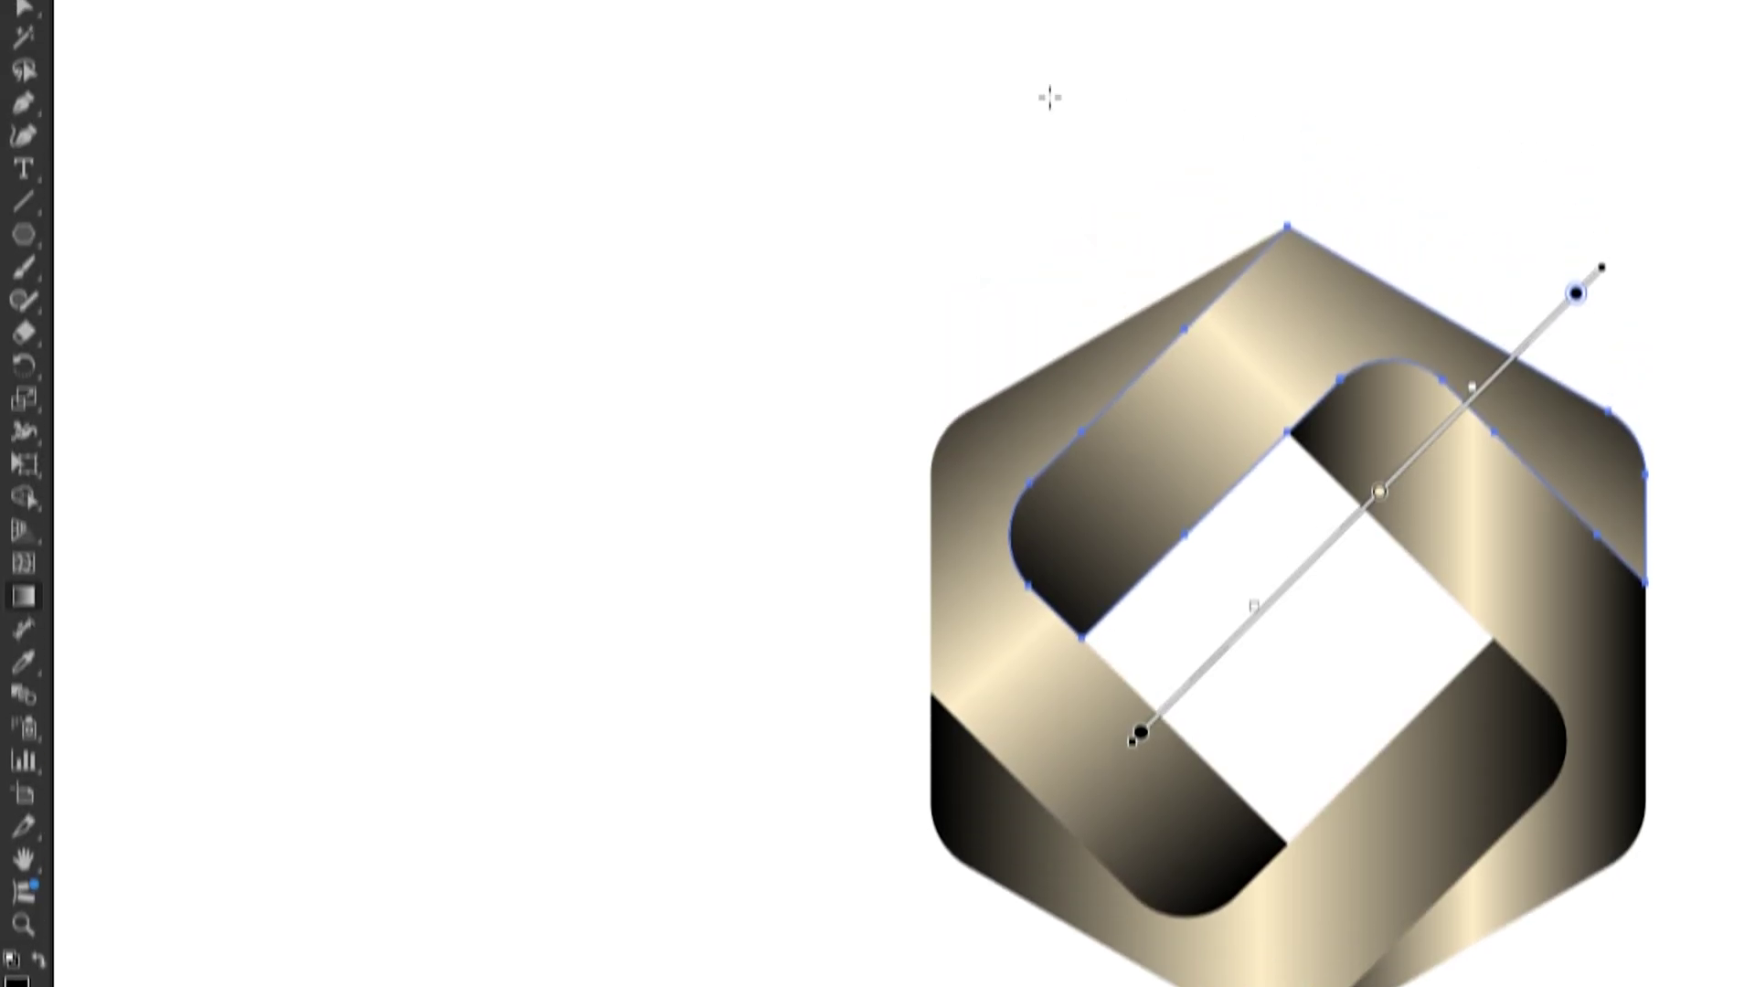
click(28, 146)
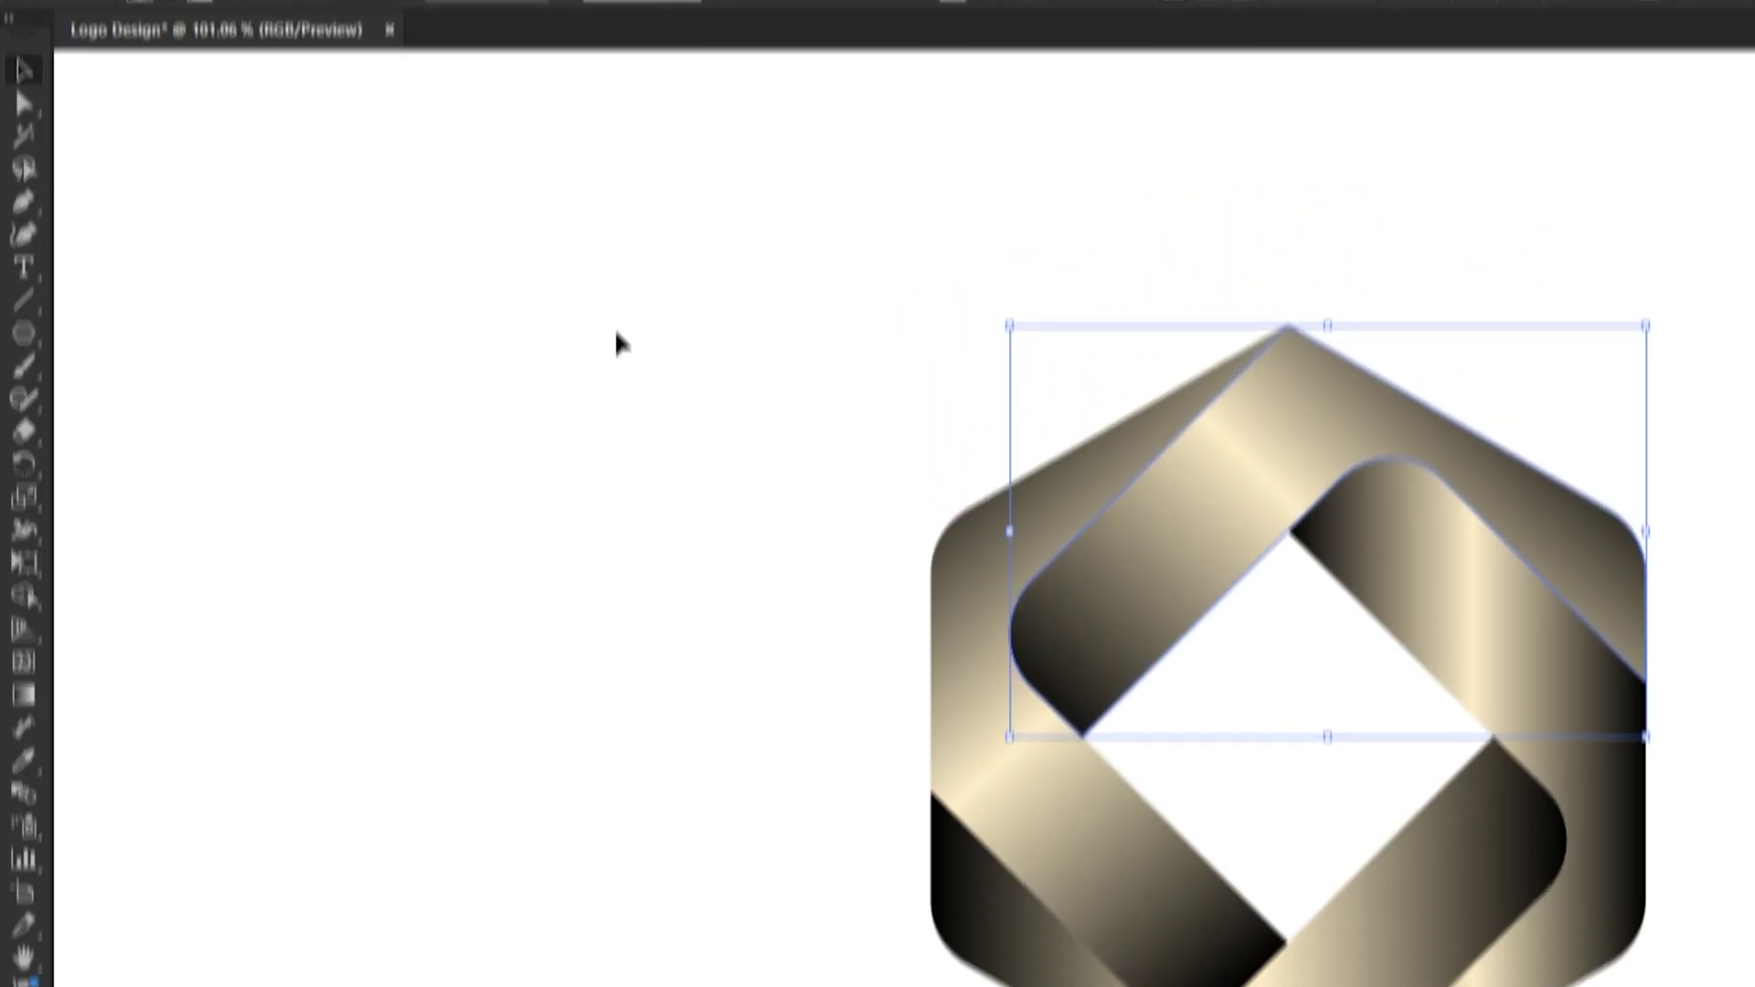
click(616, 274)
- Redraw the right band's gradient diagonally, shifting the cream highlight down and pulling the dark end in
click(1353, 321)
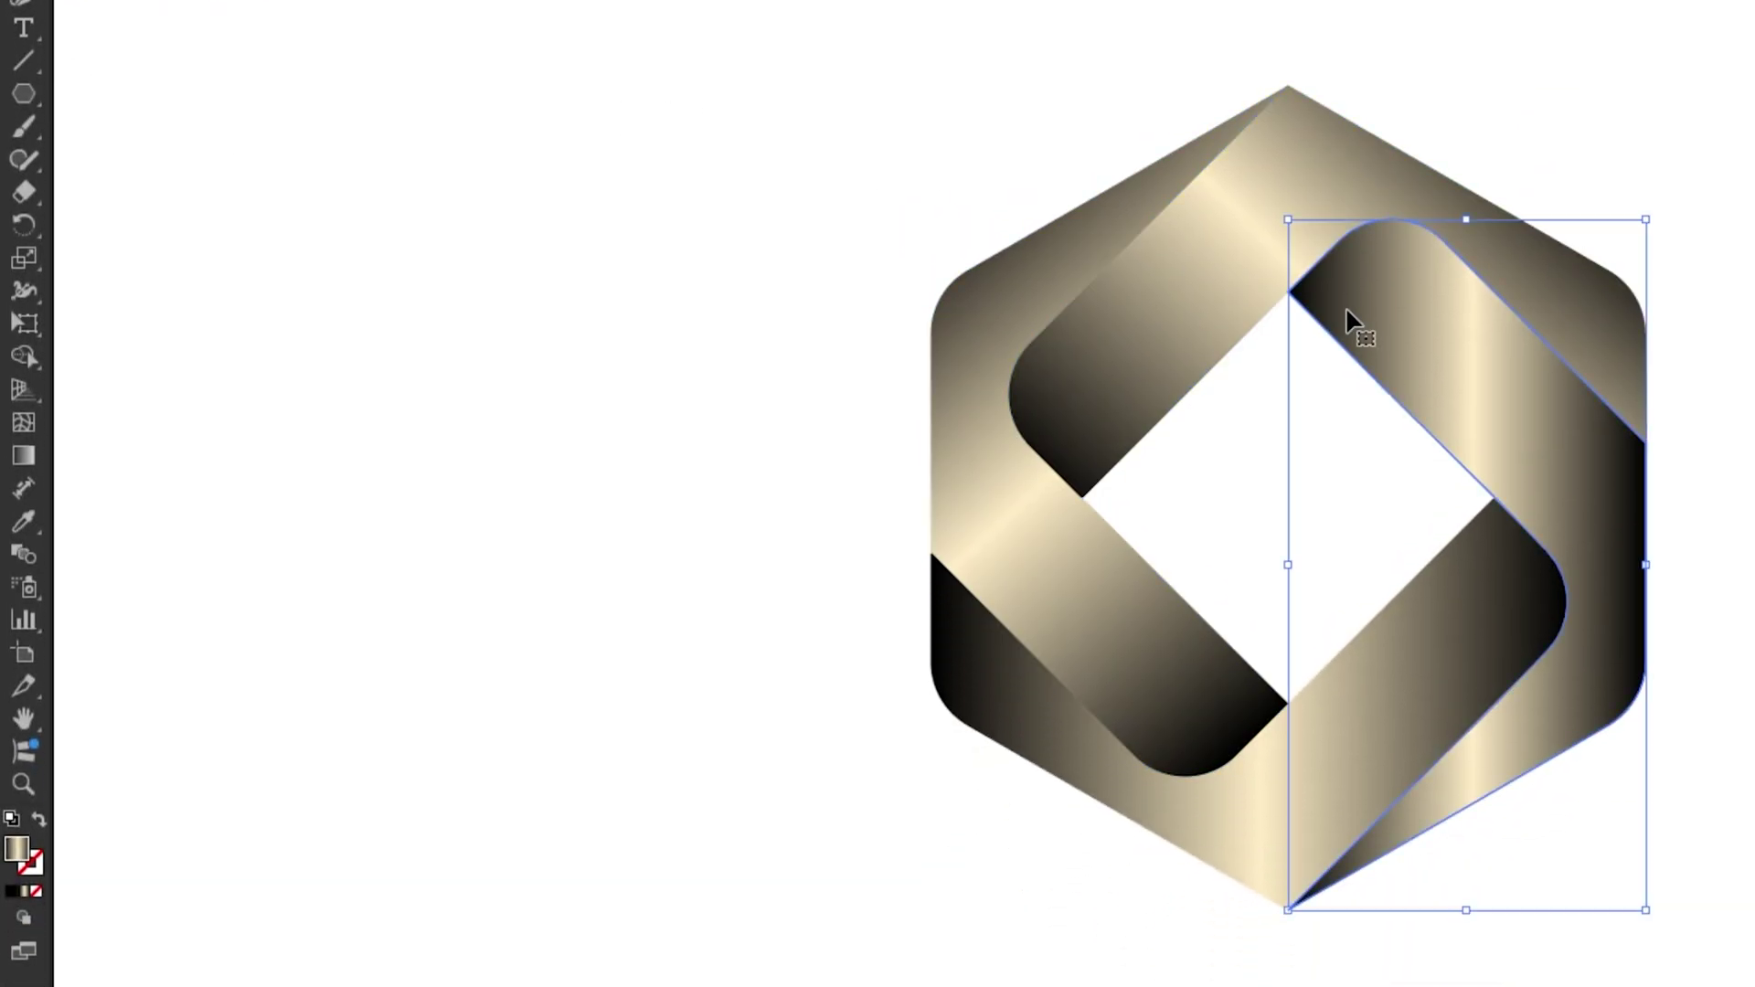
click(32, 454)
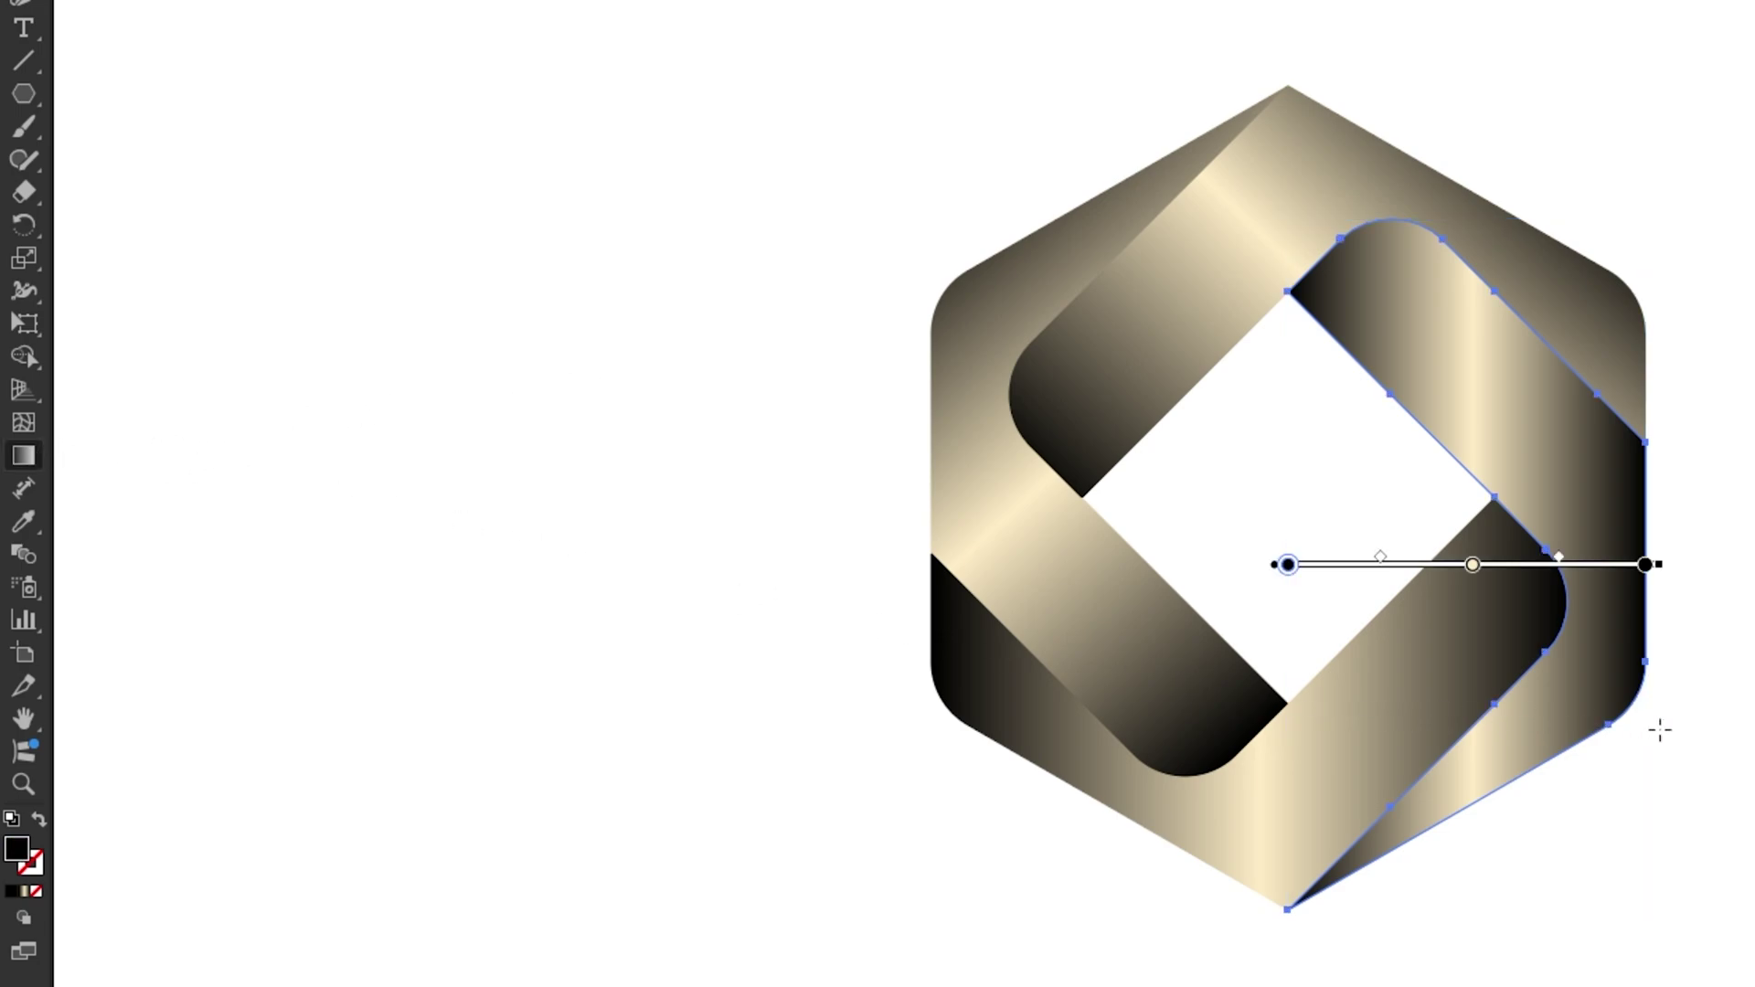
drag(1739, 761, 1268, 287)
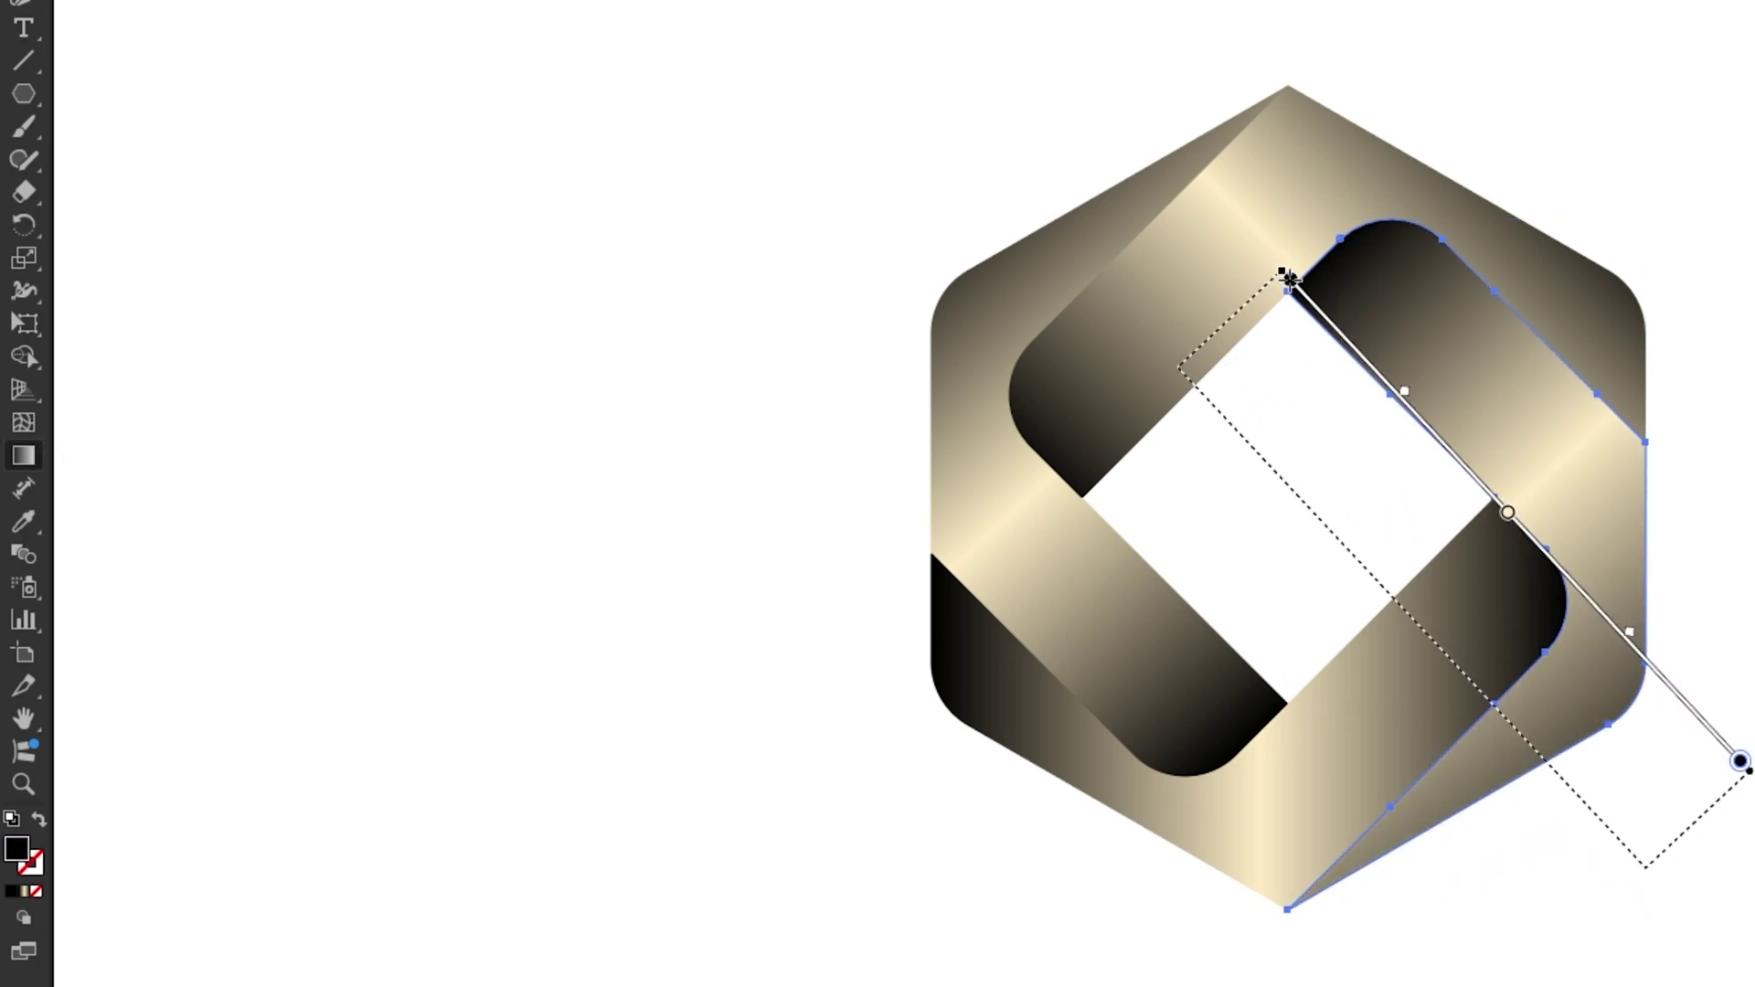
drag(1268, 287, 1251, 308)
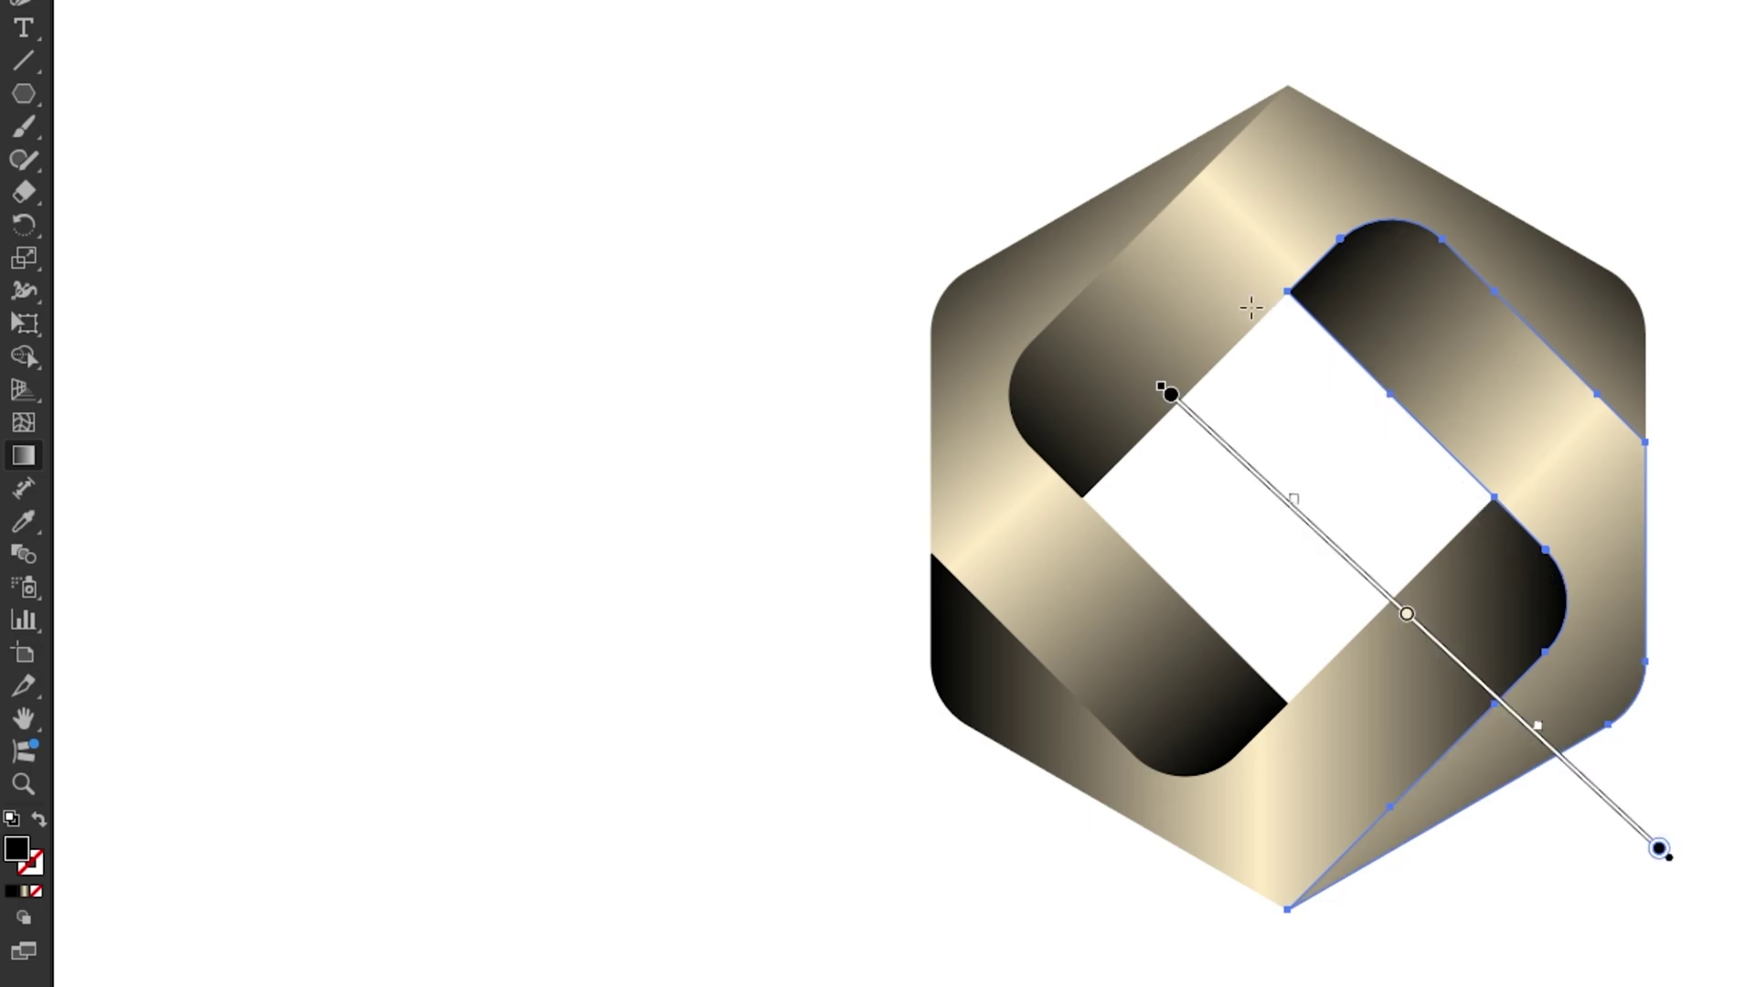
drag(1406, 613, 1413, 619)
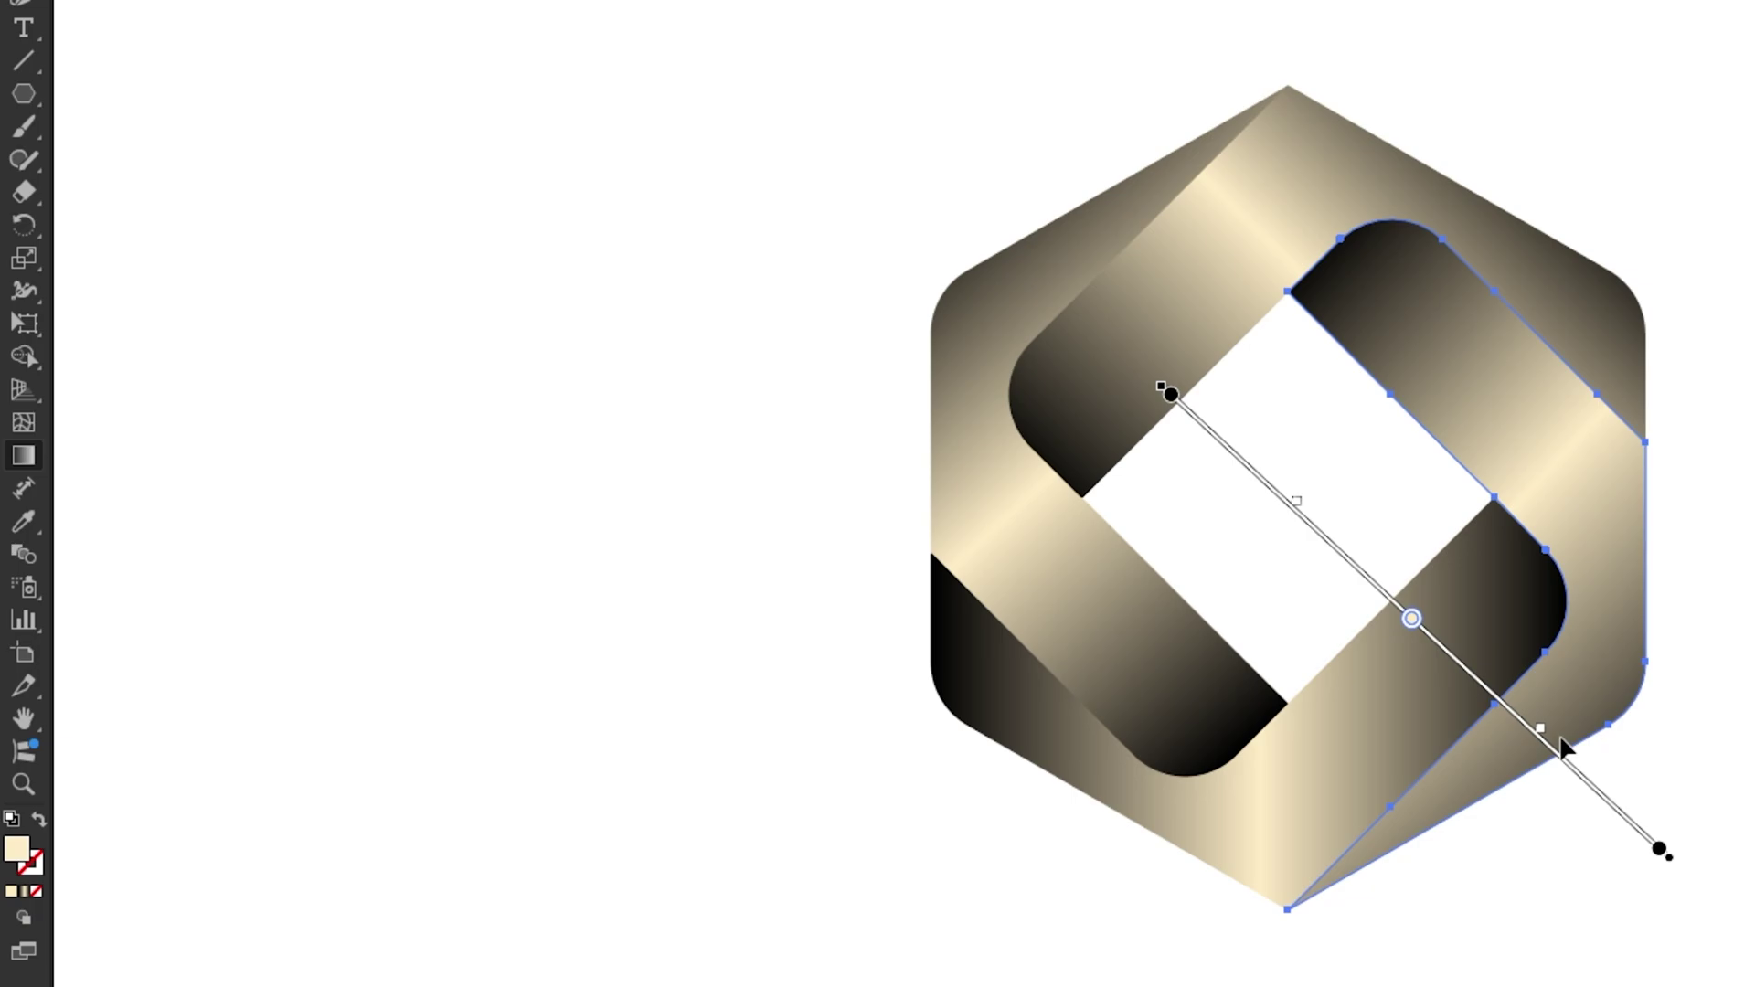
drag(1659, 848, 1611, 803)
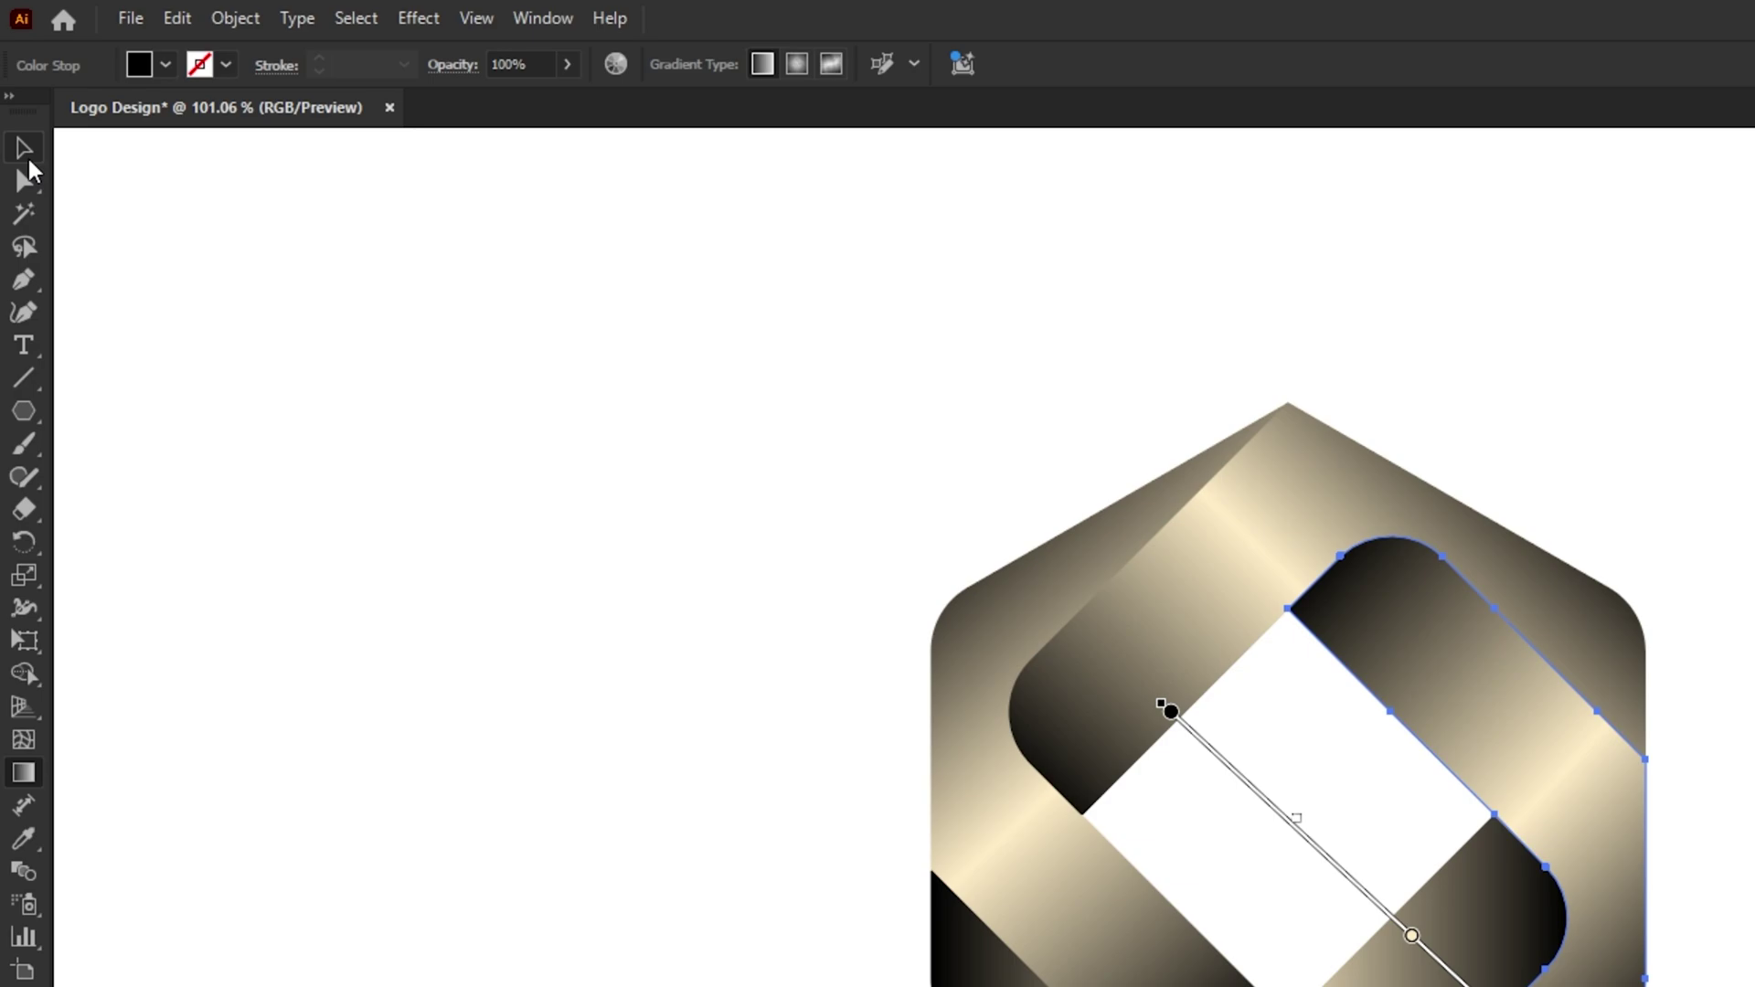
click(24, 148)
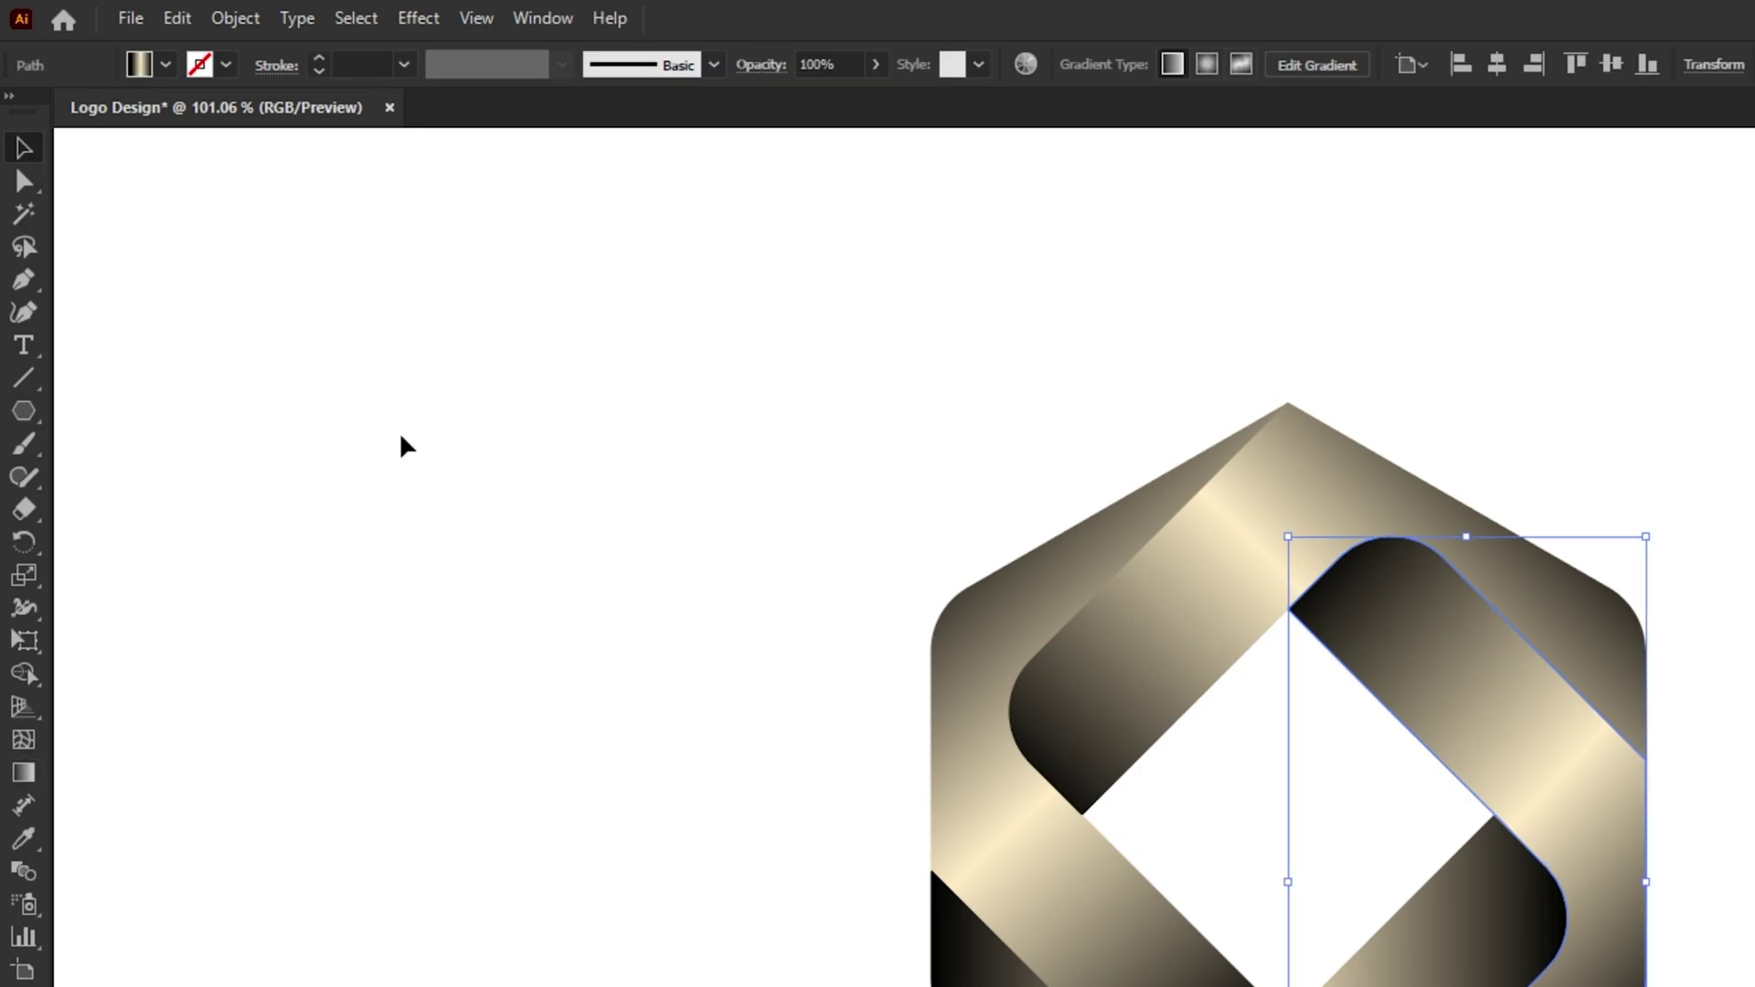
click(540, 521)
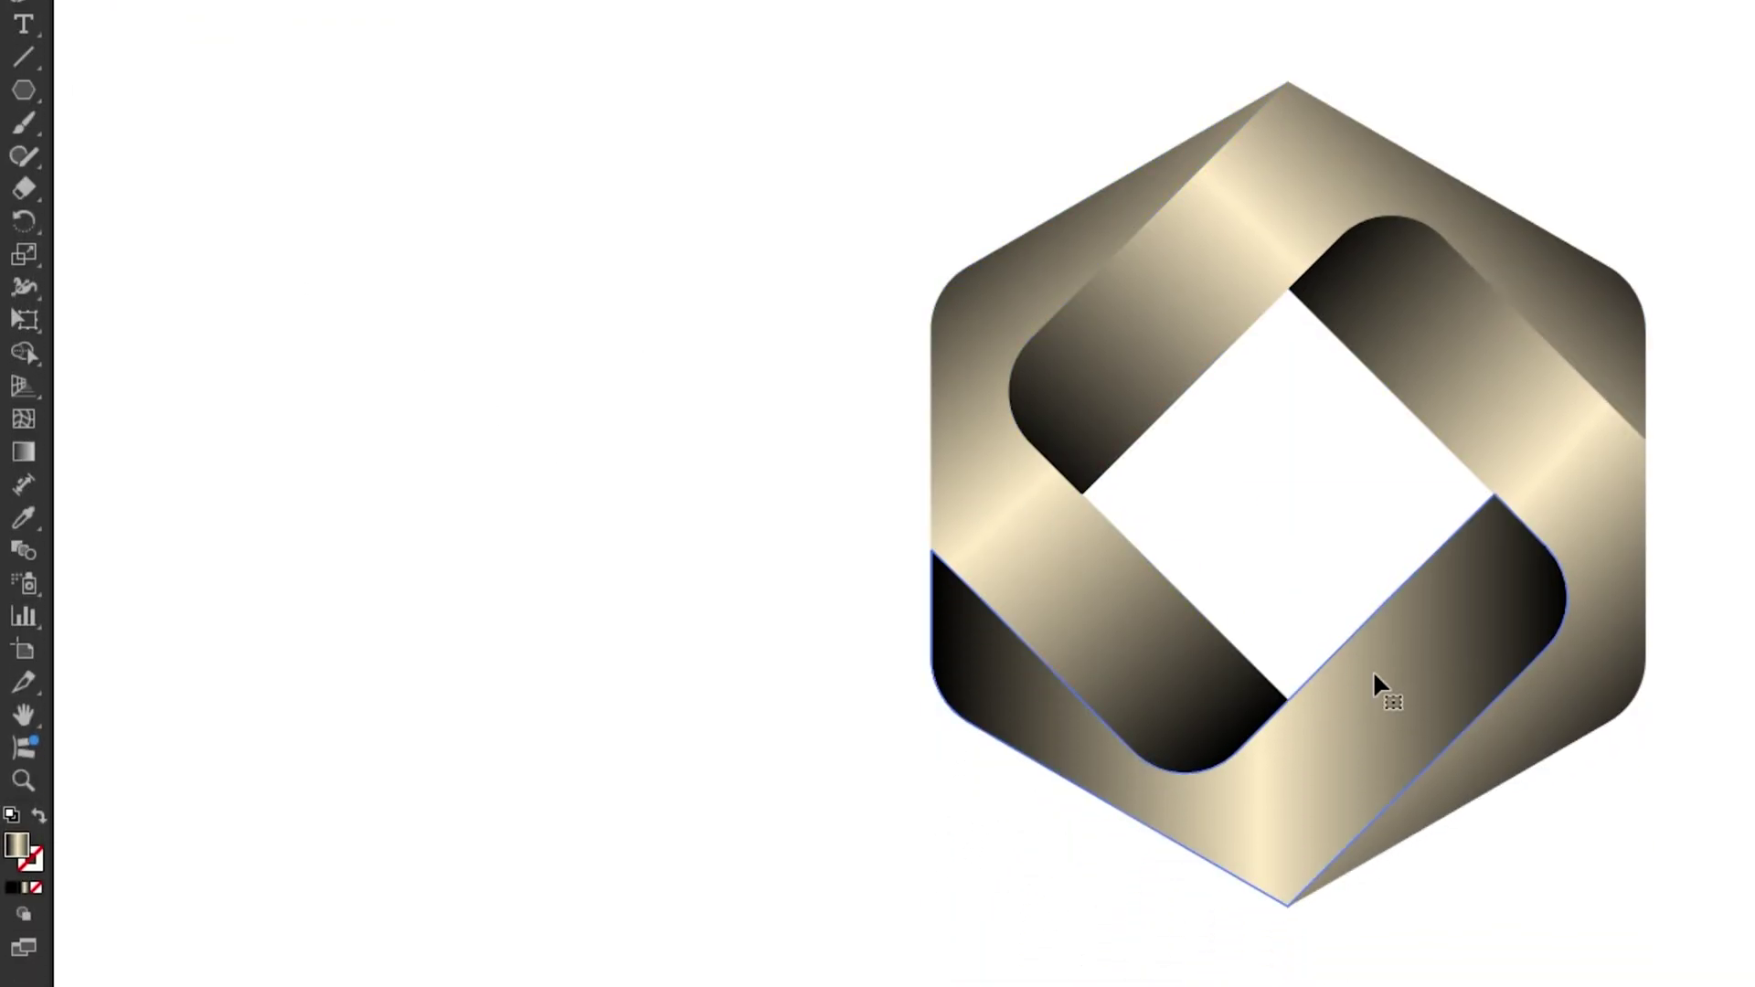
- Run the lower band's gradient diagonally with adjusted highlight and dark start, then deselect
click(1374, 683)
click(26, 448)
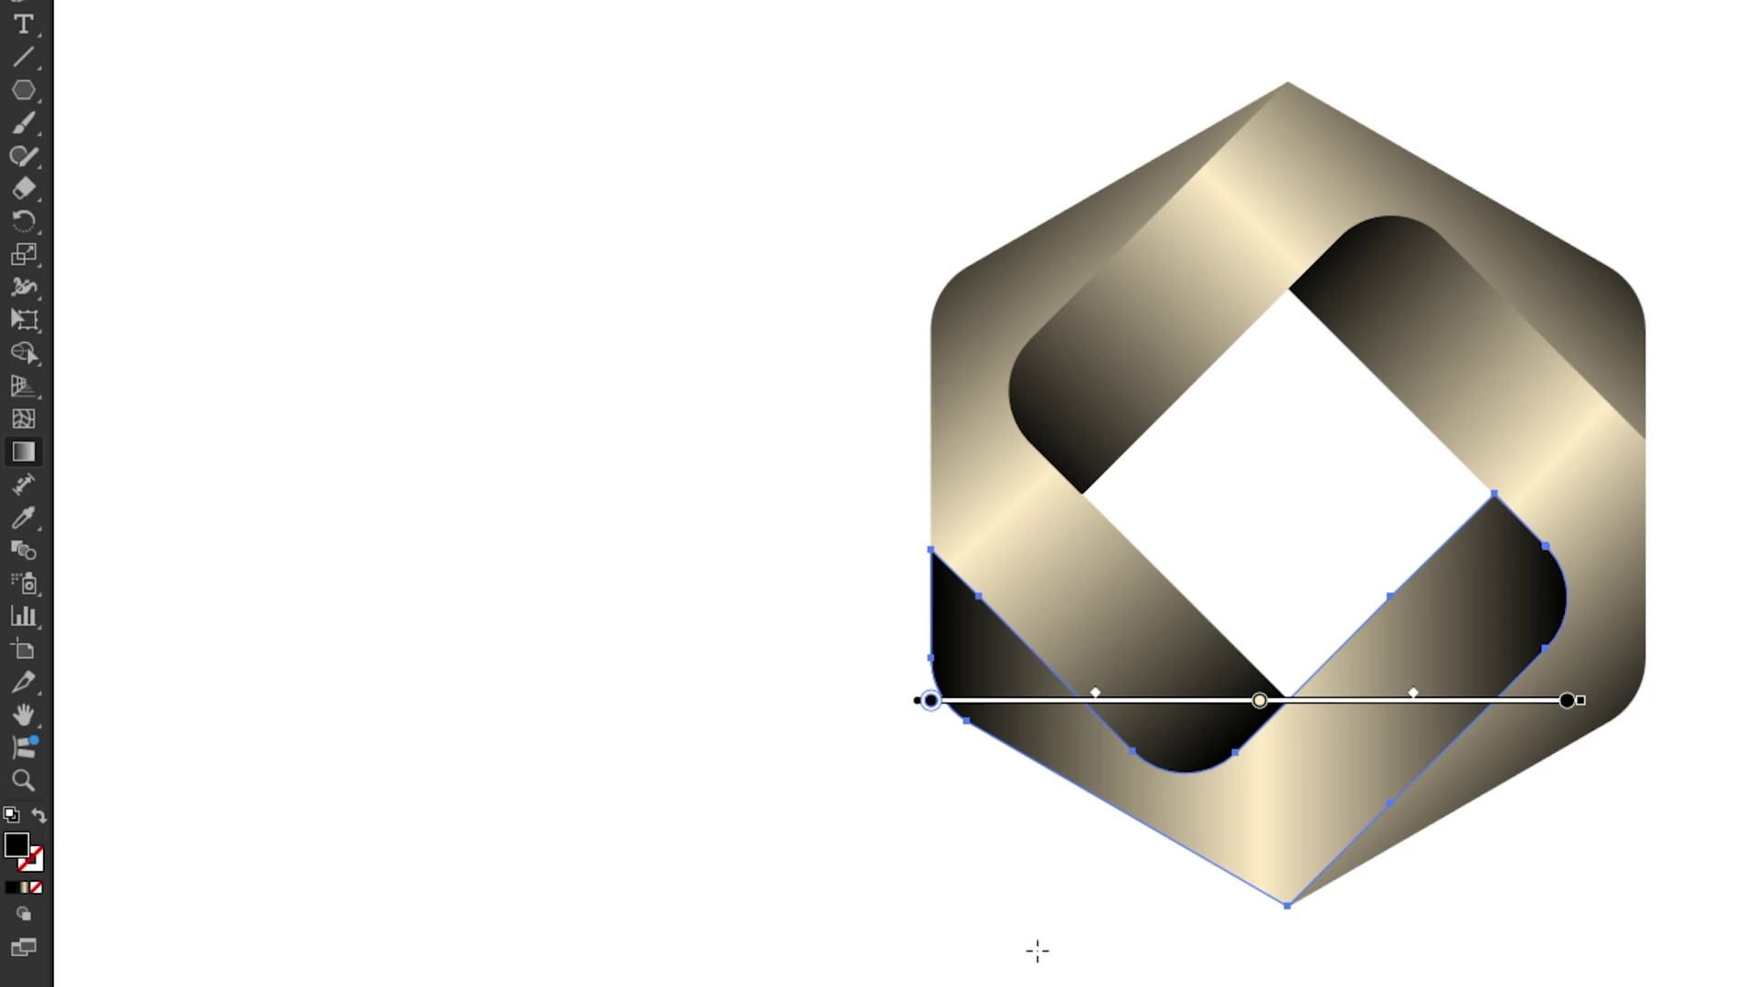
drag(1058, 944, 1499, 498)
drag(1207, 629, 1193, 647)
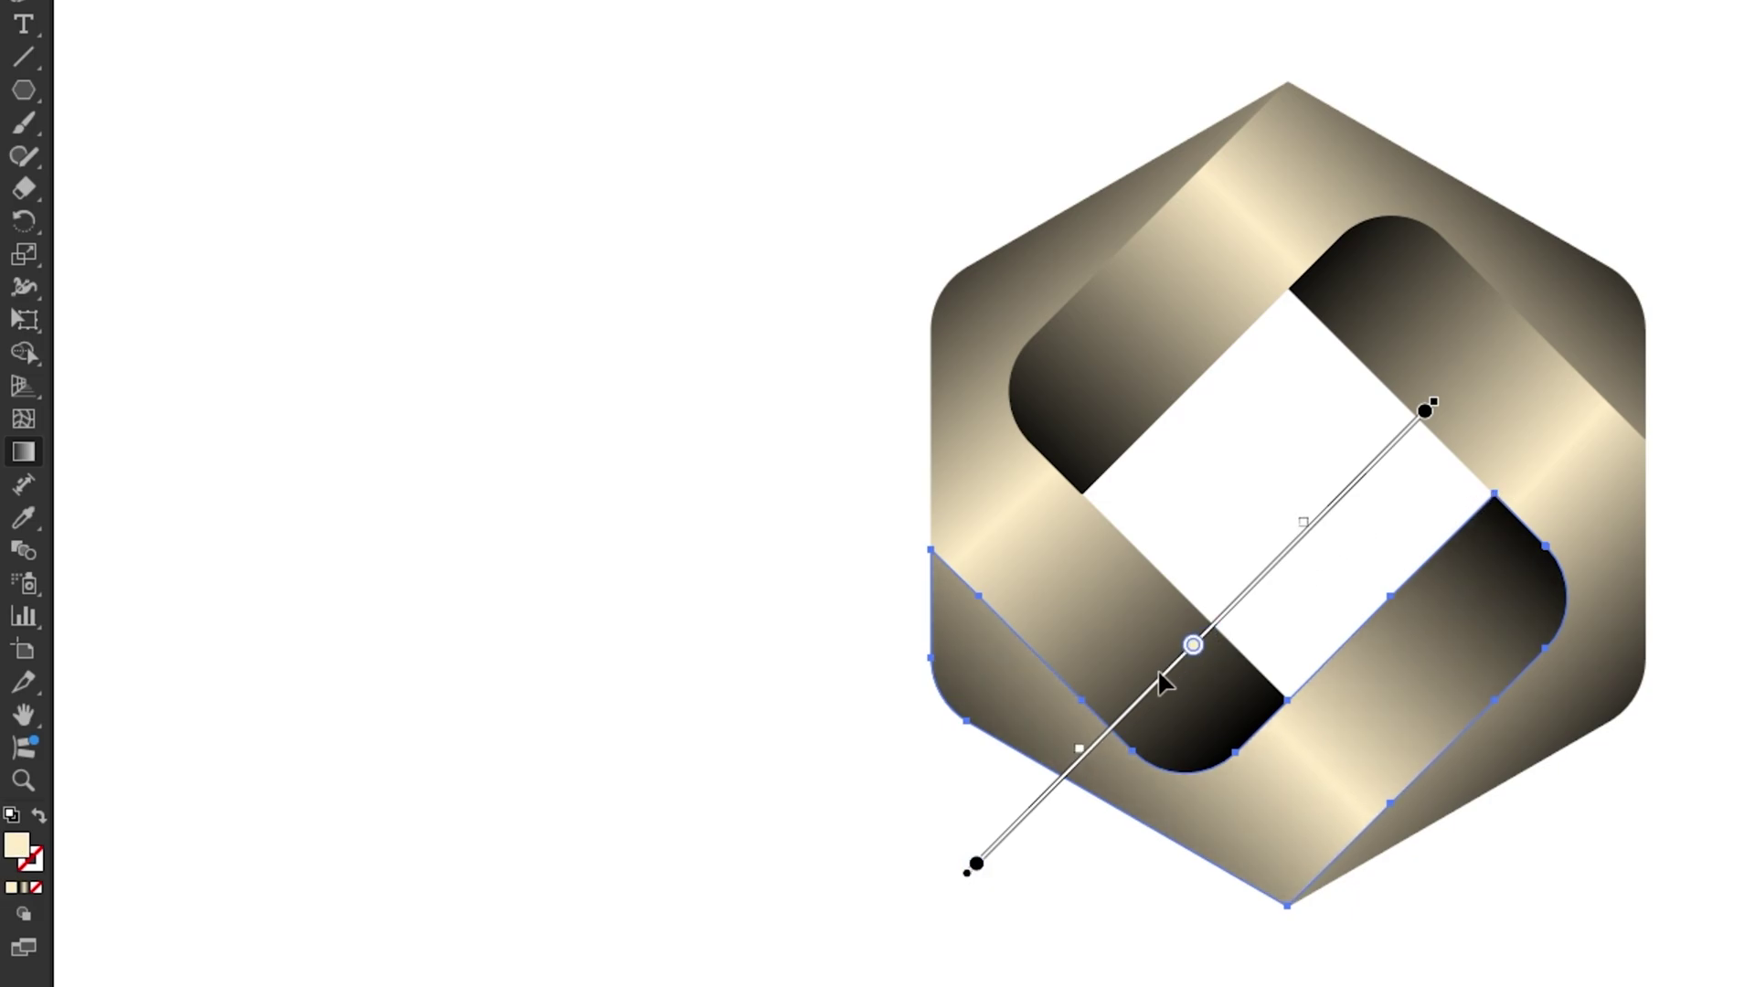
drag(976, 864, 1002, 839)
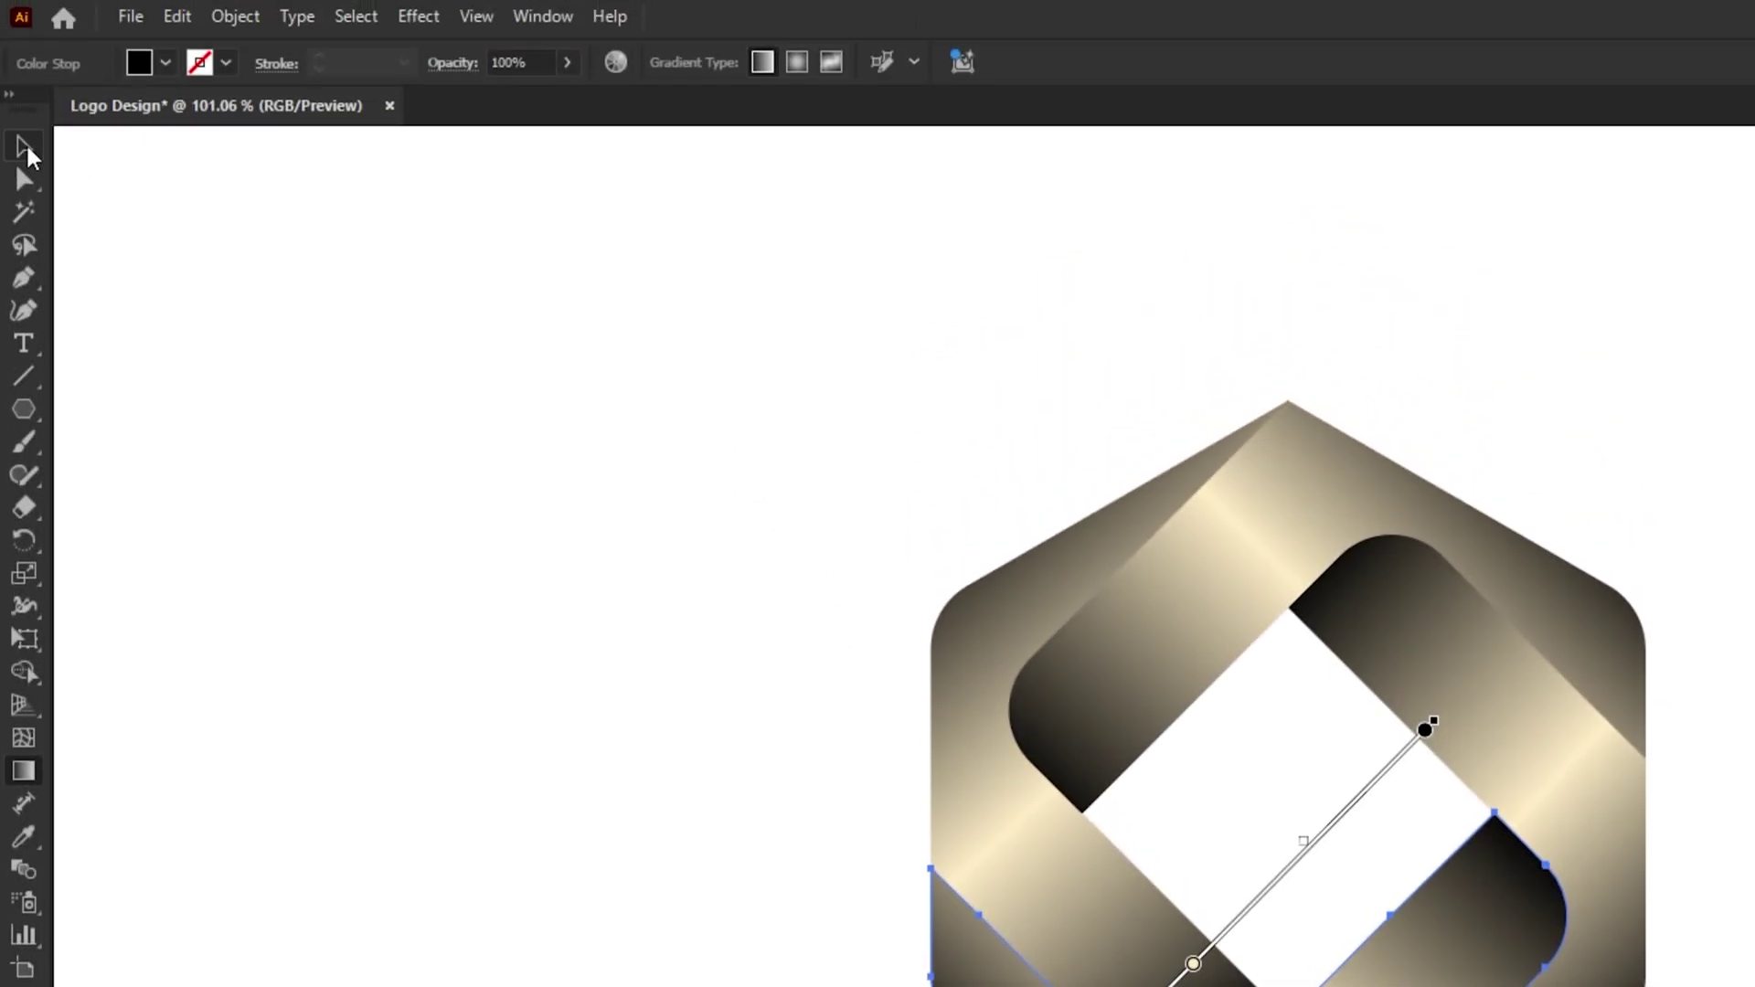
click(24, 145)
click(369, 359)
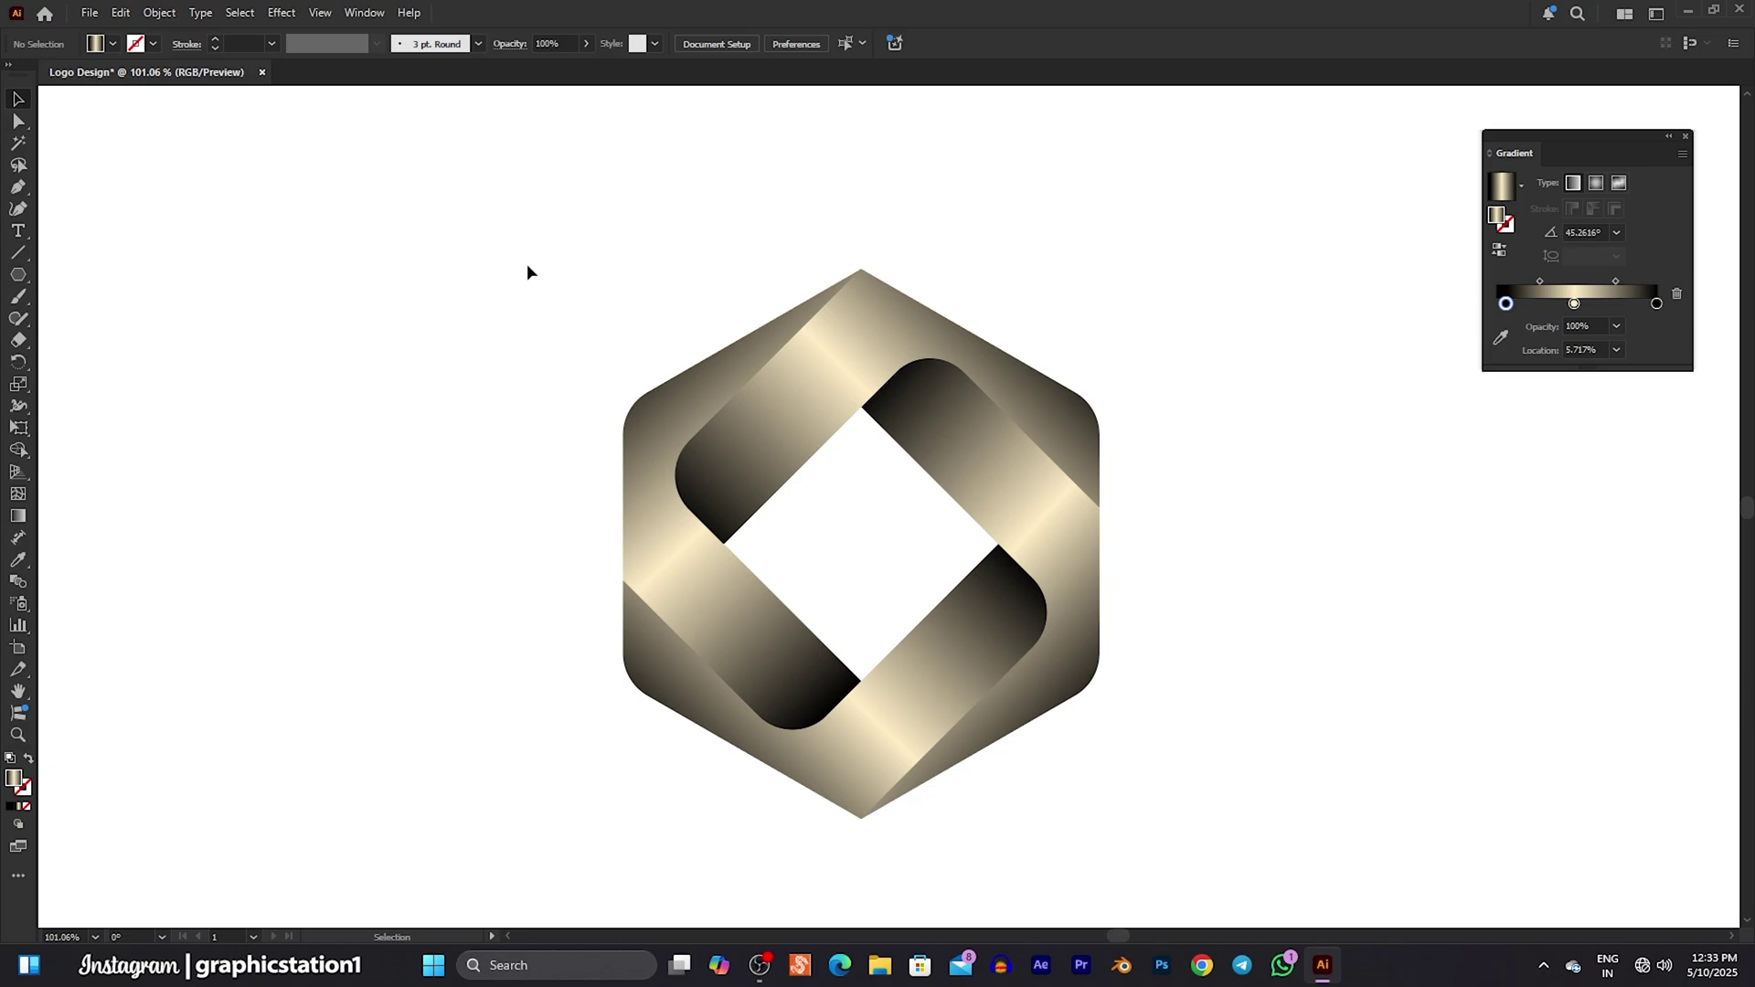
- Copy the whole logo, Paste in Place, and move the duplicate about 487 px left
drag(526, 272, 1049, 793)
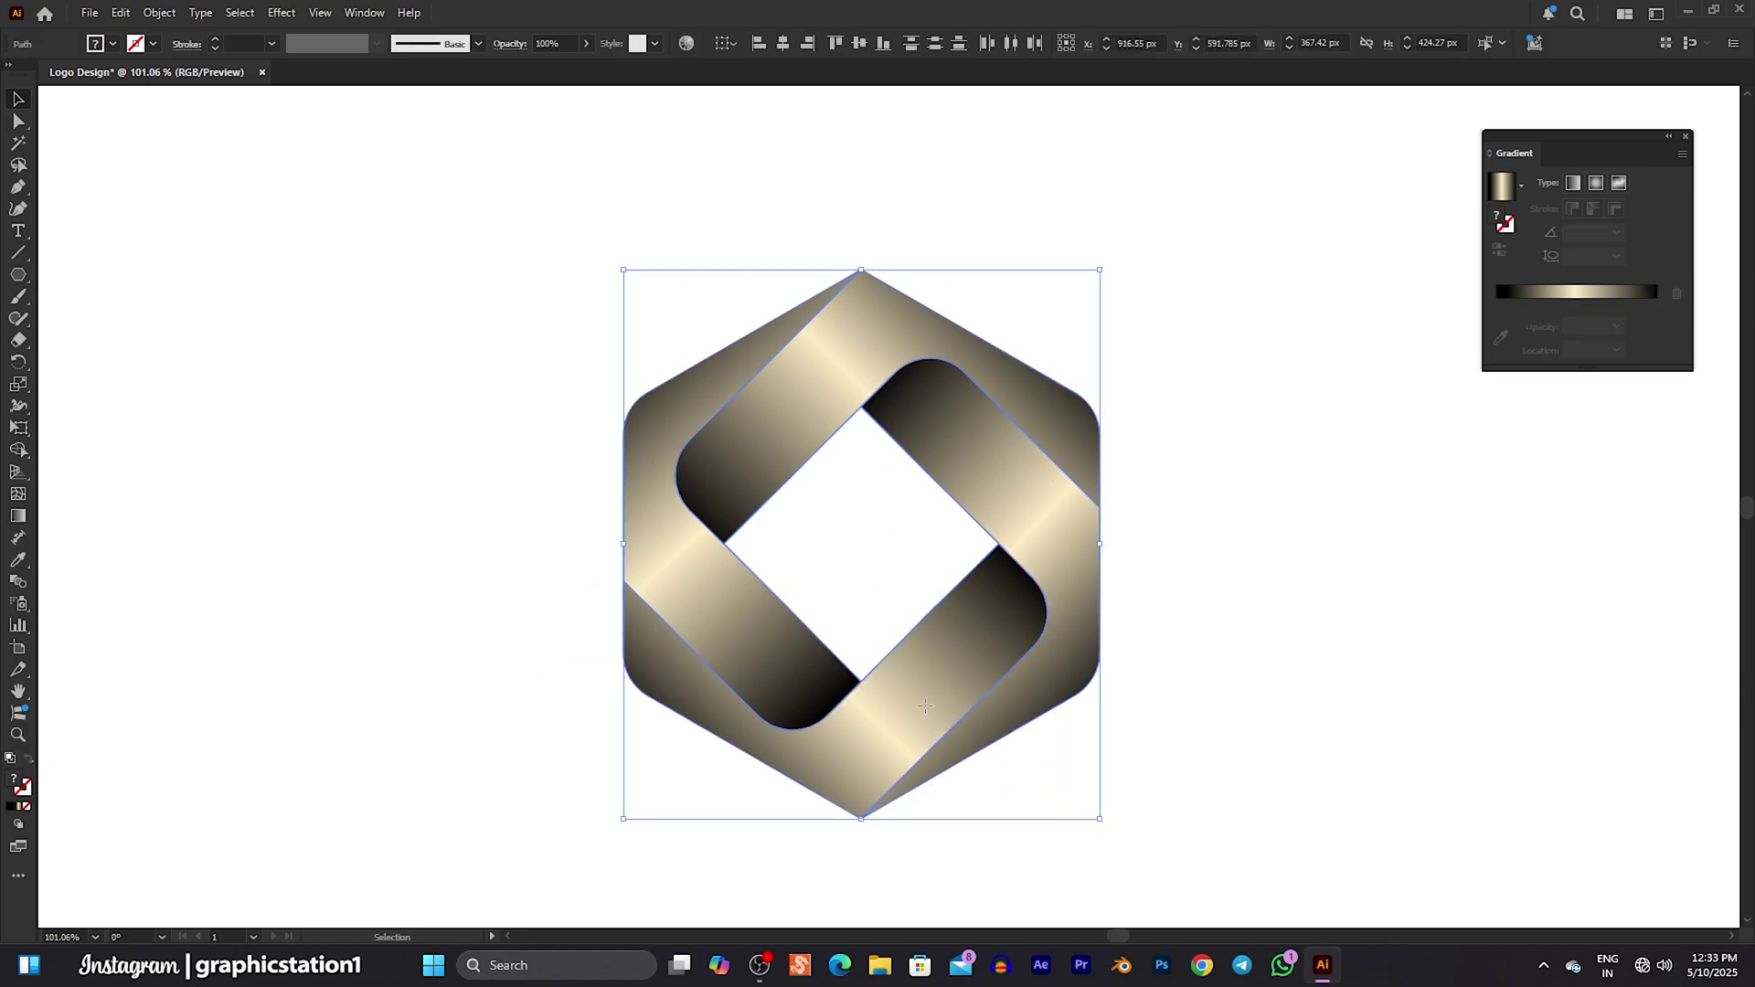
drag(926, 705, 1190, 624)
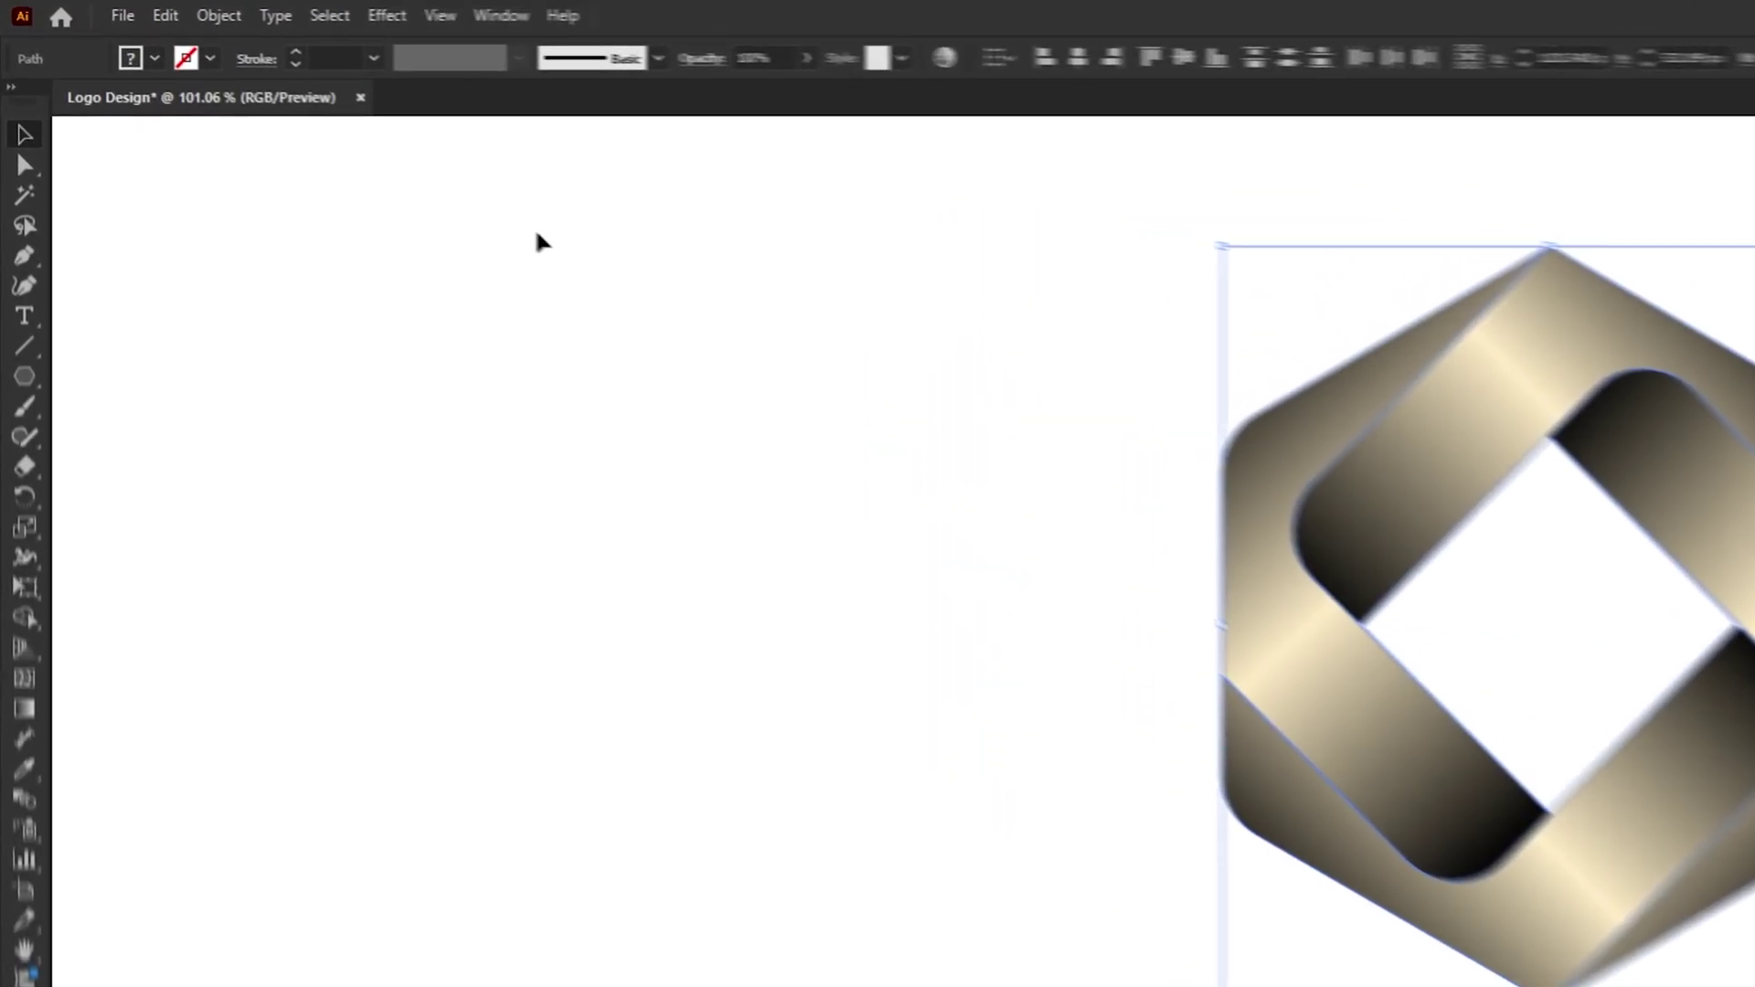
click(178, 16)
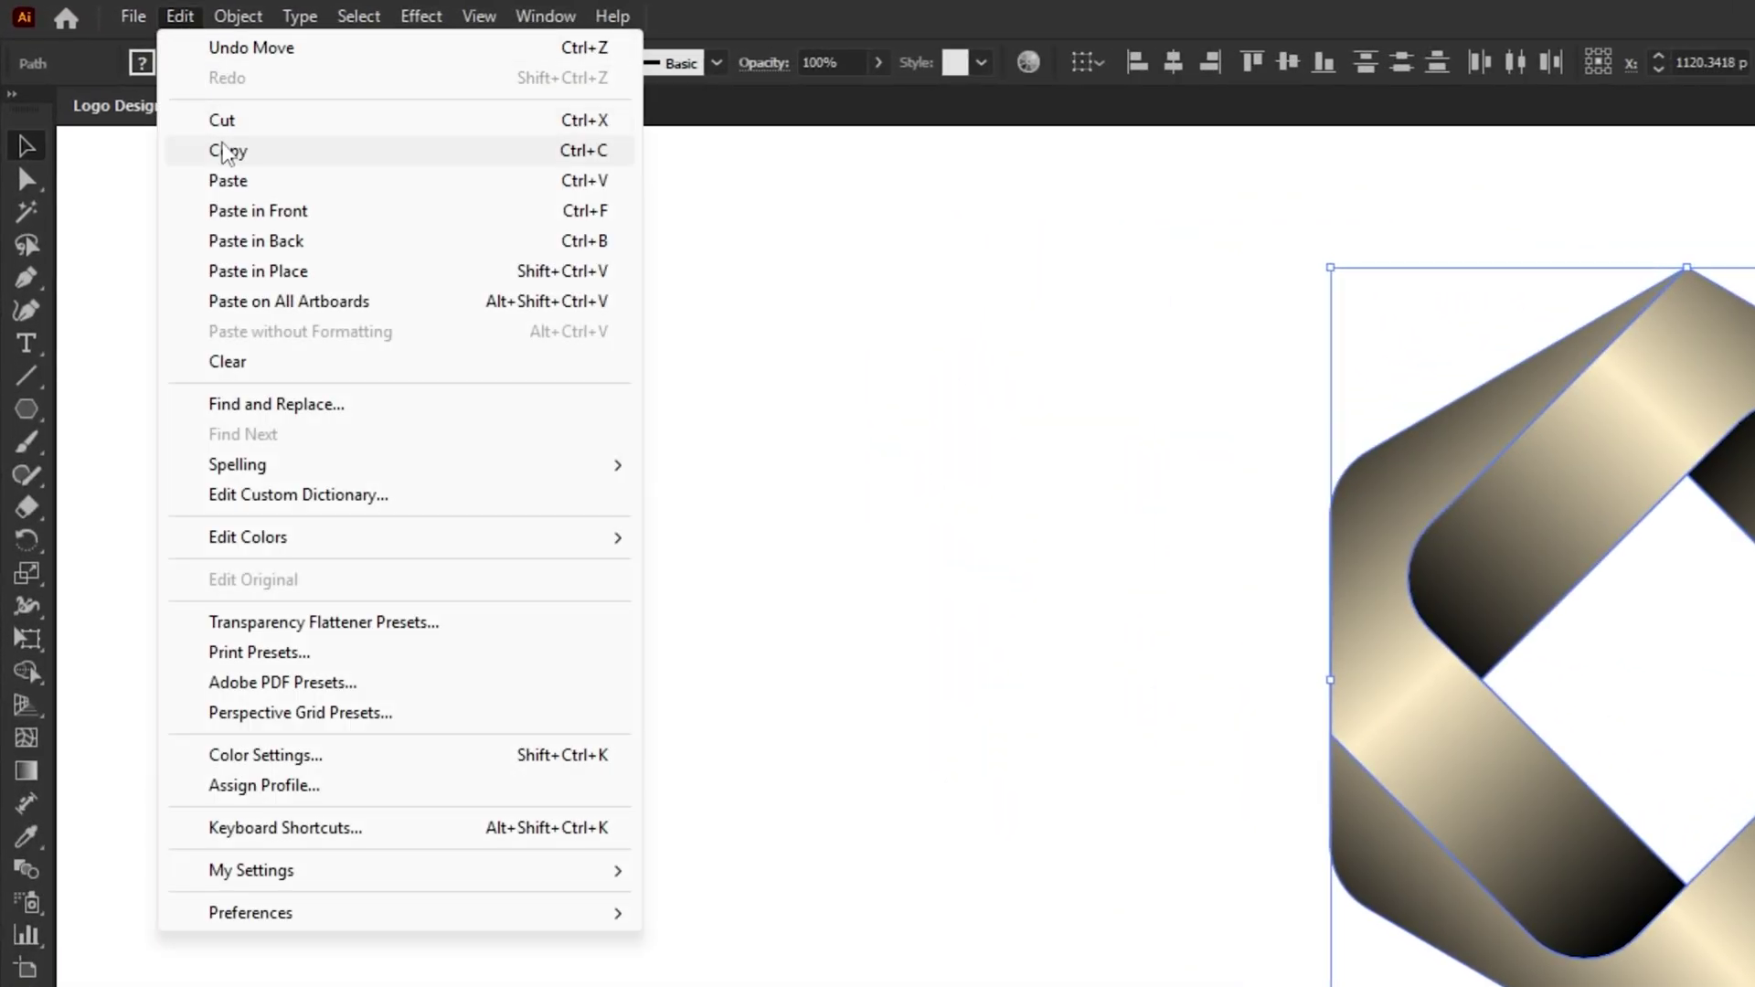
click(224, 151)
click(179, 16)
click(330, 271)
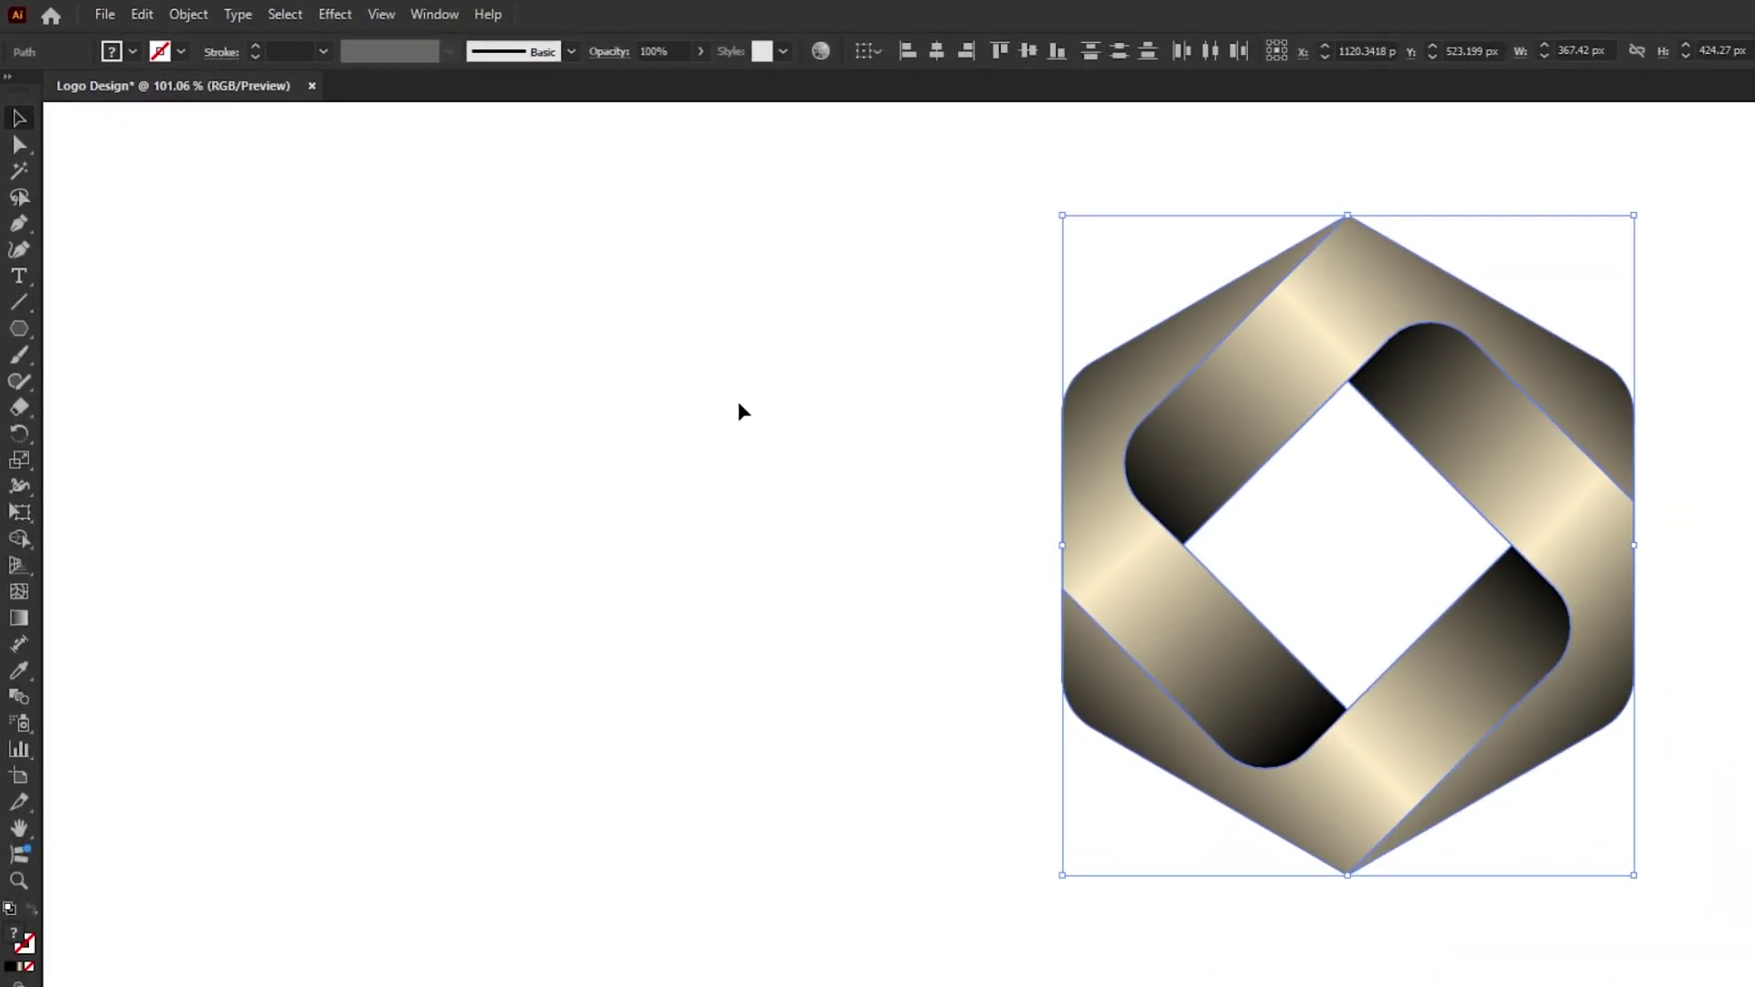
drag(1171, 468, 211, 454)
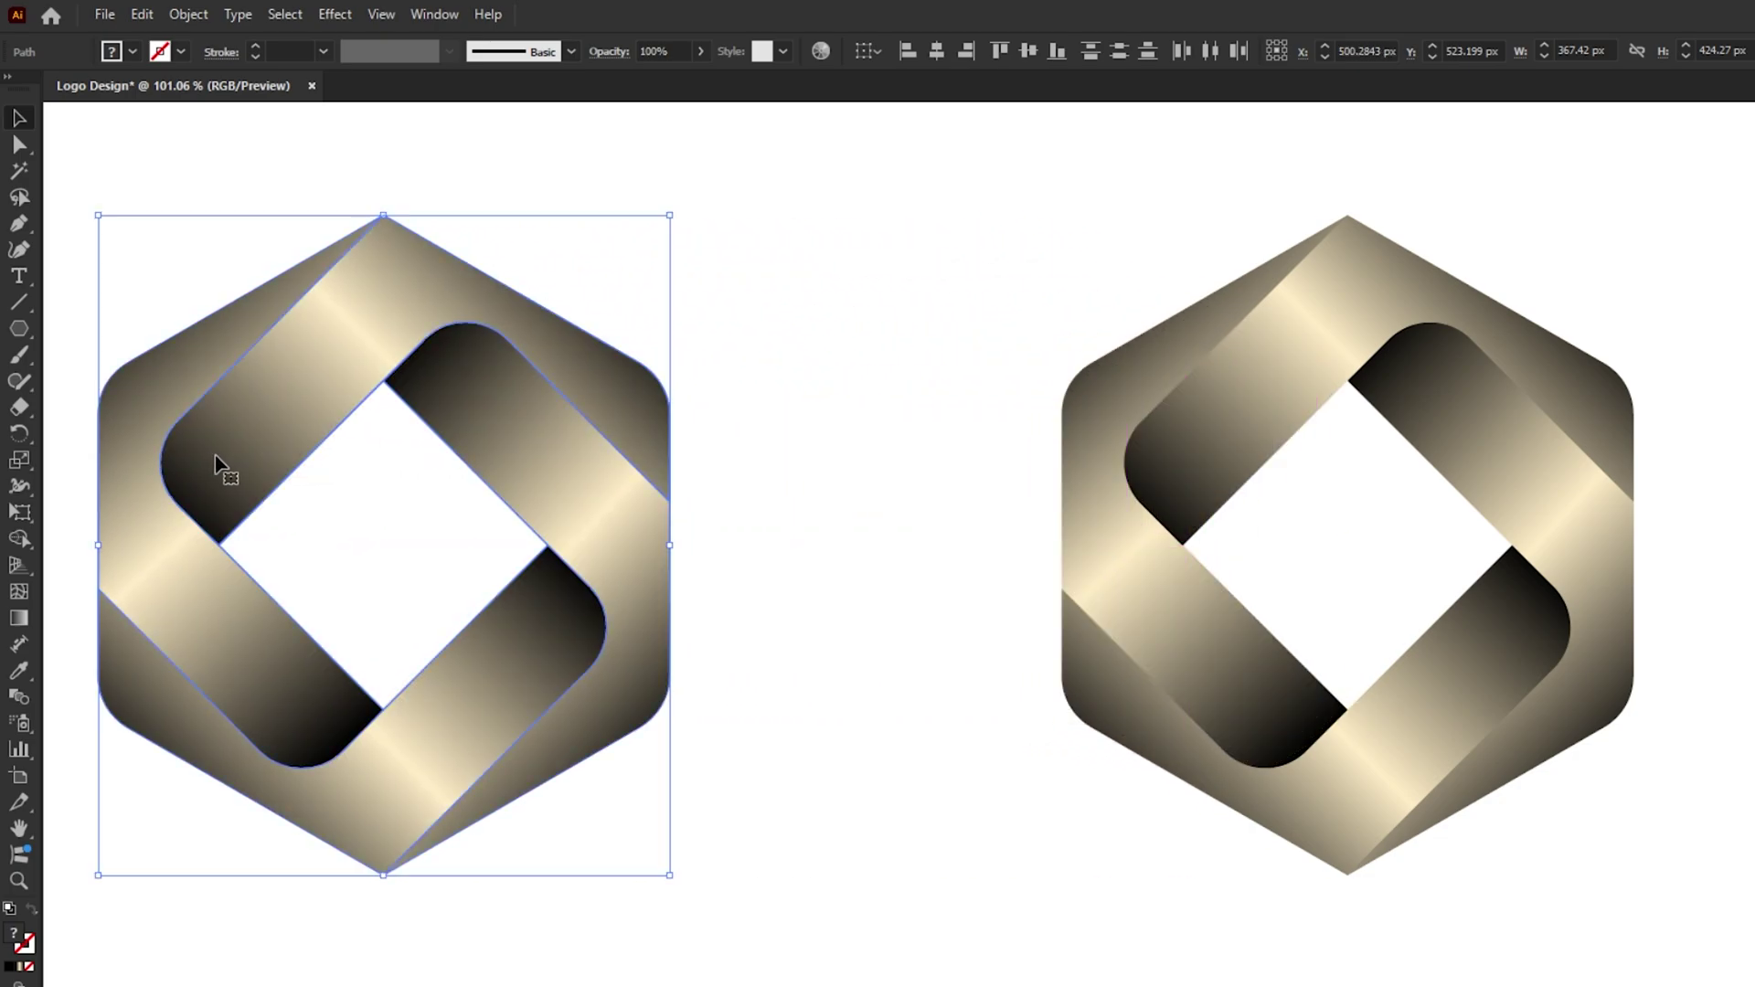
click(739, 482)
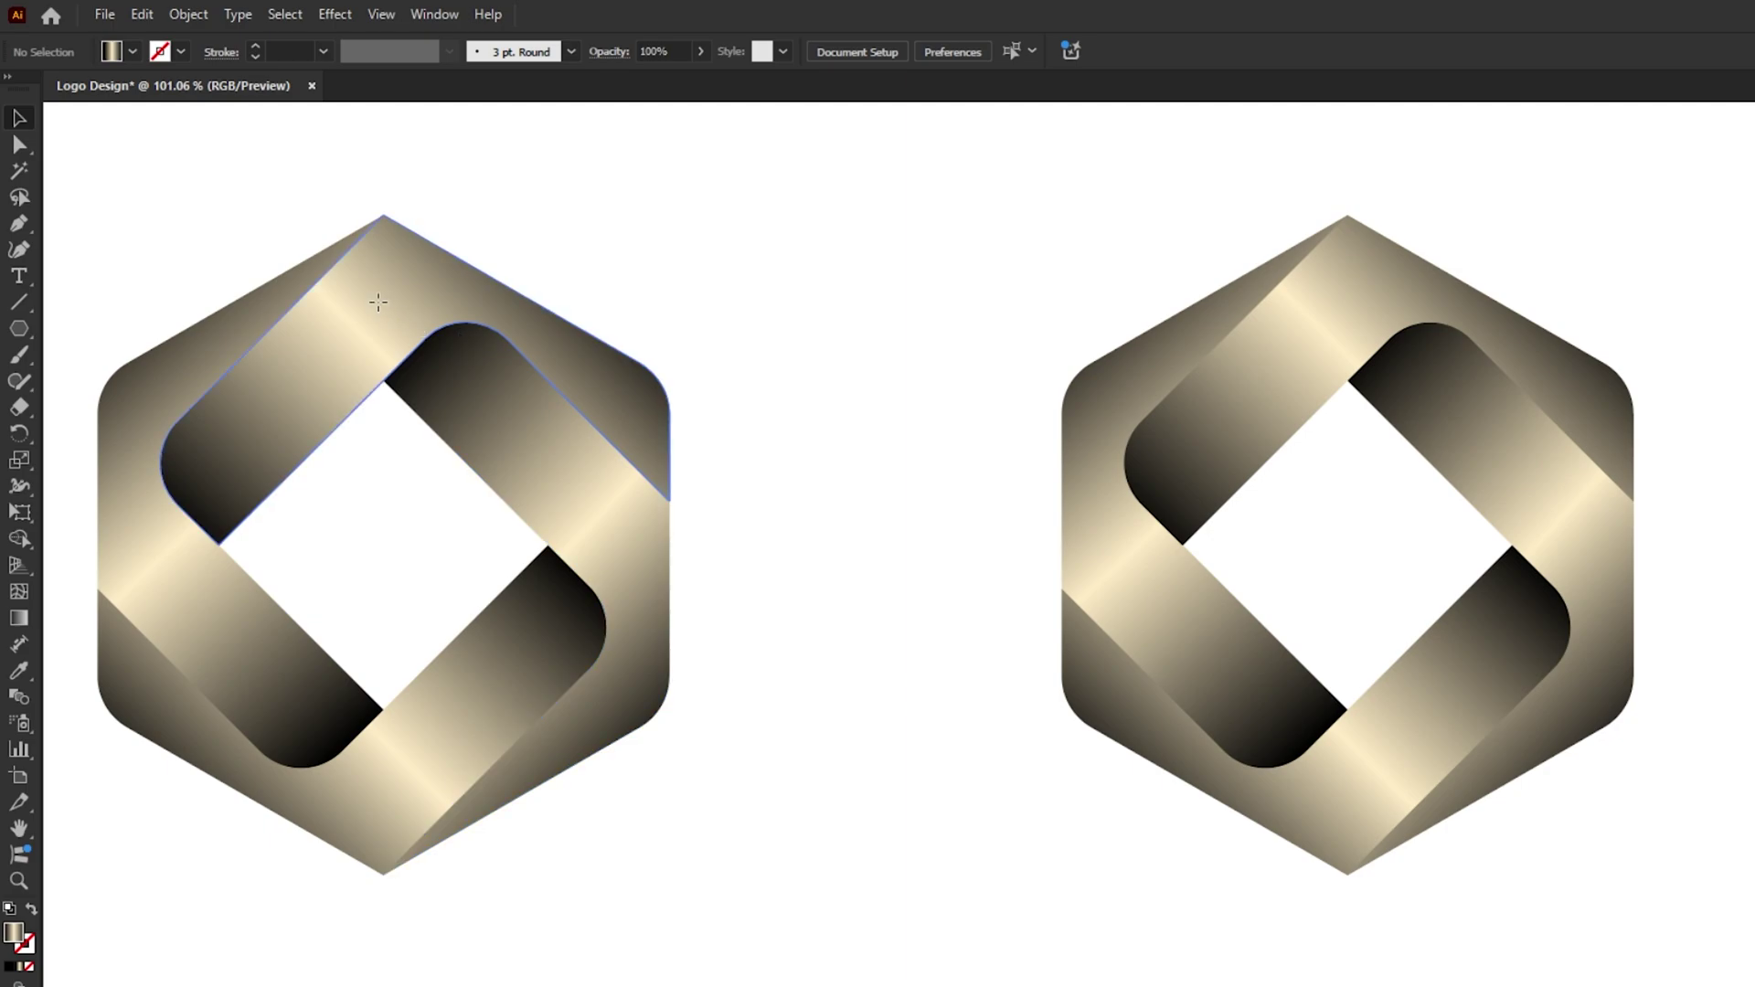
- Pull the left logo's top band out and turn it into a white outline with no fill
mouse_move(467, 288)
mouse_down()
mouse_move(584, 273)
mouse_move(802, 641)
mouse_up()
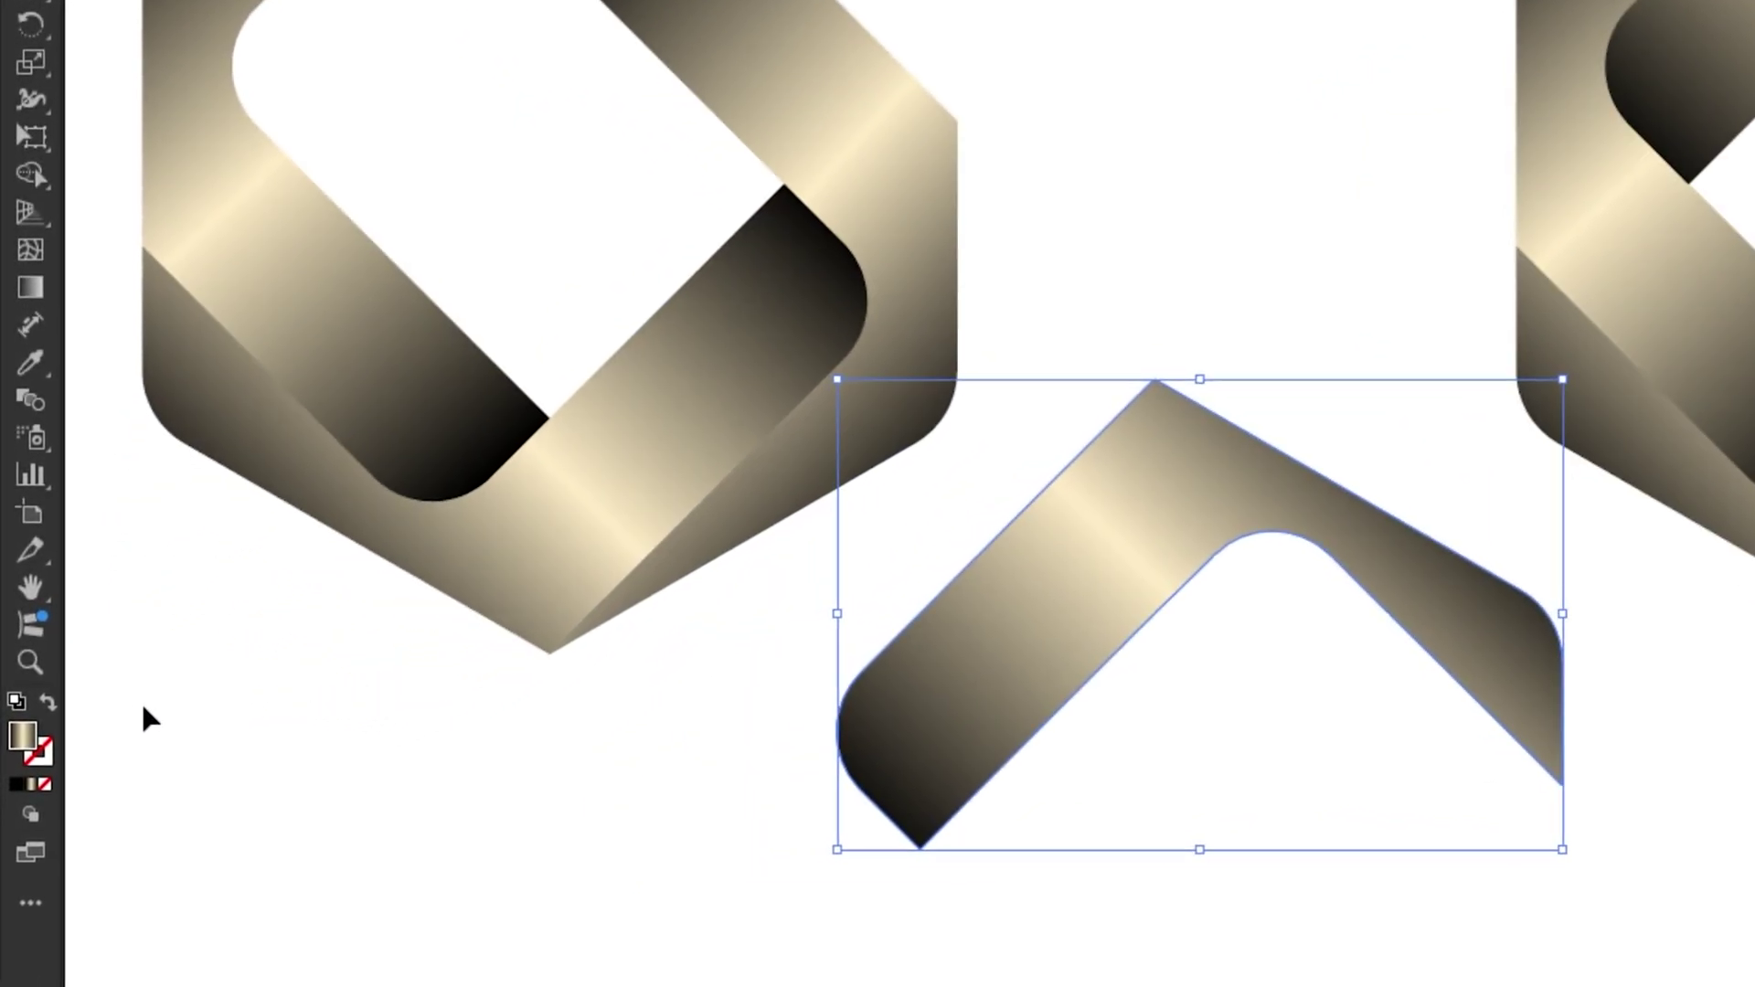
click(50, 704)
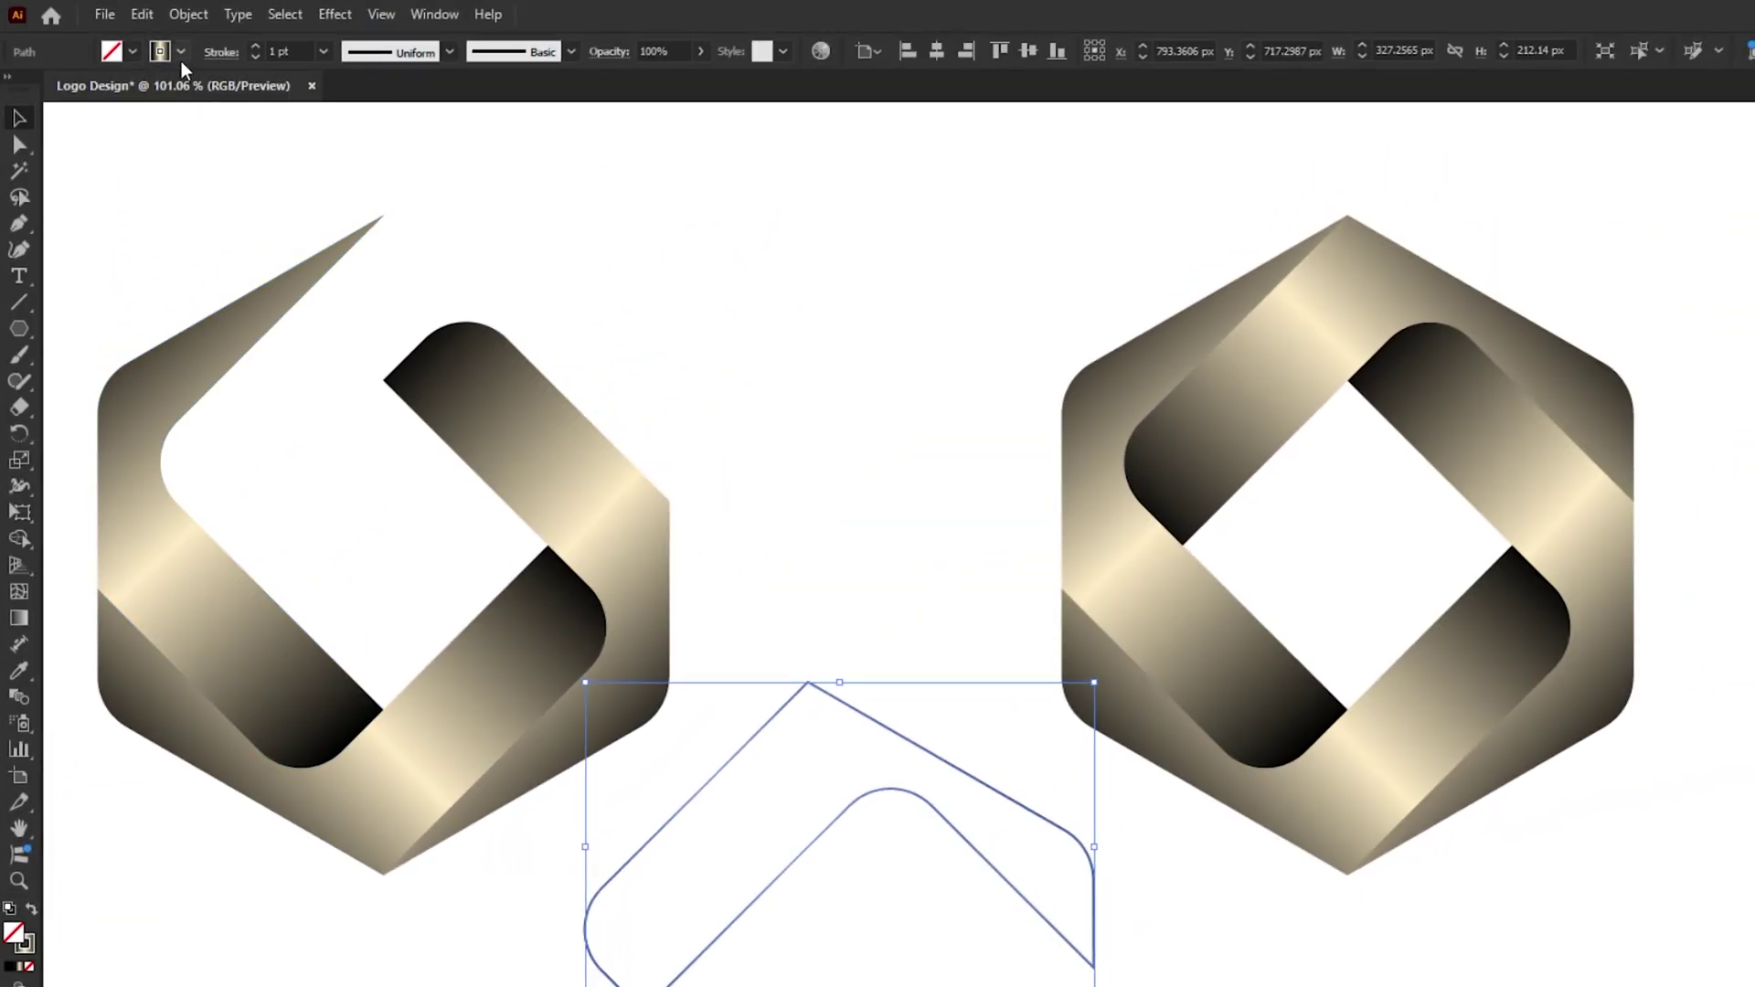
click(182, 55)
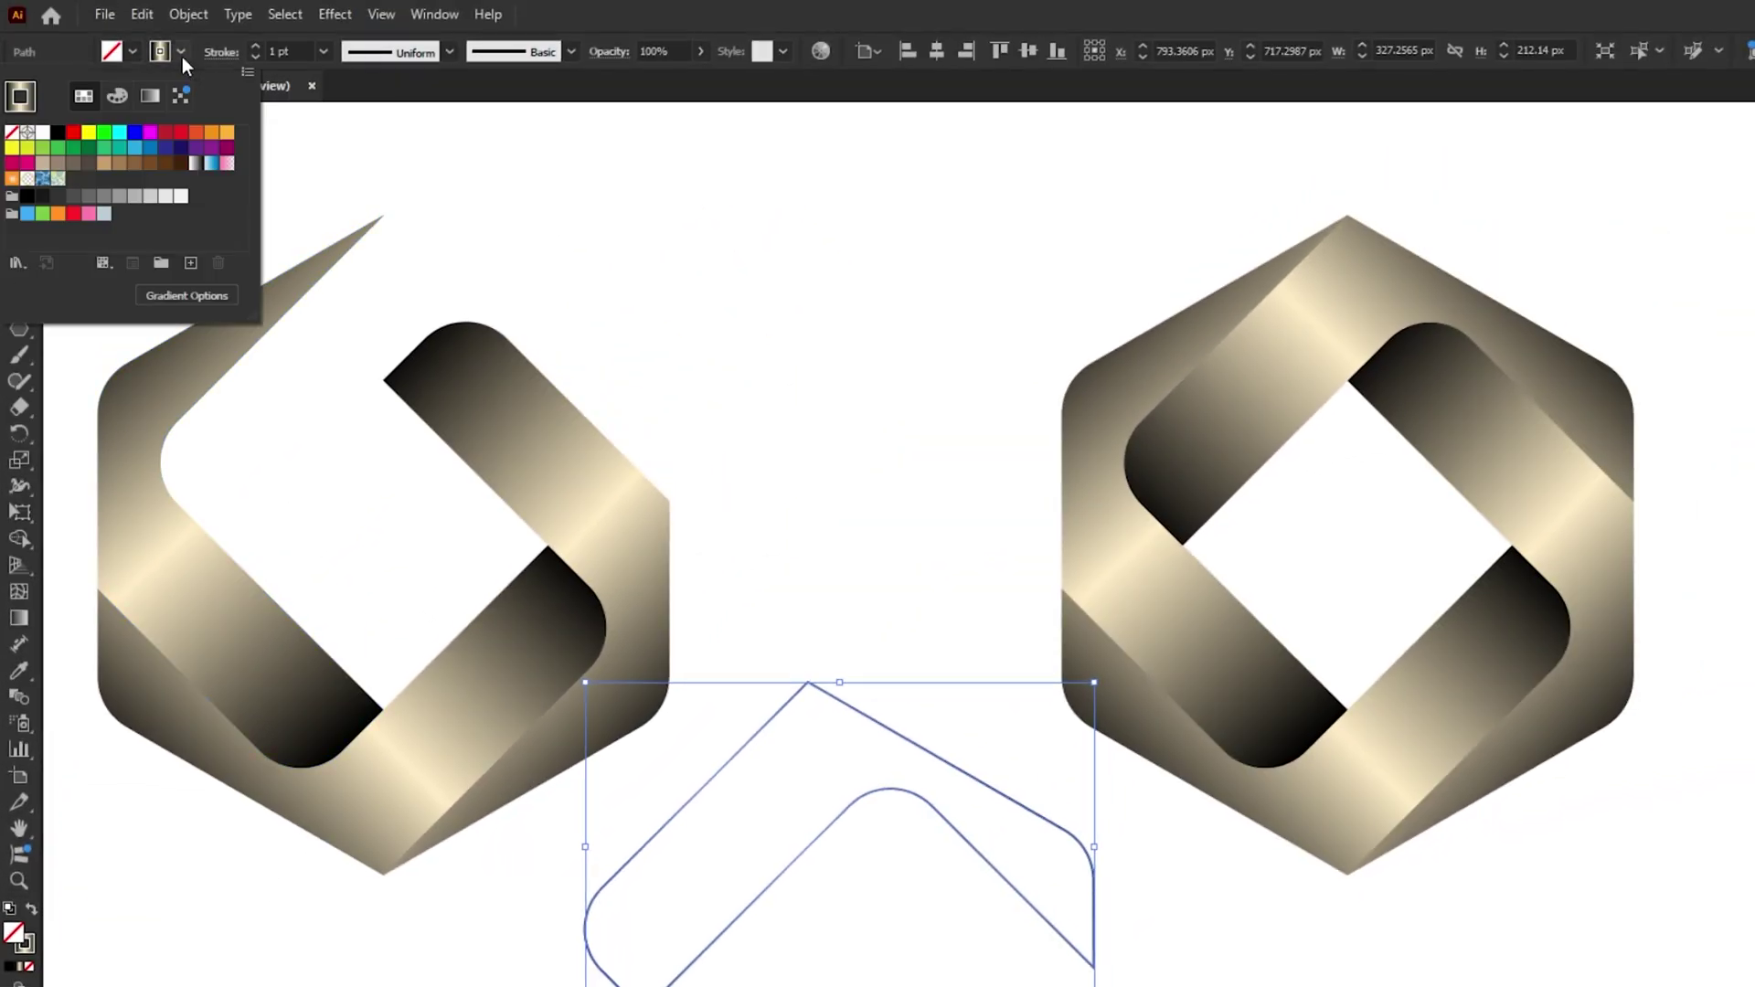
click(42, 135)
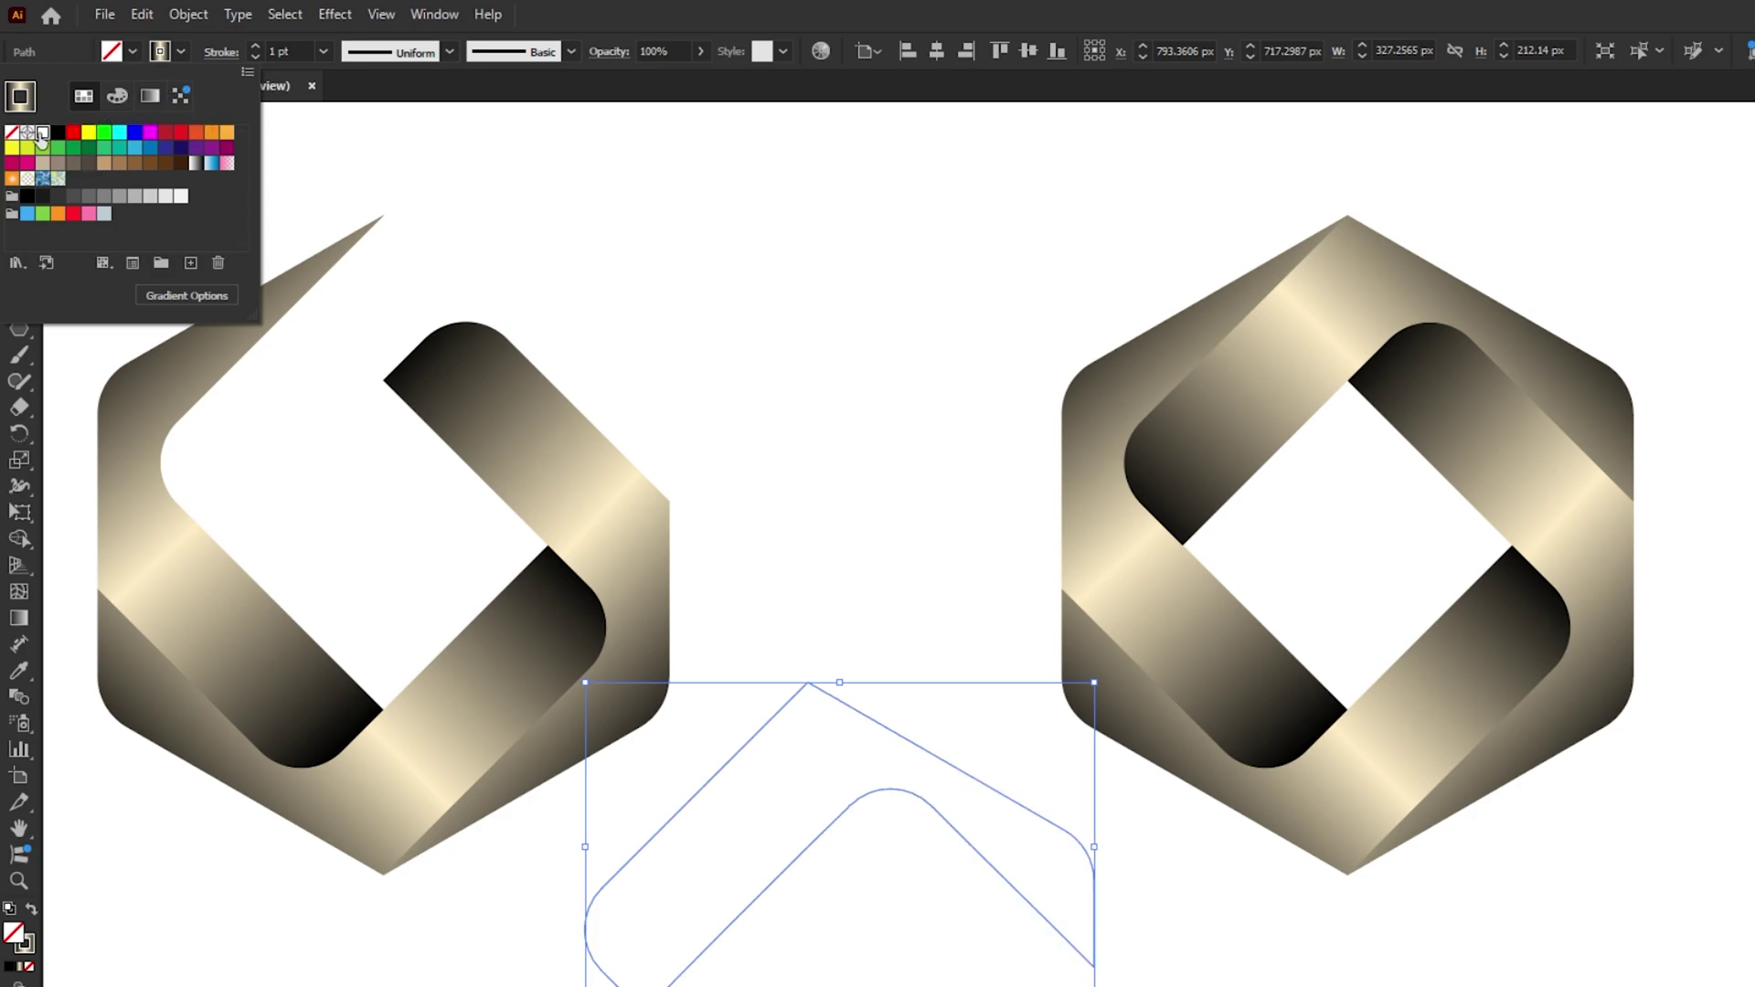
click(304, 149)
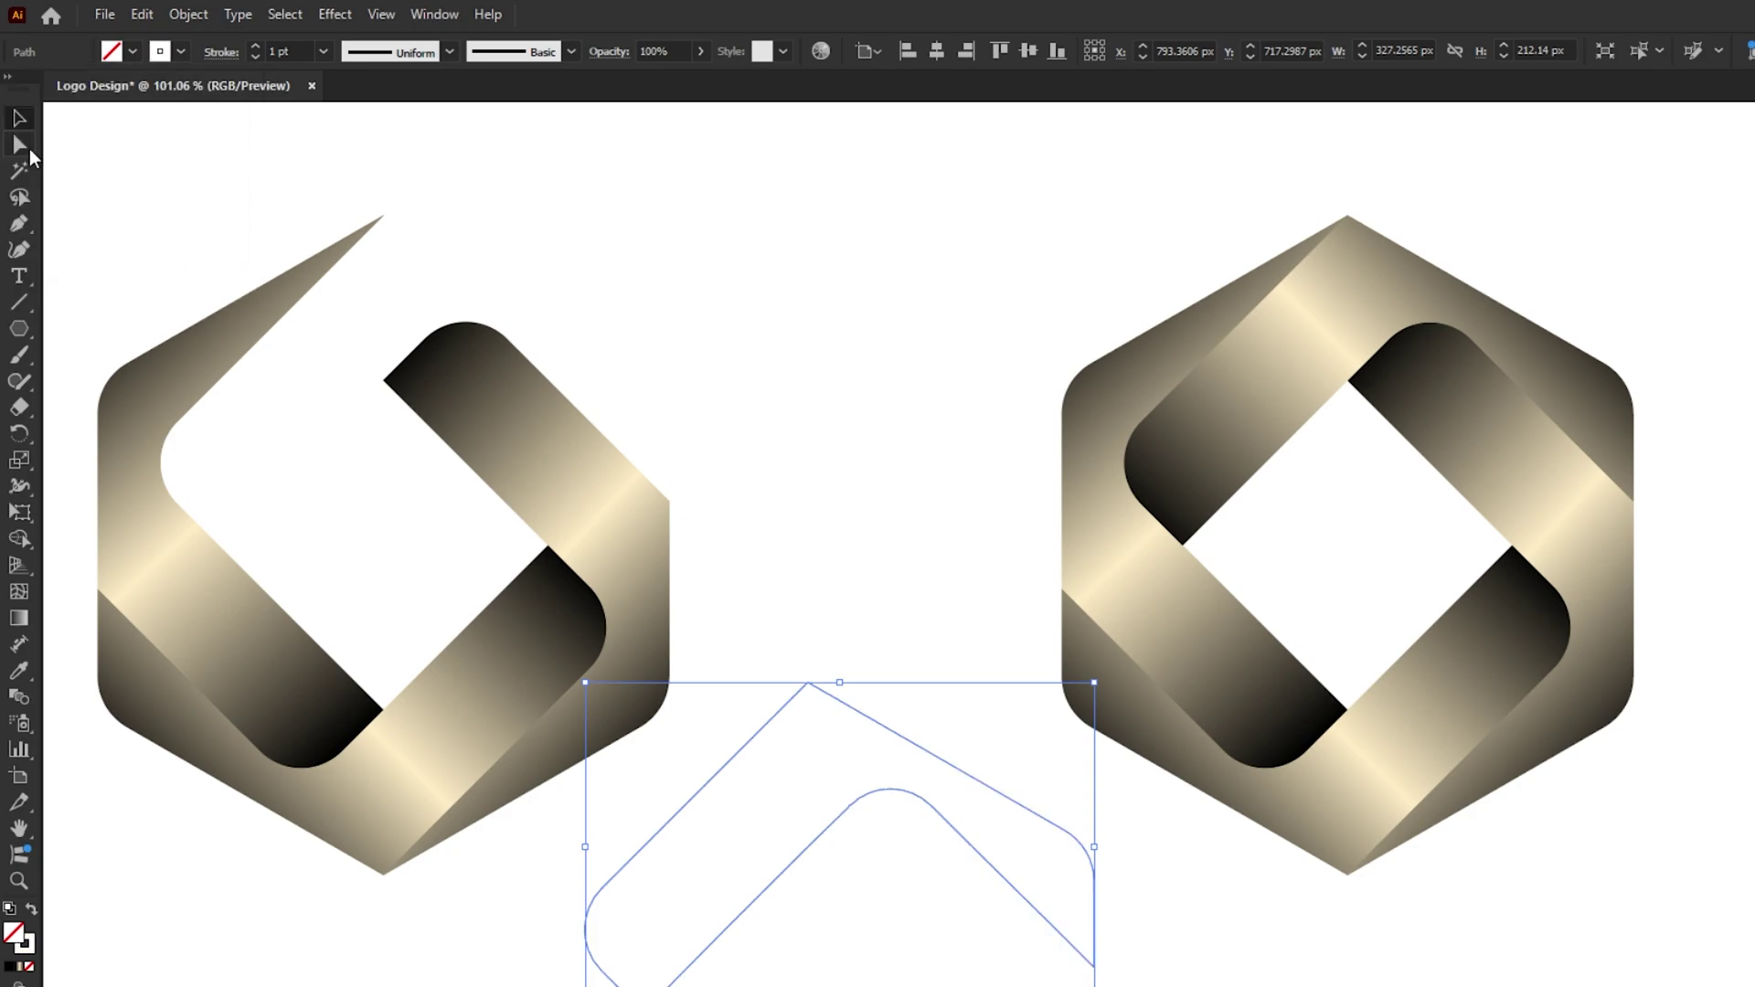
- Delete the outline's unwanted anchors and segments, leaving only its inner curved edge
click(19, 144)
click(122, 148)
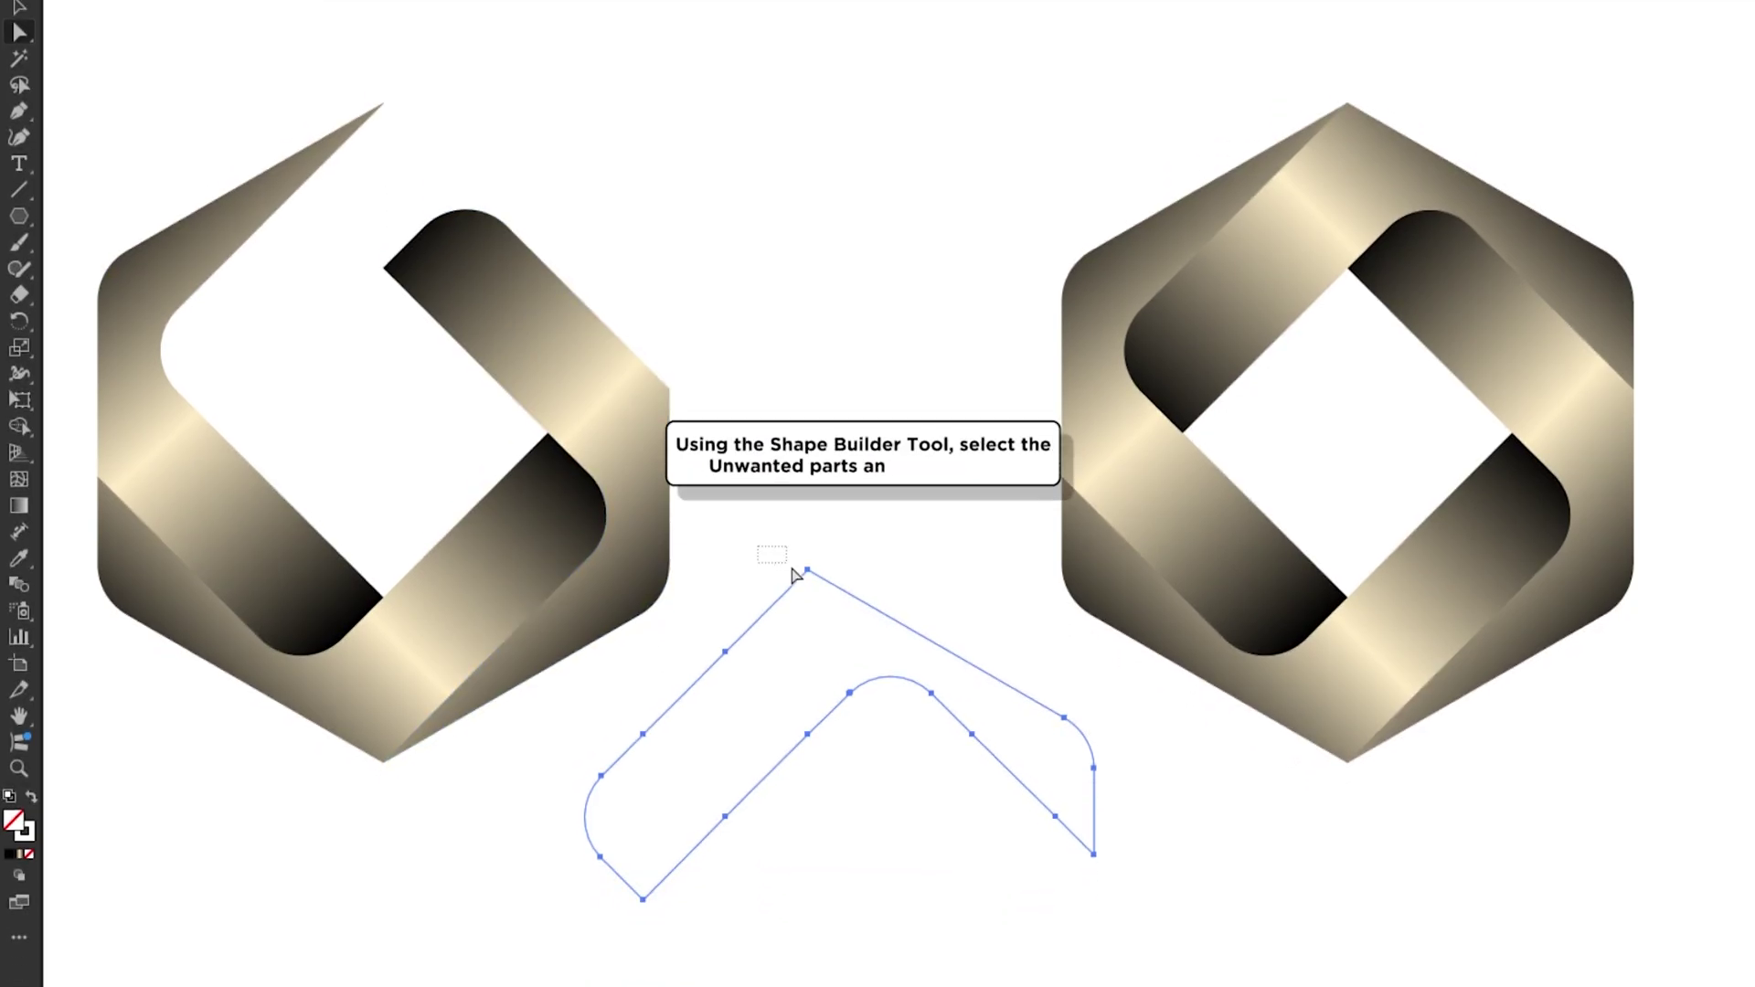
mouse_move(757, 546)
mouse_down()
mouse_move(839, 593)
mouse_move(613, 773)
mouse_up()
key(Delete)
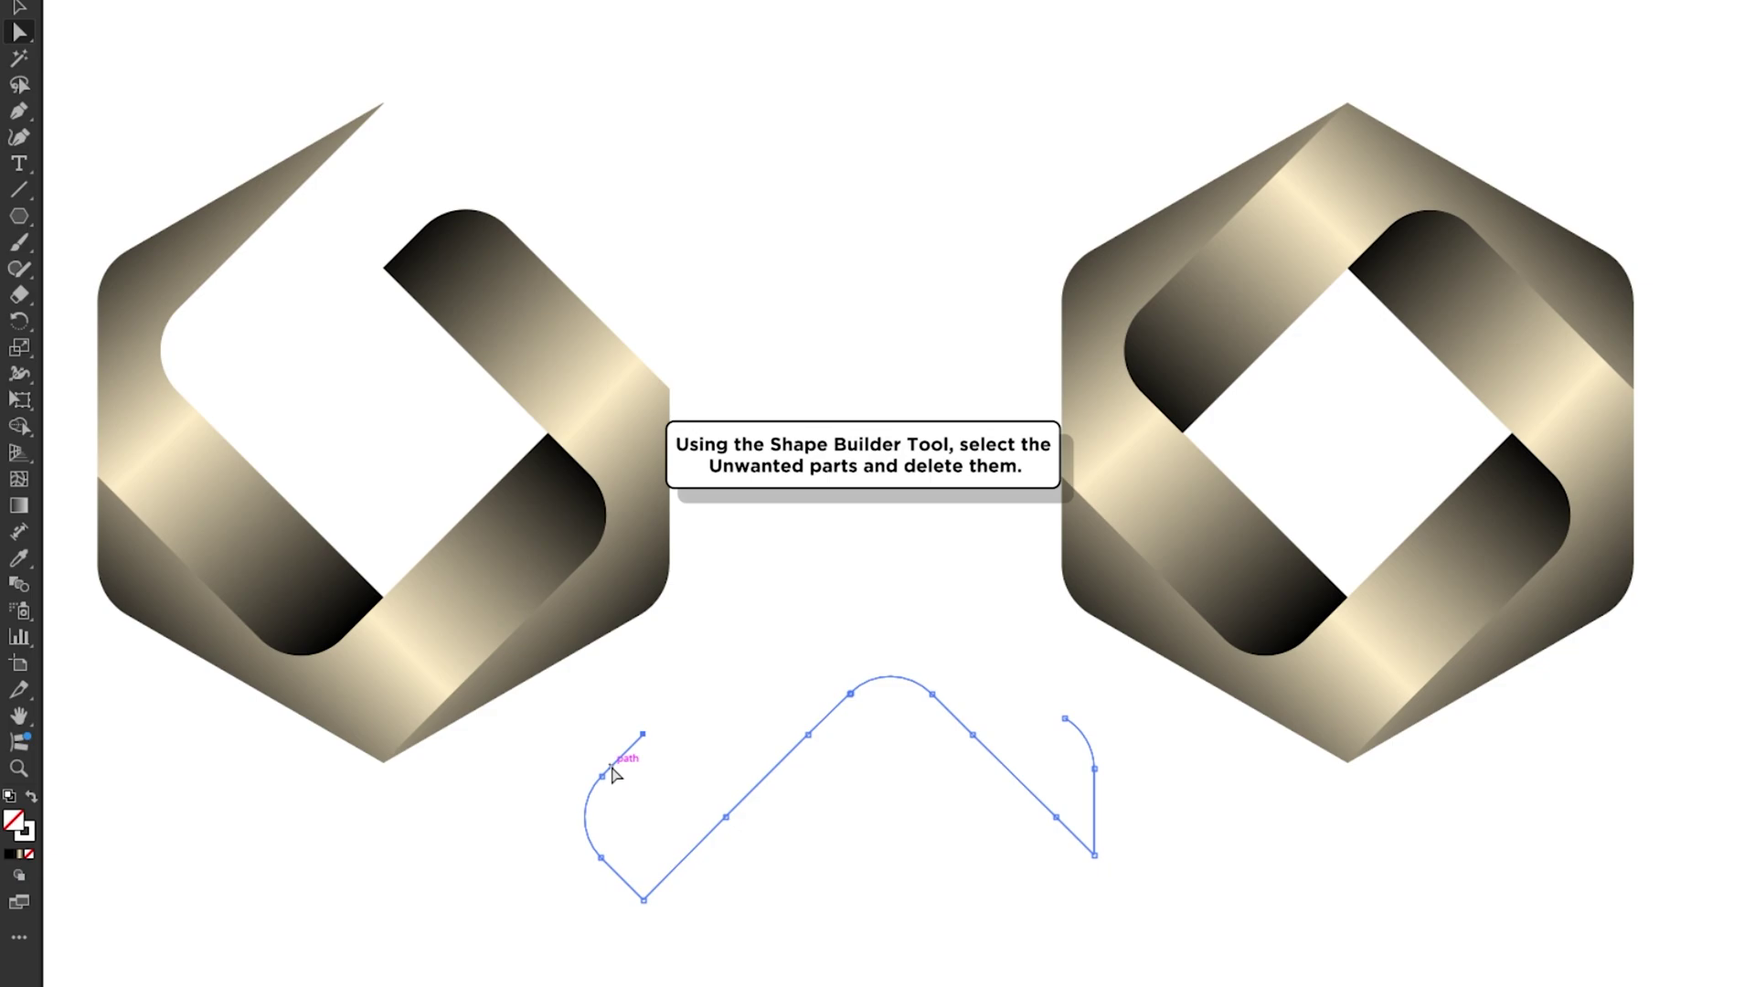
key(Delete)
mouse_move(588, 797)
mouse_down()
mouse_move(575, 821)
mouse_move(629, 903)
mouse_move(674, 920)
mouse_move(767, 758)
mouse_up()
key(Delete)
key(Delete)
key(Delete)
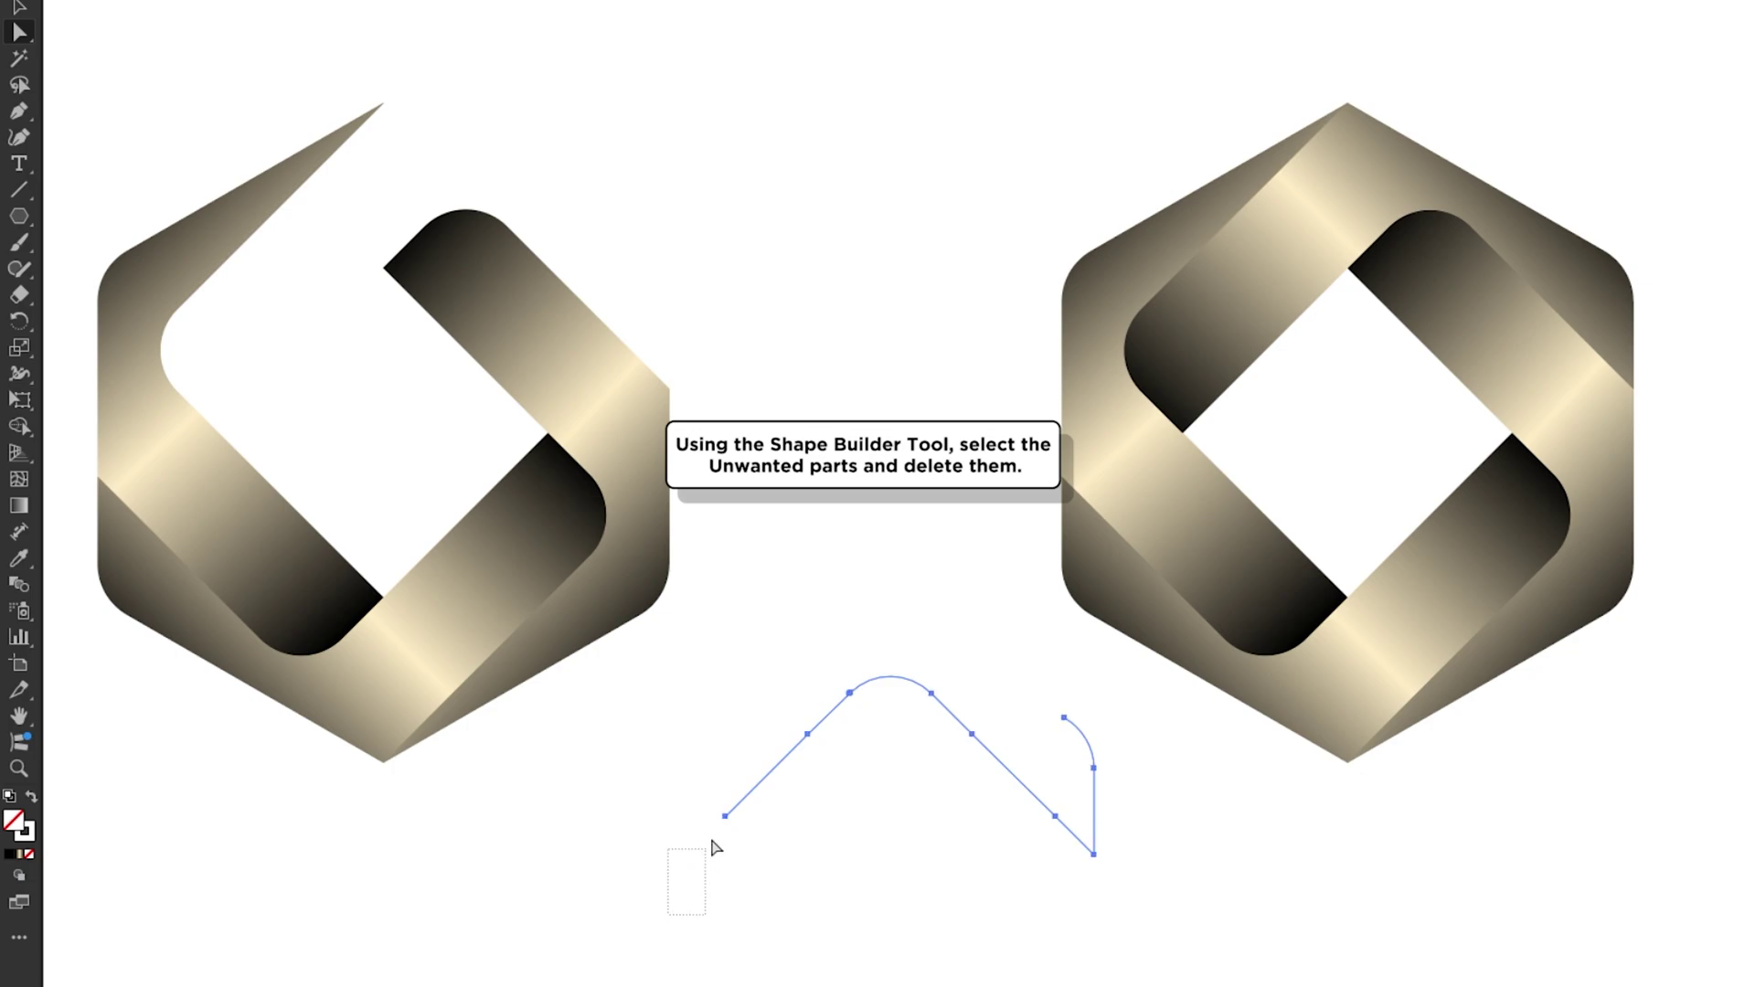
key(Delete)
key(Delete)
mouse_move(1021, 707)
mouse_down()
mouse_move(1090, 743)
mouse_move(1116, 800)
mouse_up()
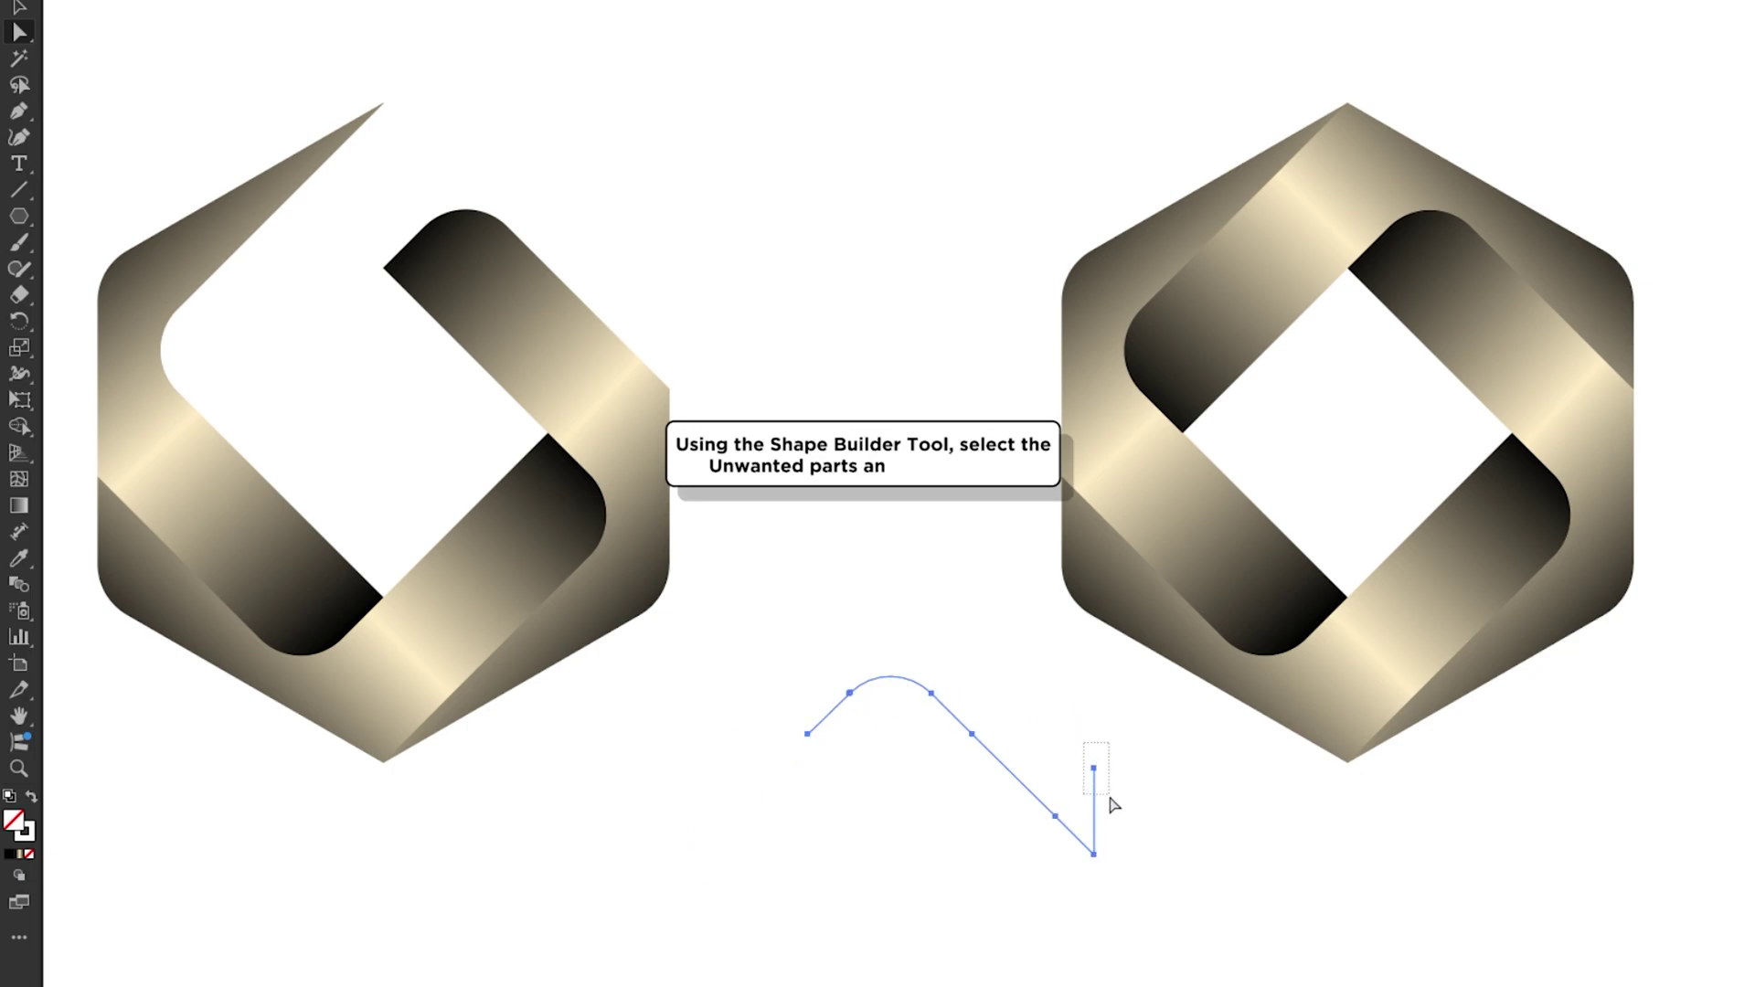
key(Delete)
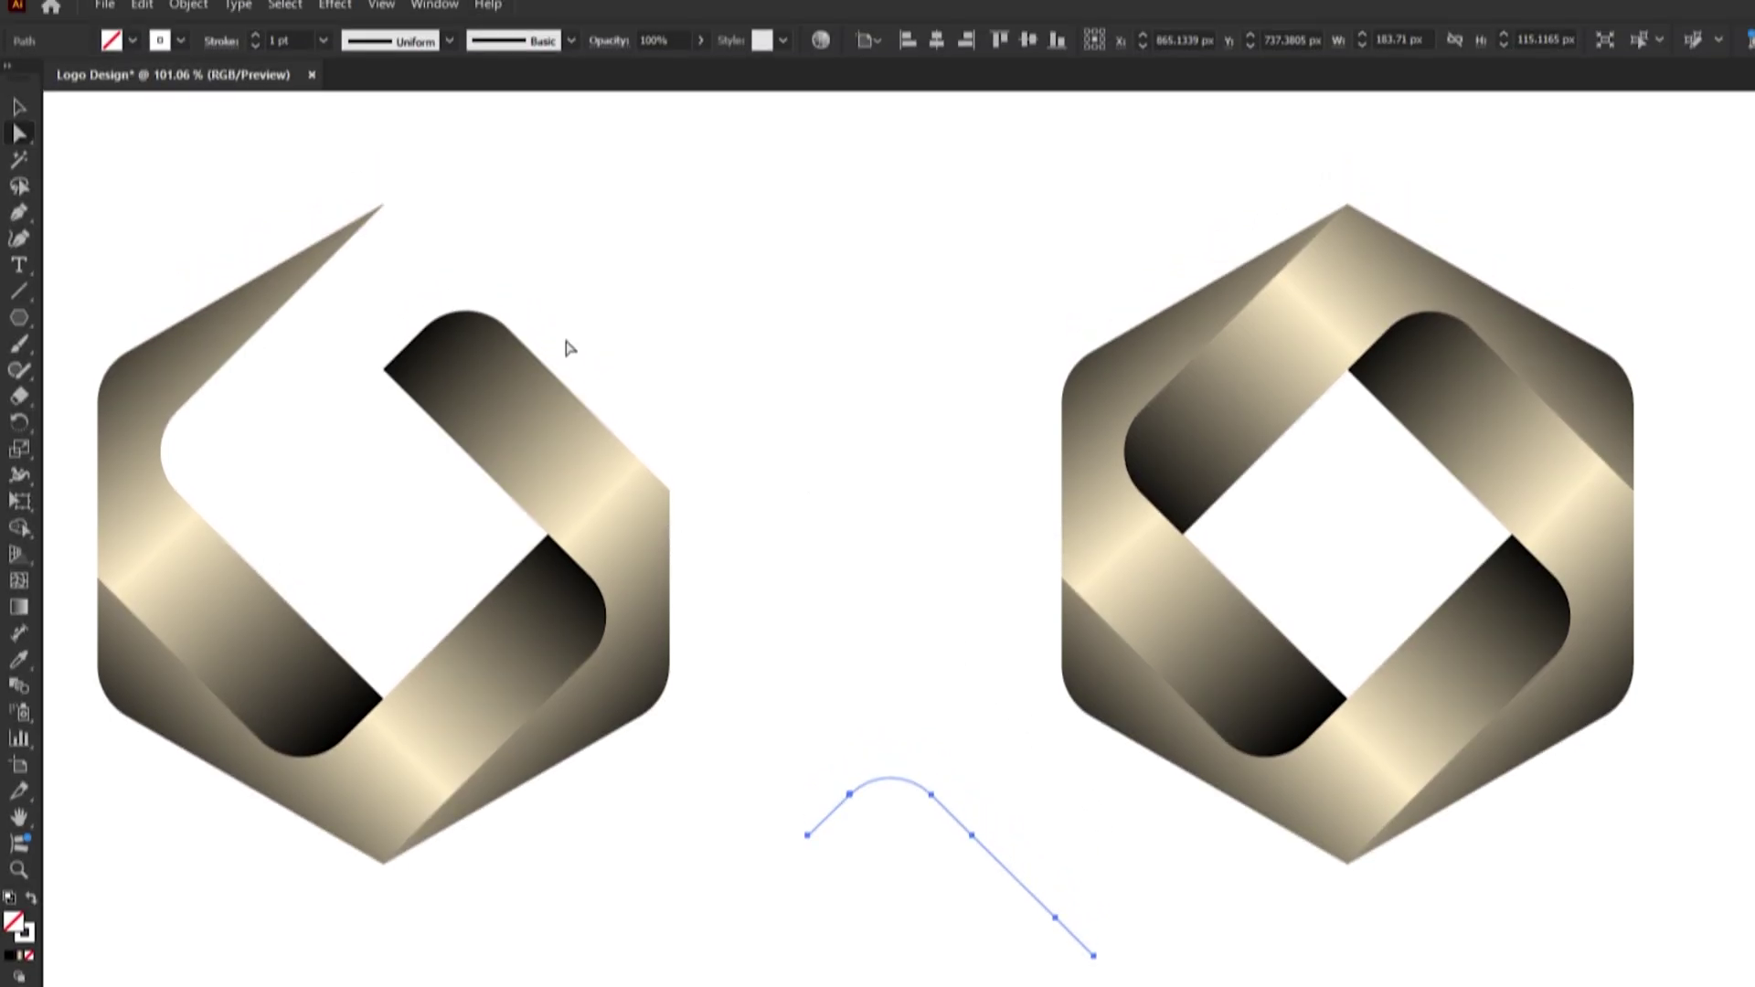
- Lay the white curve on the right logo's inner top edge with Width Profile 1 and 0.5 pt stroke
click(19, 117)
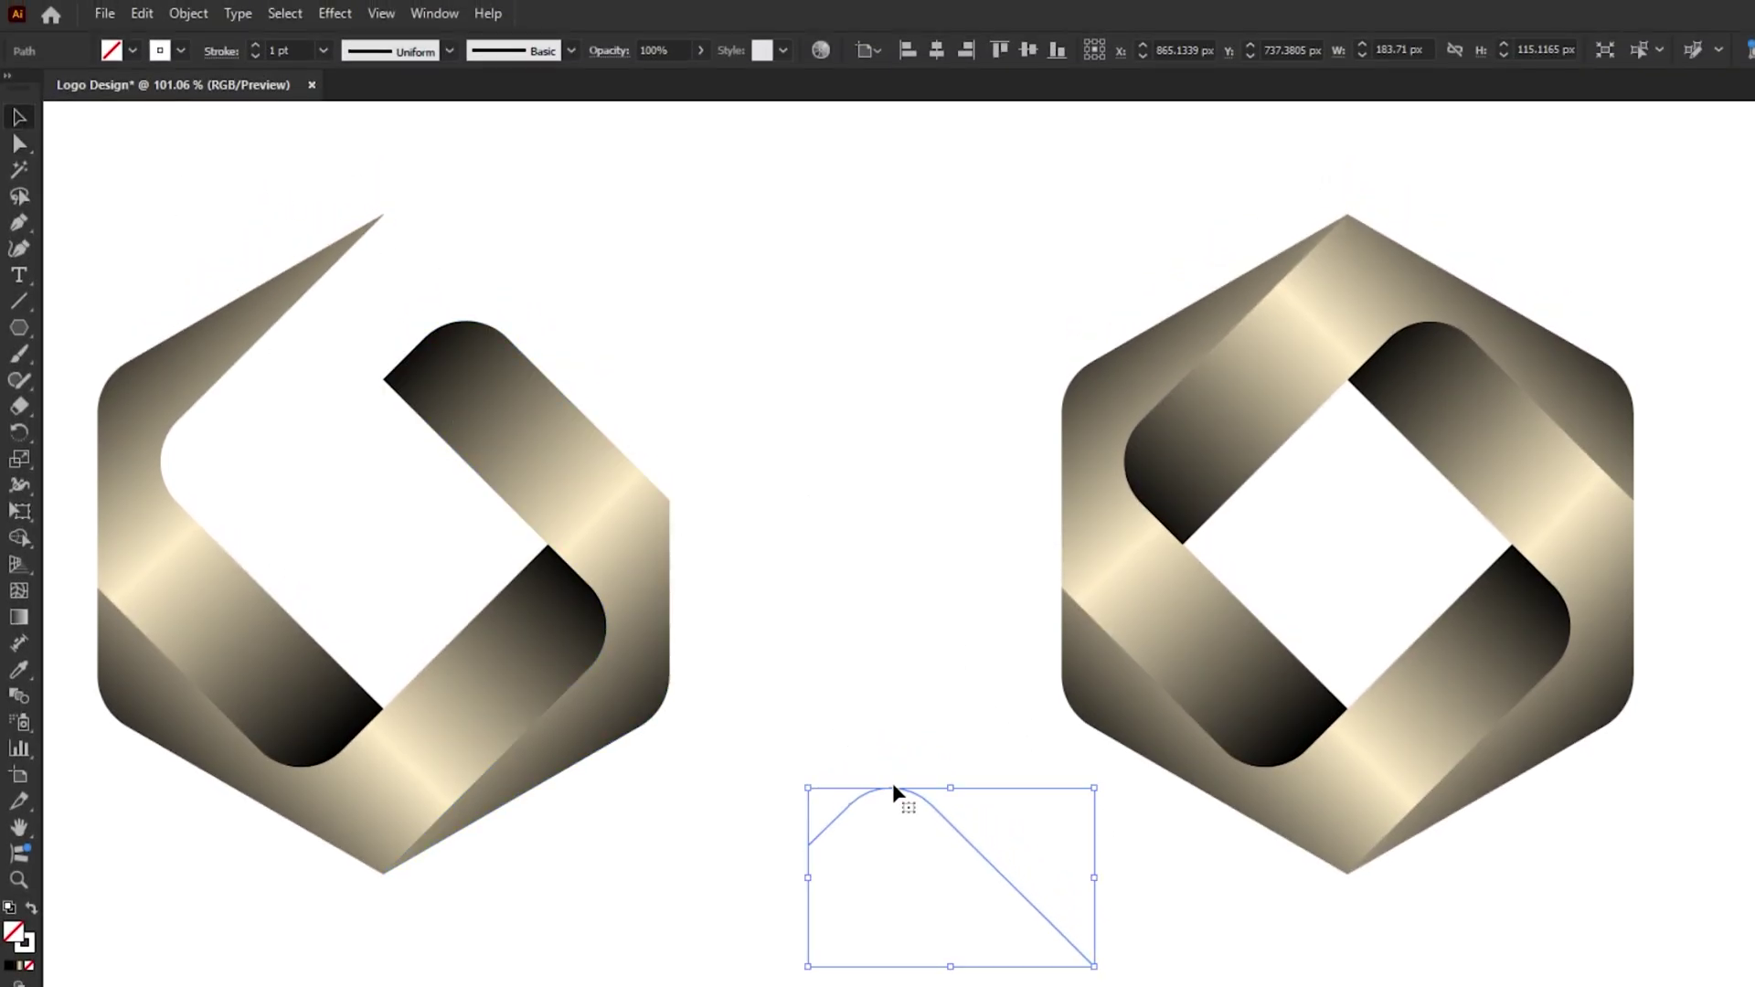
drag(947, 815, 1455, 376)
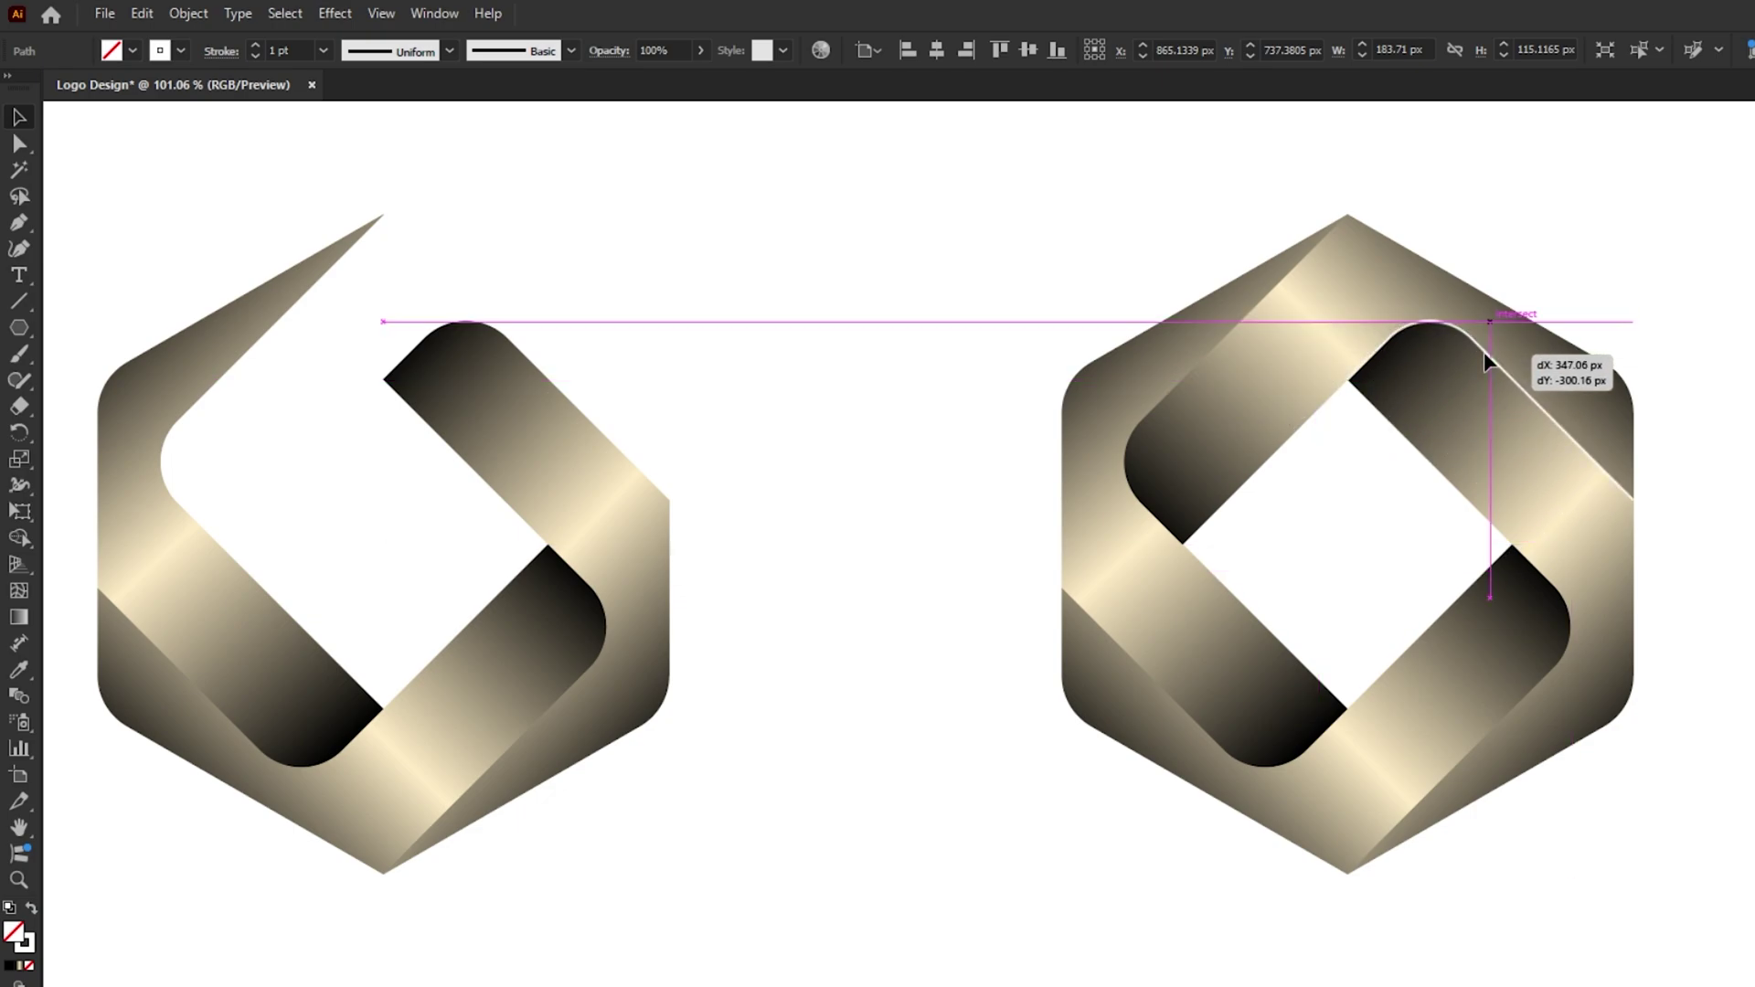
drag(1455, 377, 1487, 352)
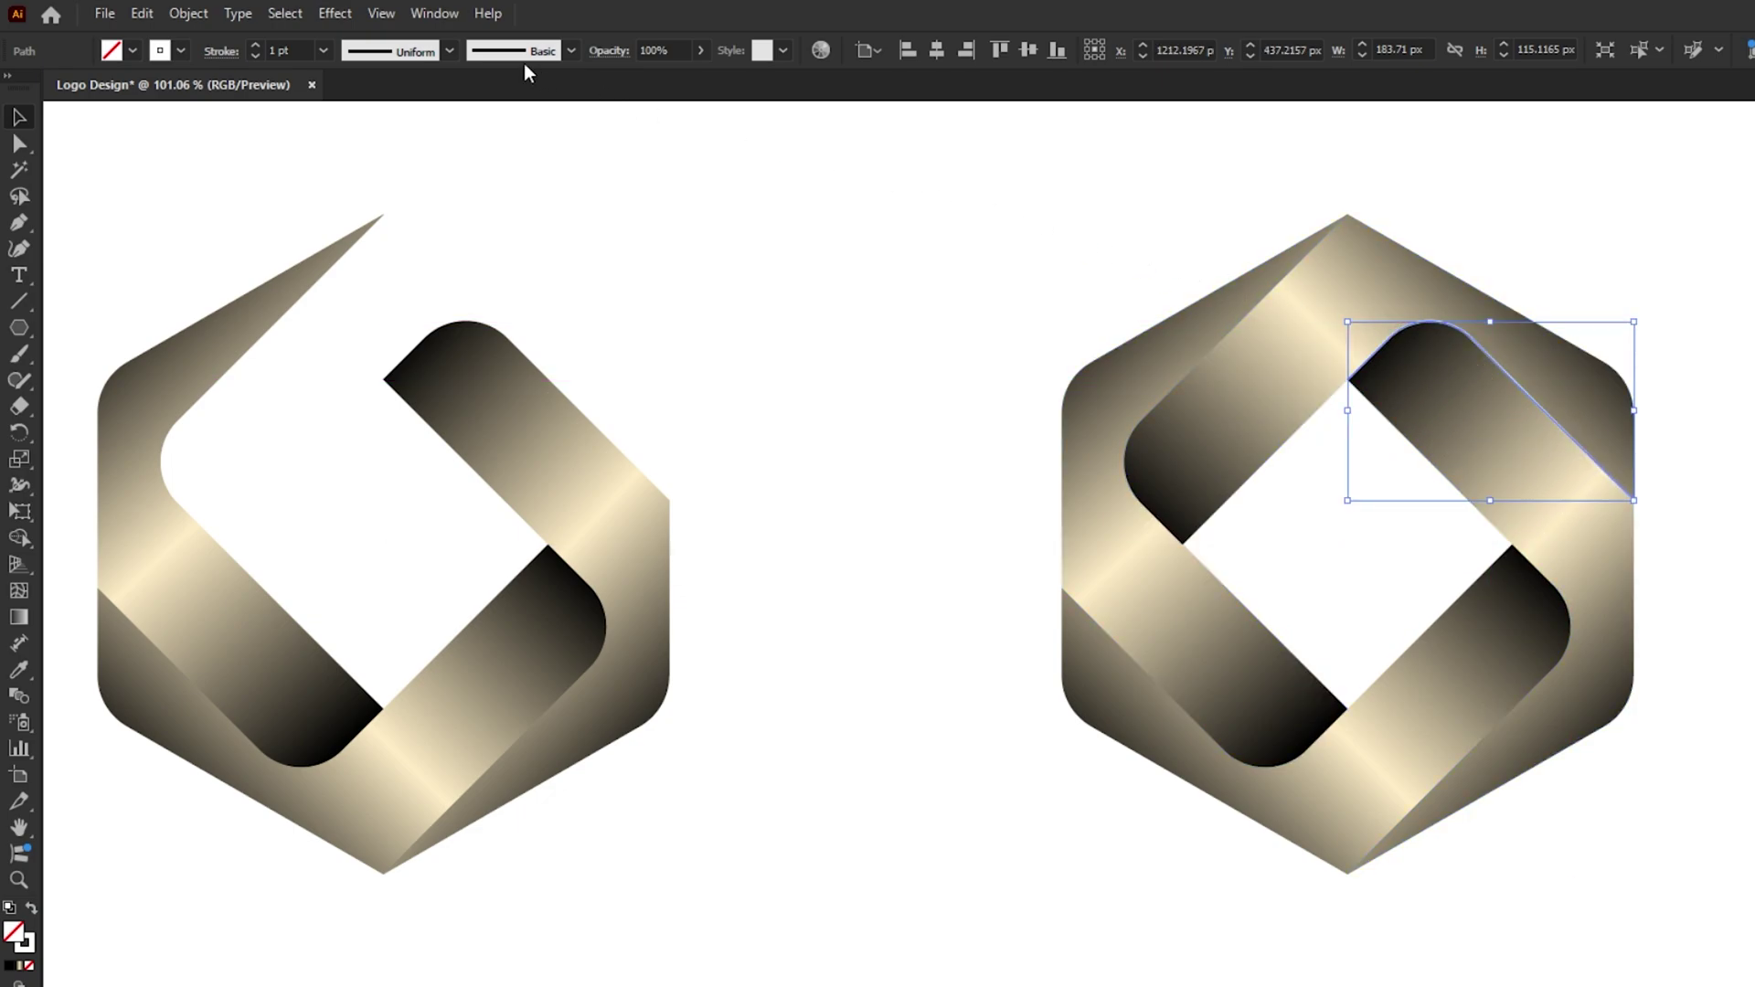
click(412, 52)
click(400, 126)
click(255, 56)
click(659, 238)
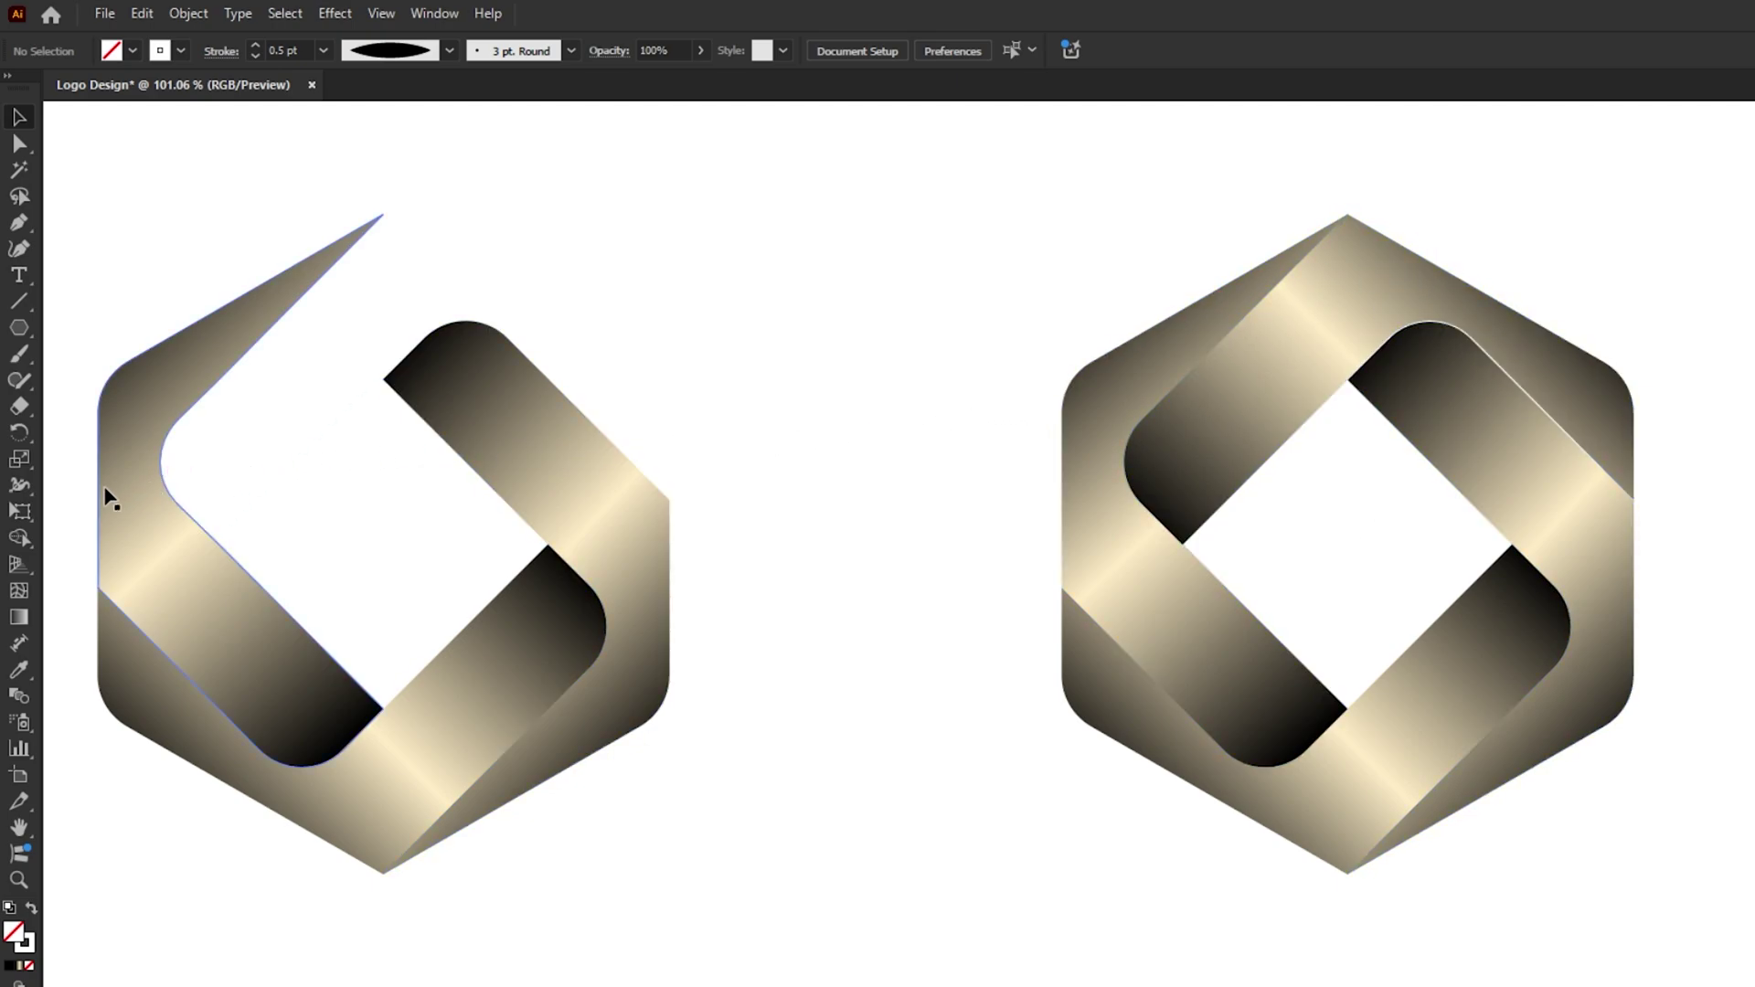
- Pull the left logo's left band out and turn it into a white outline with no fill
drag(96, 492, 728, 470)
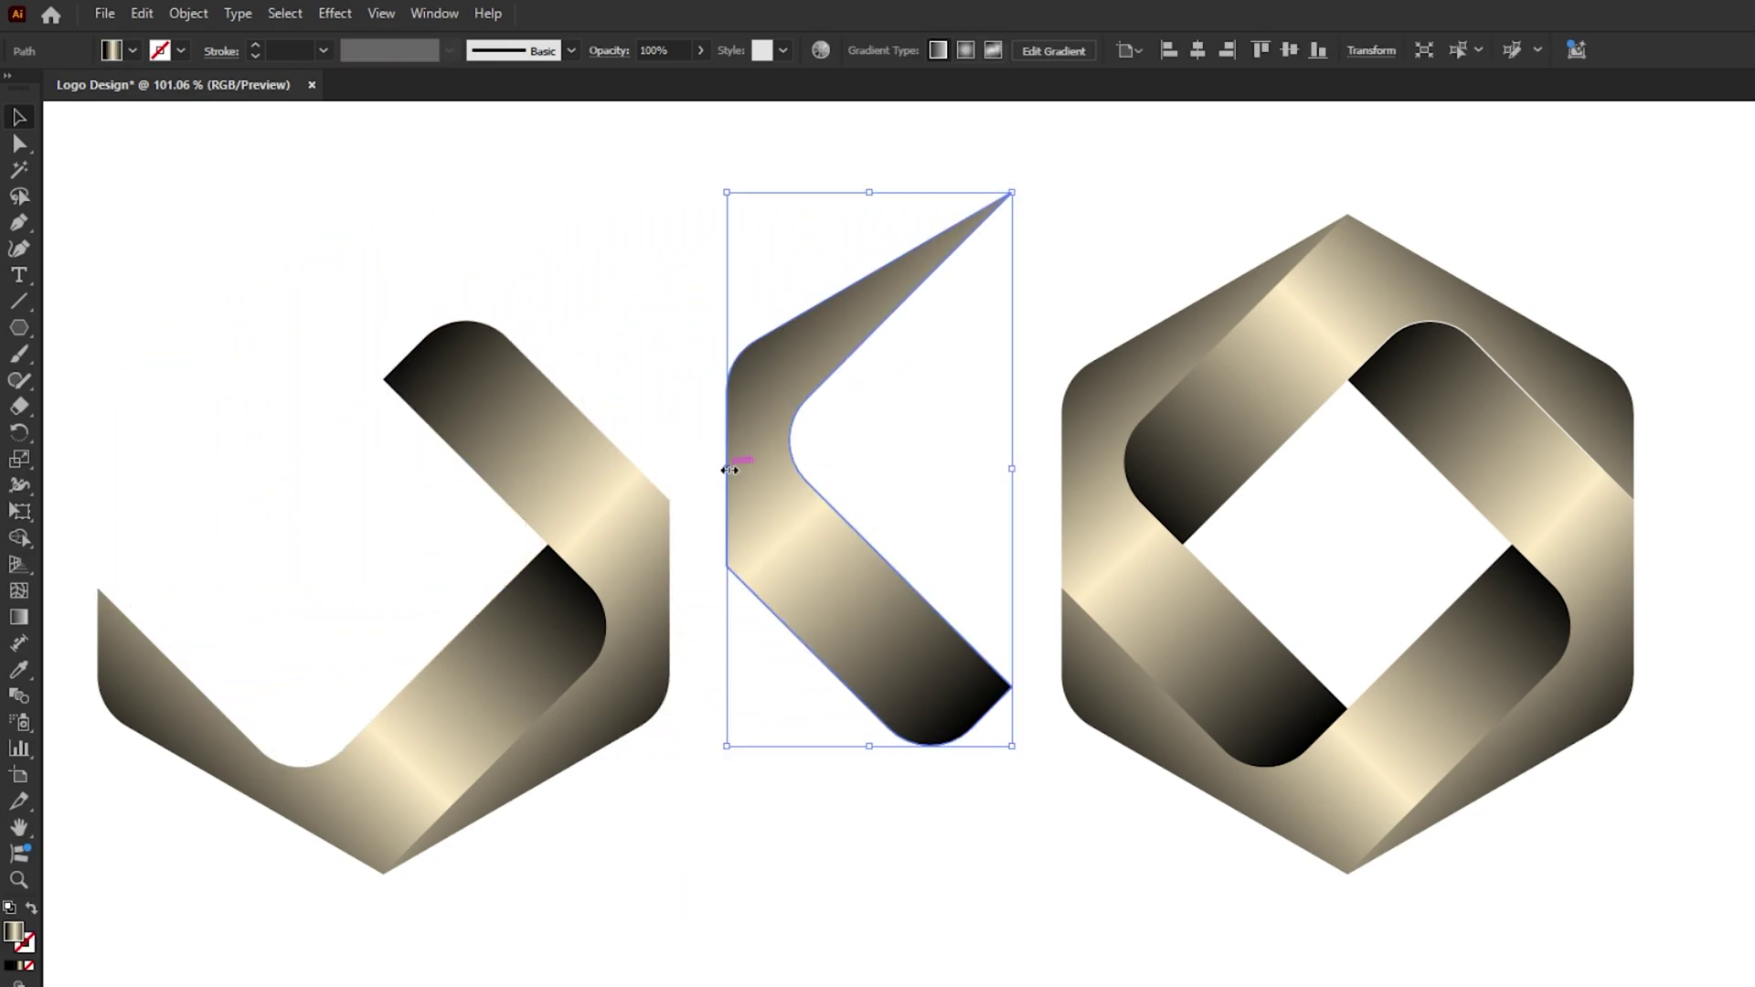
click(31, 911)
click(180, 52)
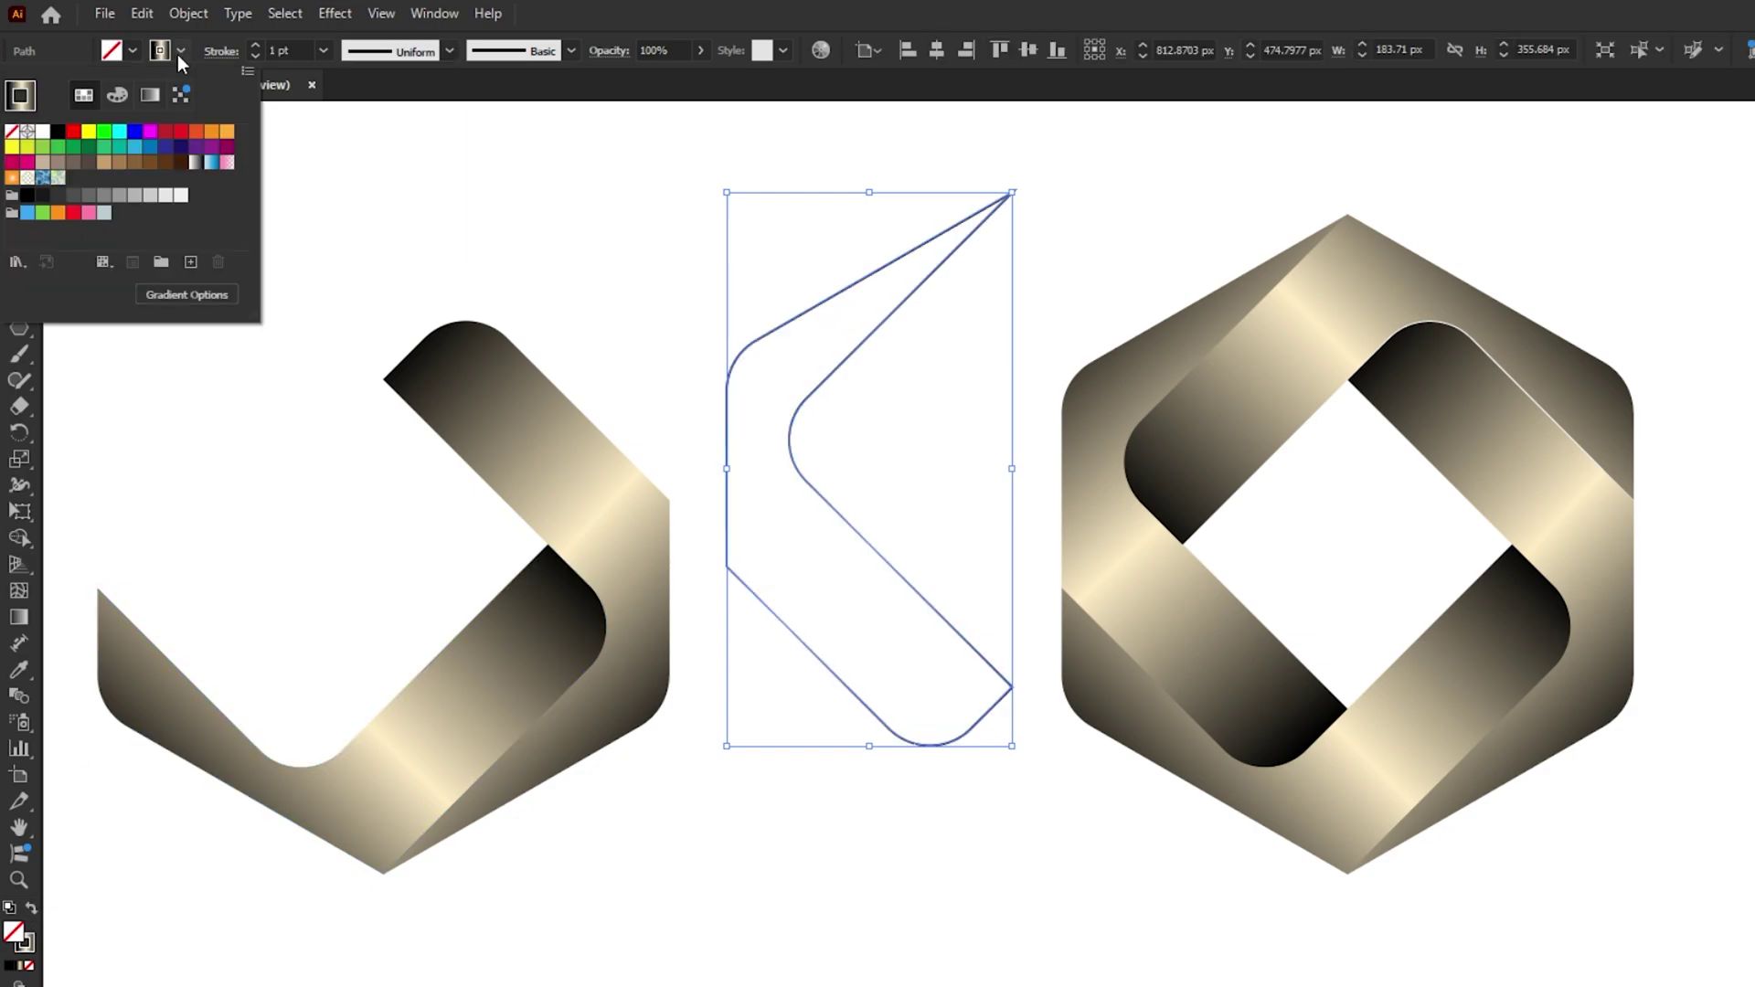
click(44, 132)
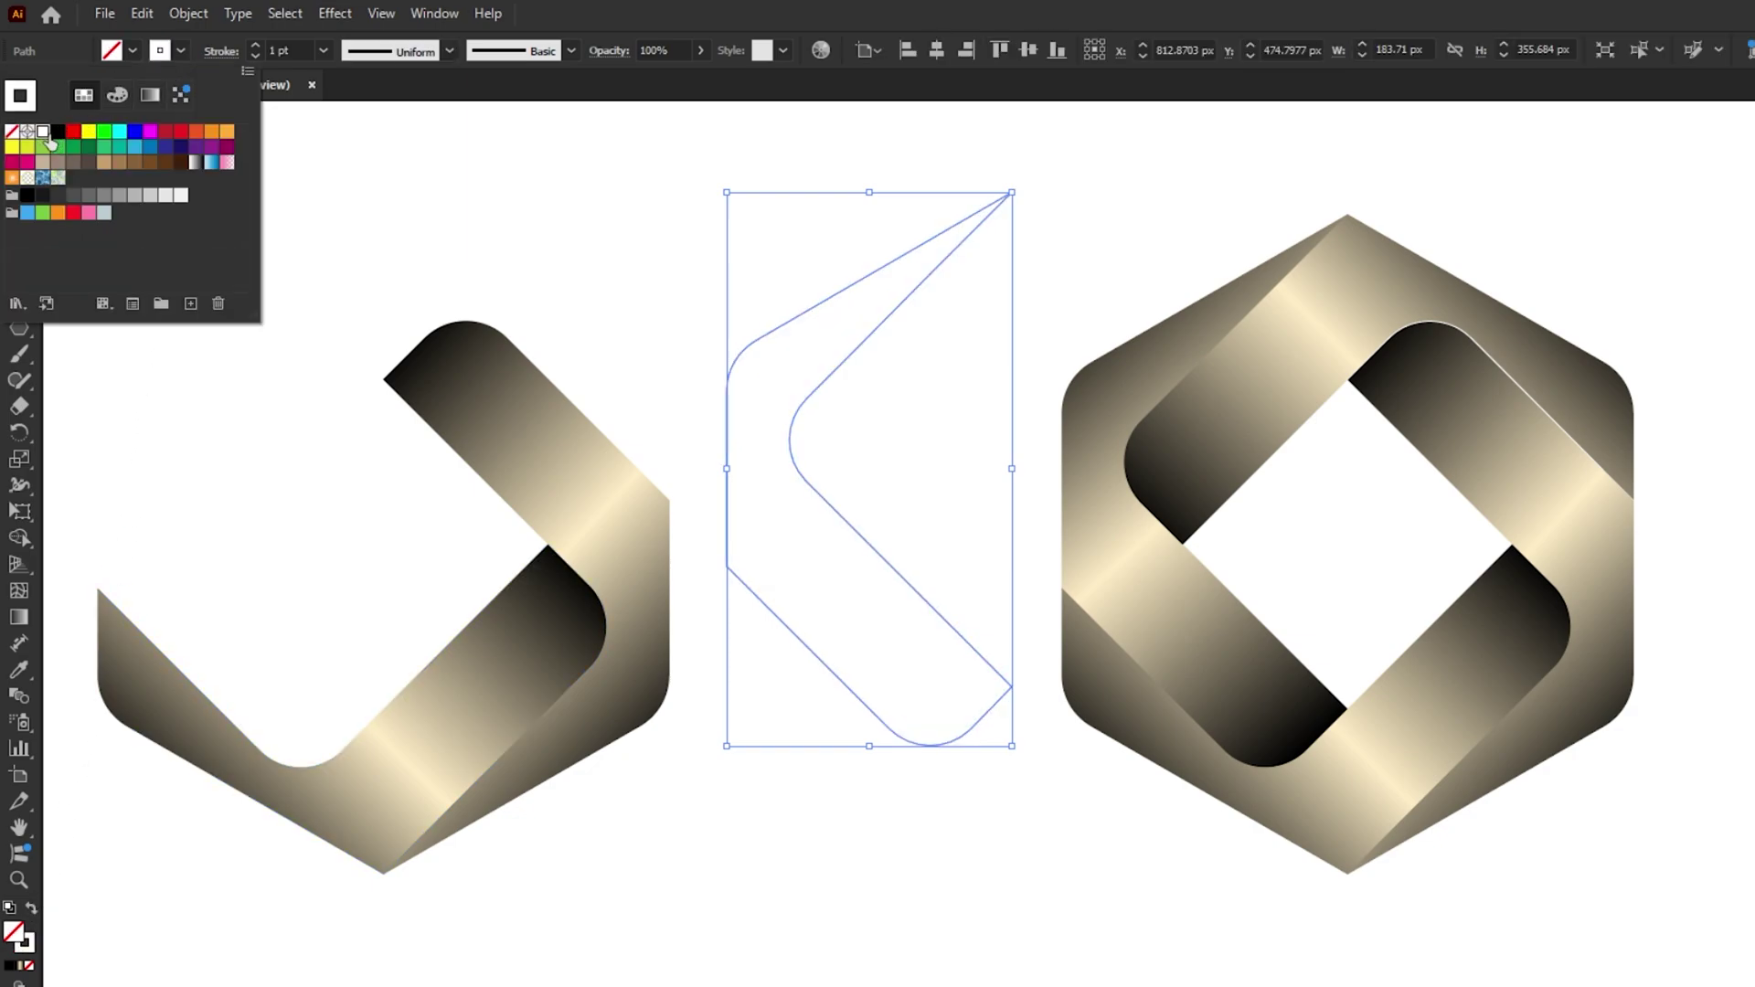
click(322, 143)
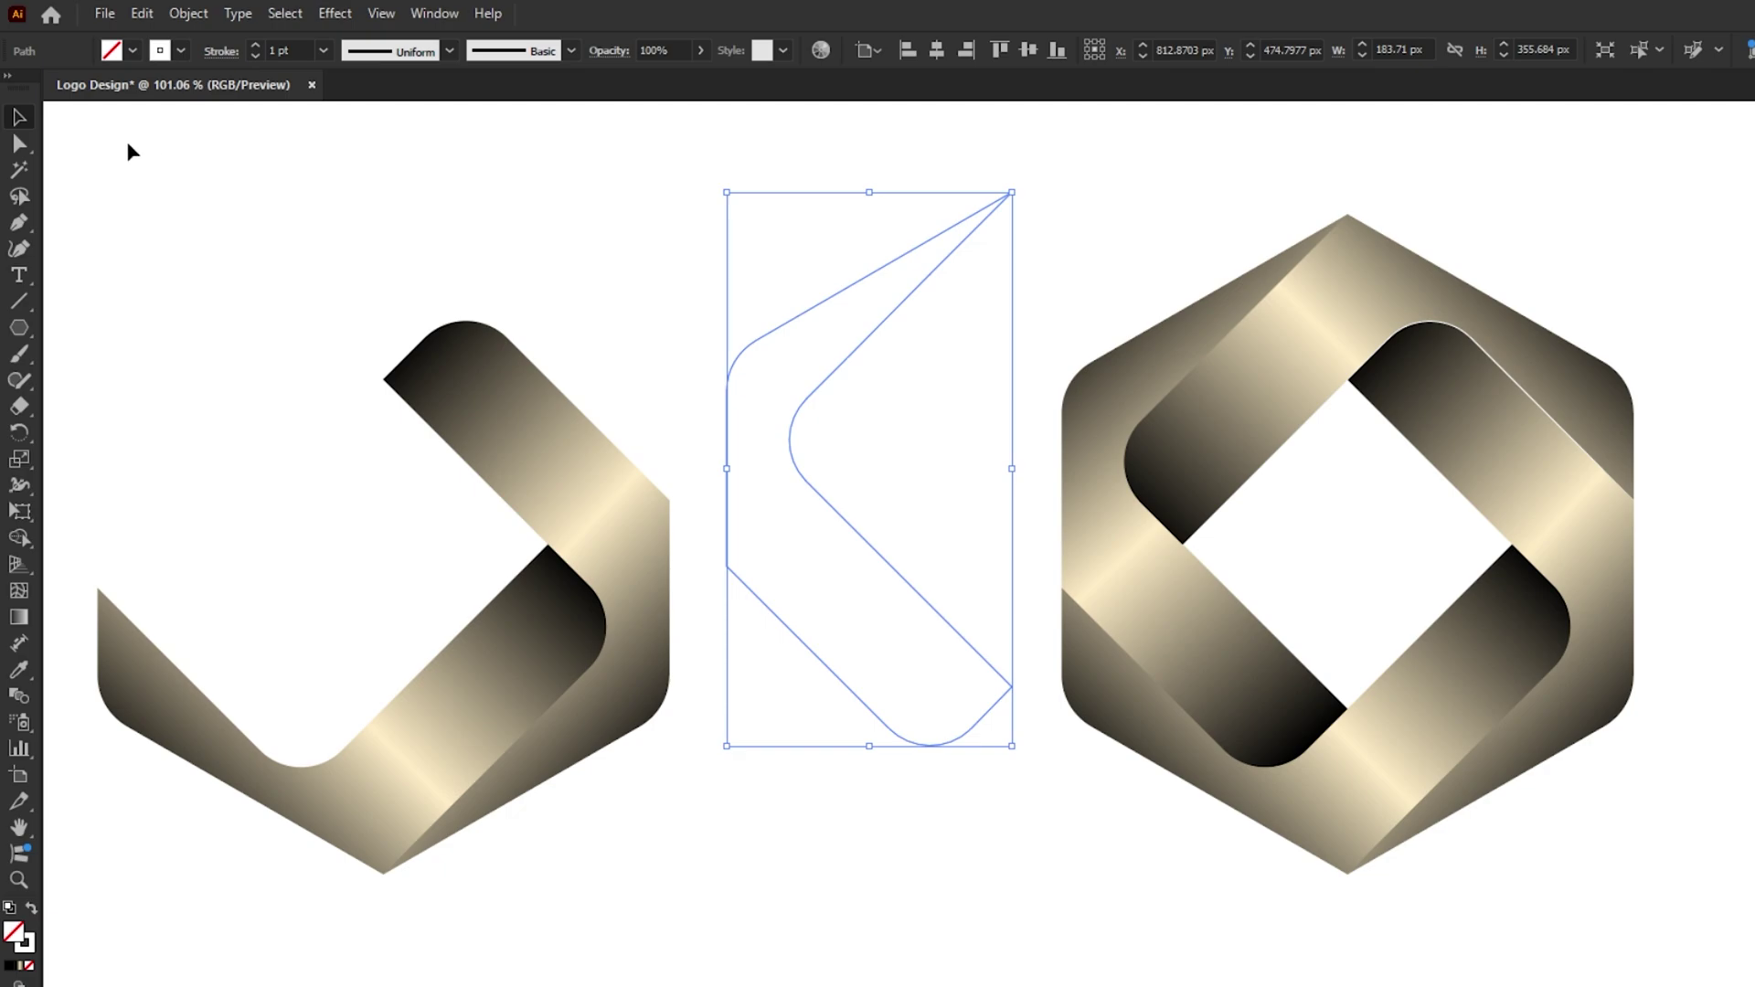
- Delete the upper-left and lower-left anchors to leave an open inner curve
click(20, 143)
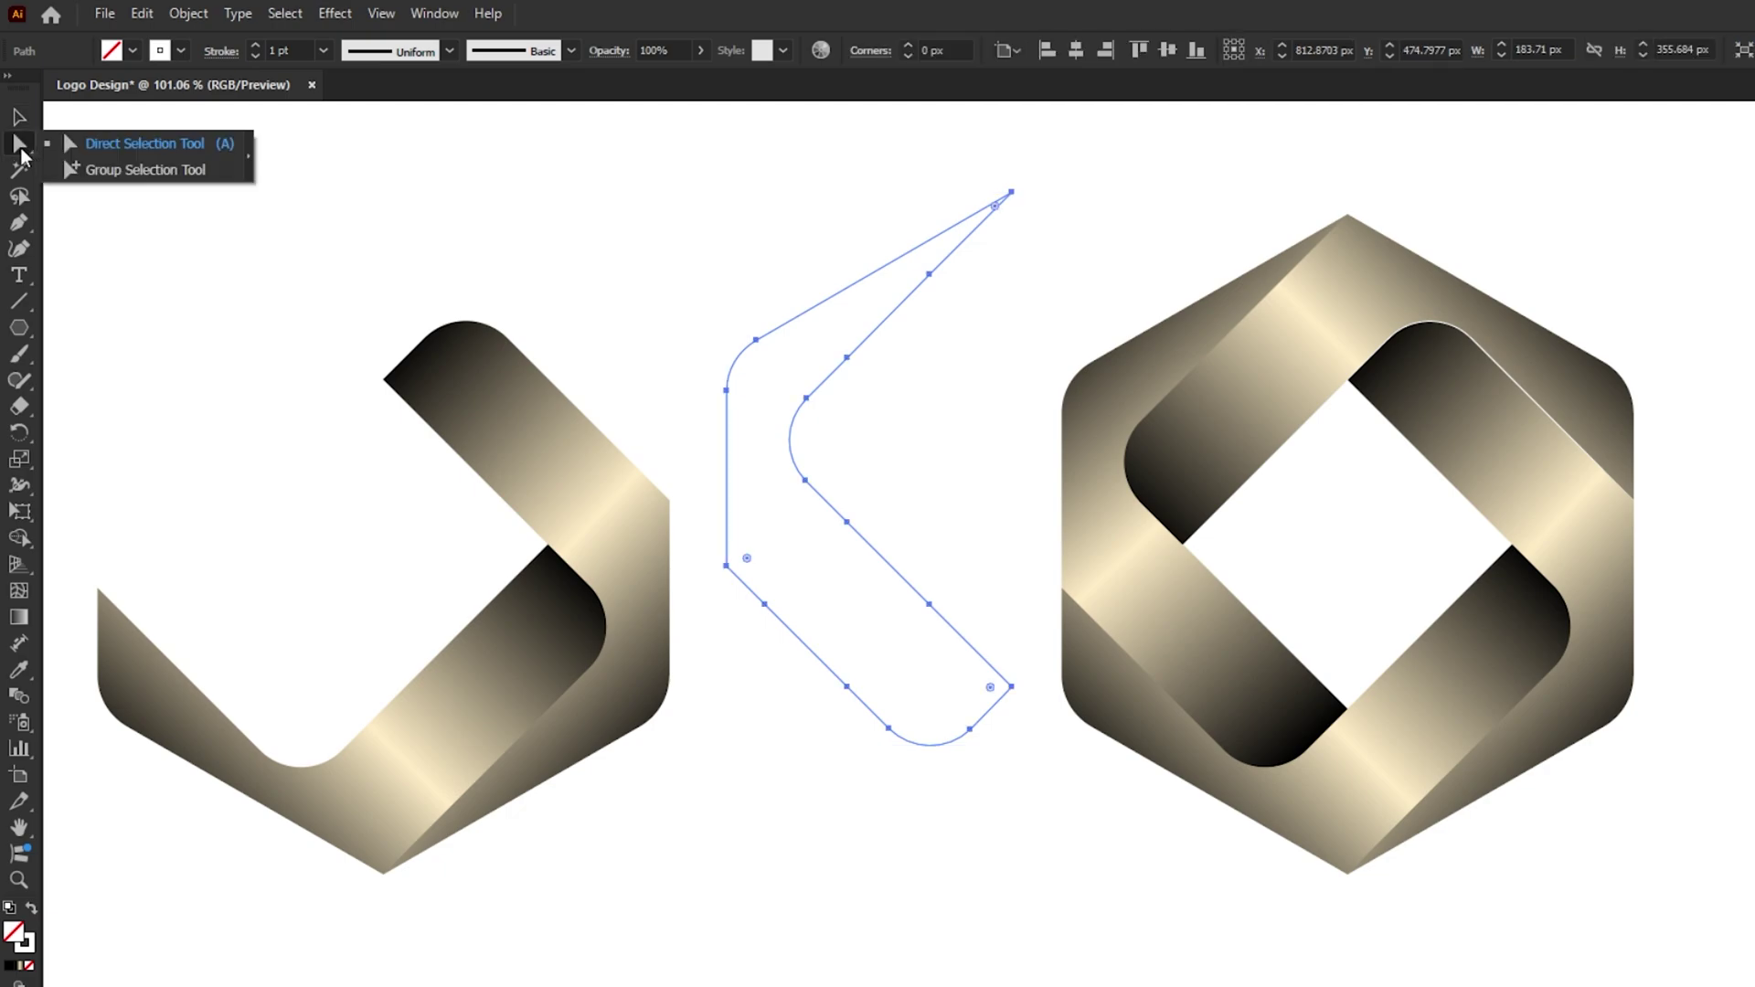
click(138, 149)
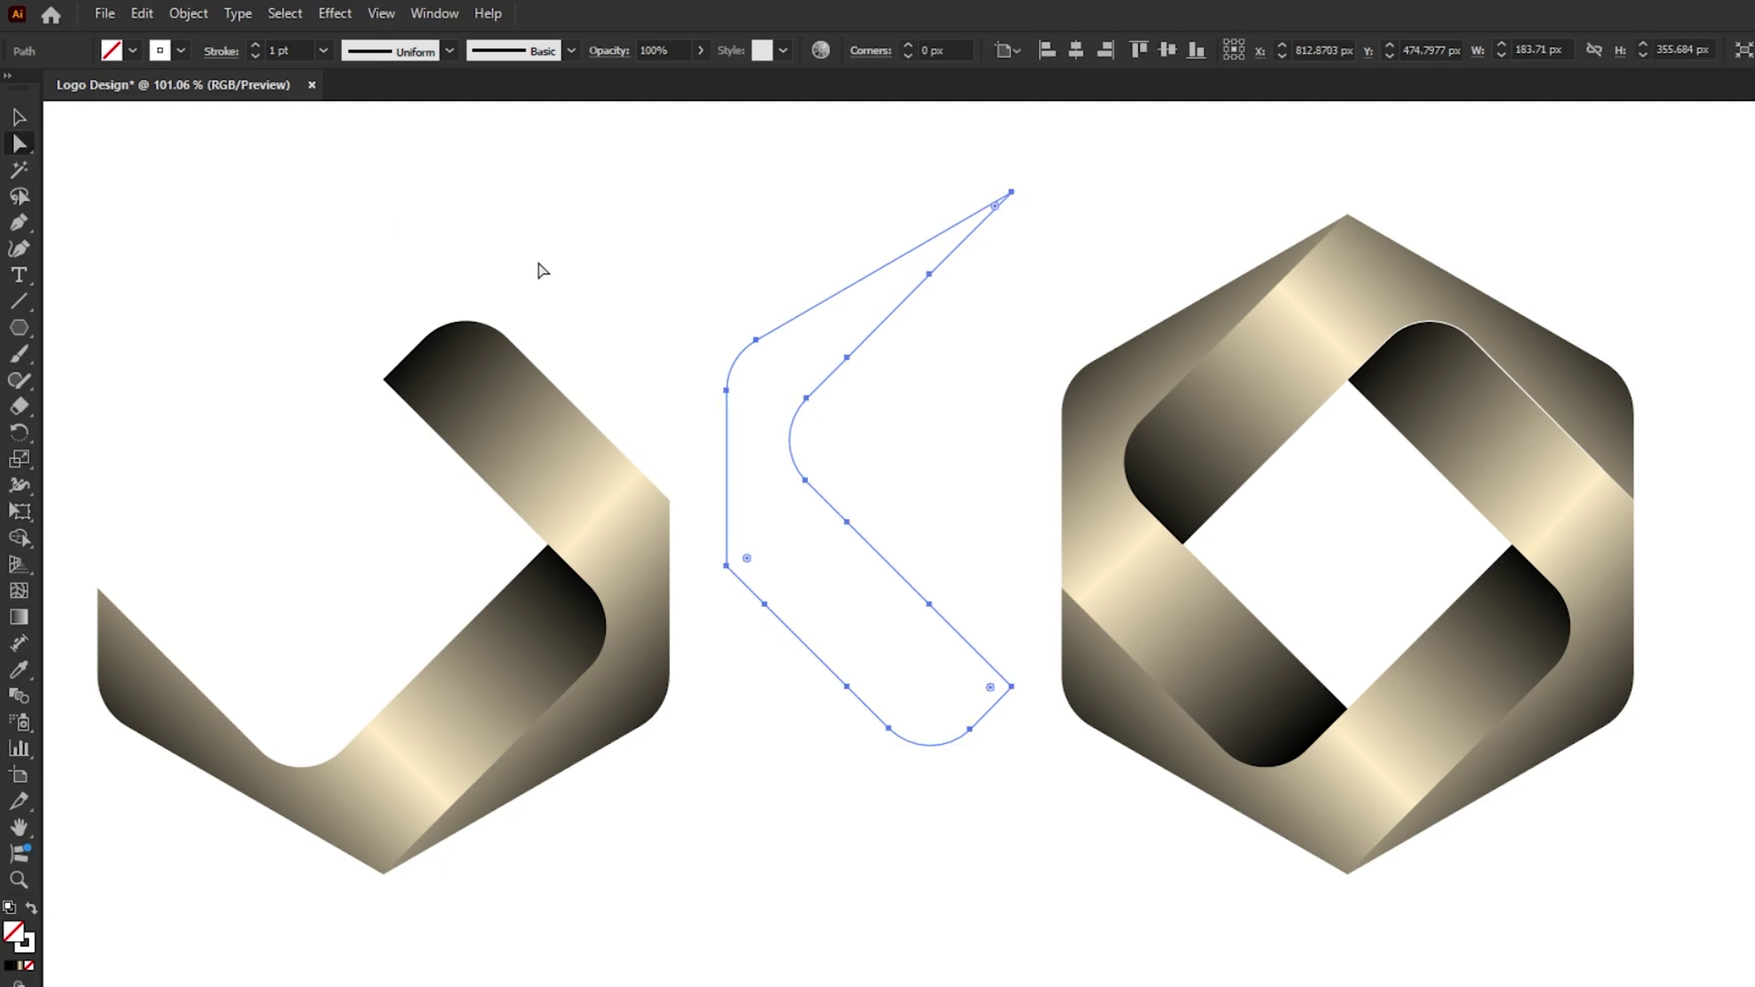
drag(640, 271, 766, 413)
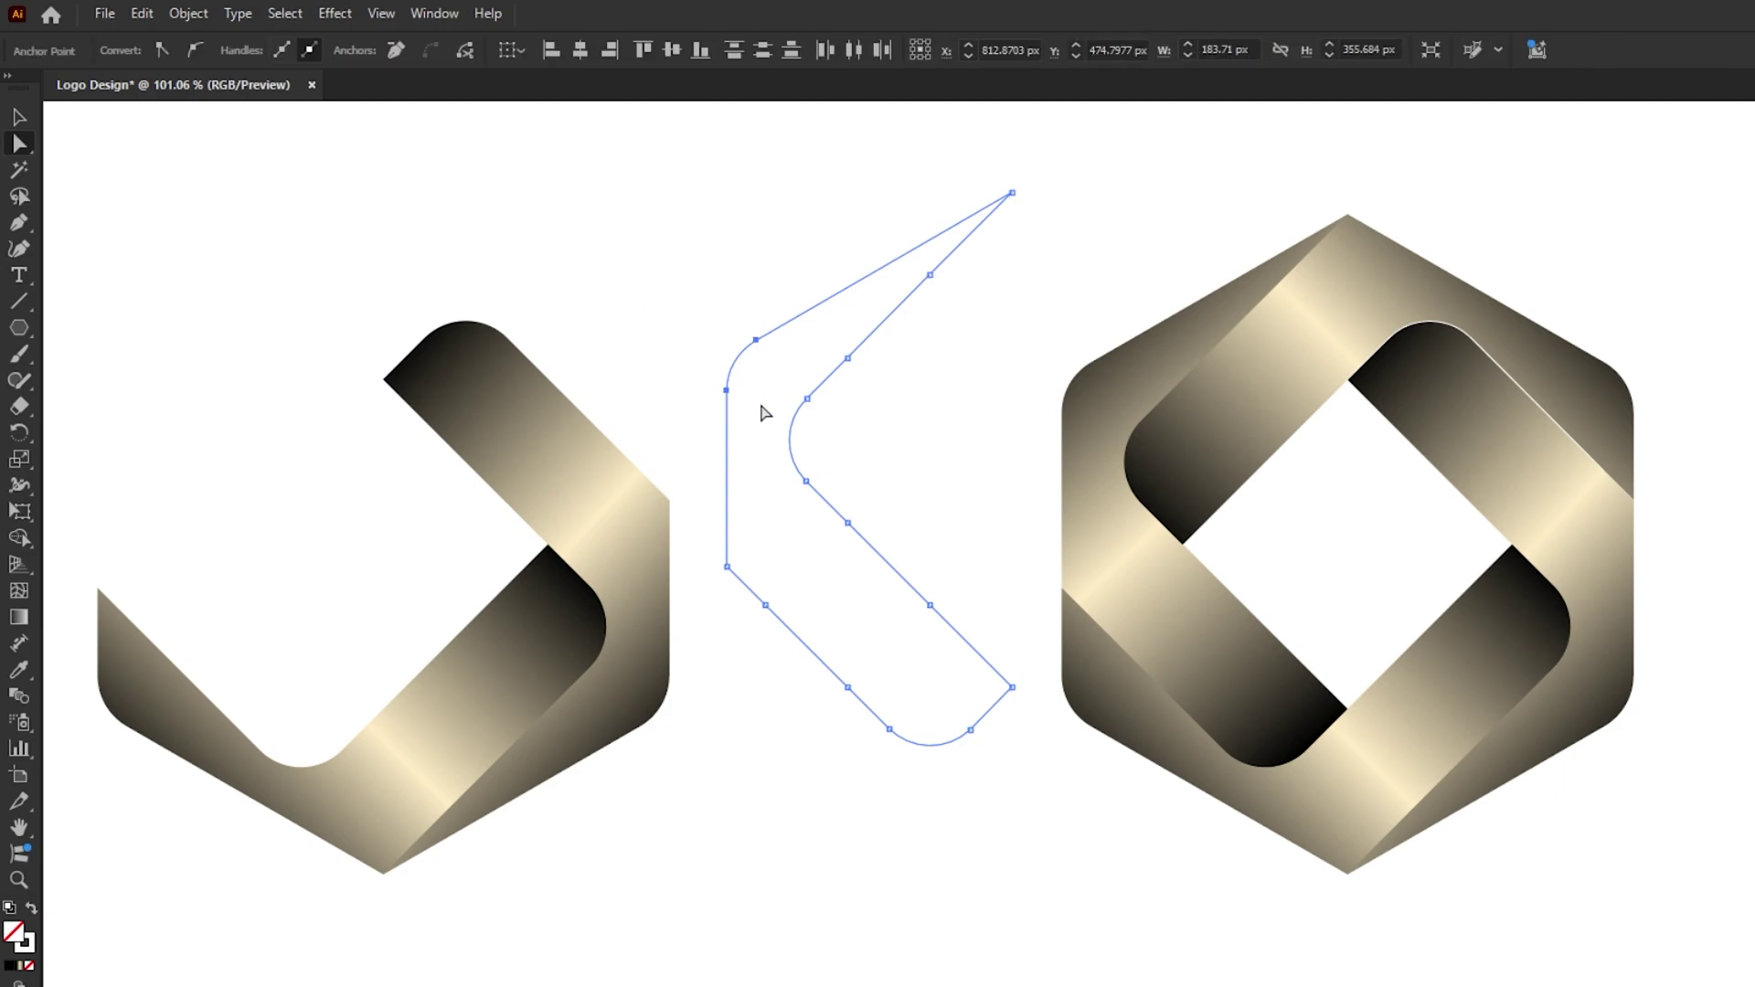
key(Delete)
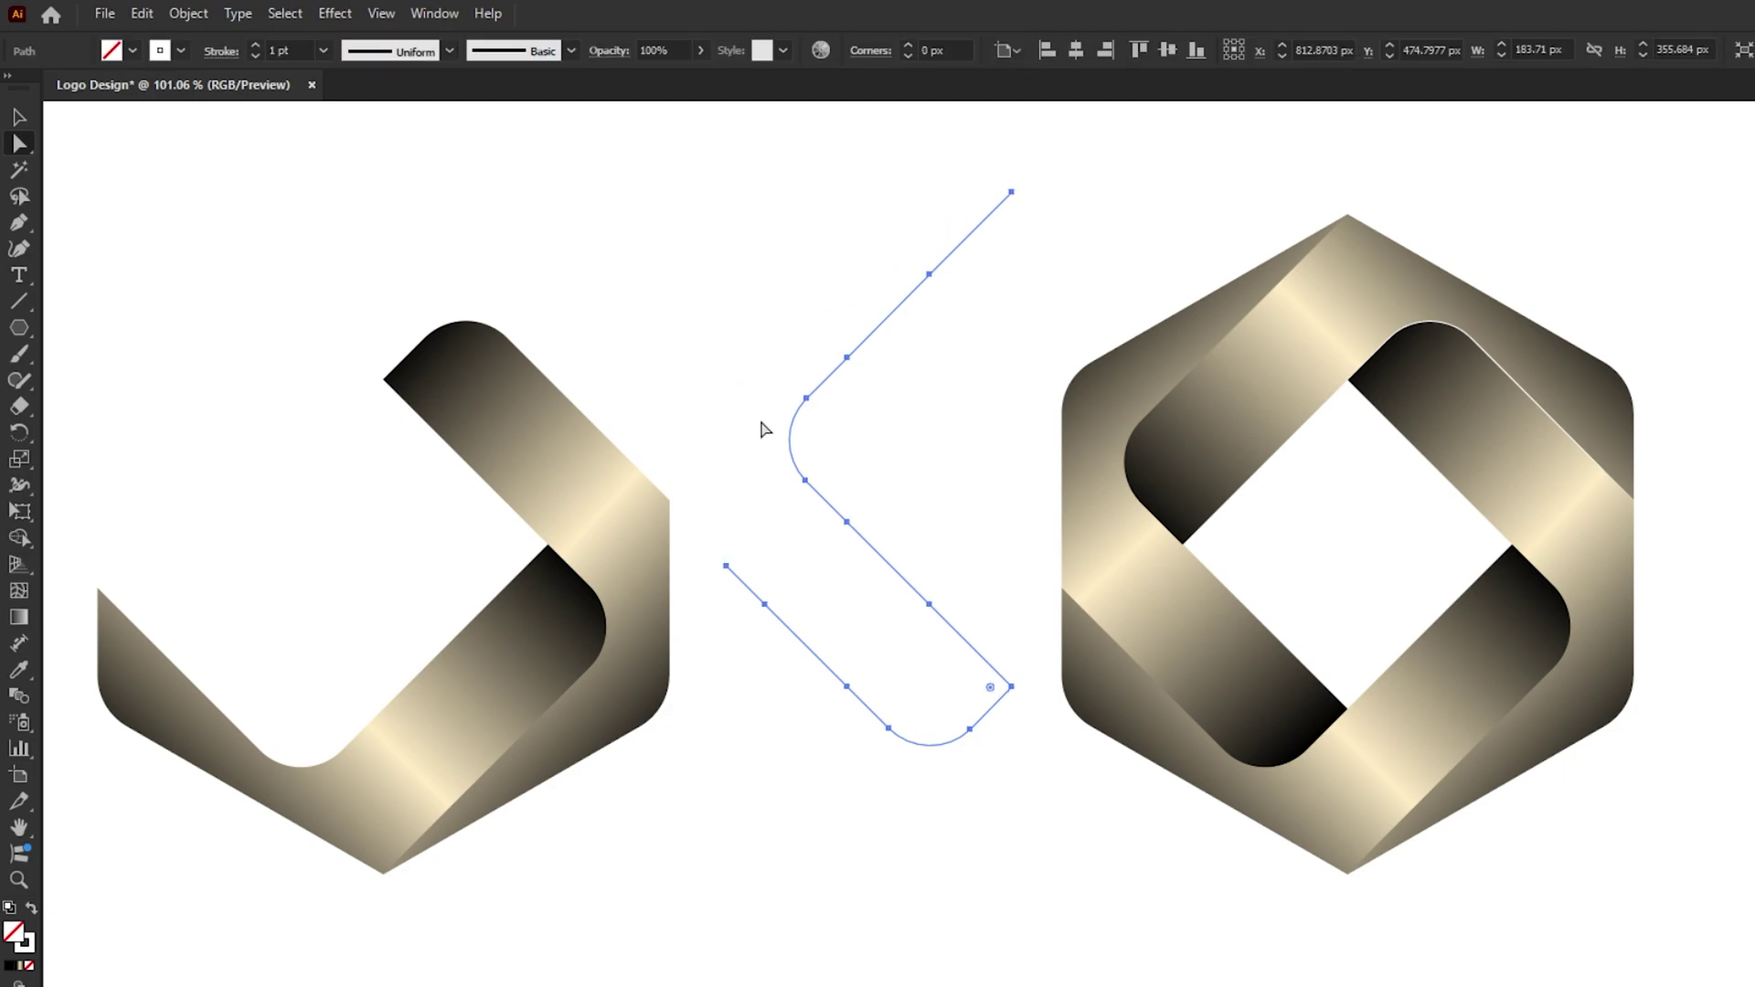
mouse_move(720, 561)
mouse_down()
mouse_move(839, 693)
mouse_move(941, 764)
mouse_move(1017, 677)
mouse_move(945, 631)
mouse_move(912, 580)
mouse_up()
key(Delete)
key(Delete)
key(Delete)
key(Delete)
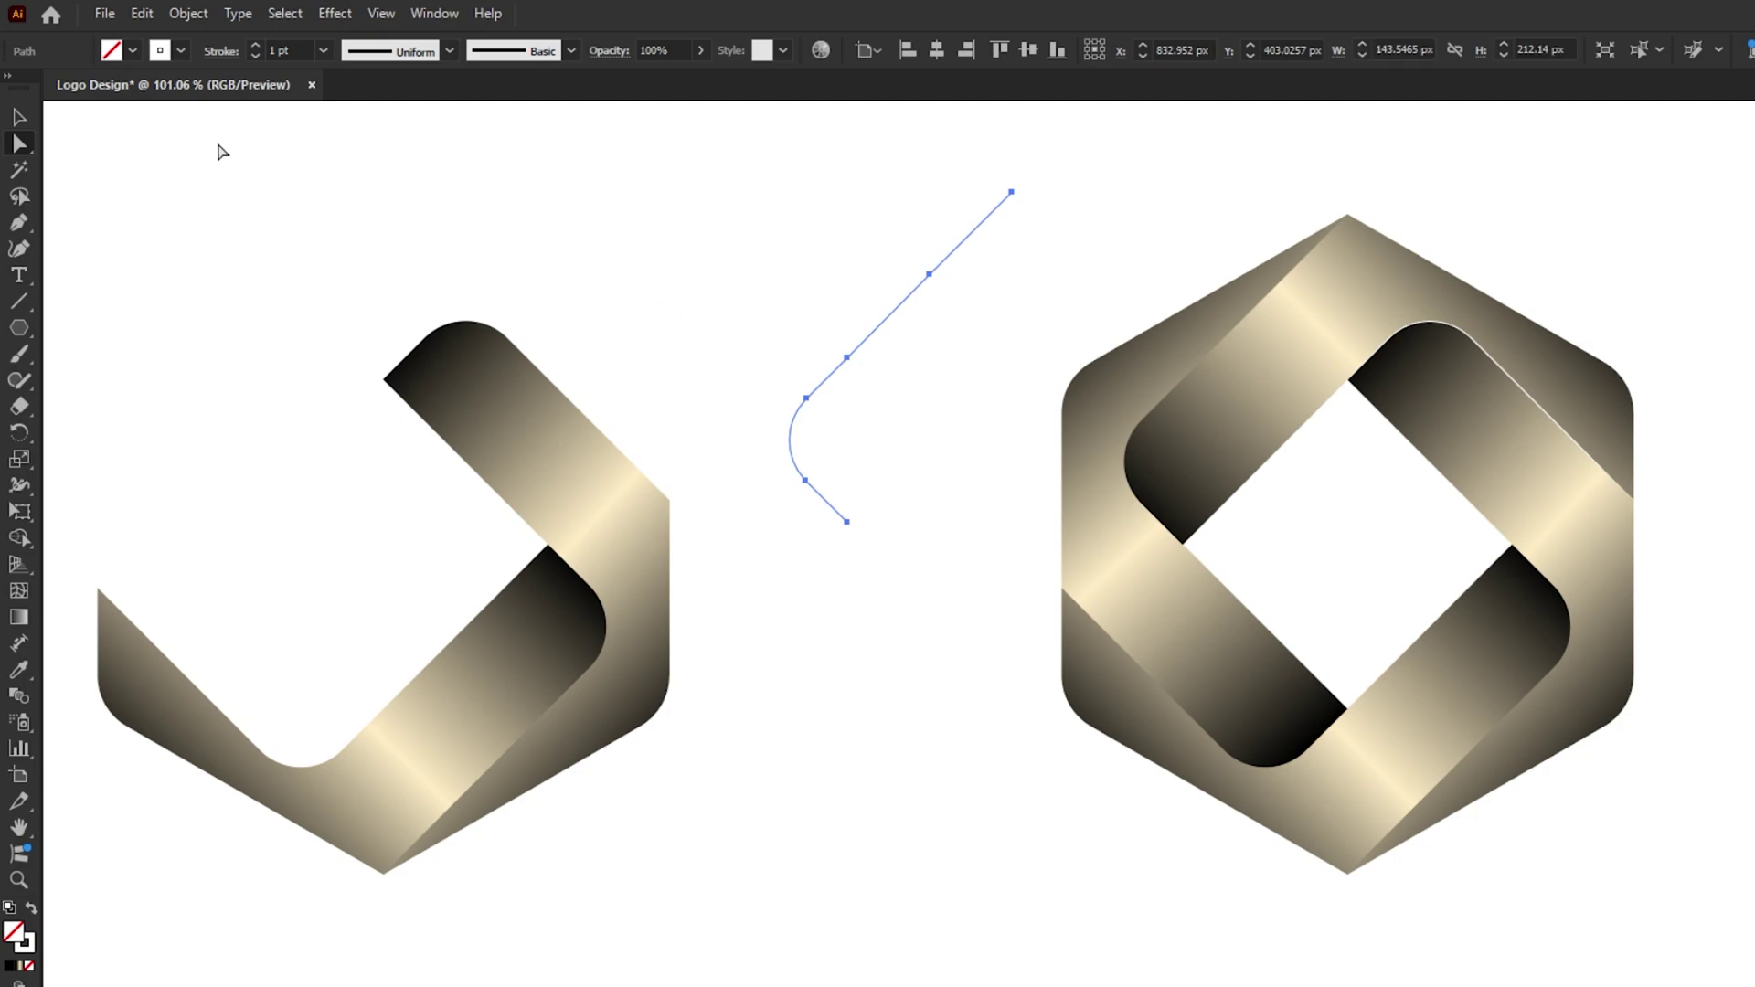
- Place the curve on the right logo's left edge with 0.5 pt stroke and Width Profile 1
key(v)
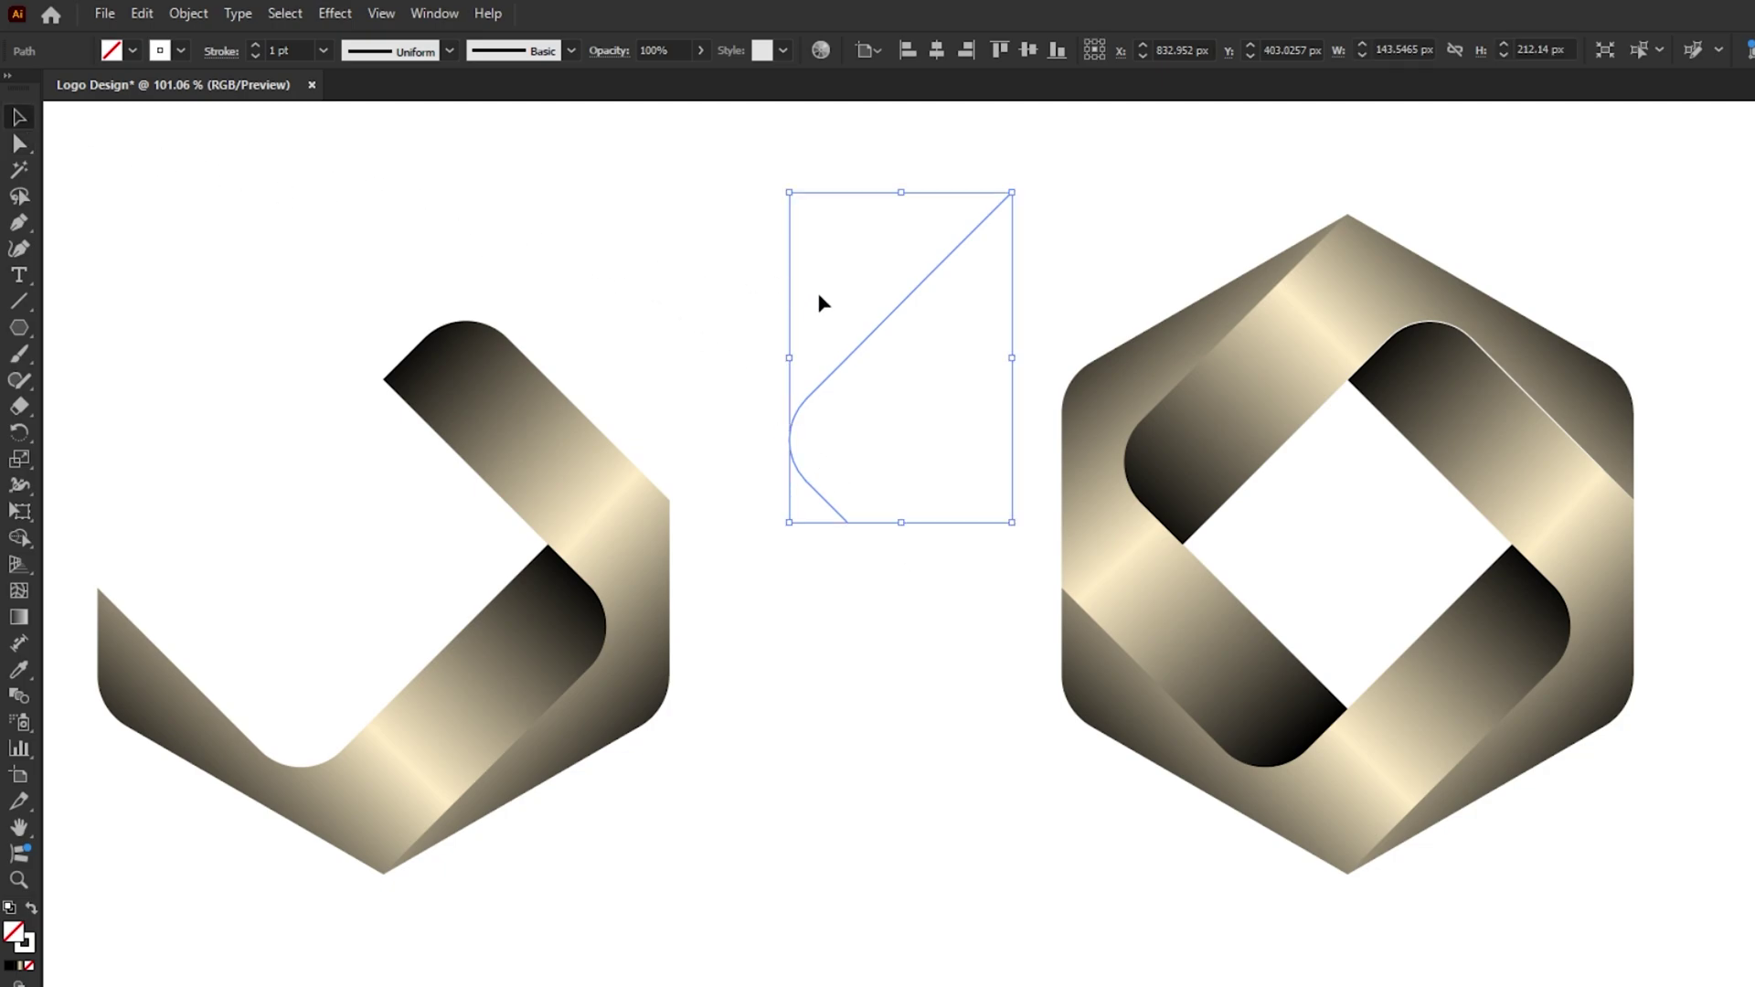
mouse_move(880, 326)
mouse_down()
mouse_move(1167, 403)
mouse_move(1209, 344)
mouse_up()
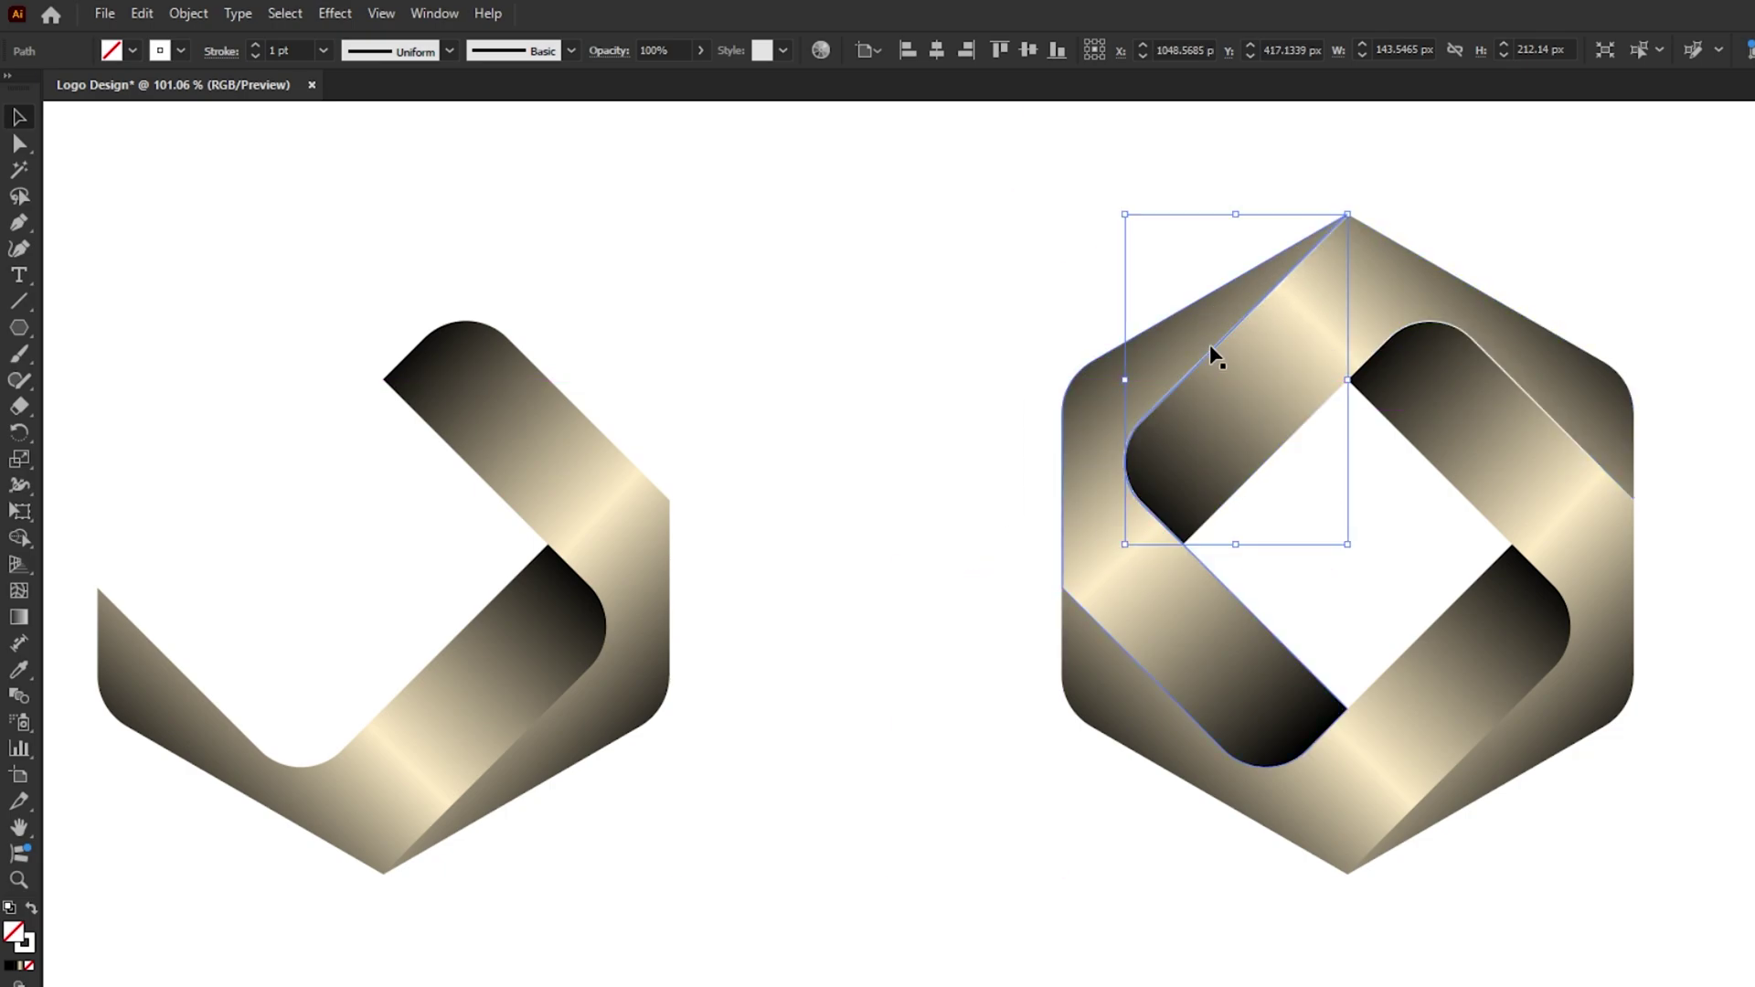
click(252, 56)
click(370, 53)
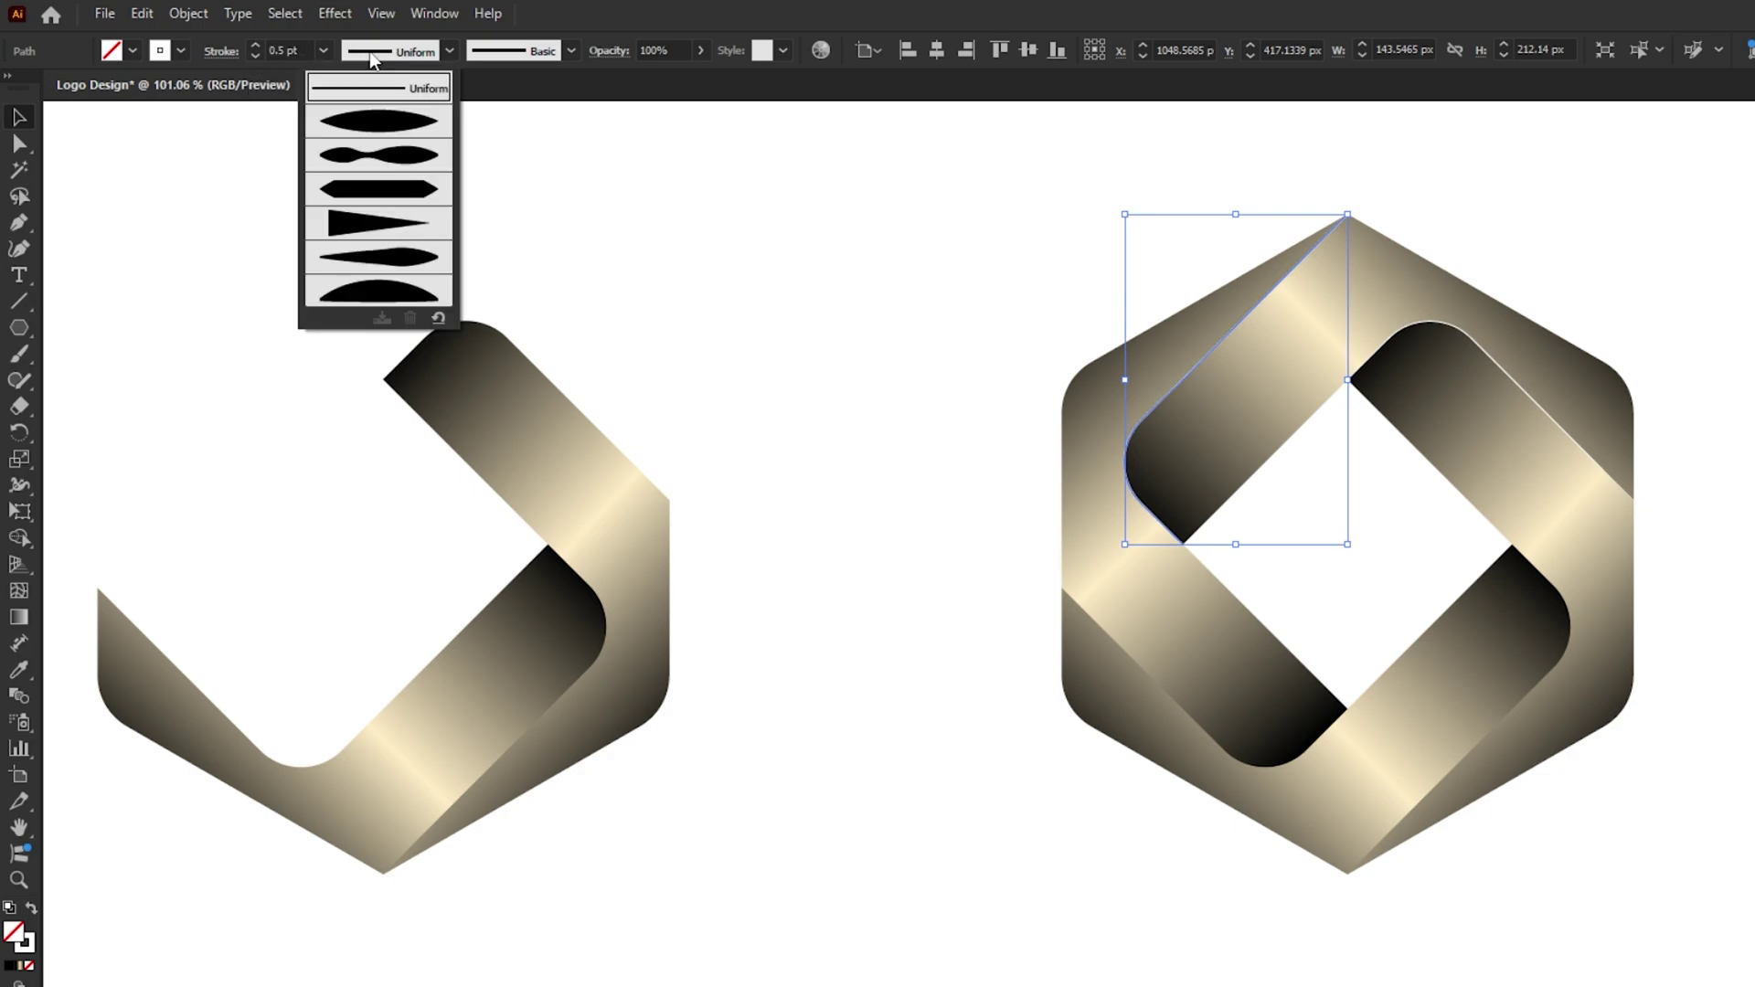
click(382, 121)
click(707, 271)
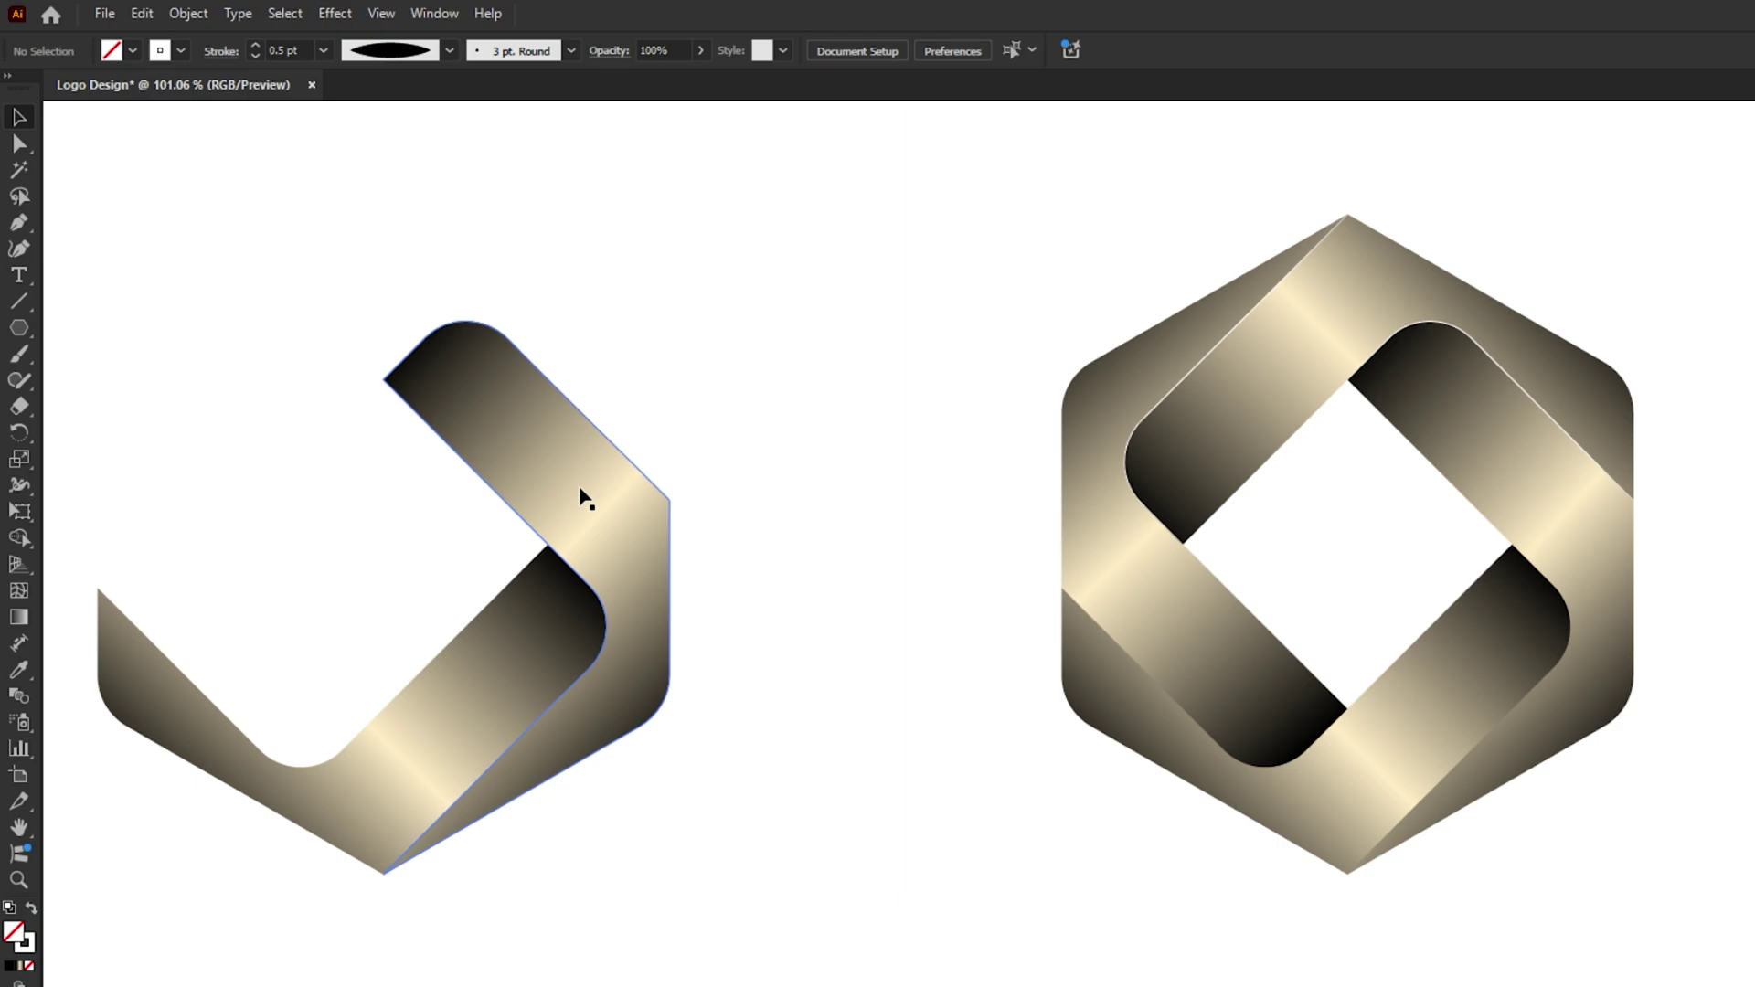
- Move the spare ribbon piece into open space and make it a white outline with no fill
drag(581, 489, 852, 474)
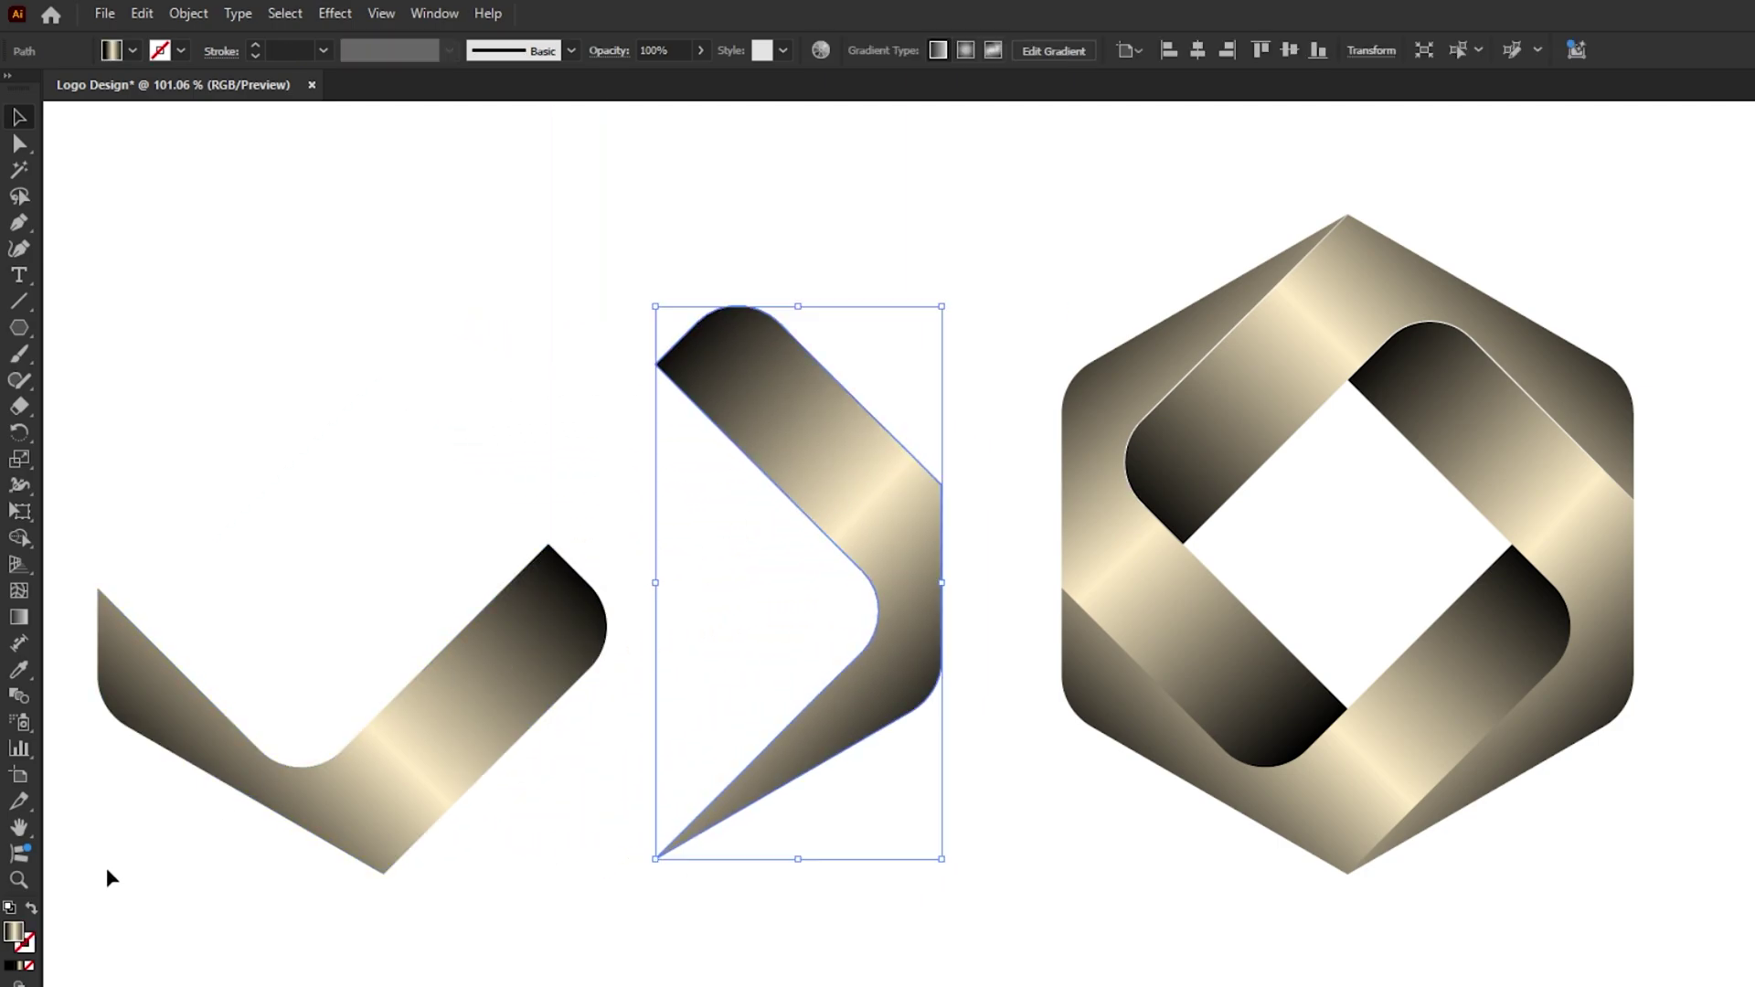
click(30, 910)
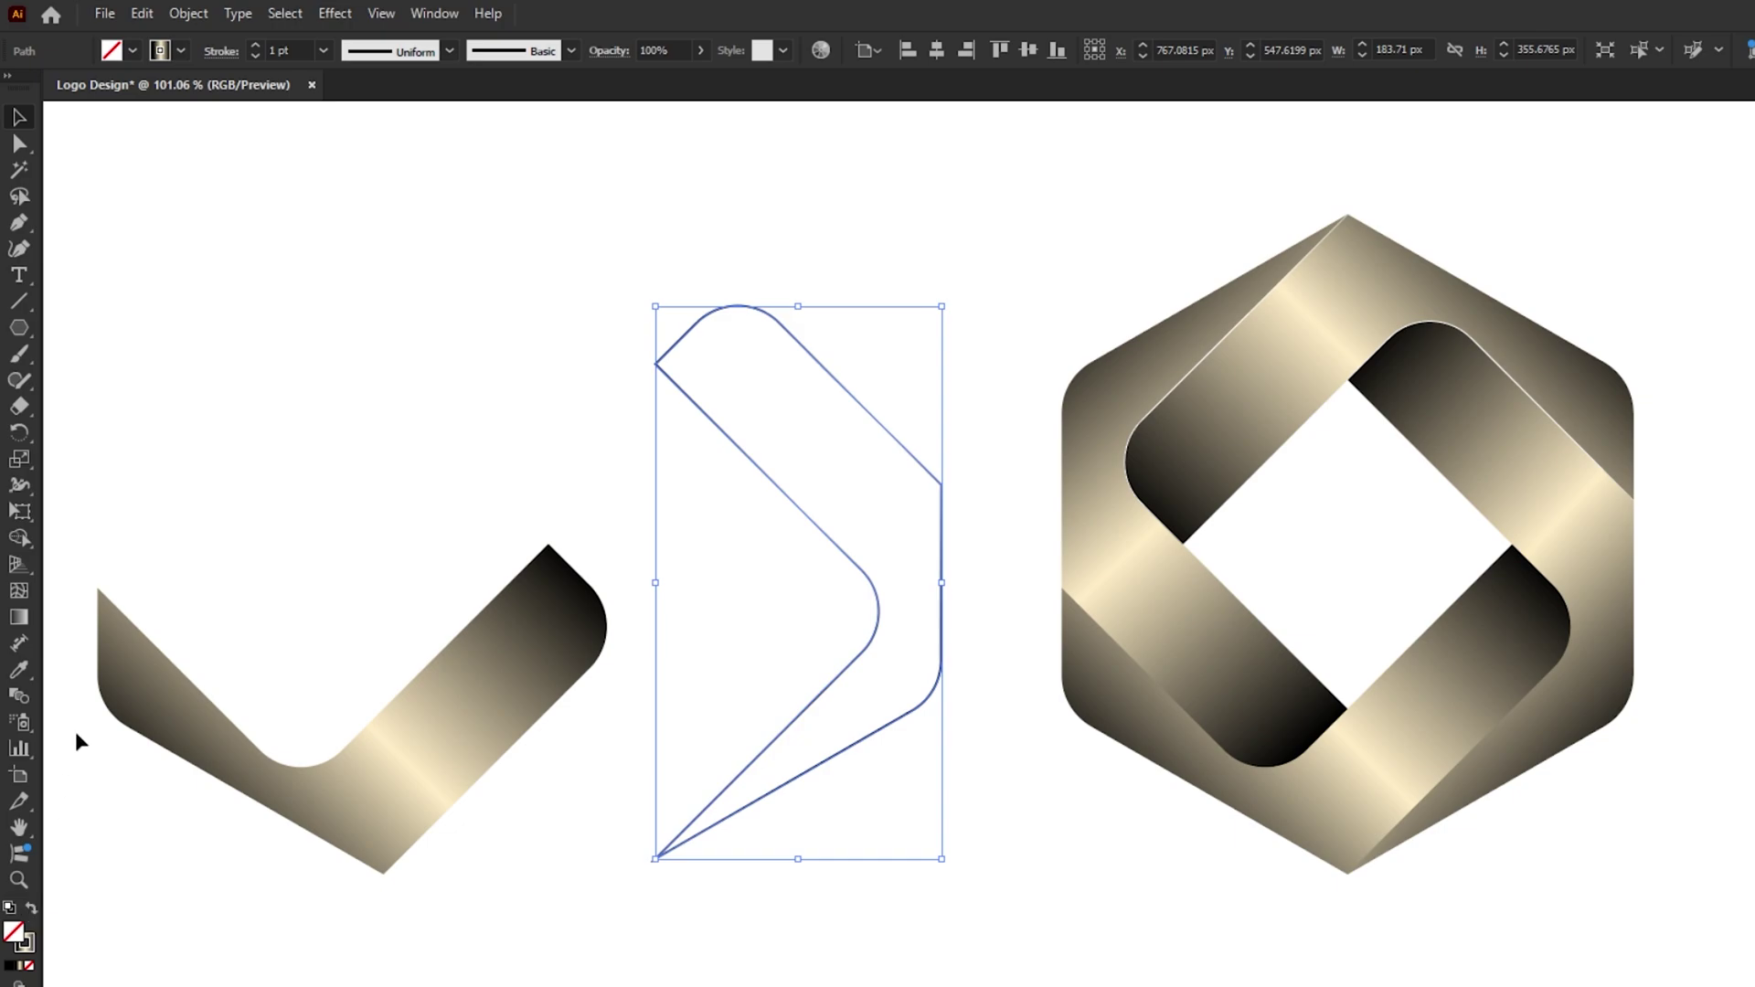
click(160, 52)
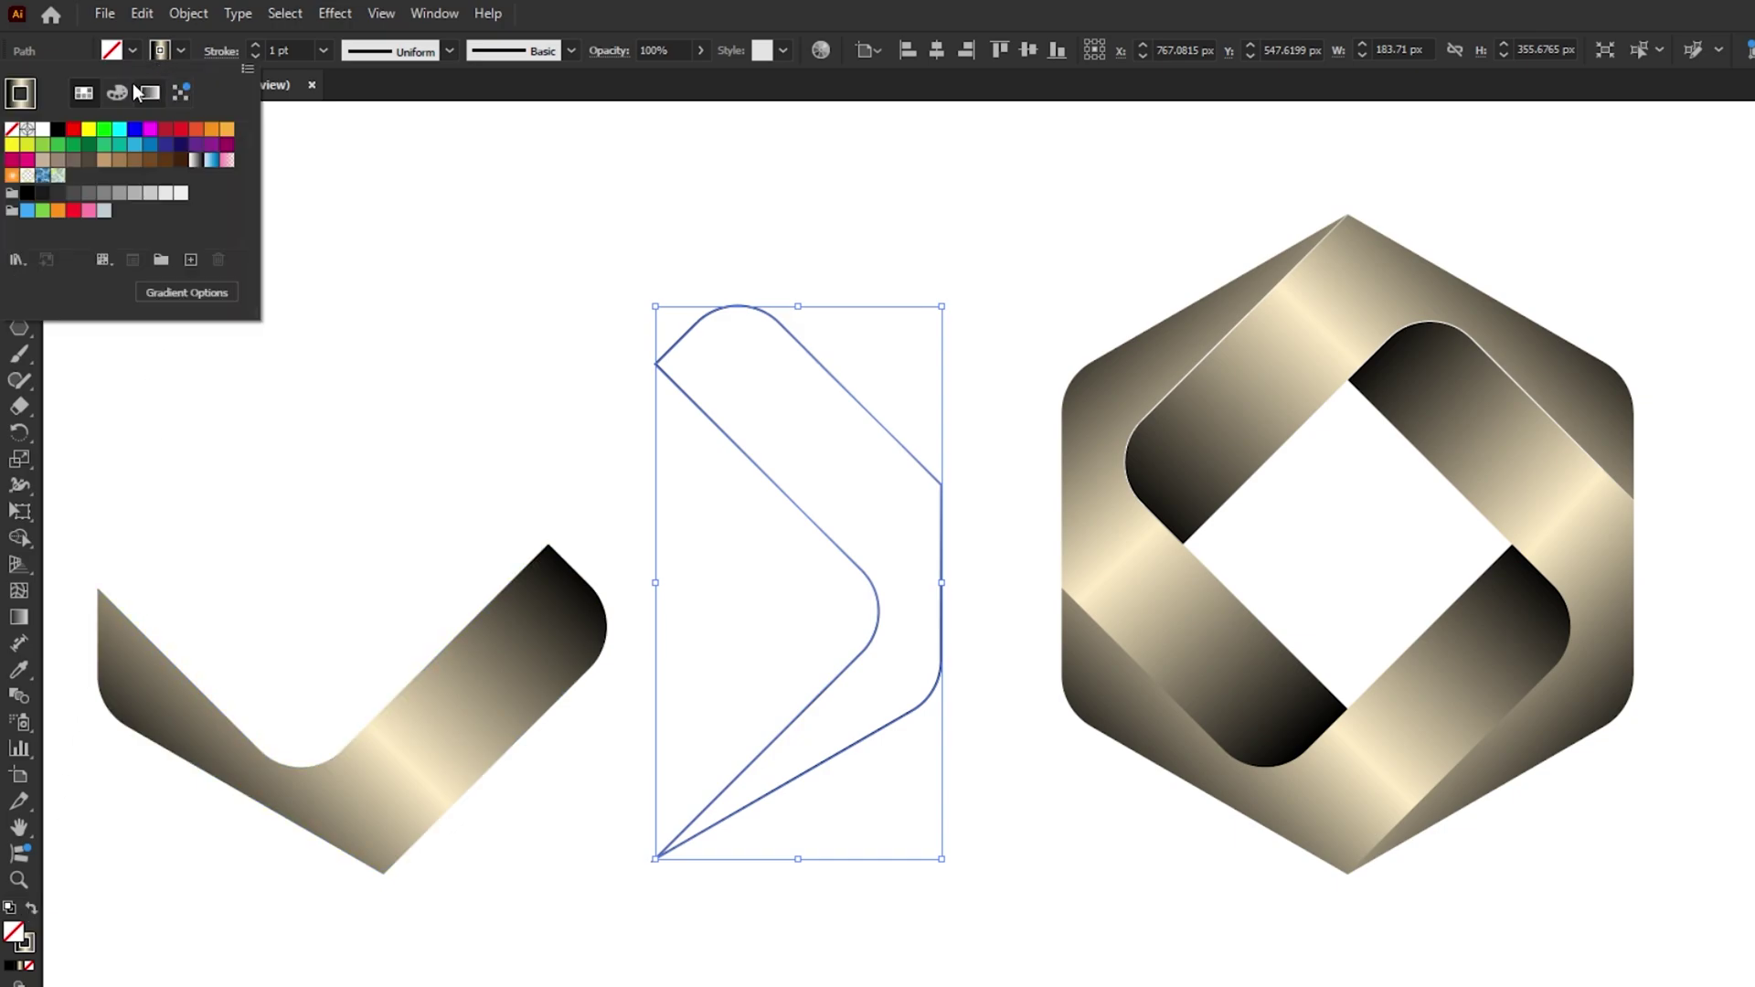
click(44, 129)
click(316, 148)
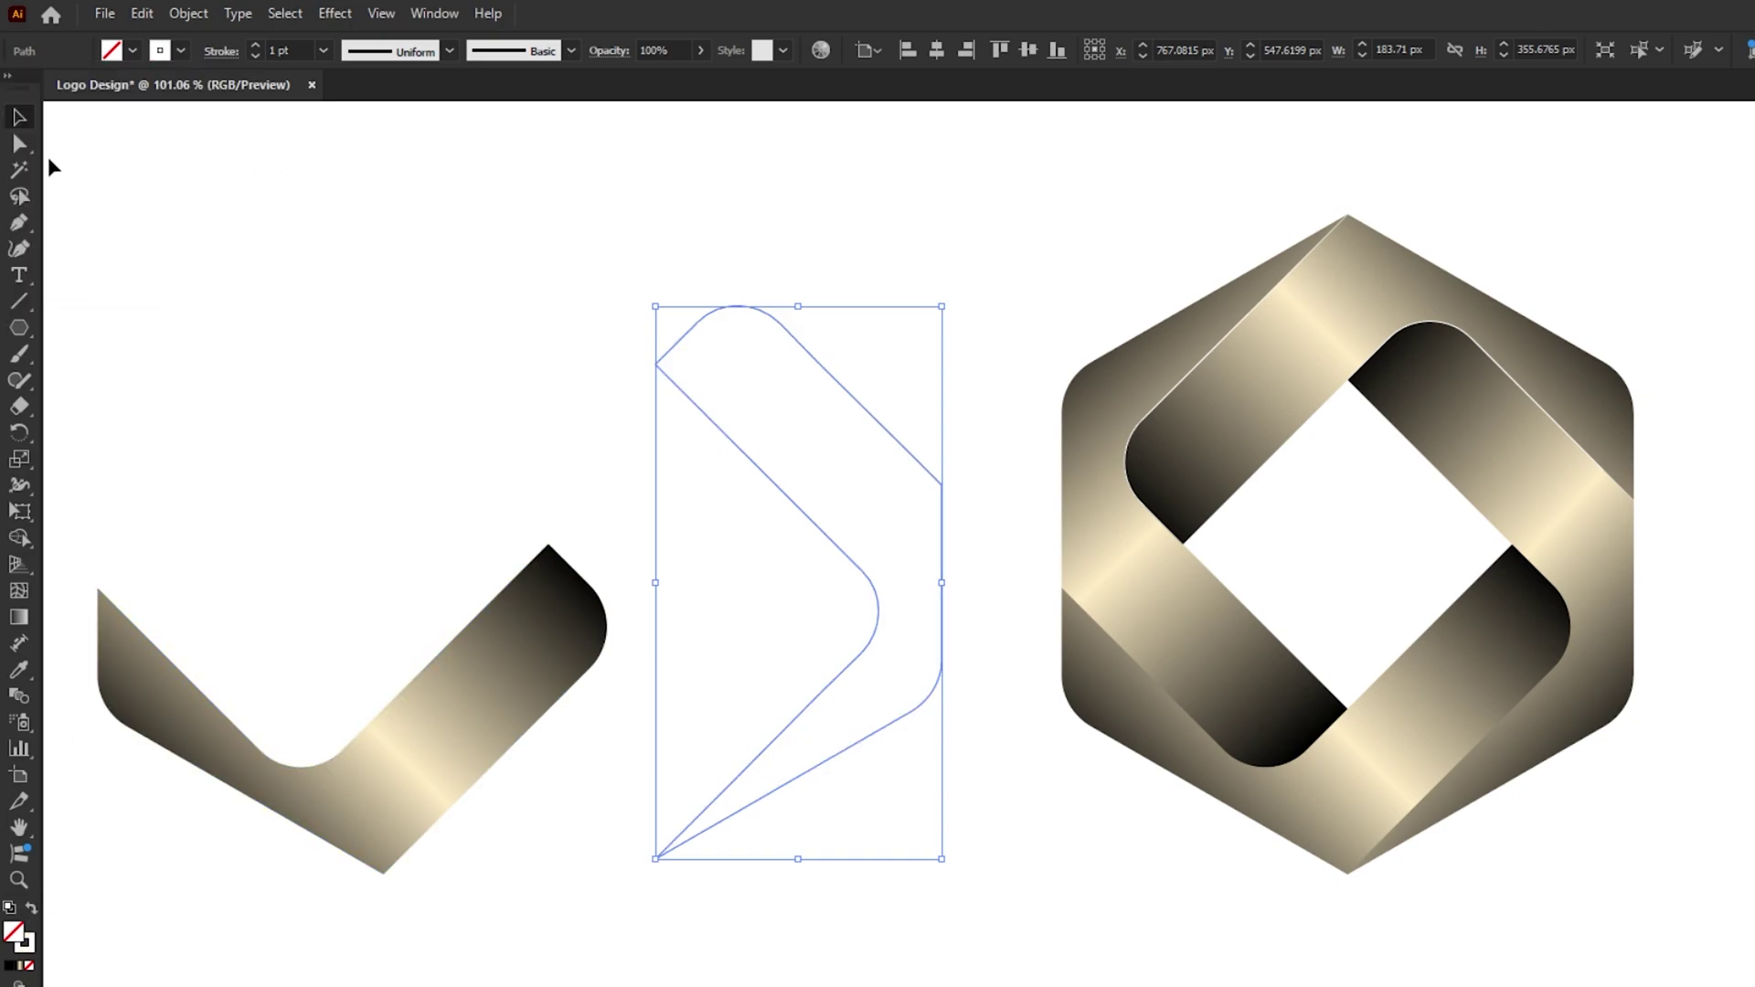
- Delete the outline's upper part and lower-right segment, keeping only the inner curve
click(18, 144)
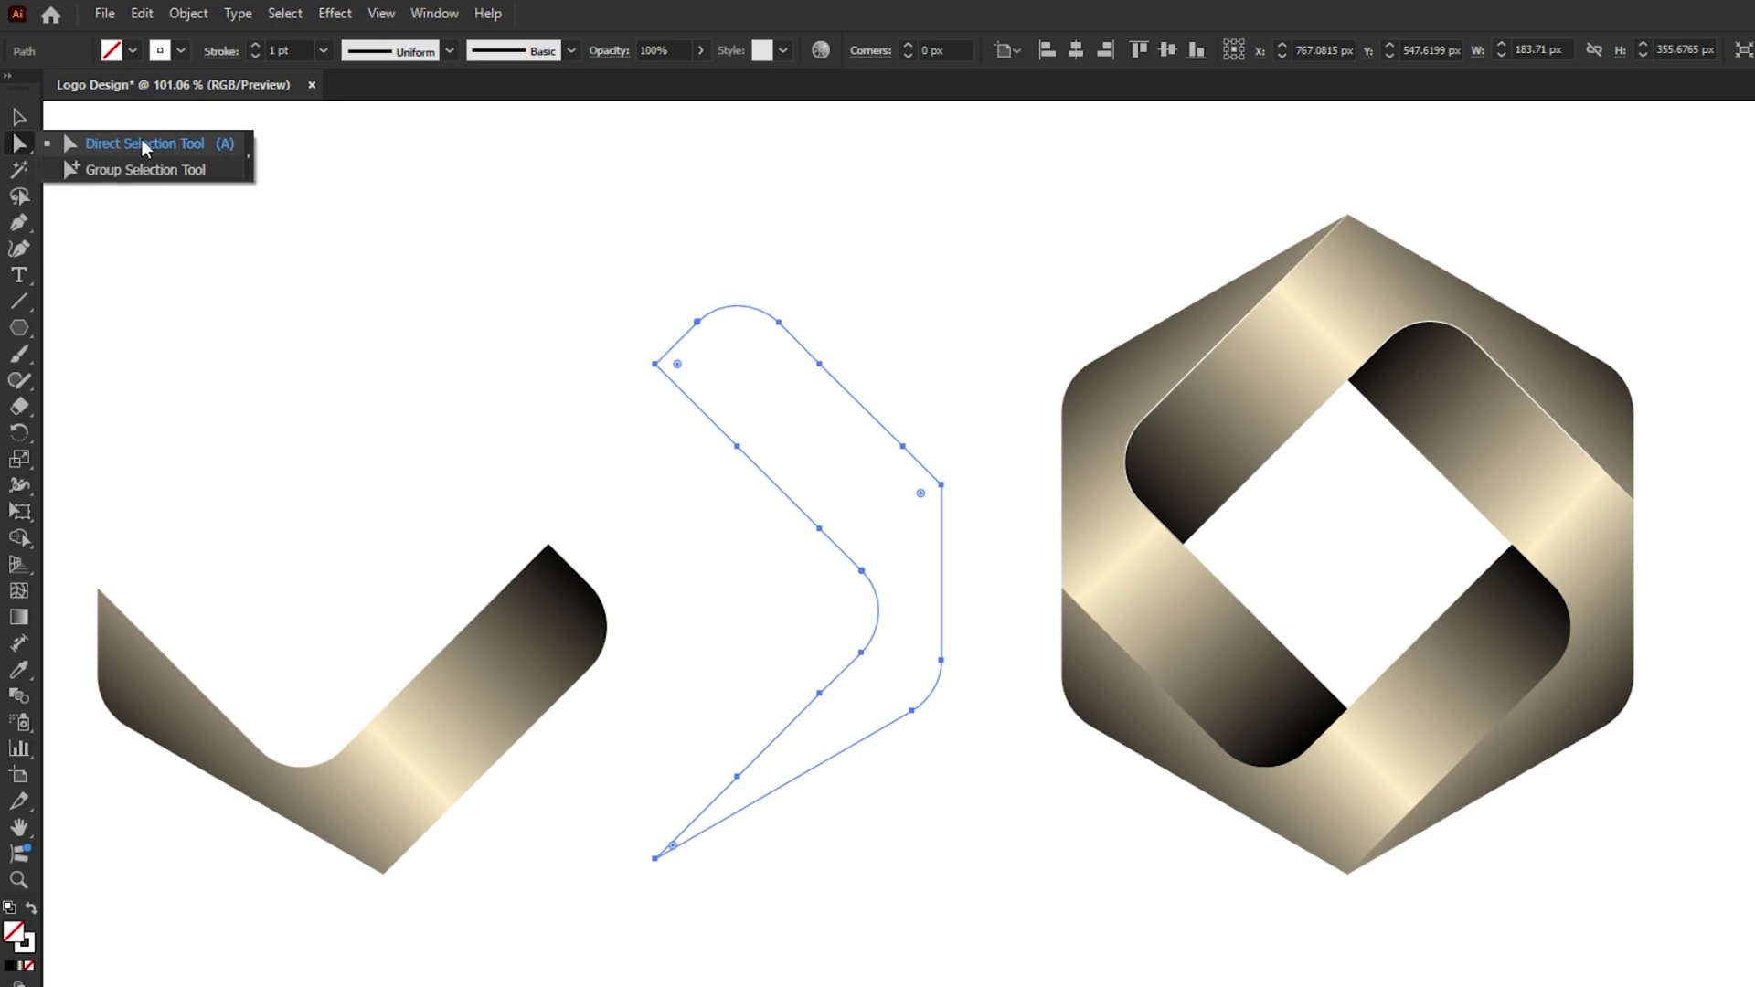
click(145, 147)
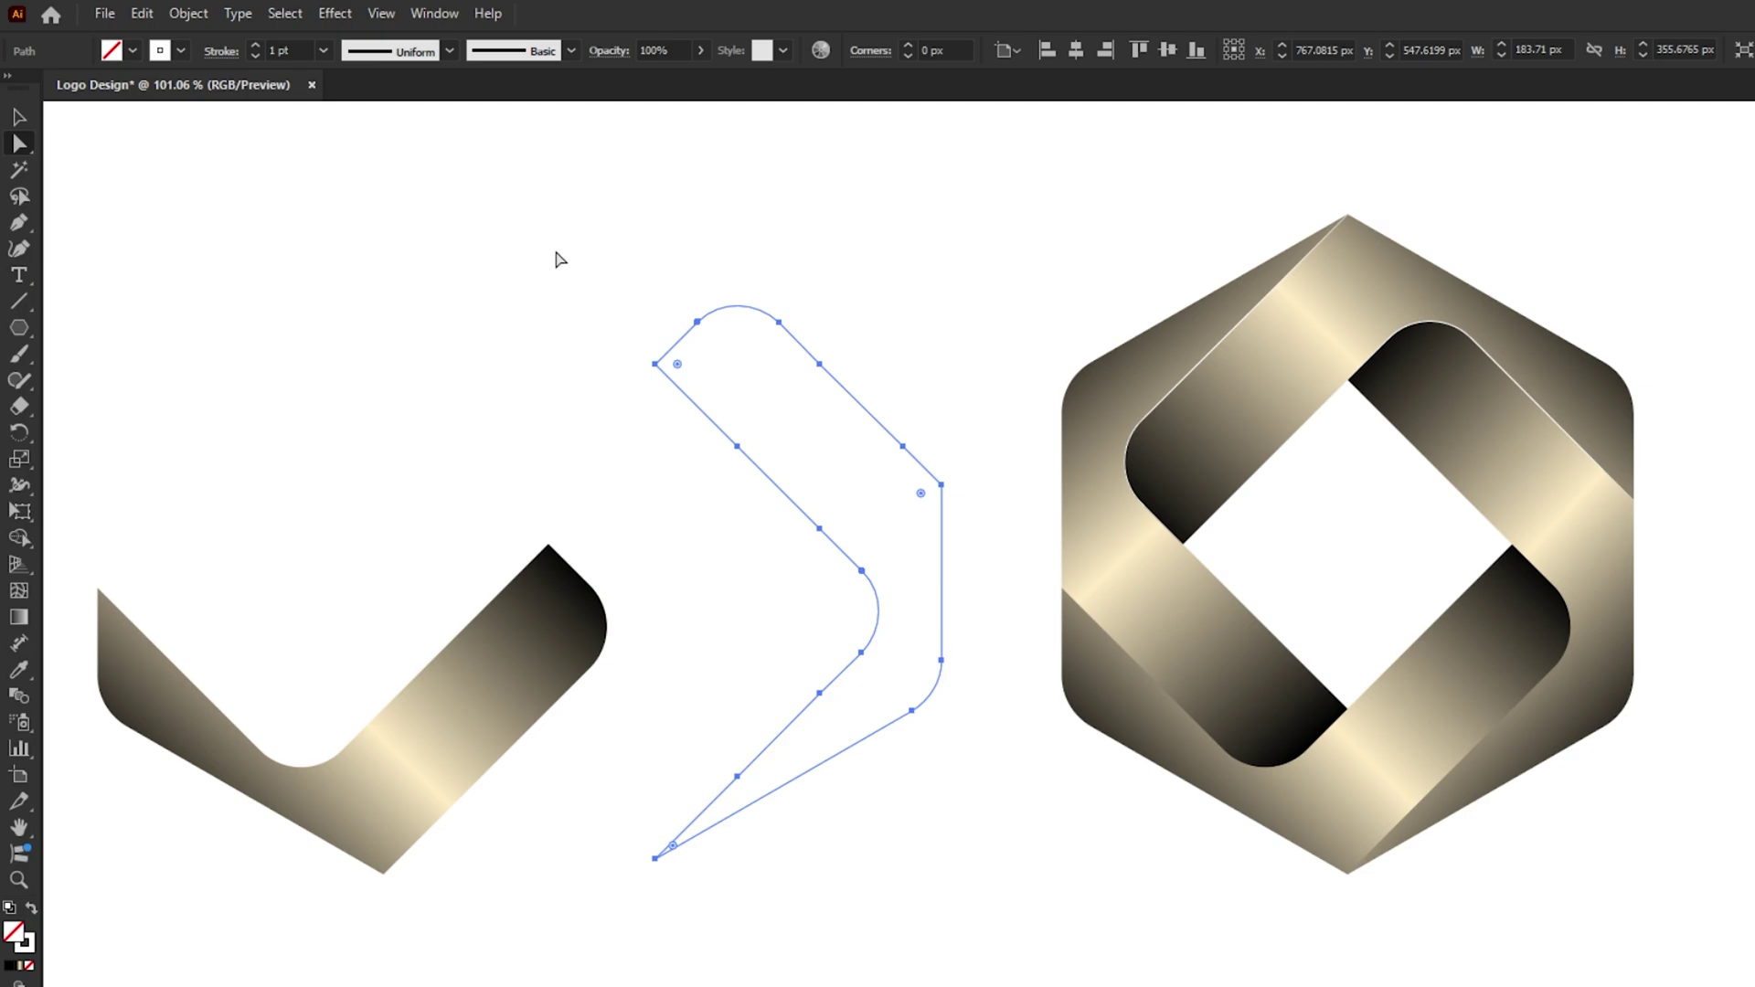
mouse_move(554, 249)
mouse_down()
mouse_move(913, 457)
mouse_move(960, 516)
mouse_up()
key(Delete)
key(Delete)
drag(954, 623, 901, 747)
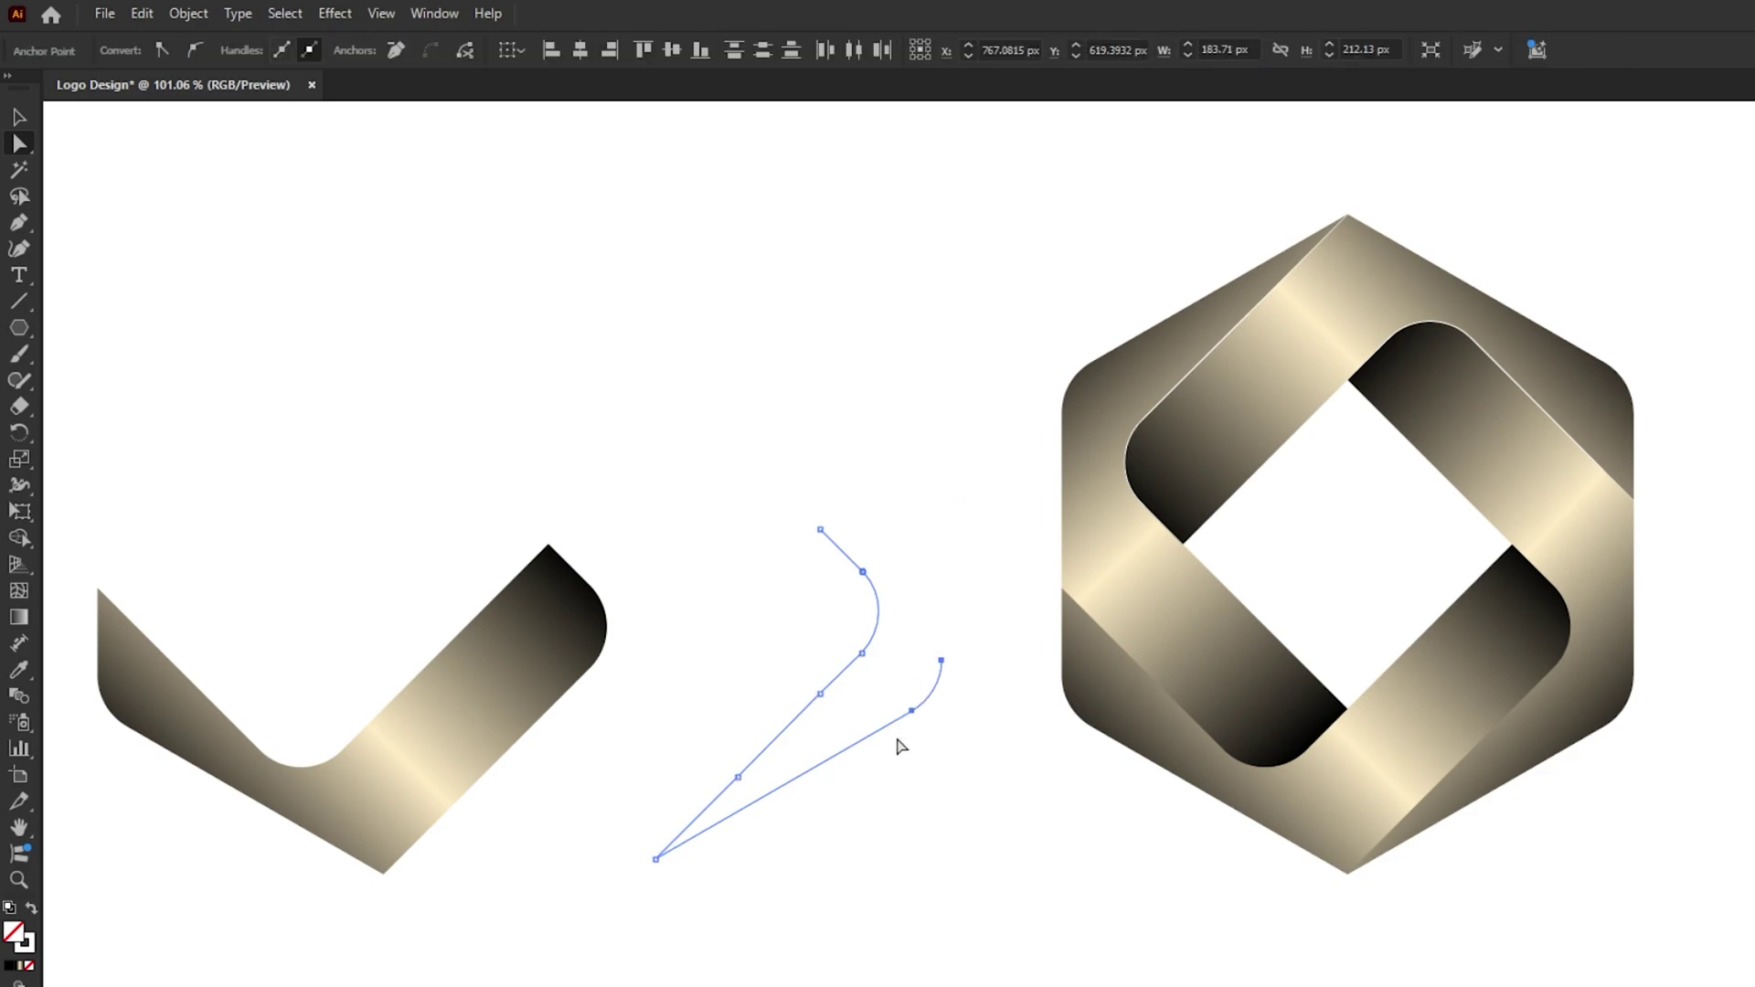
key(Delete)
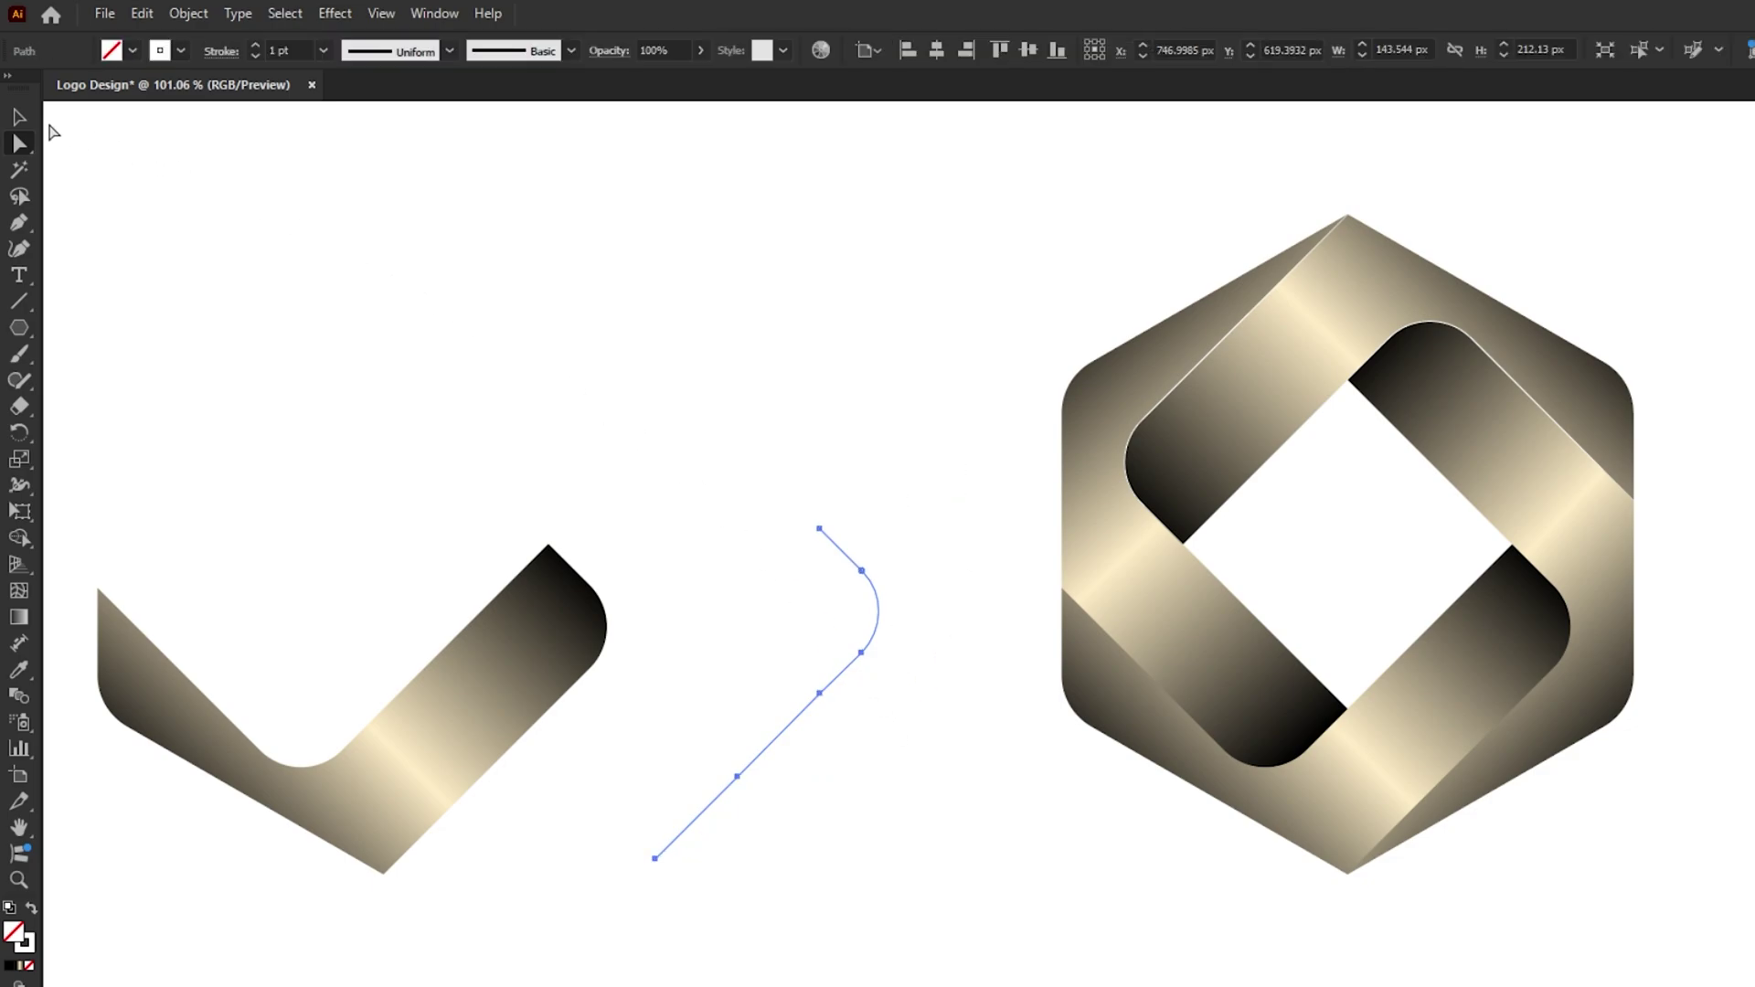
- Place the curve along the lower-right band's inner edge and apply Width Profile 1
click(19, 117)
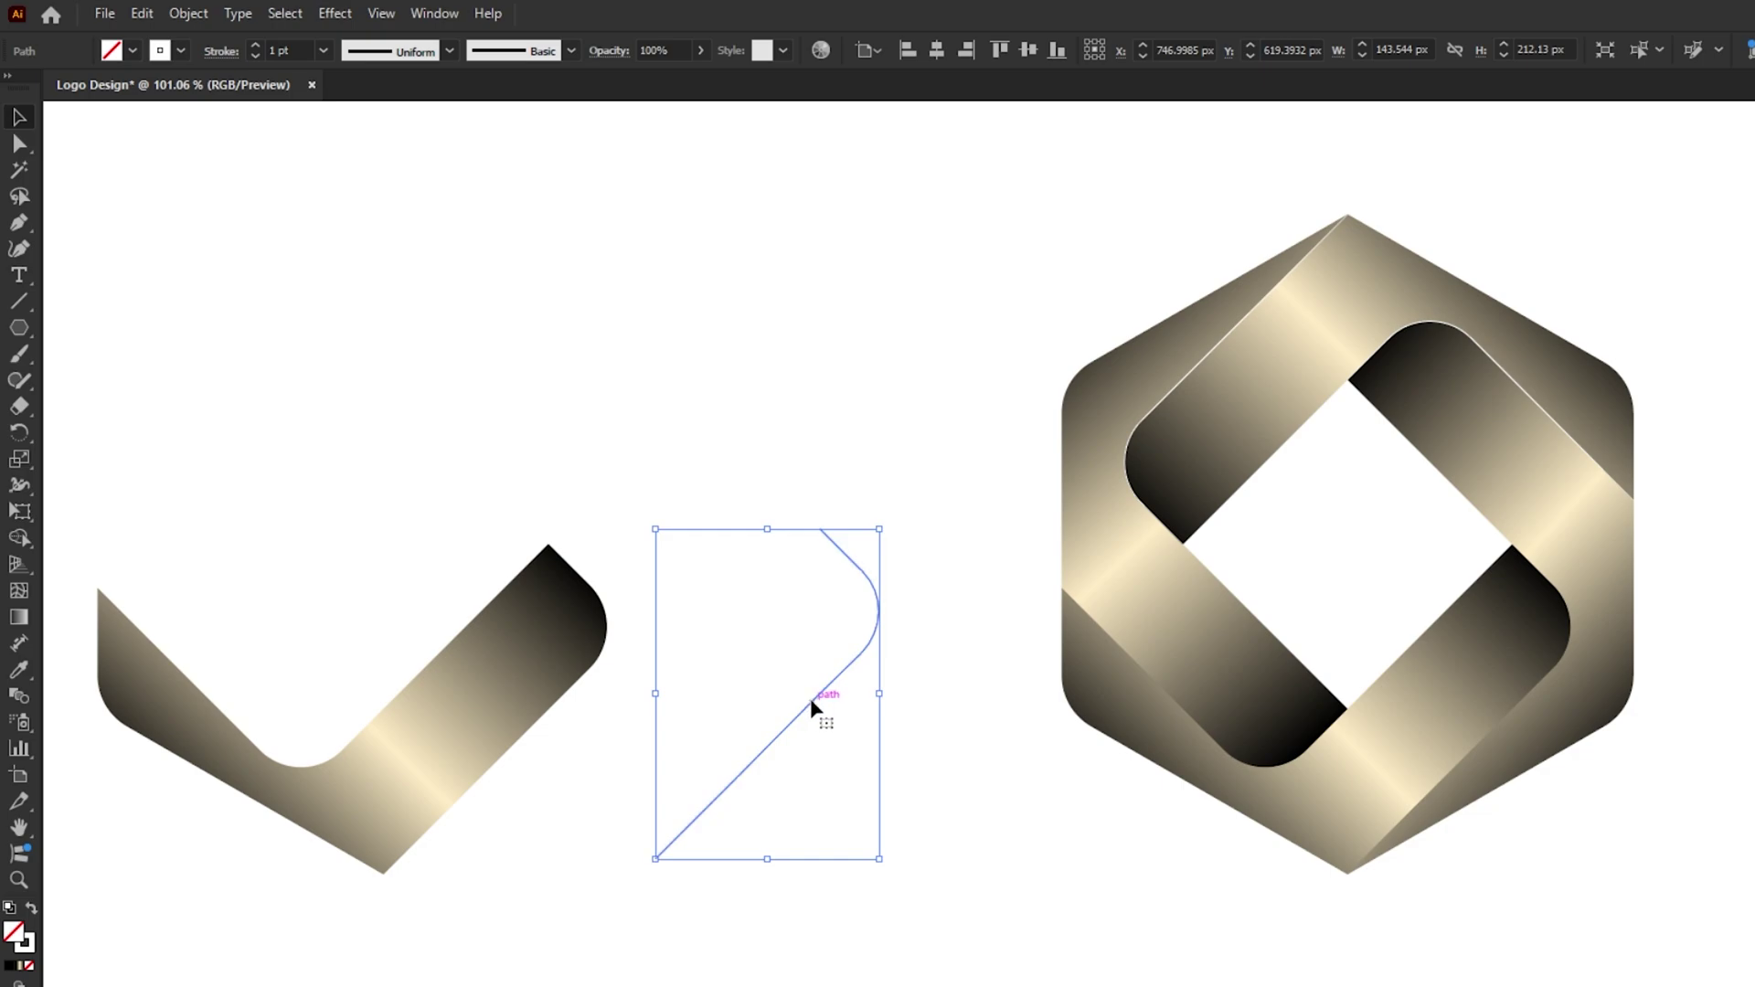
drag(810, 698, 1430, 713)
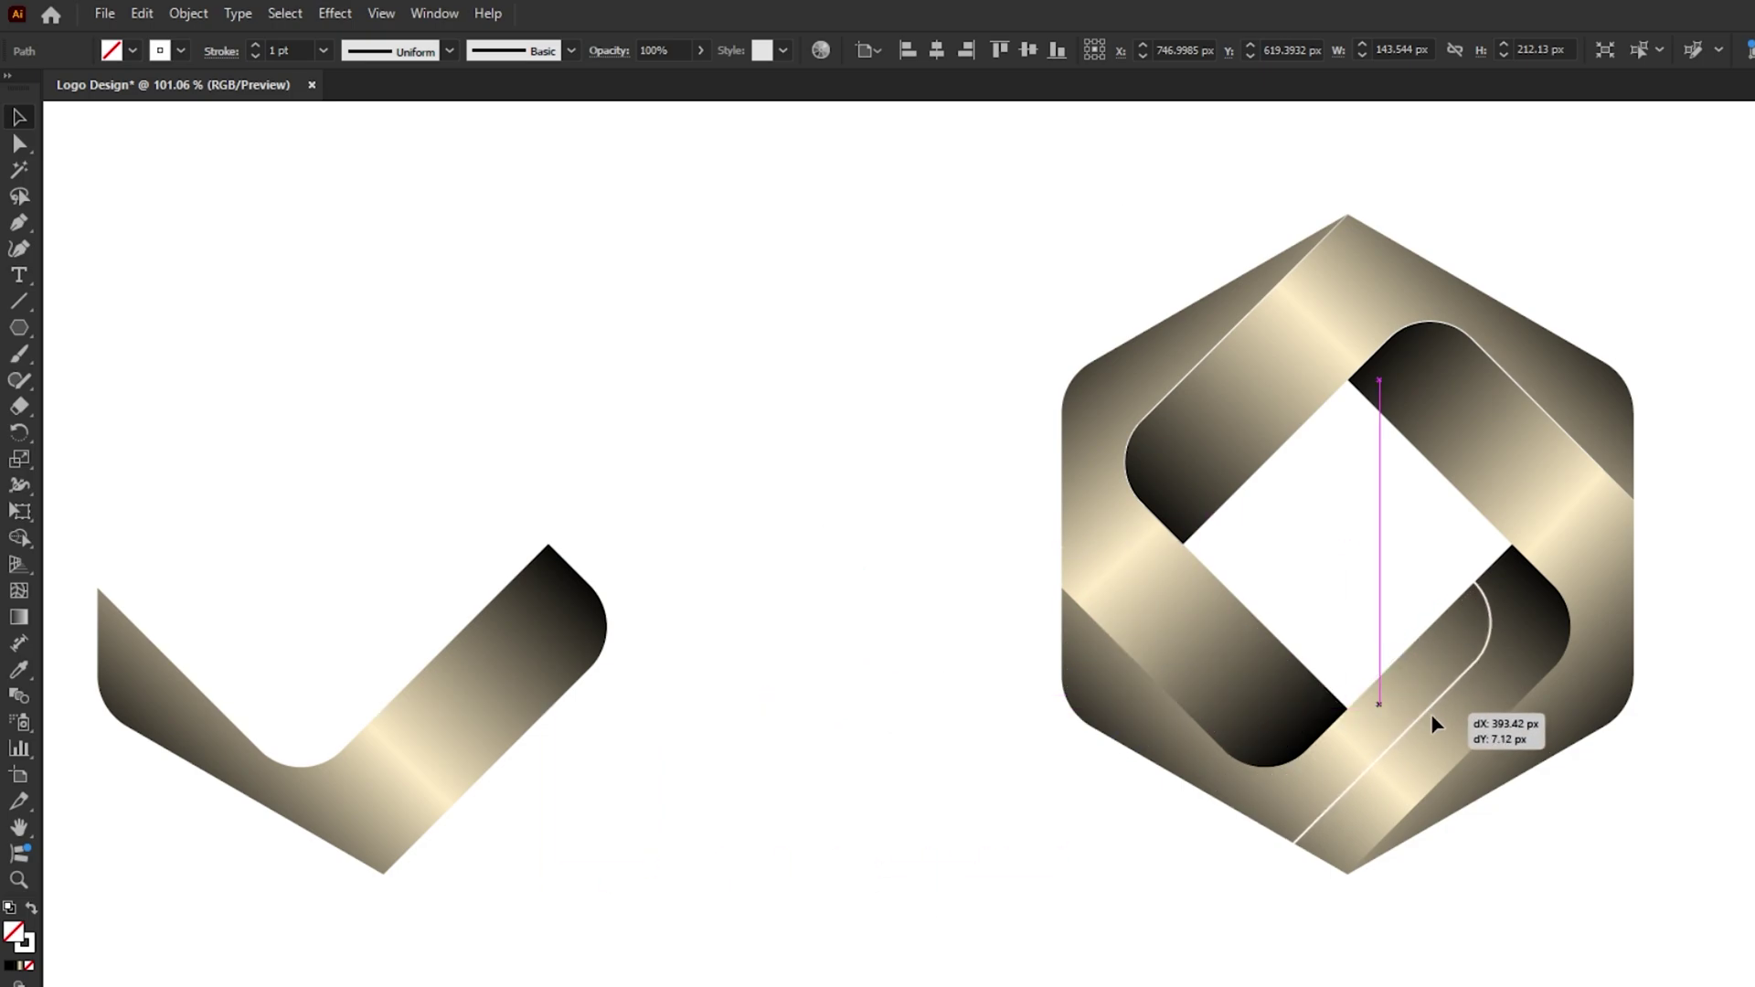
drag(1431, 717, 1504, 715)
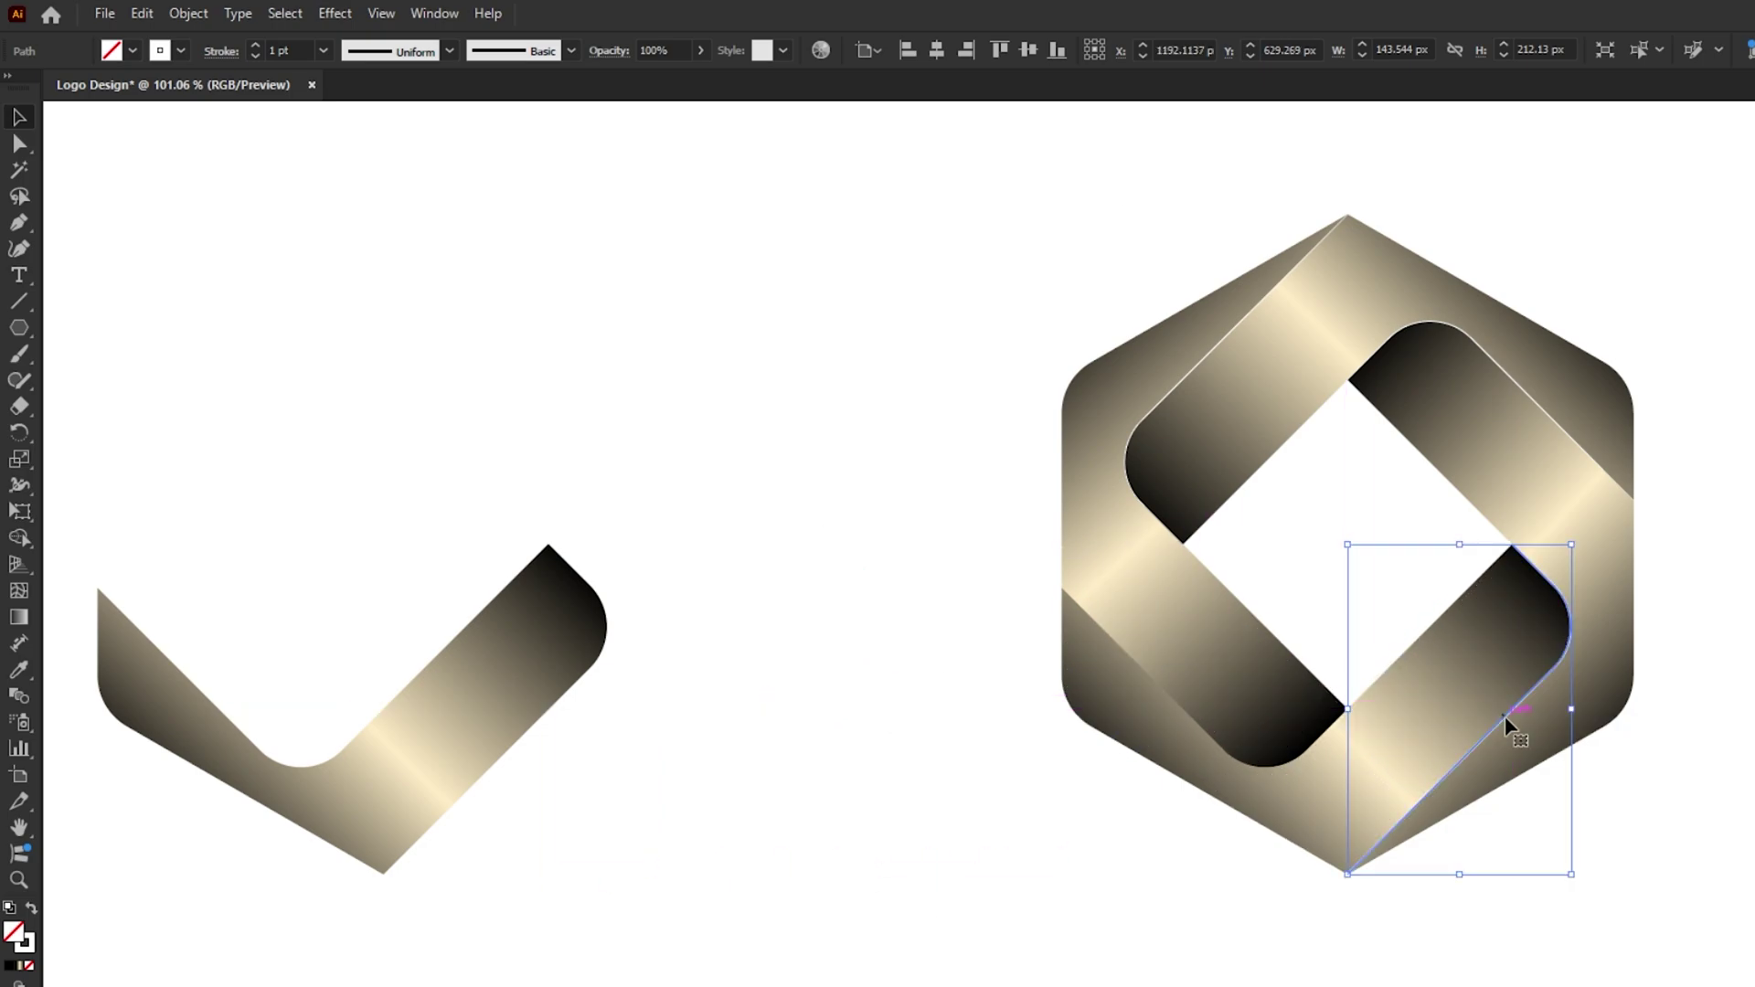
click(384, 62)
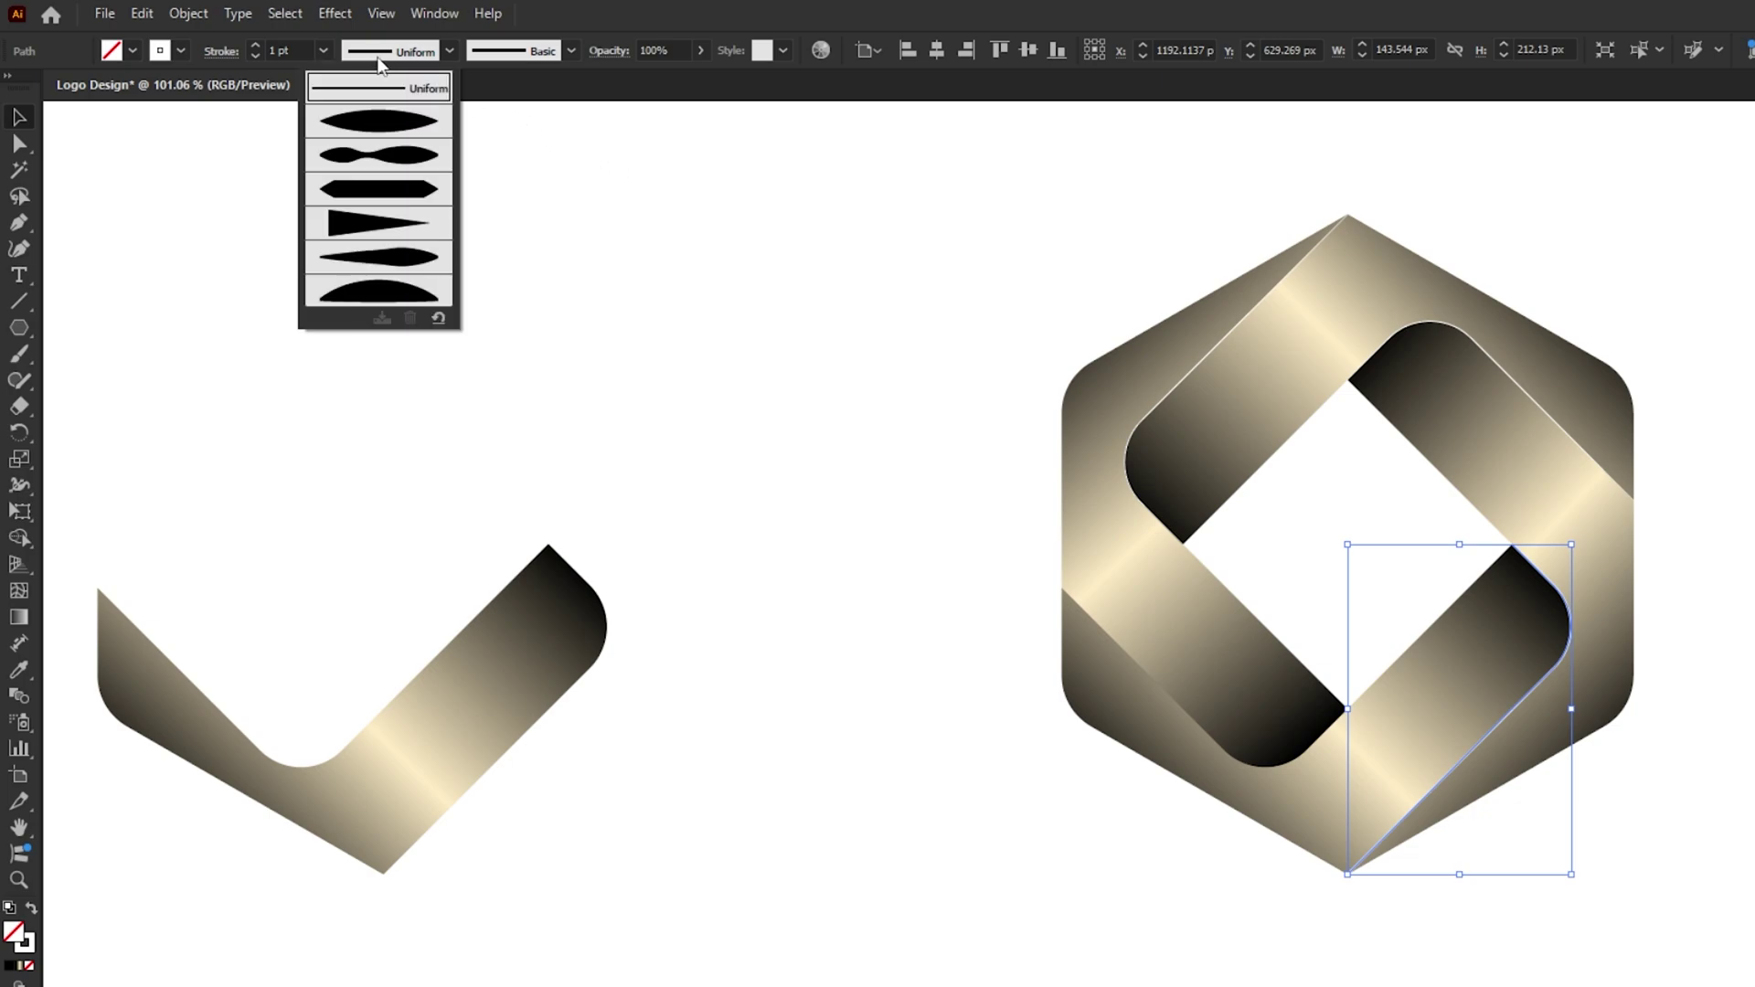
click(382, 129)
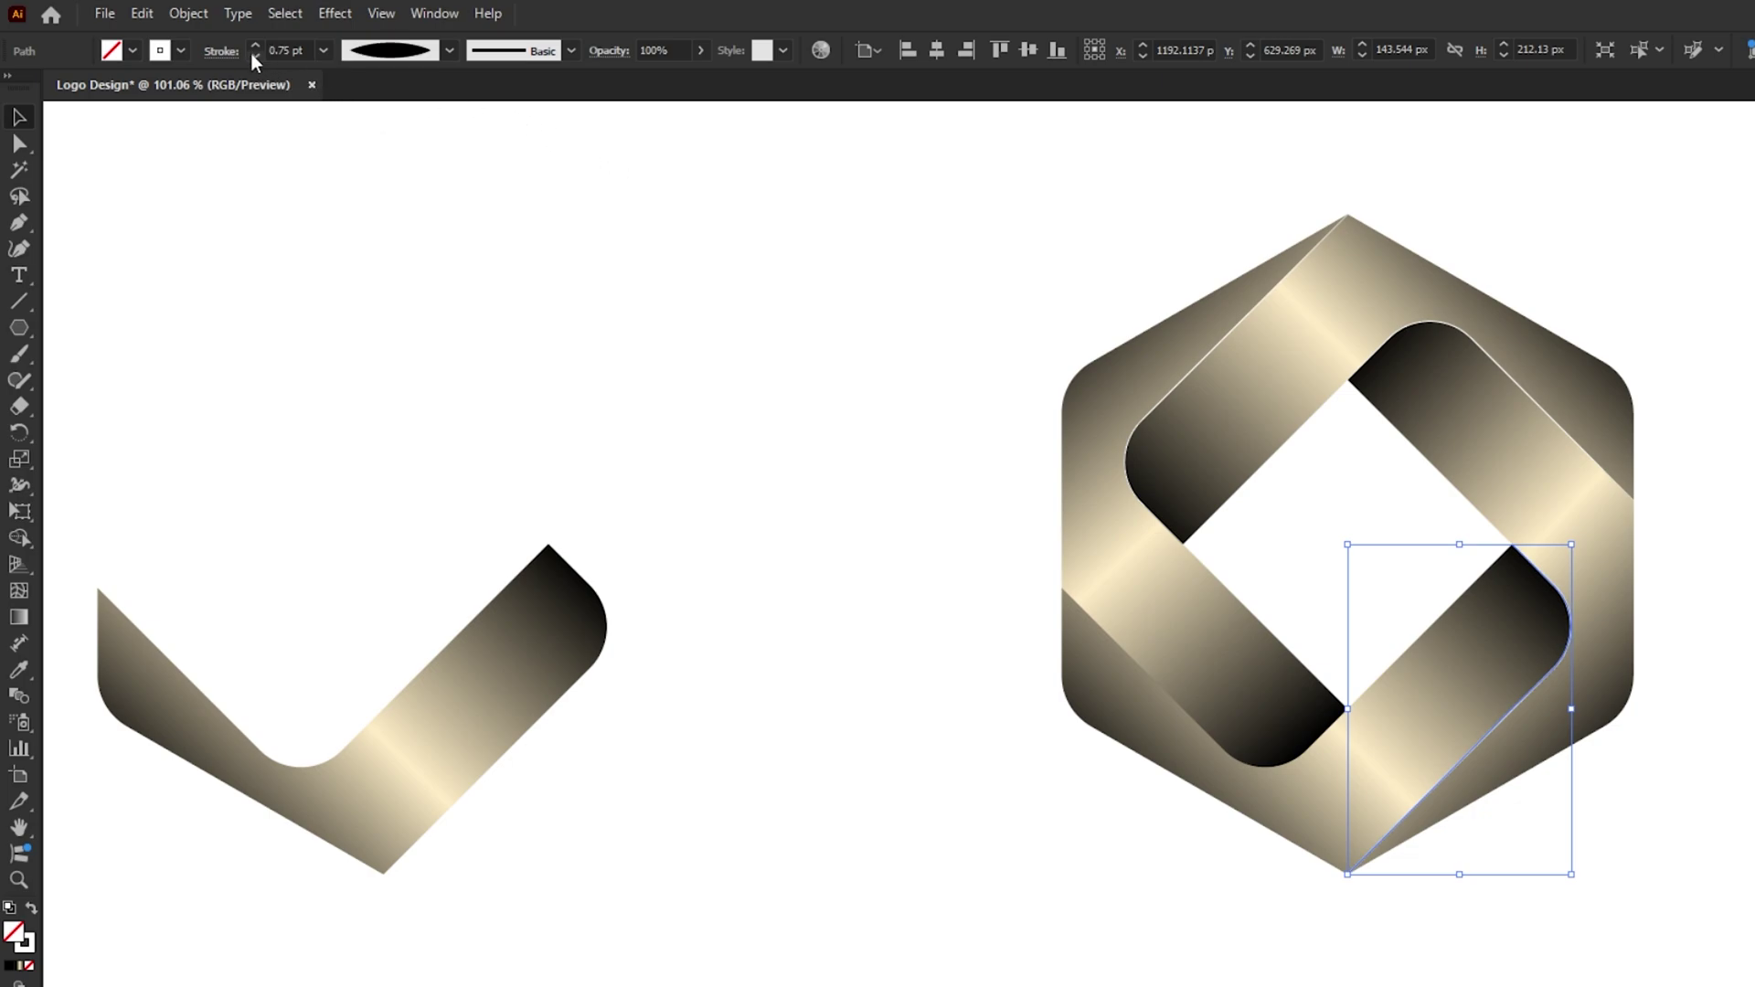
click(631, 341)
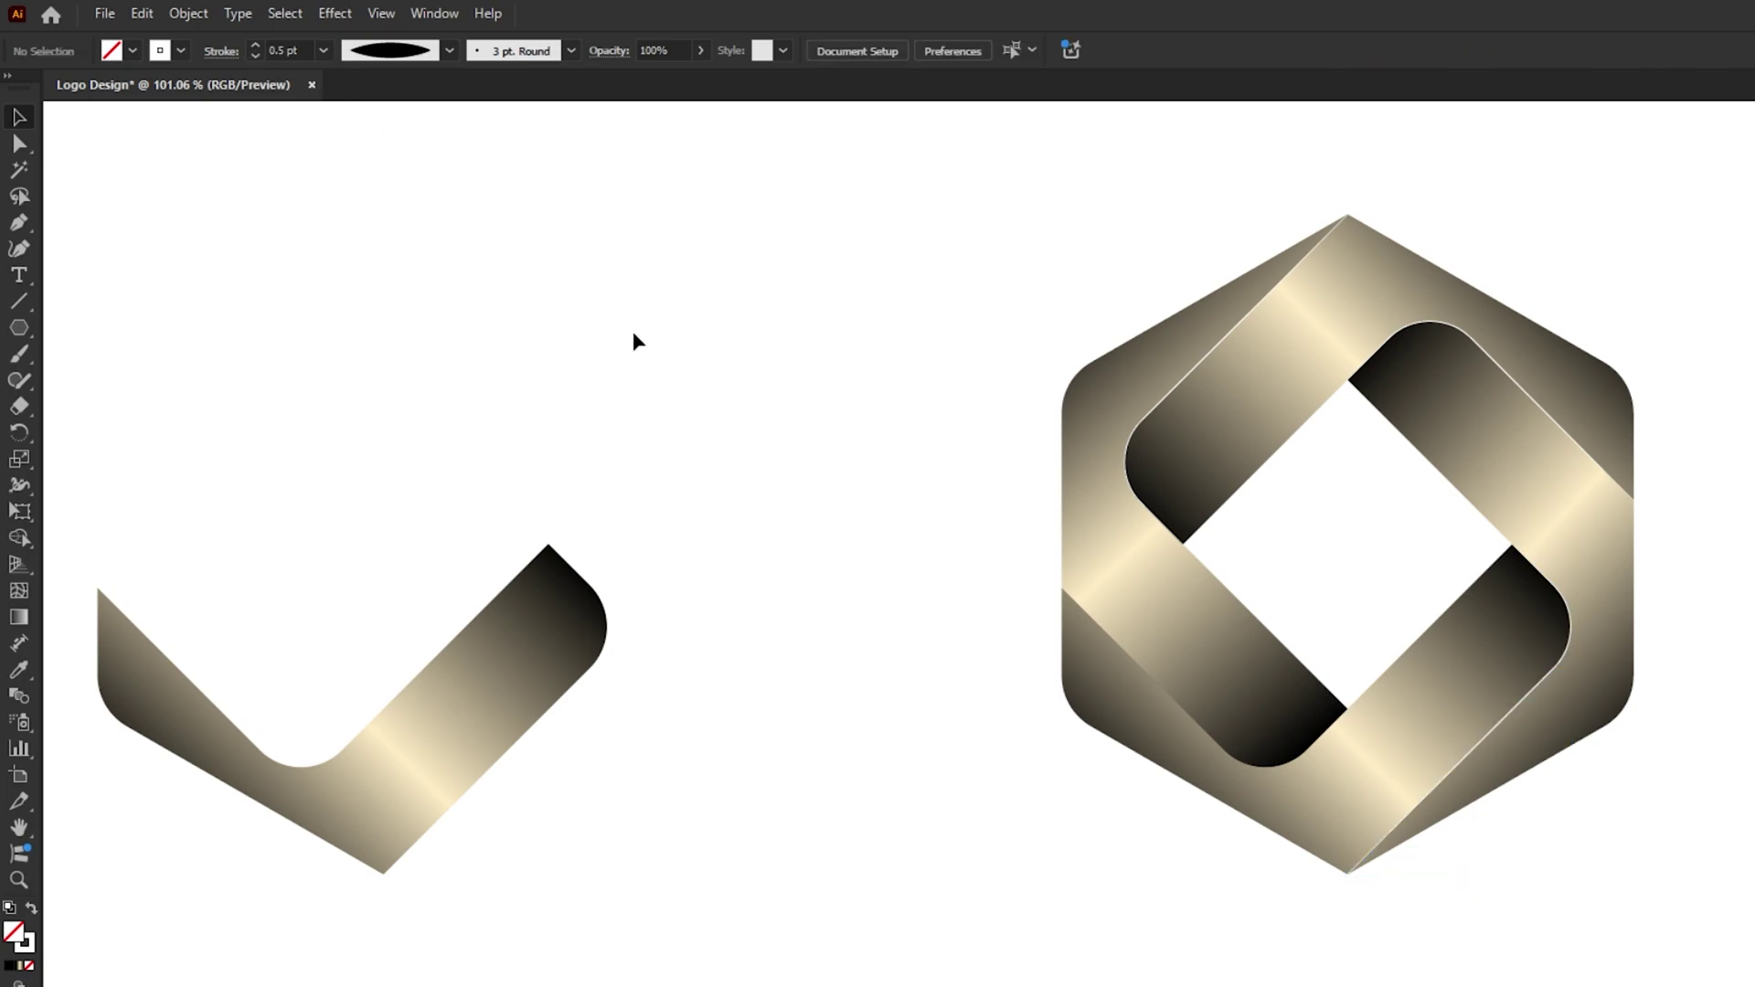
- Move the V-shaped band right and make it a white outline with no fill
drag(505, 689, 783, 670)
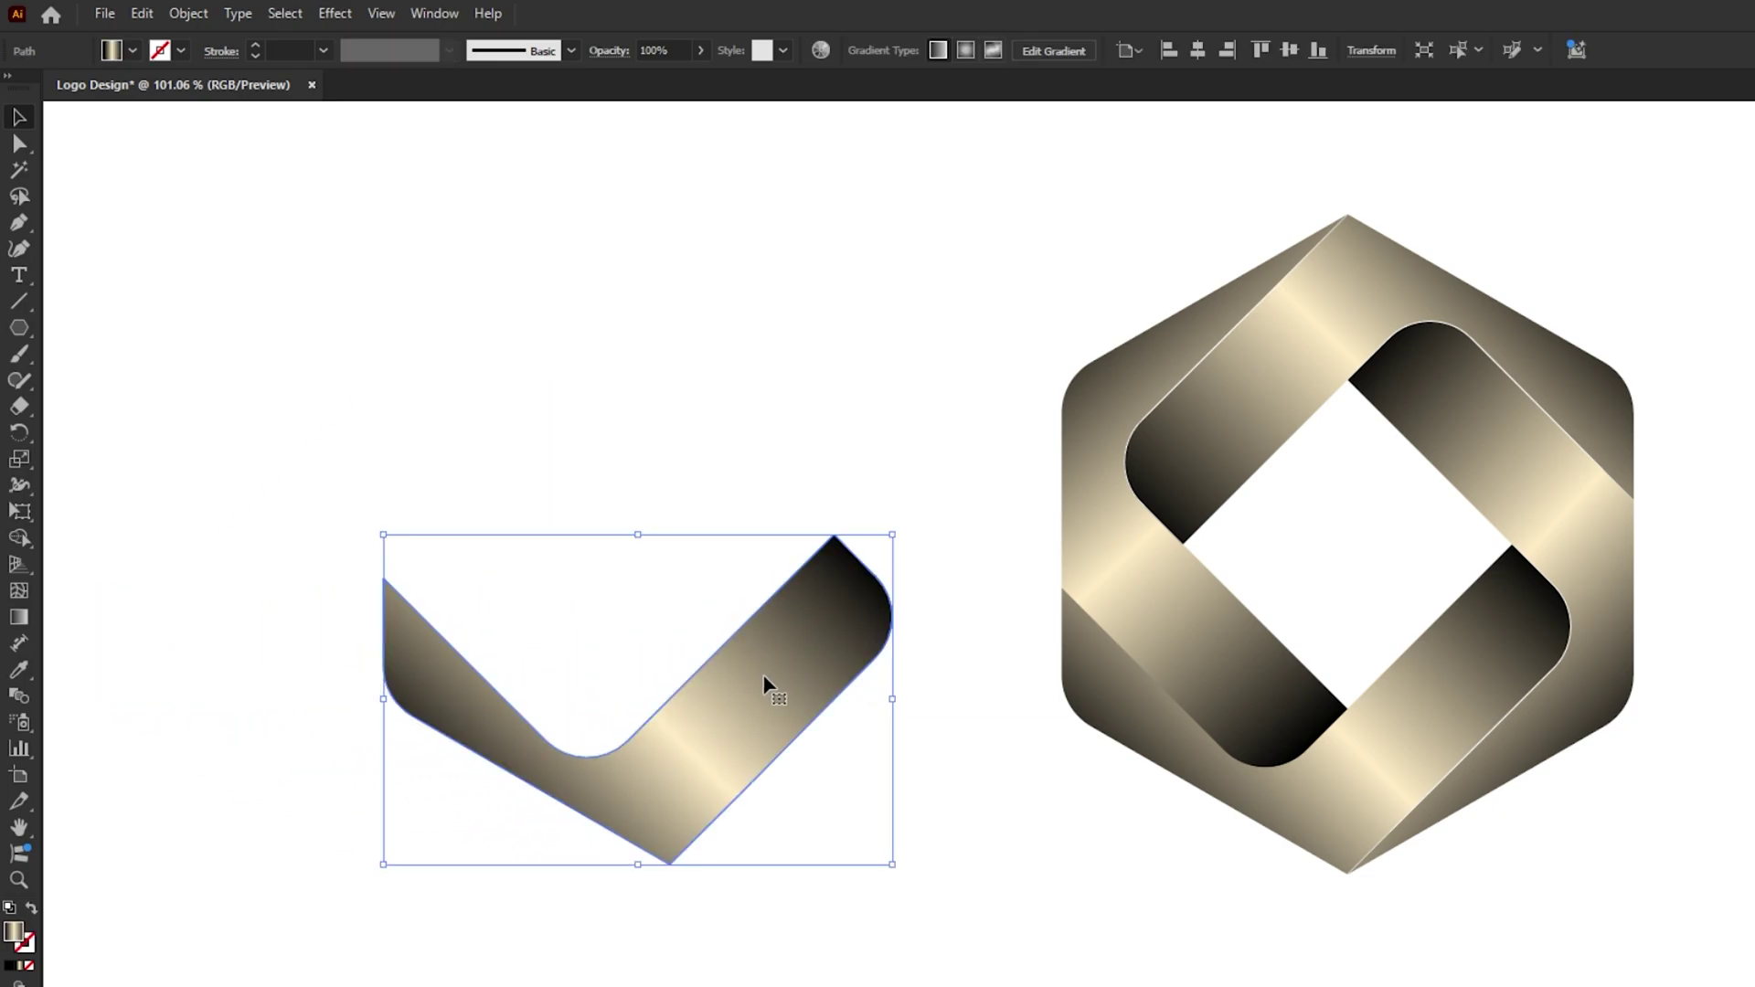
click(31, 911)
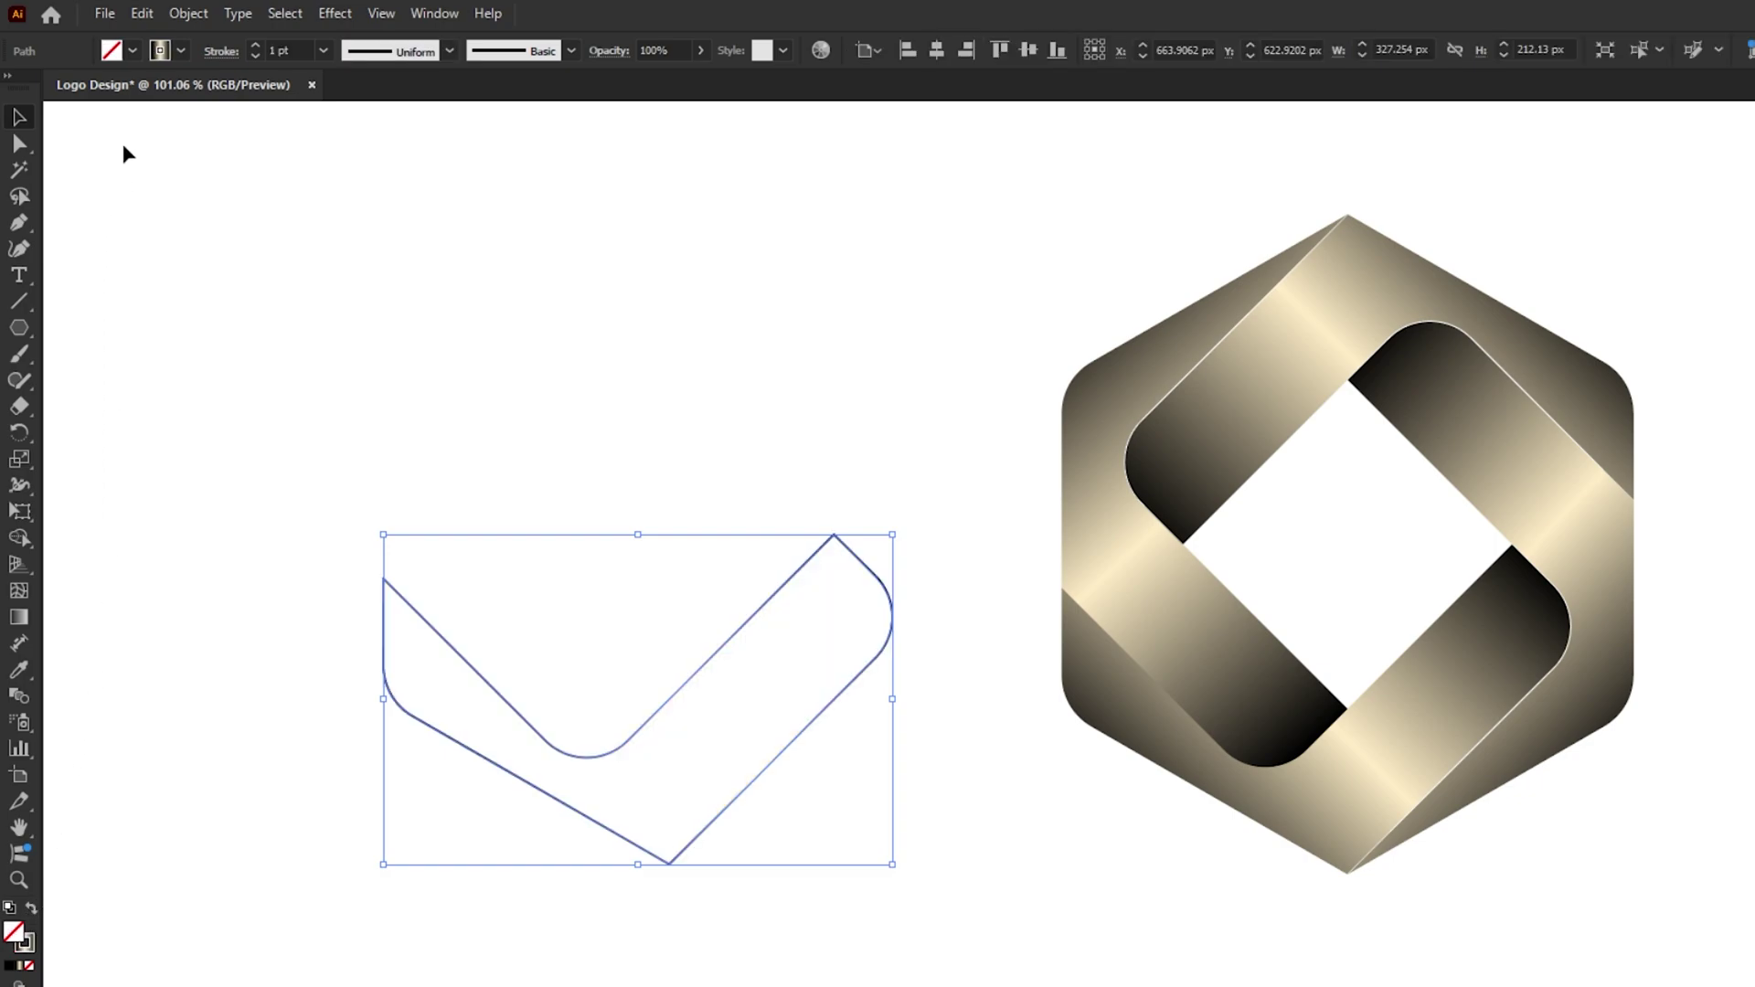
click(159, 52)
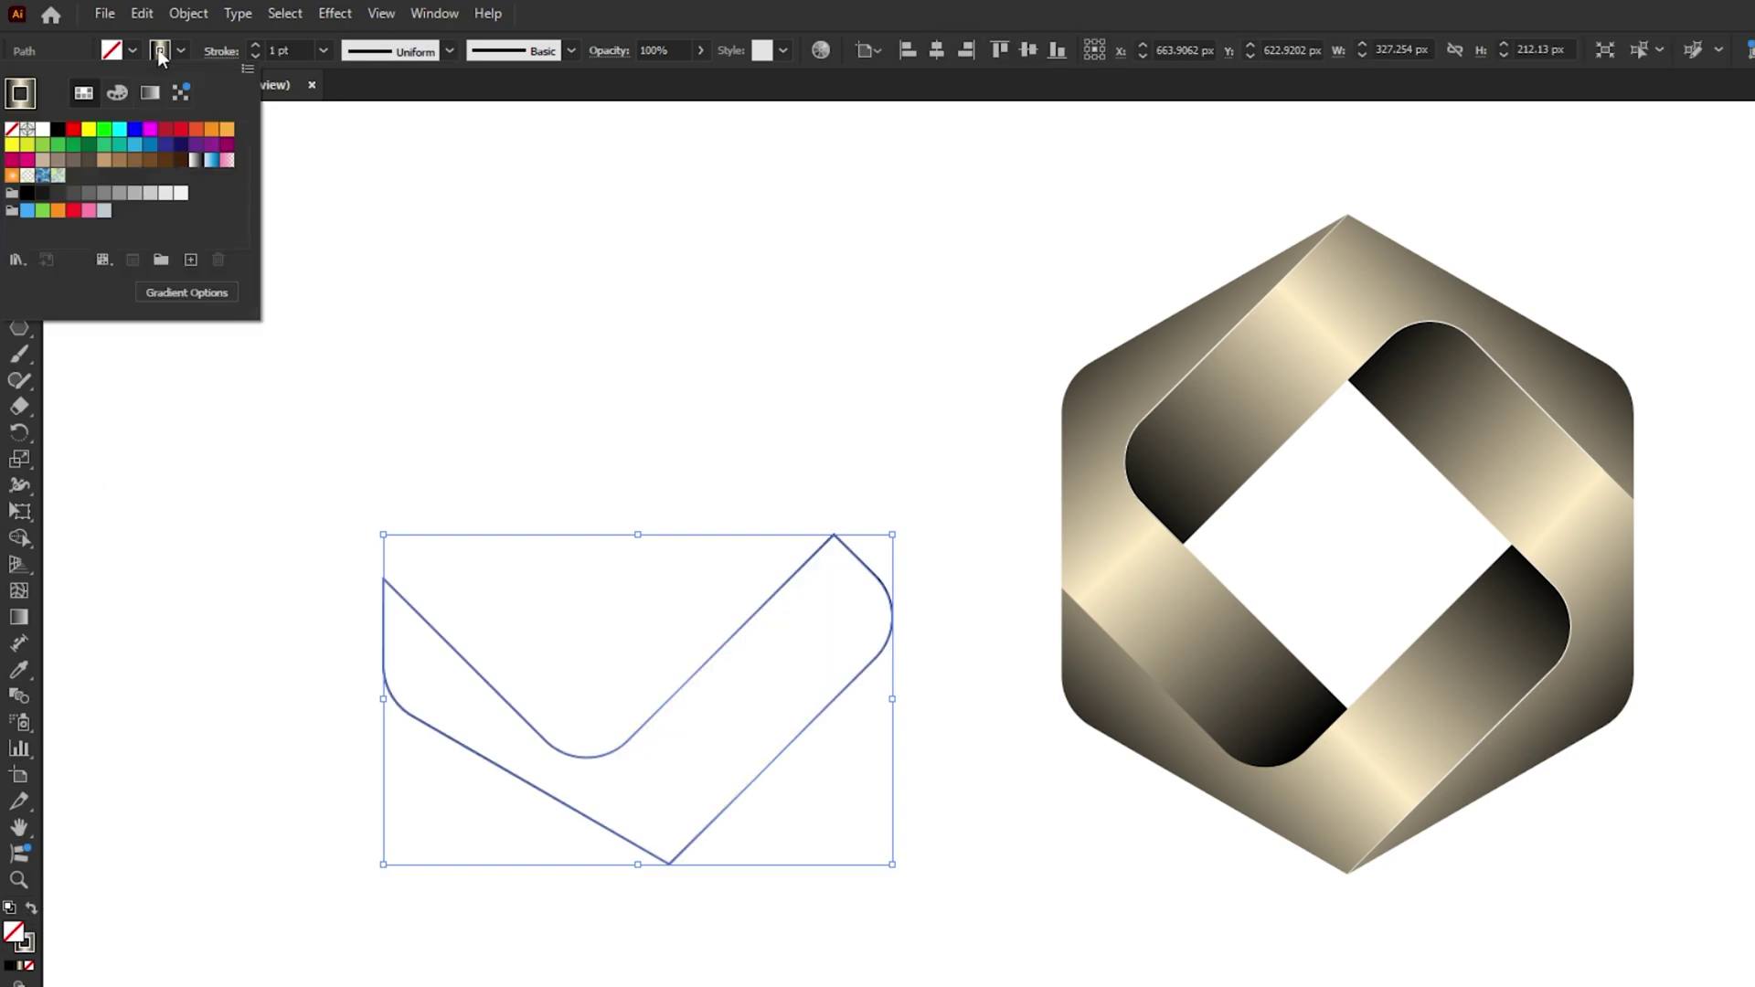
click(45, 131)
click(315, 181)
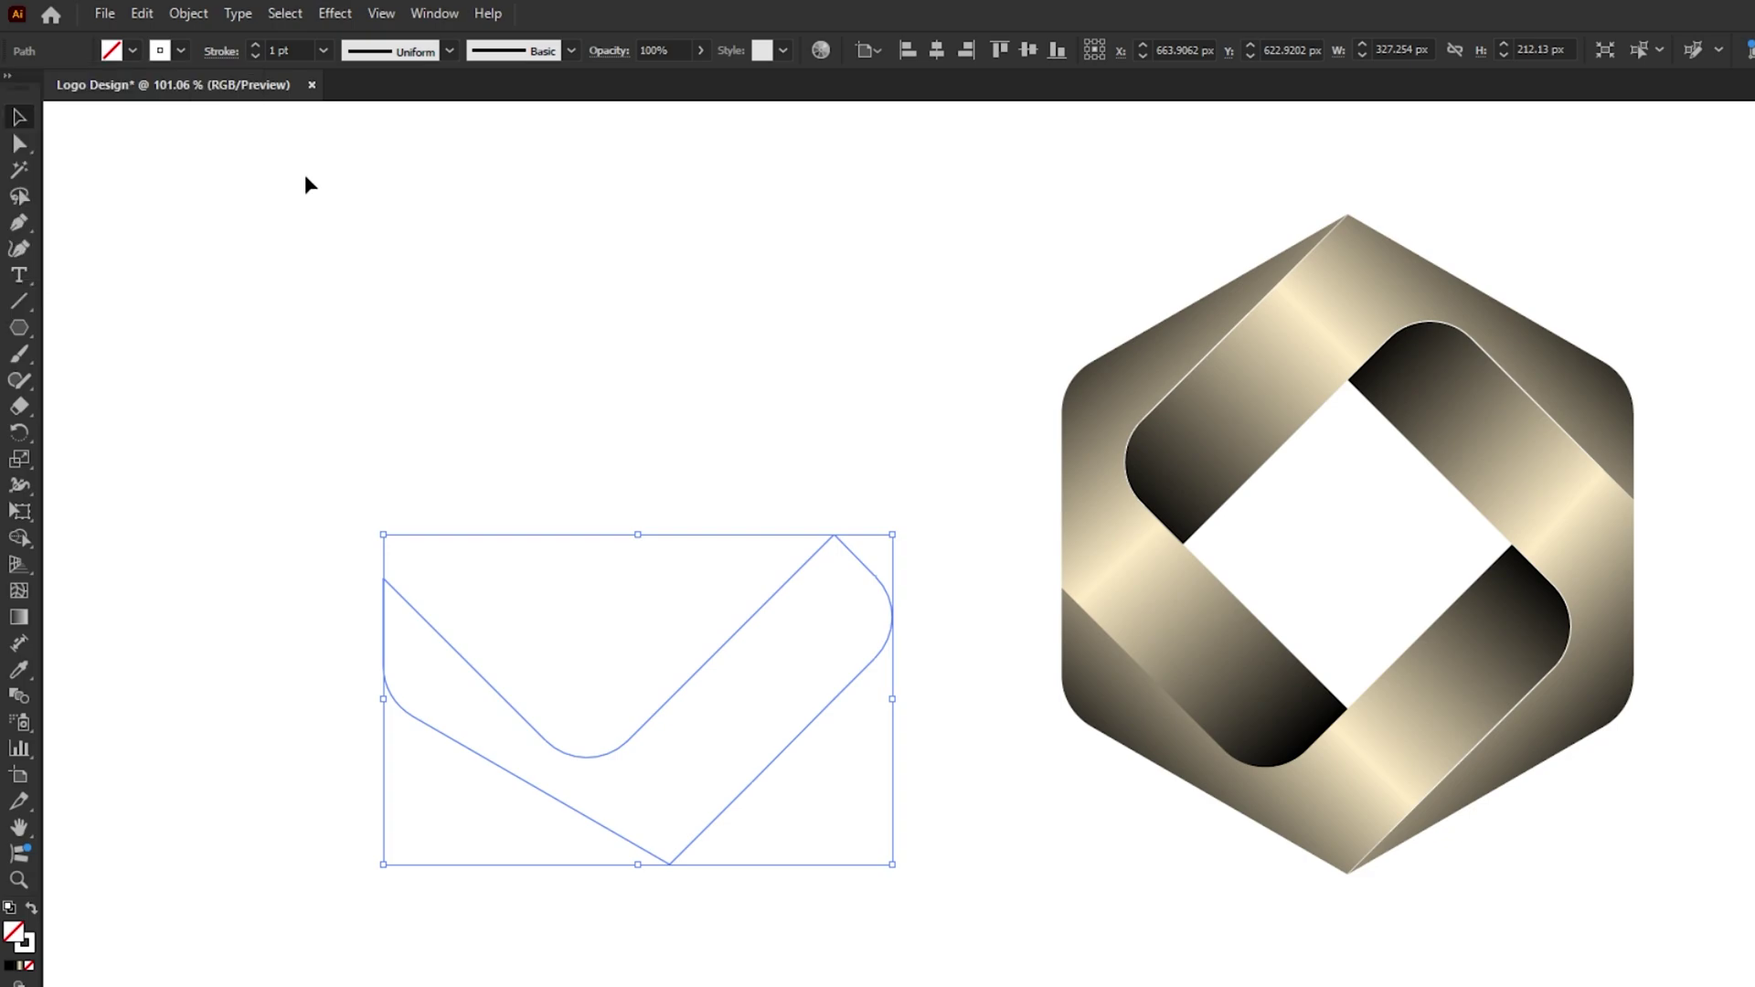
- Delete the V outline's top-right corner, right segment and bottom anchor, plus the diamond's bottom anchor
drag(19, 144, 137, 148)
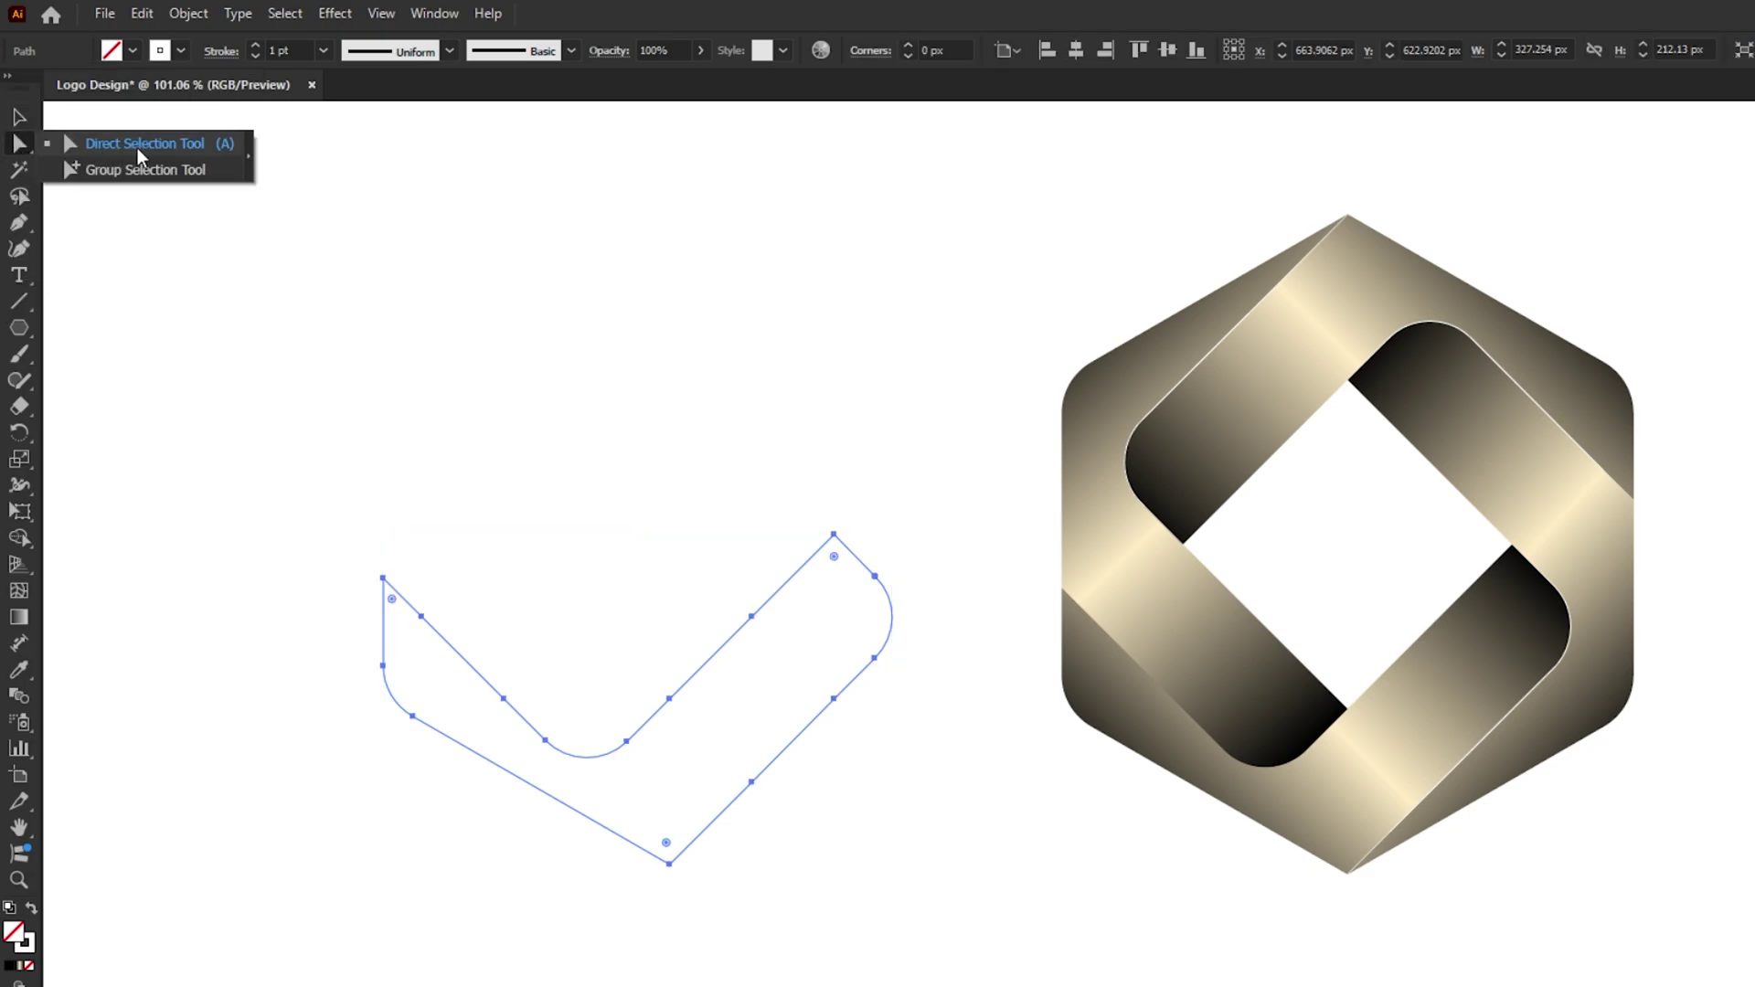
click(137, 148)
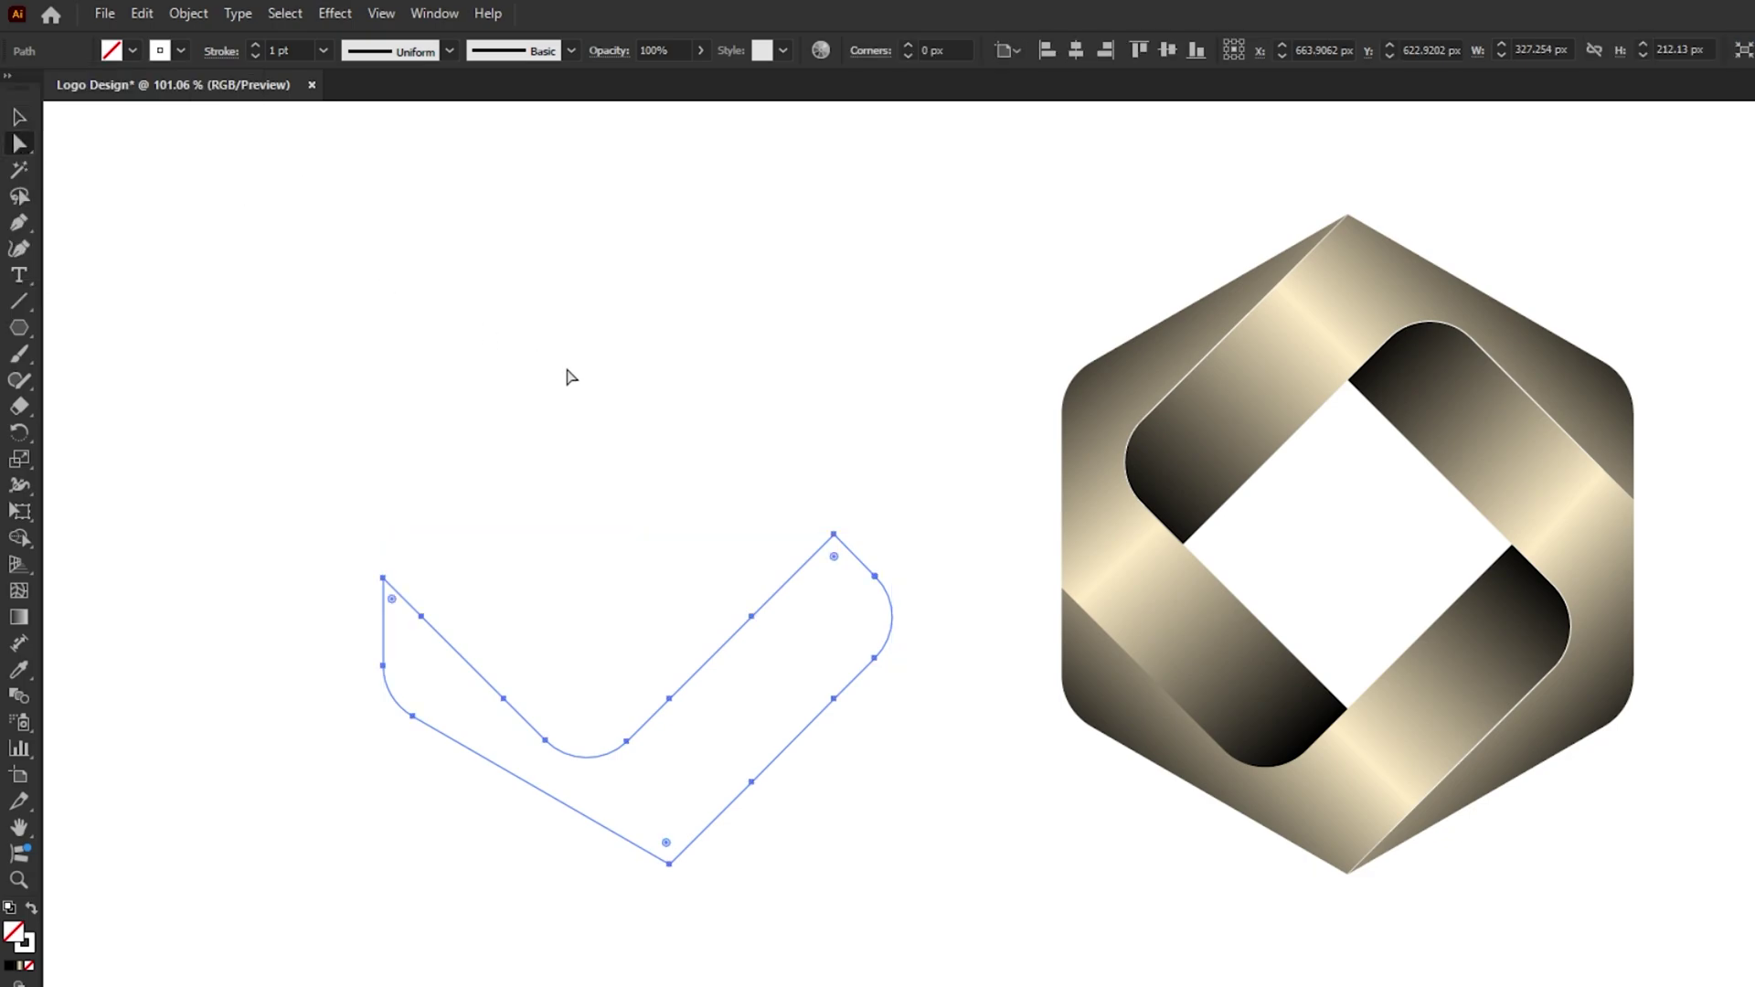
drag(670, 426, 911, 679)
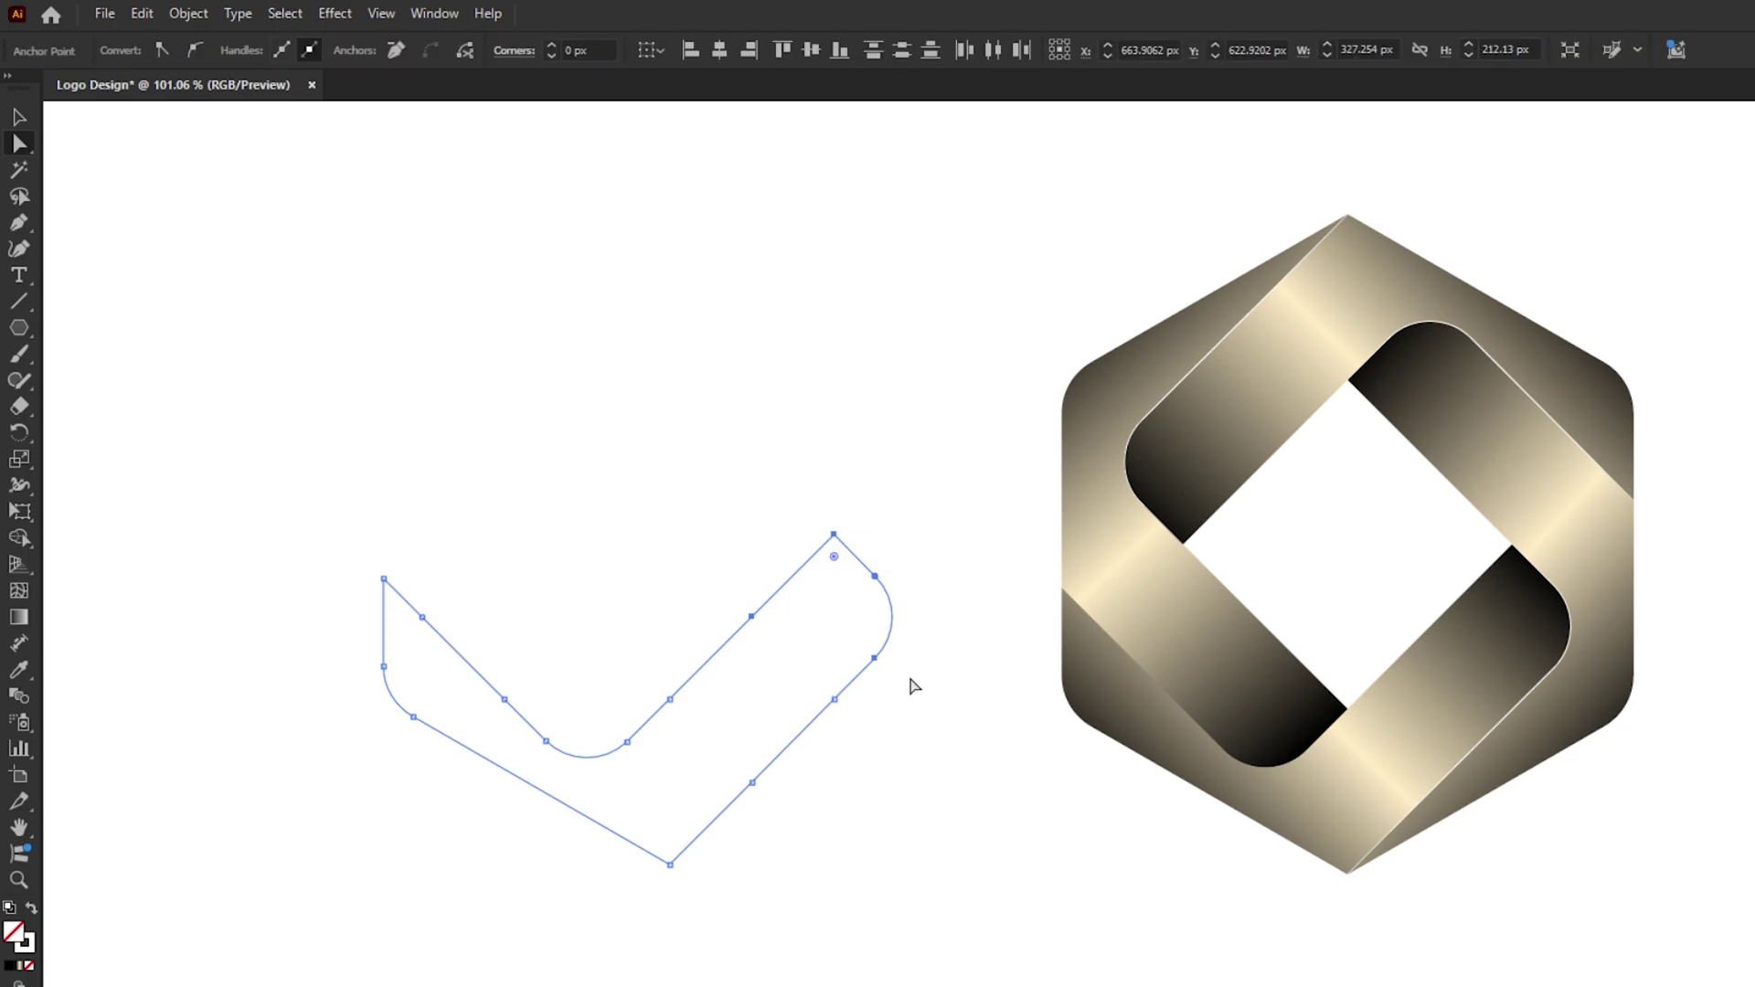
key(Delete)
drag(870, 704, 738, 811)
key(Delete)
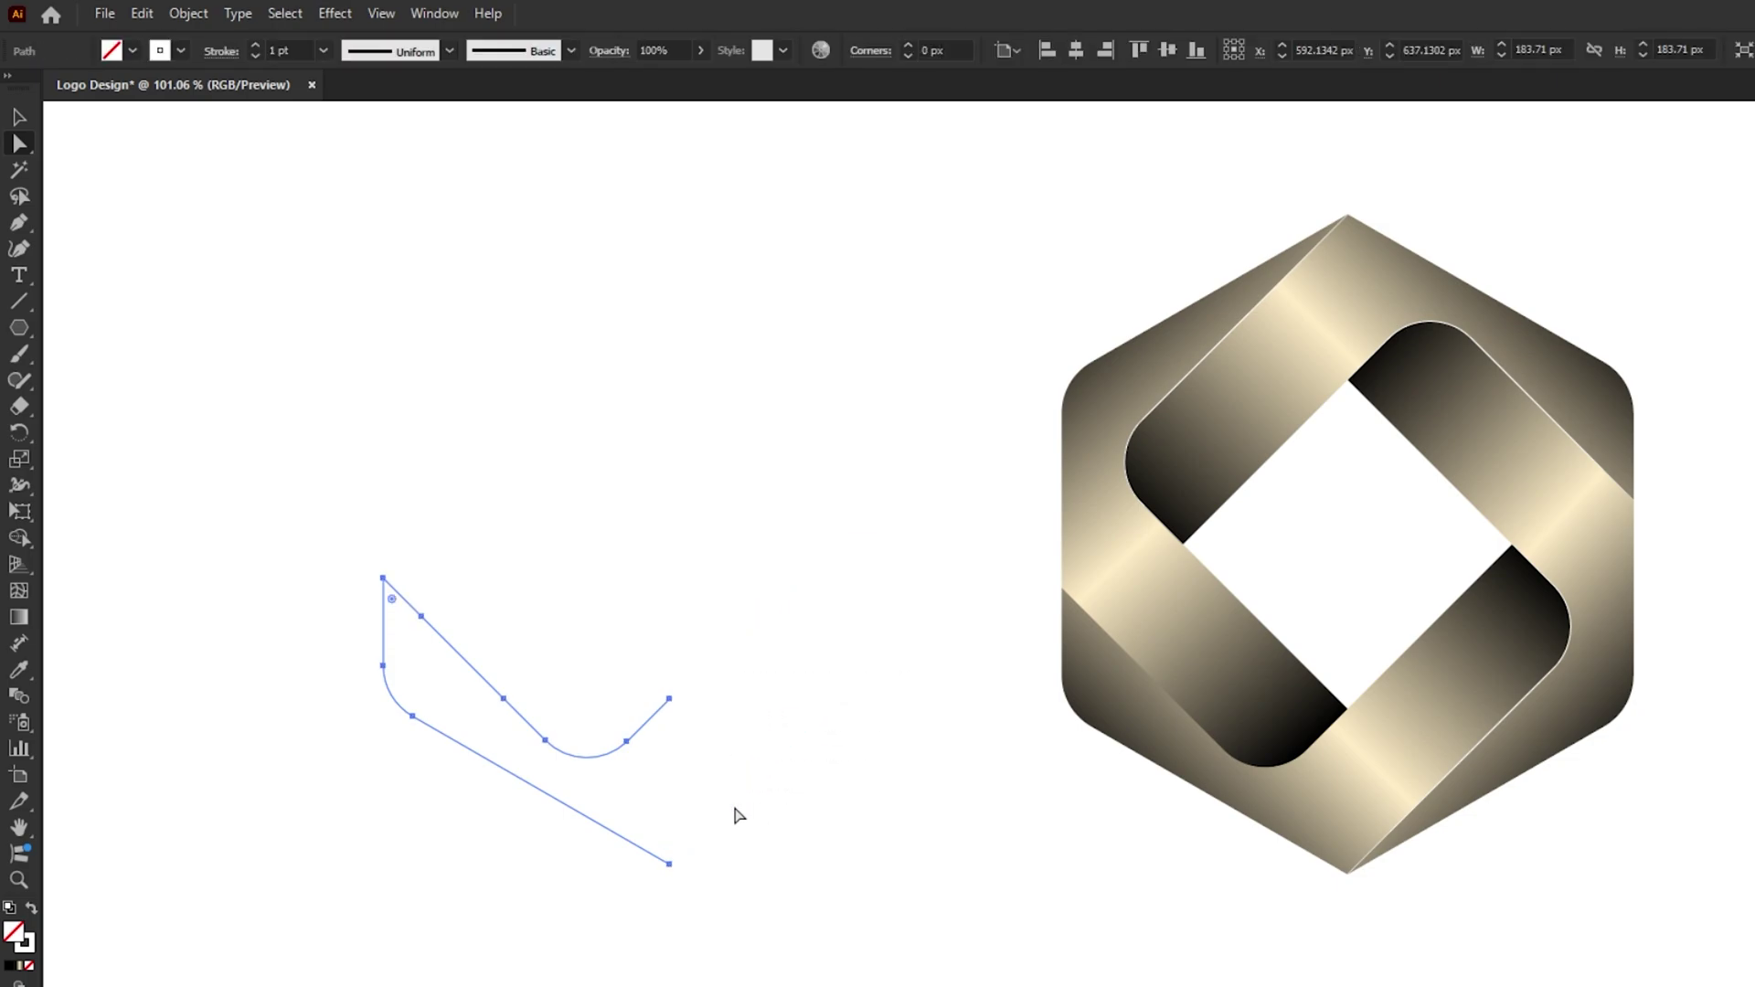
drag(608, 886, 605, 883)
key(Delete)
drag(374, 681, 370, 677)
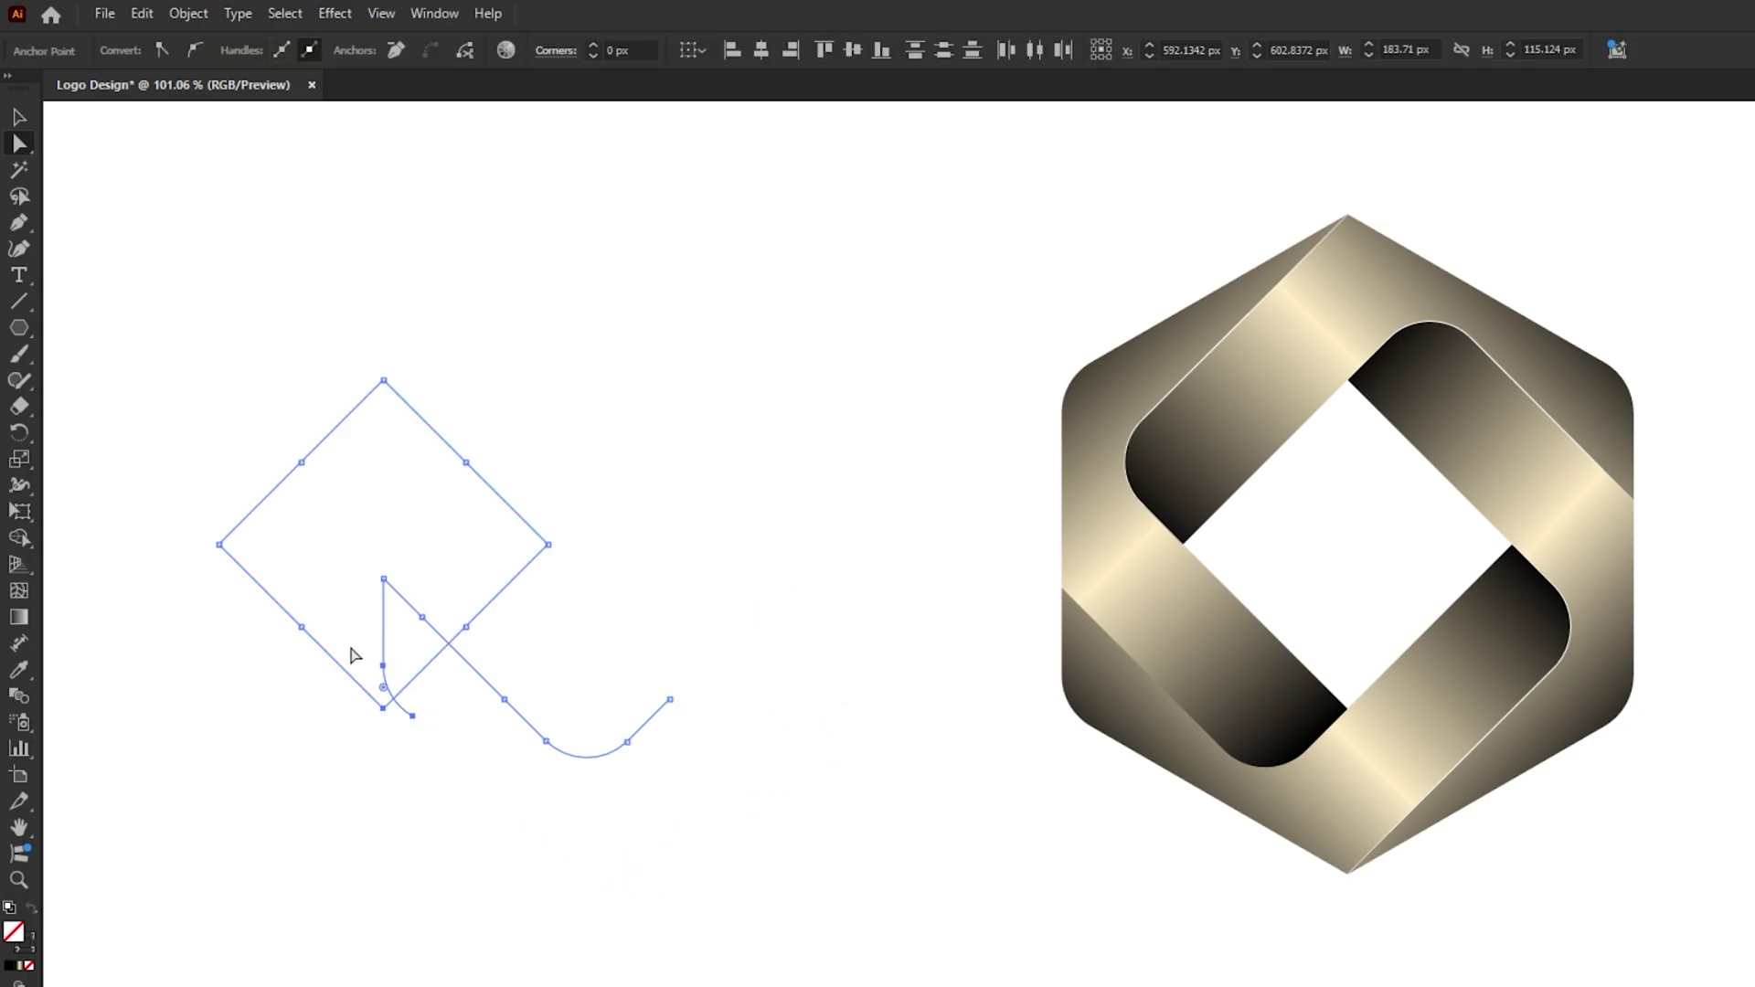
key(Delete)
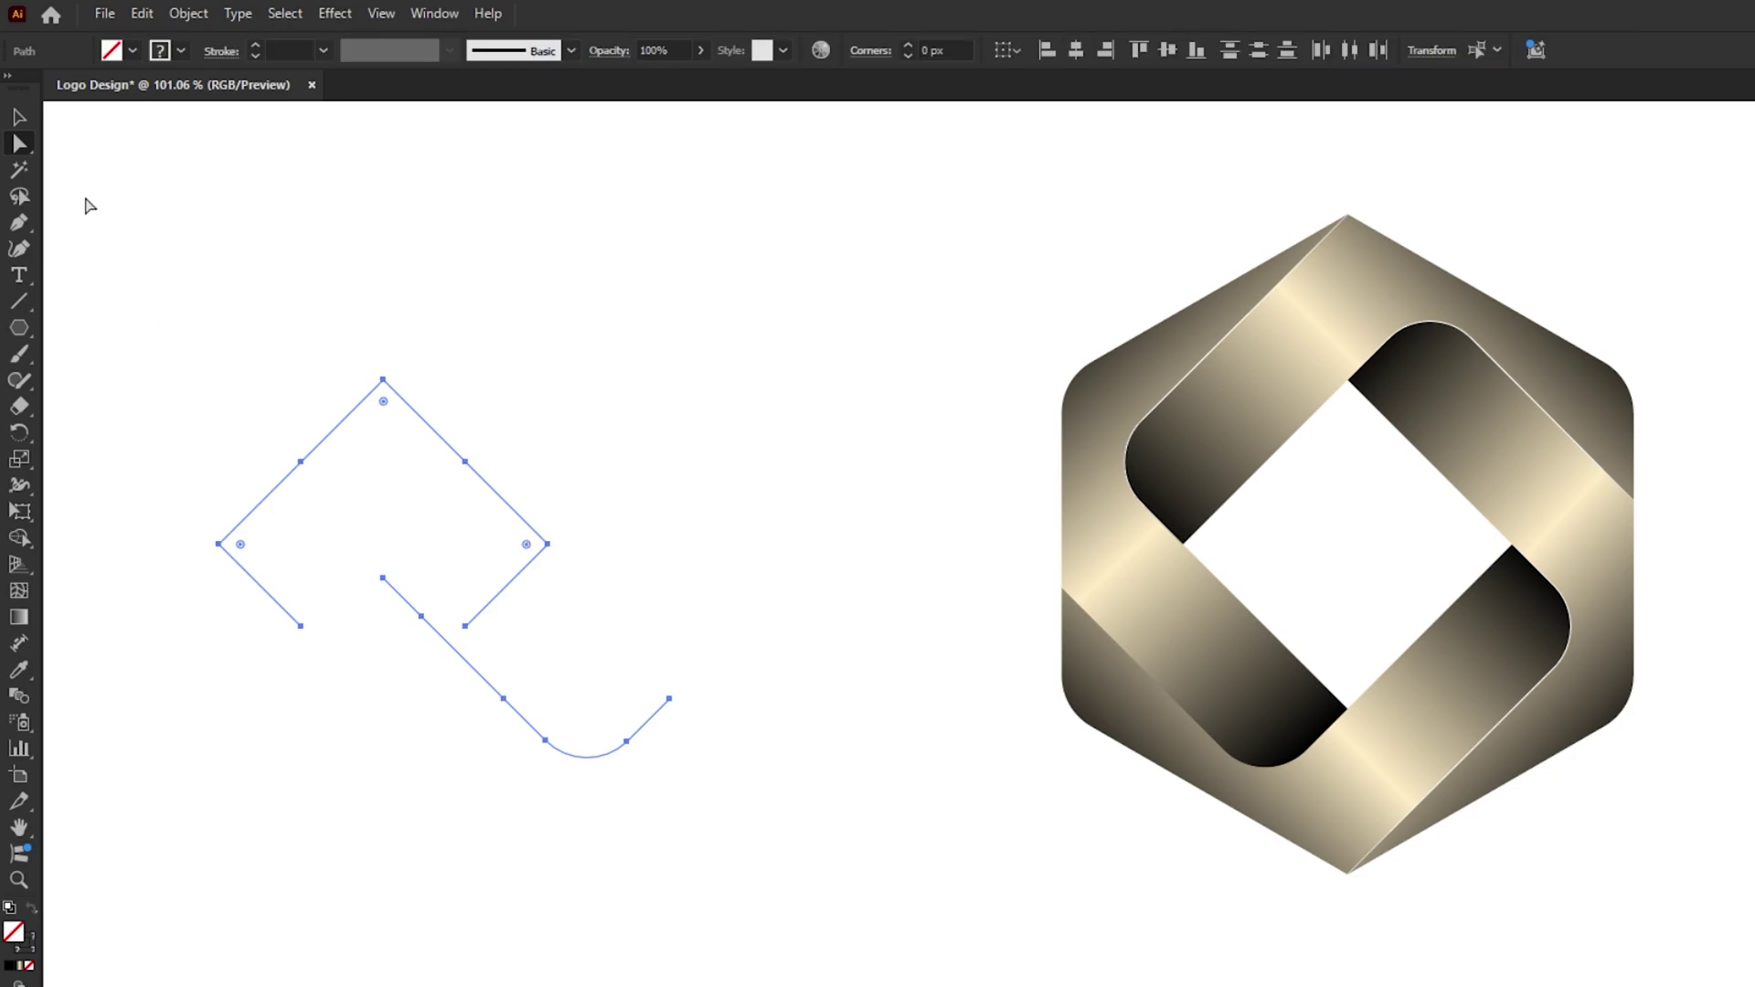
click(20, 117)
click(340, 464)
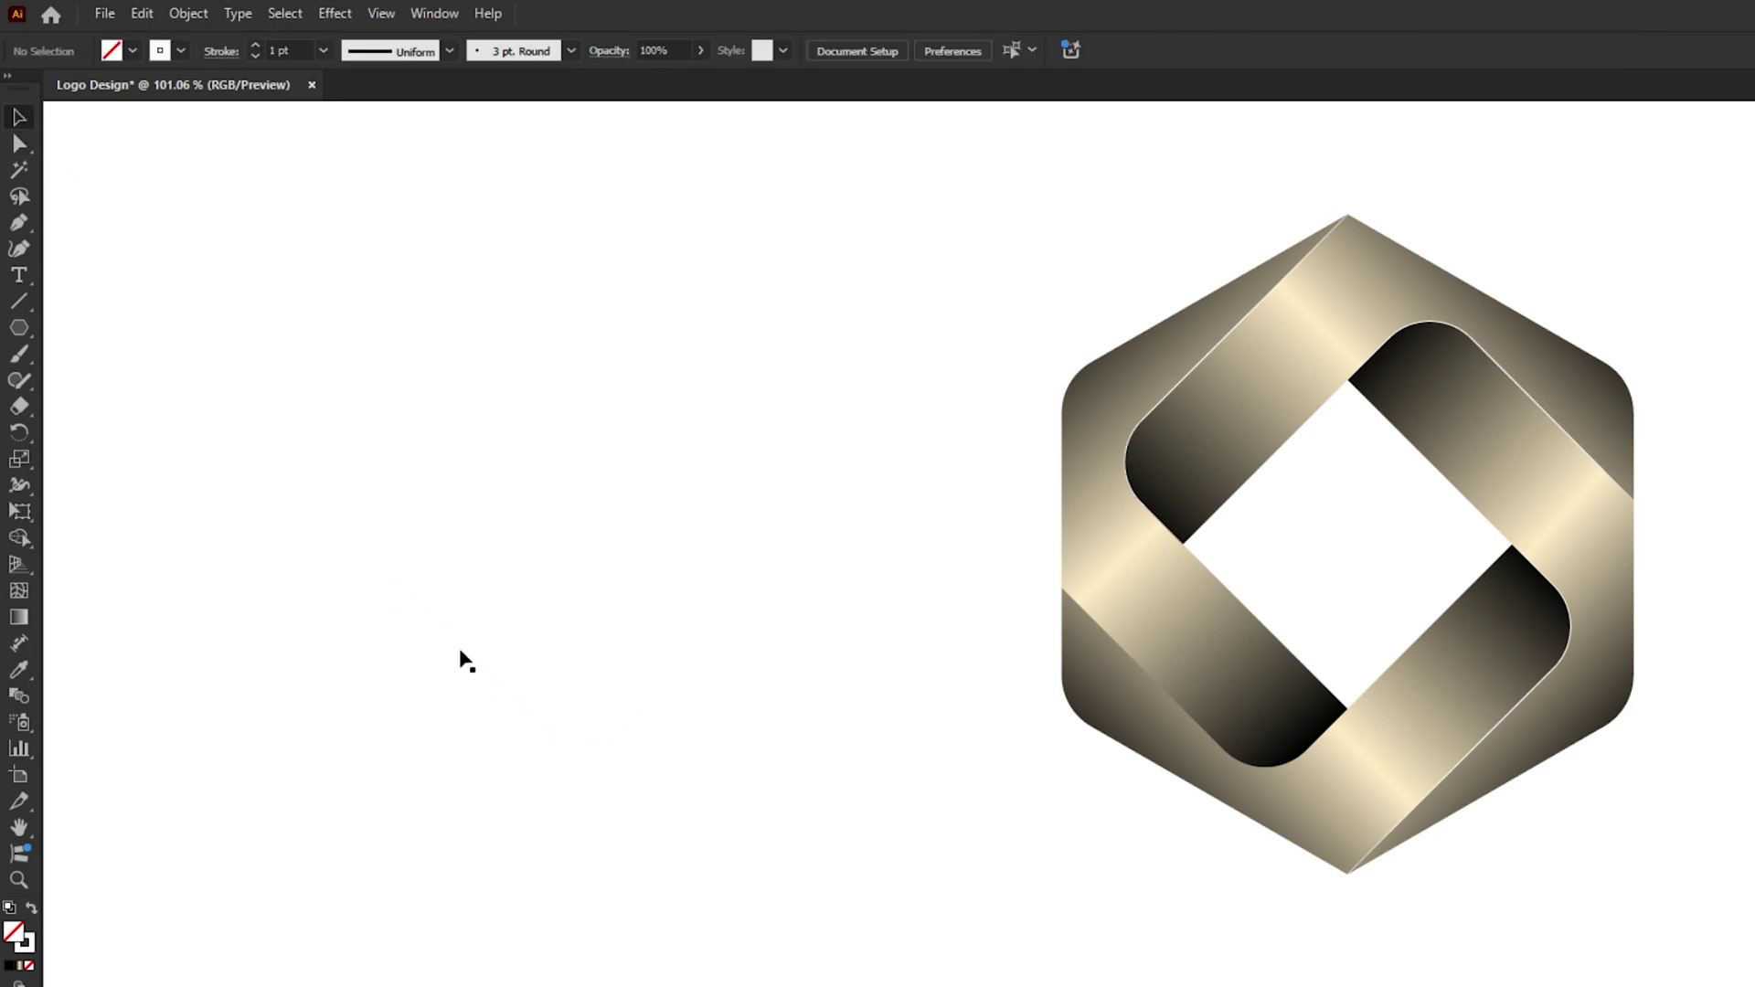
- Place a white edge line on the logo's lower-left band and taper it with Width Profile 1
drag(473, 664, 1149, 677)
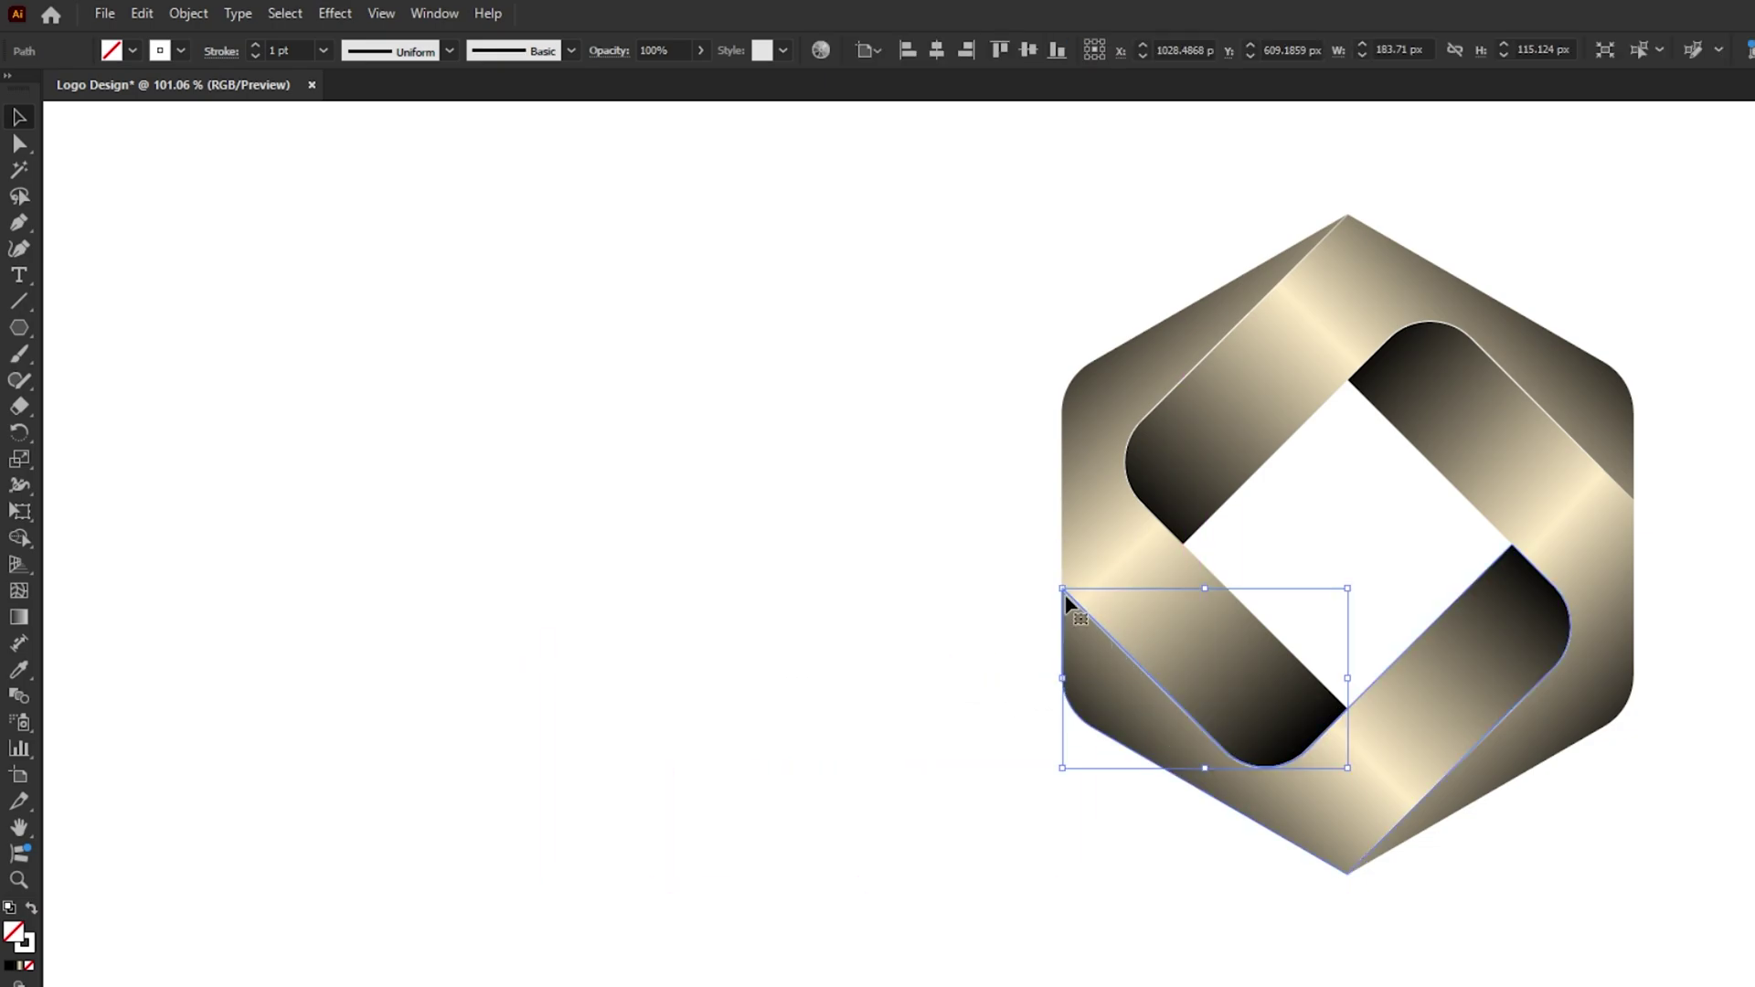
click(383, 52)
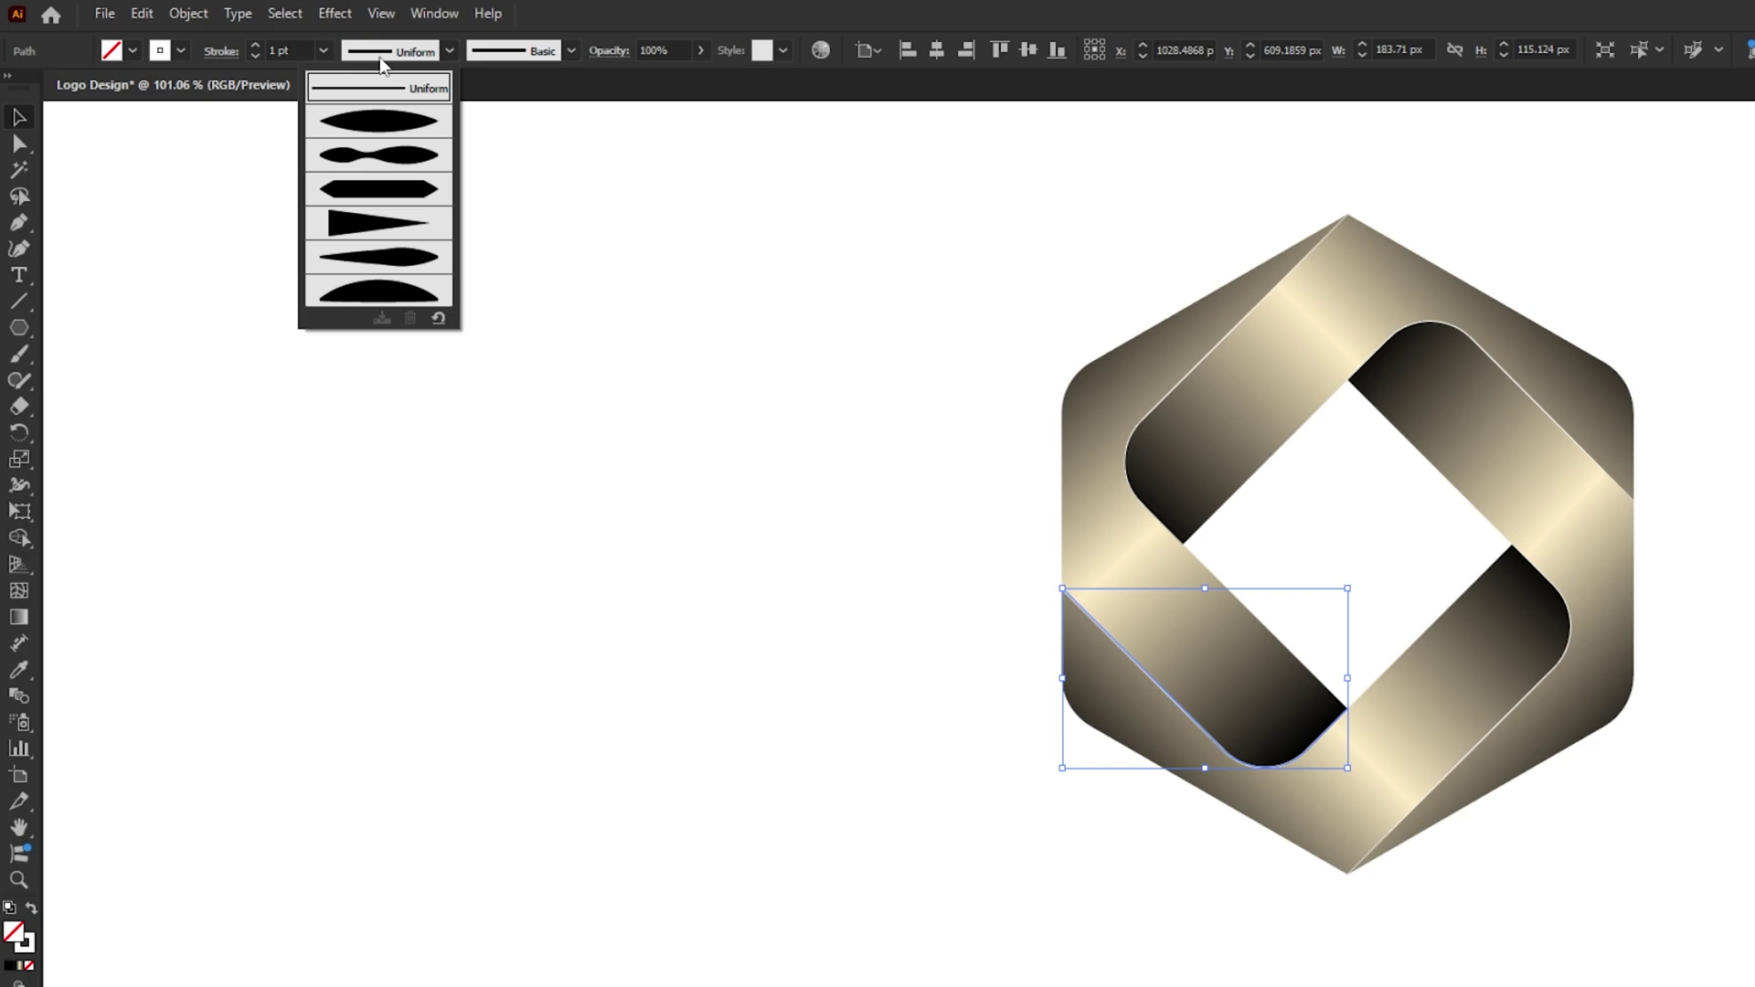
click(388, 132)
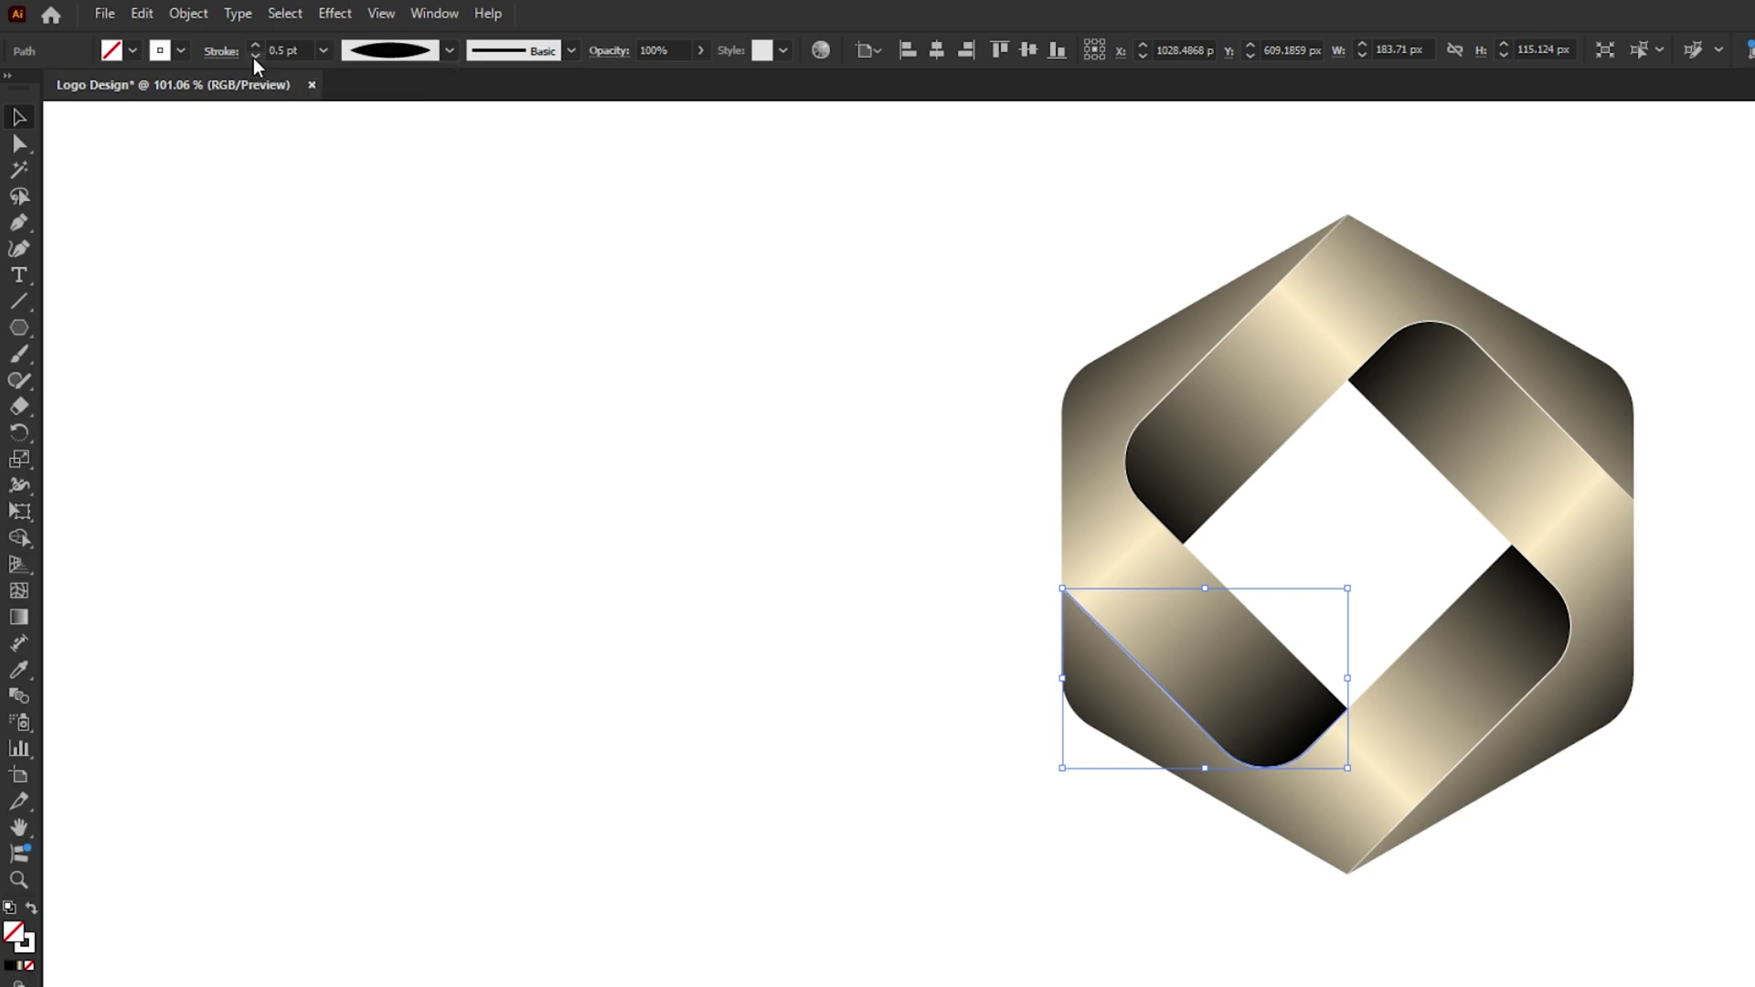
click(204, 208)
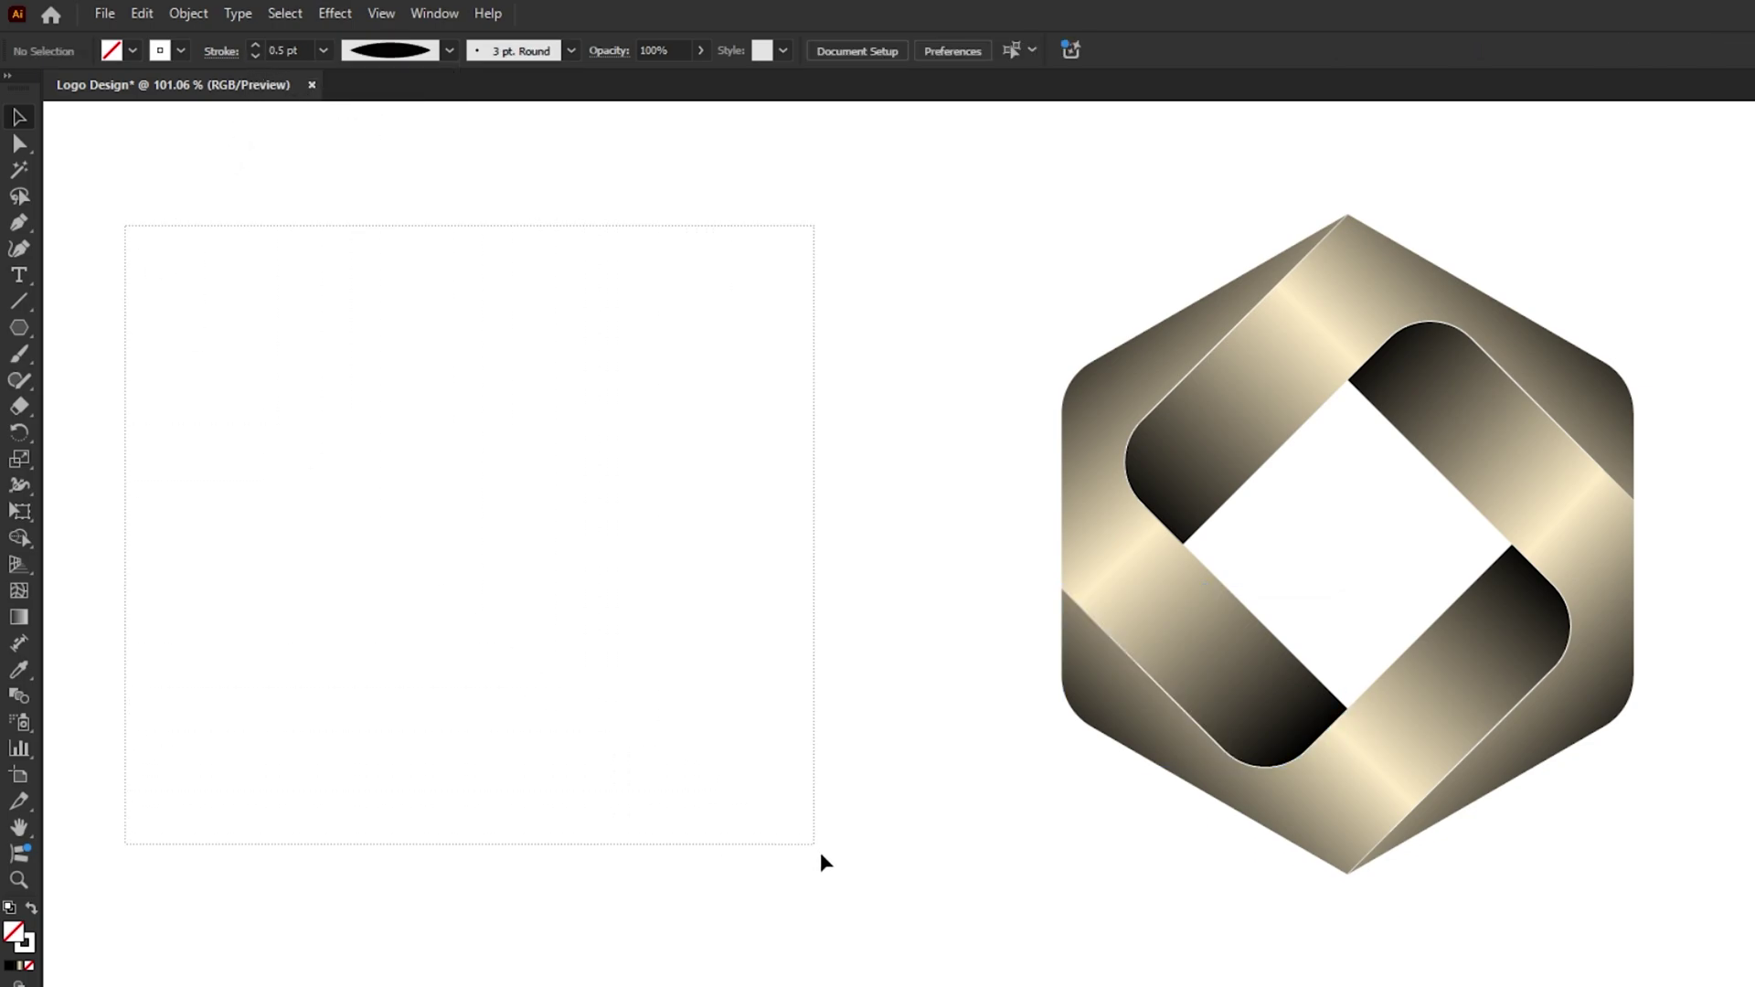
- Delete the leftover diamond path and move the hexagon logo about 151 px left
drag(198, 329, 839, 867)
key(Delete)
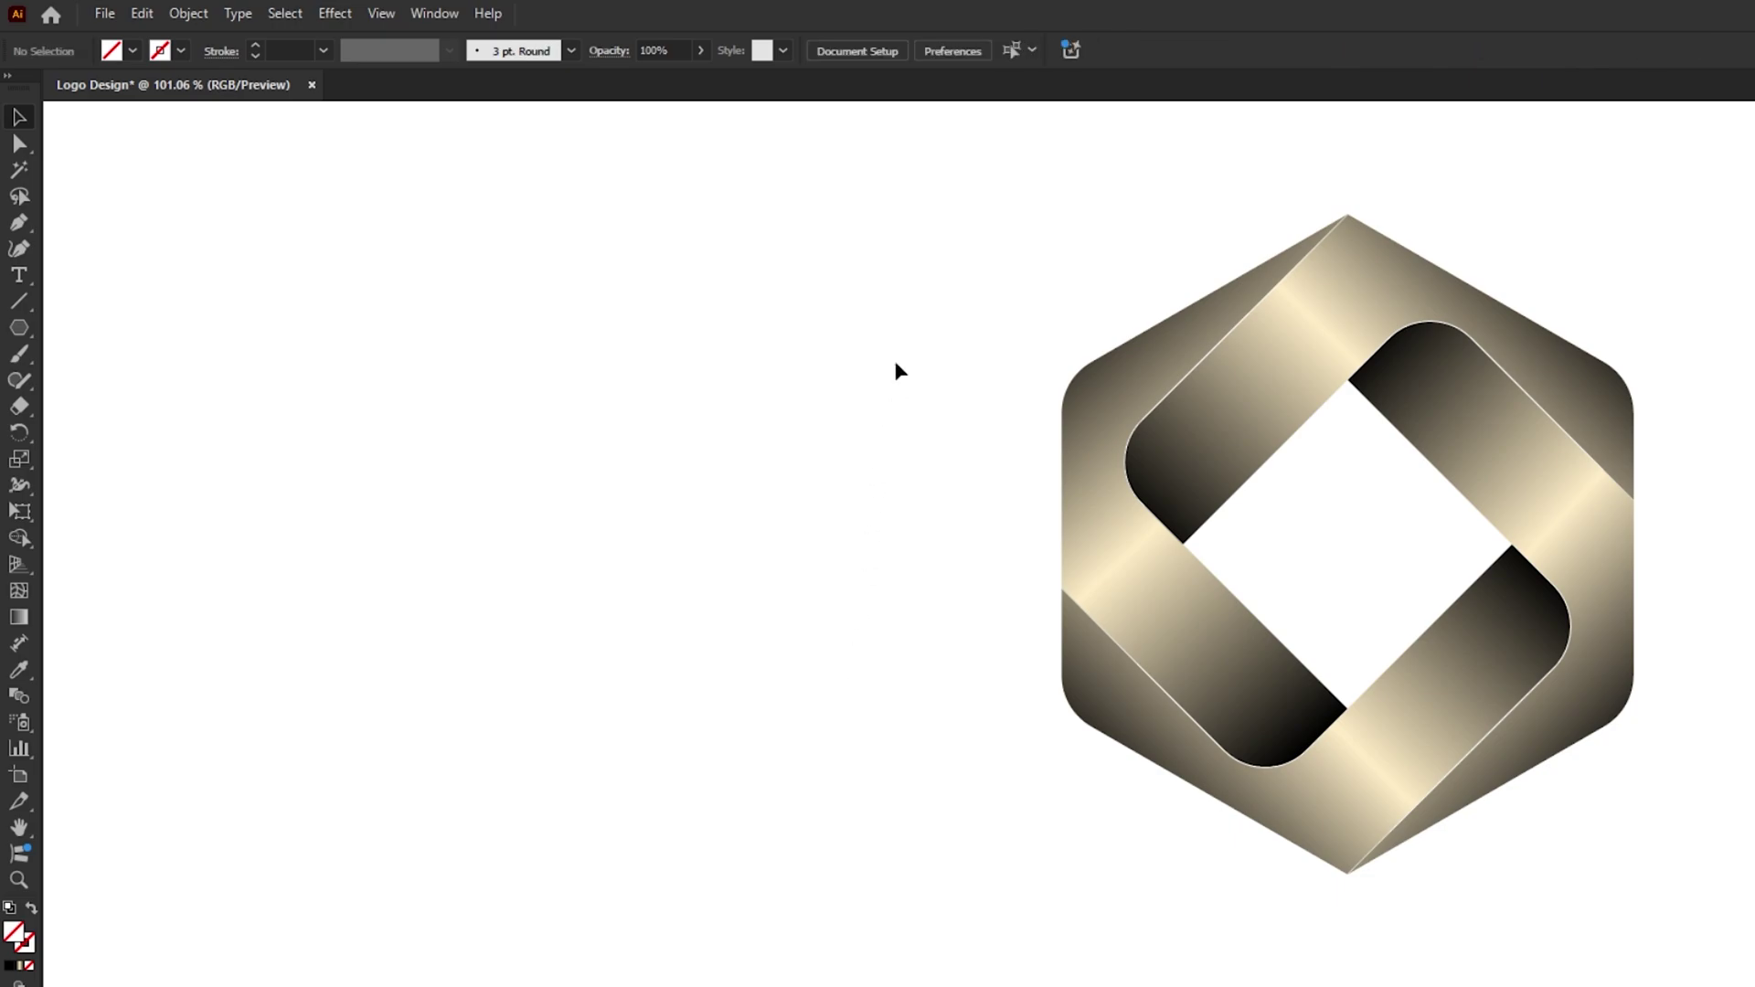
drag(1011, 268, 1654, 834)
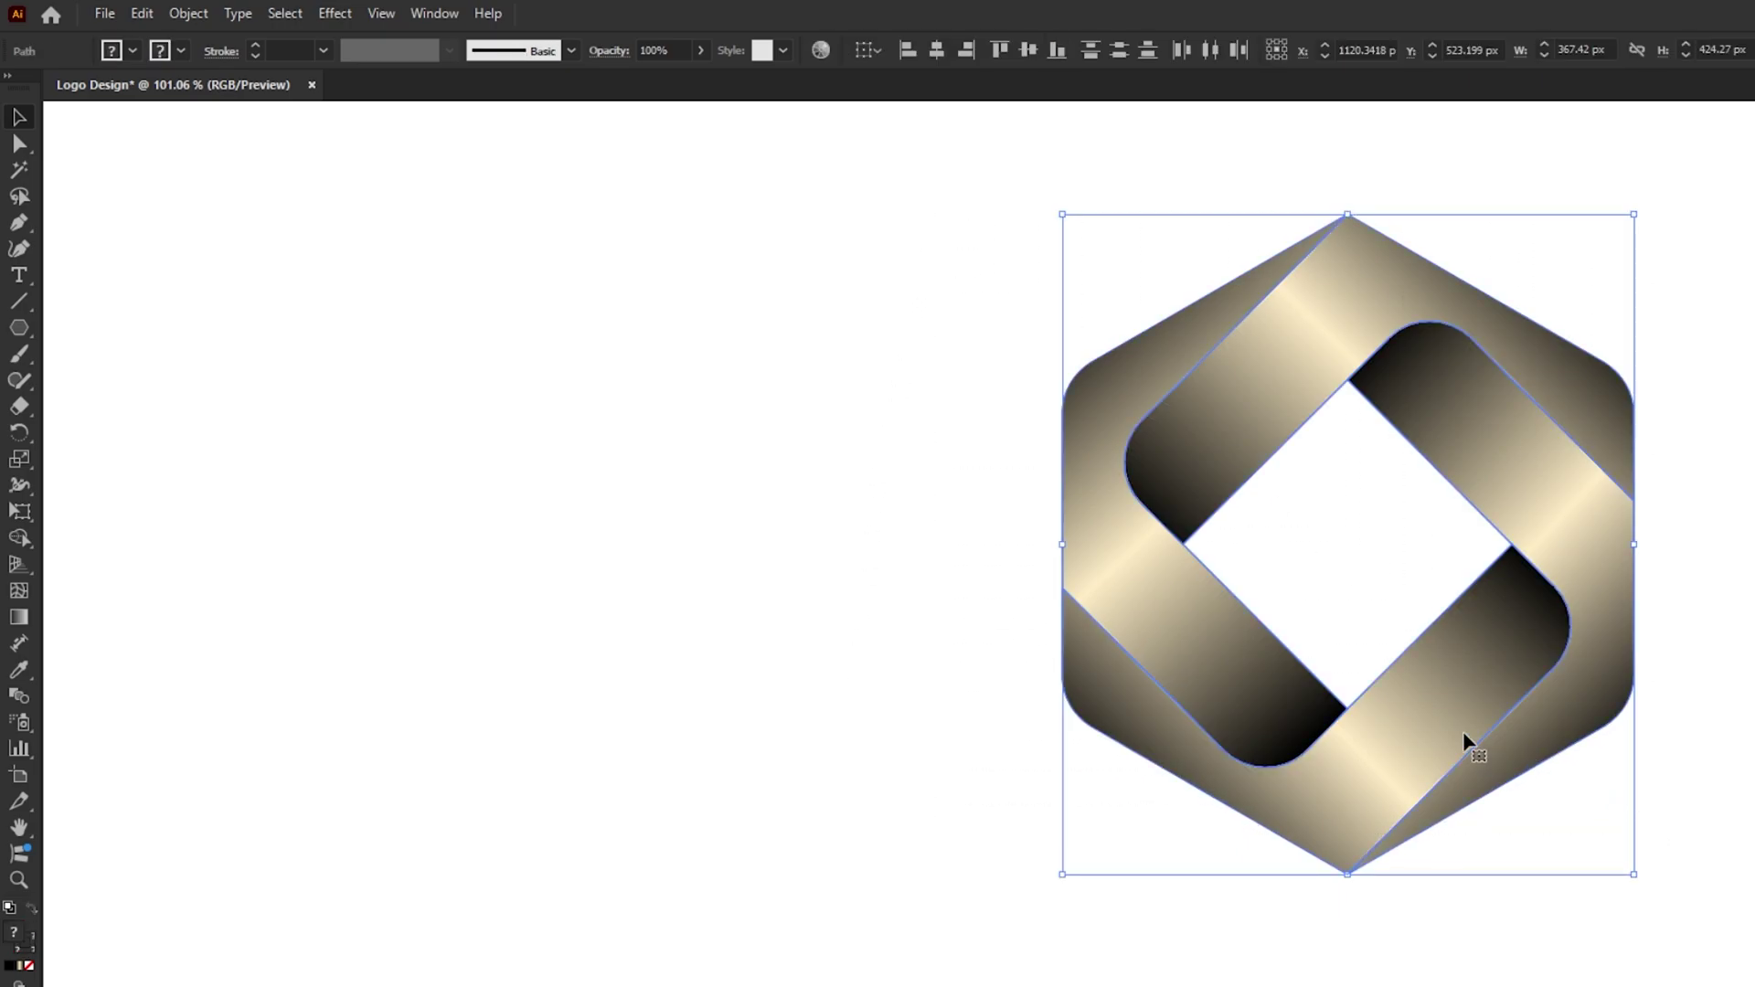
drag(1412, 722, 1193, 728)
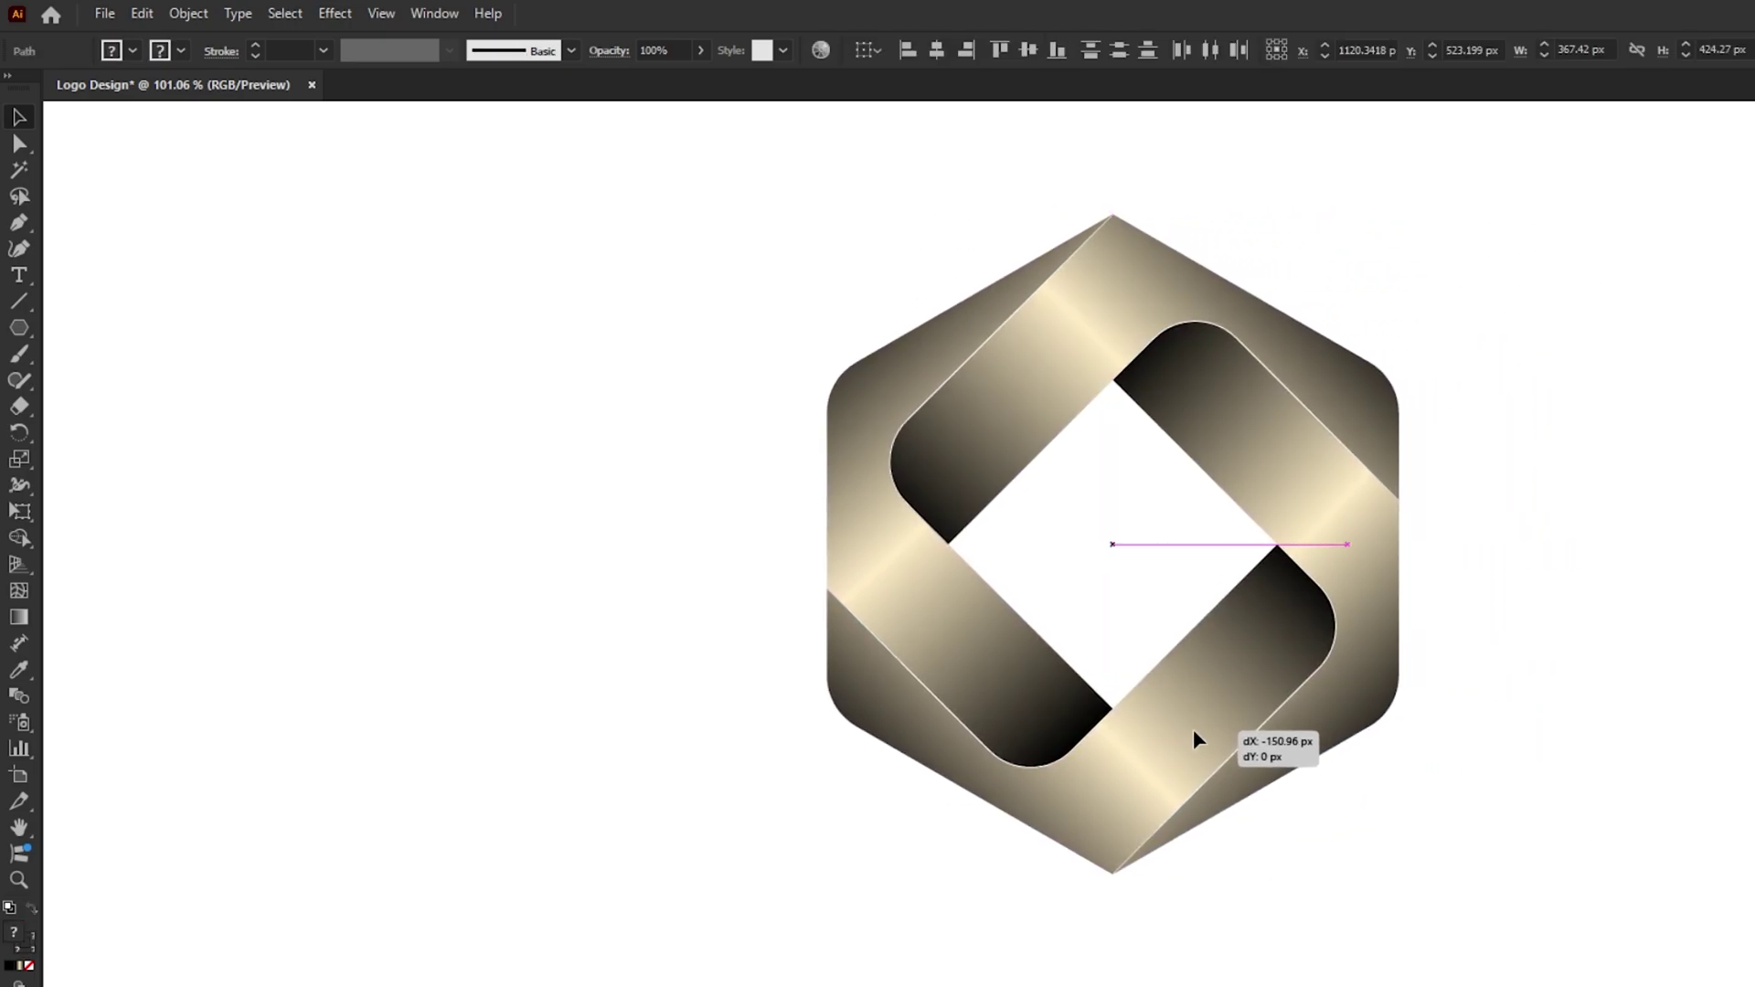
click(692, 676)
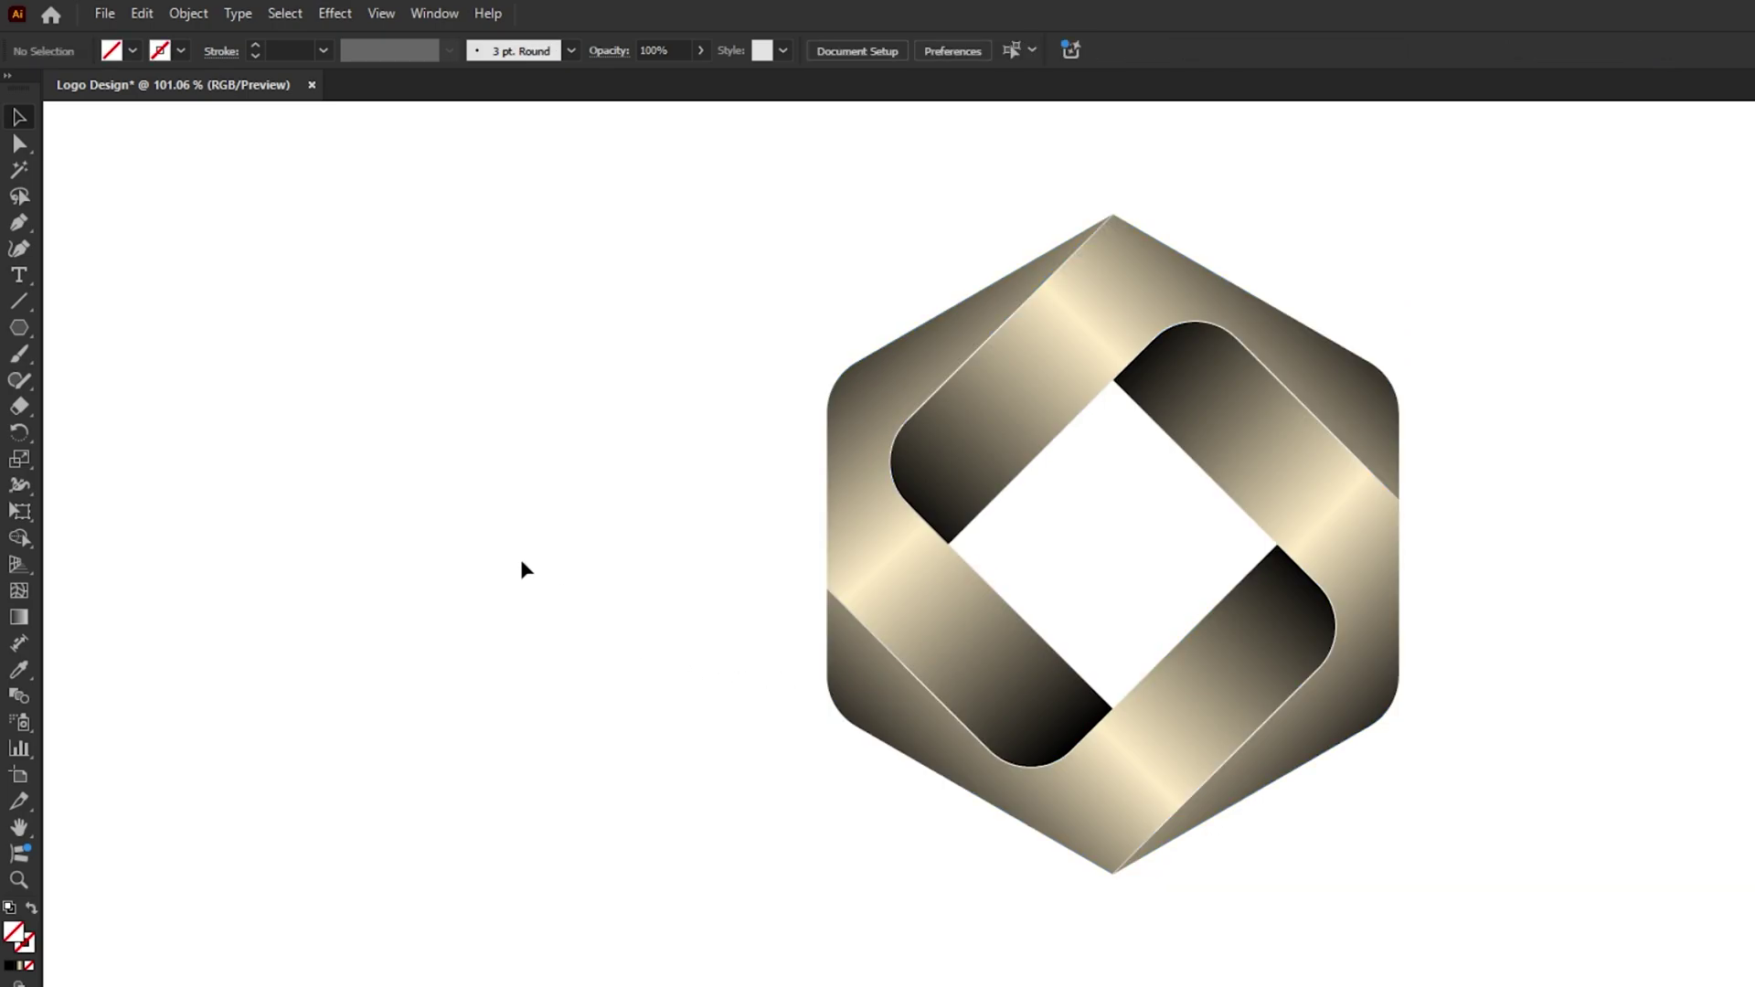
click(27, 325)
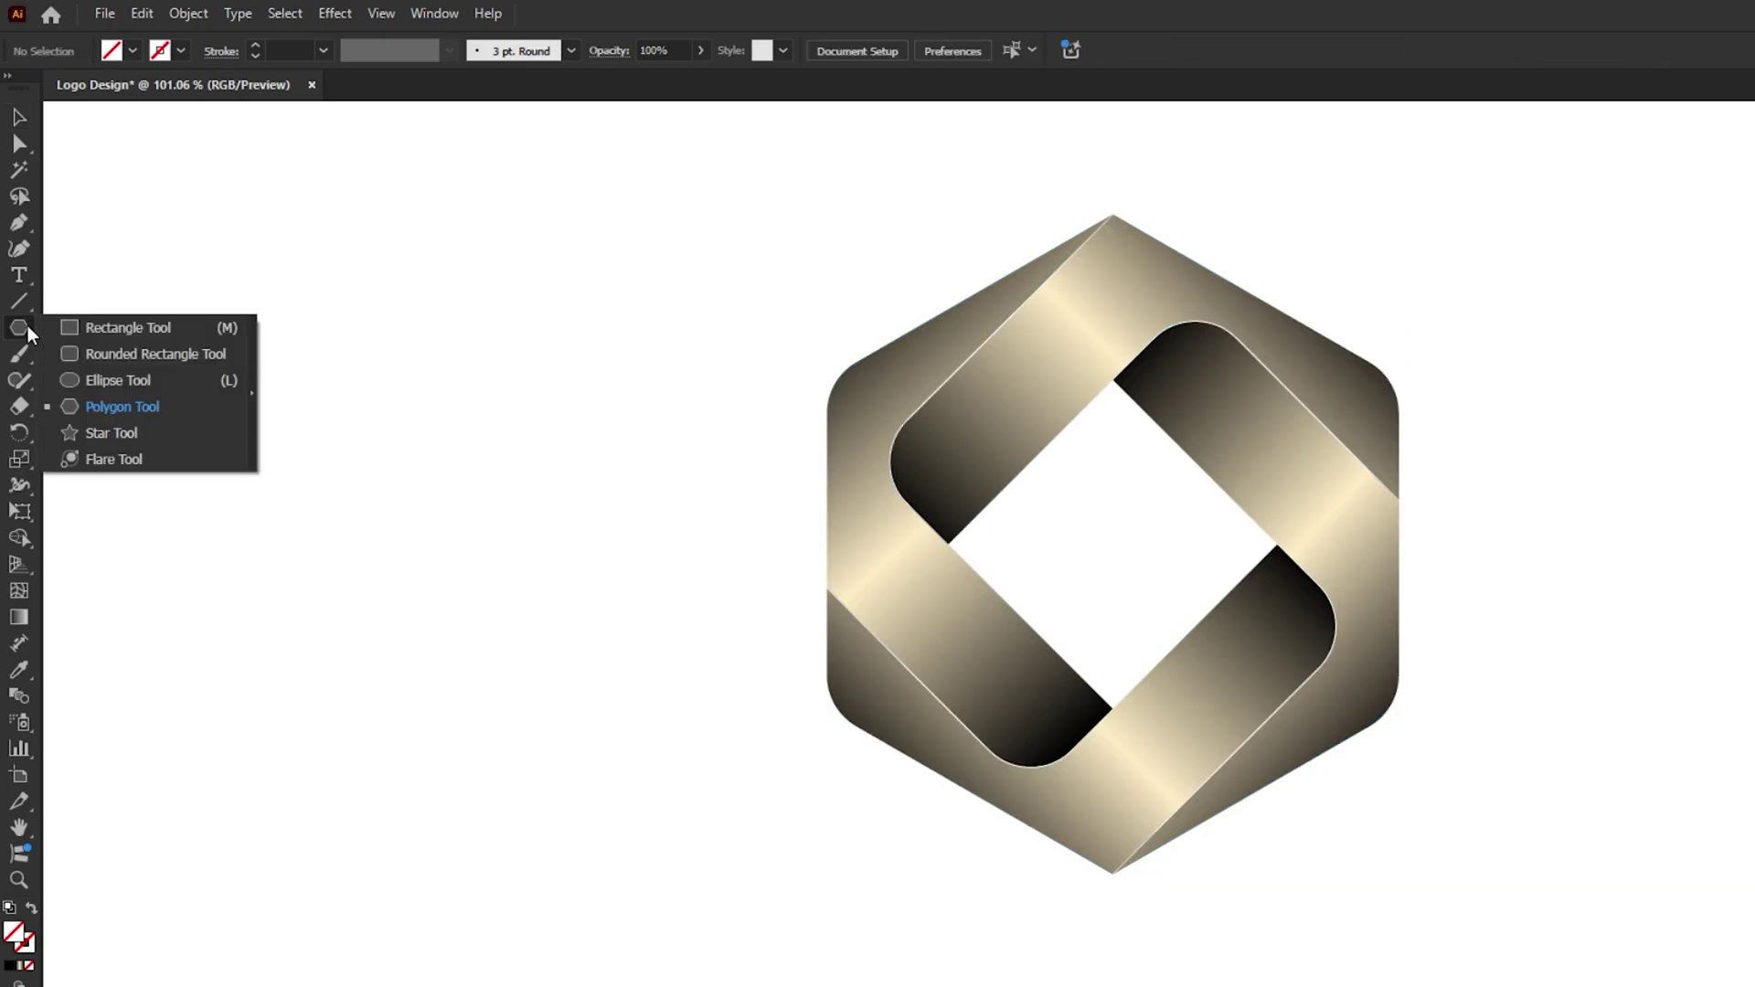
- Draw a circle over the lower-left band and fill it with the White, Black gradient
click(132, 378)
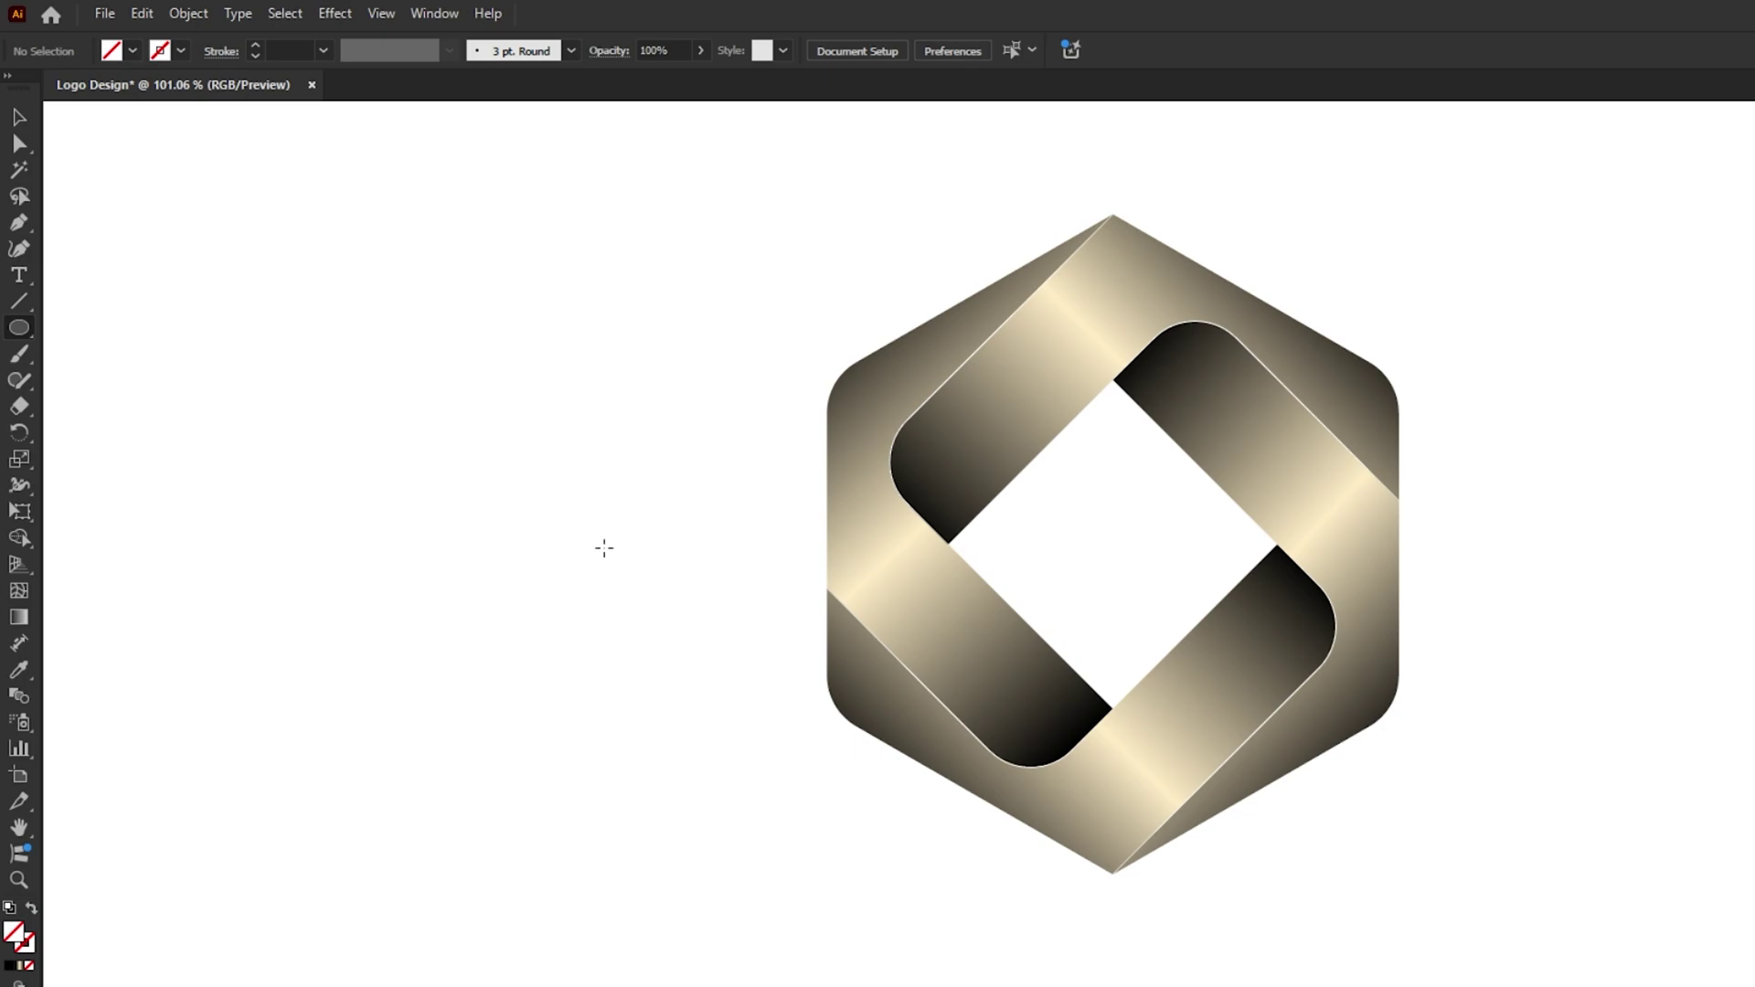
drag(874, 633, 969, 501)
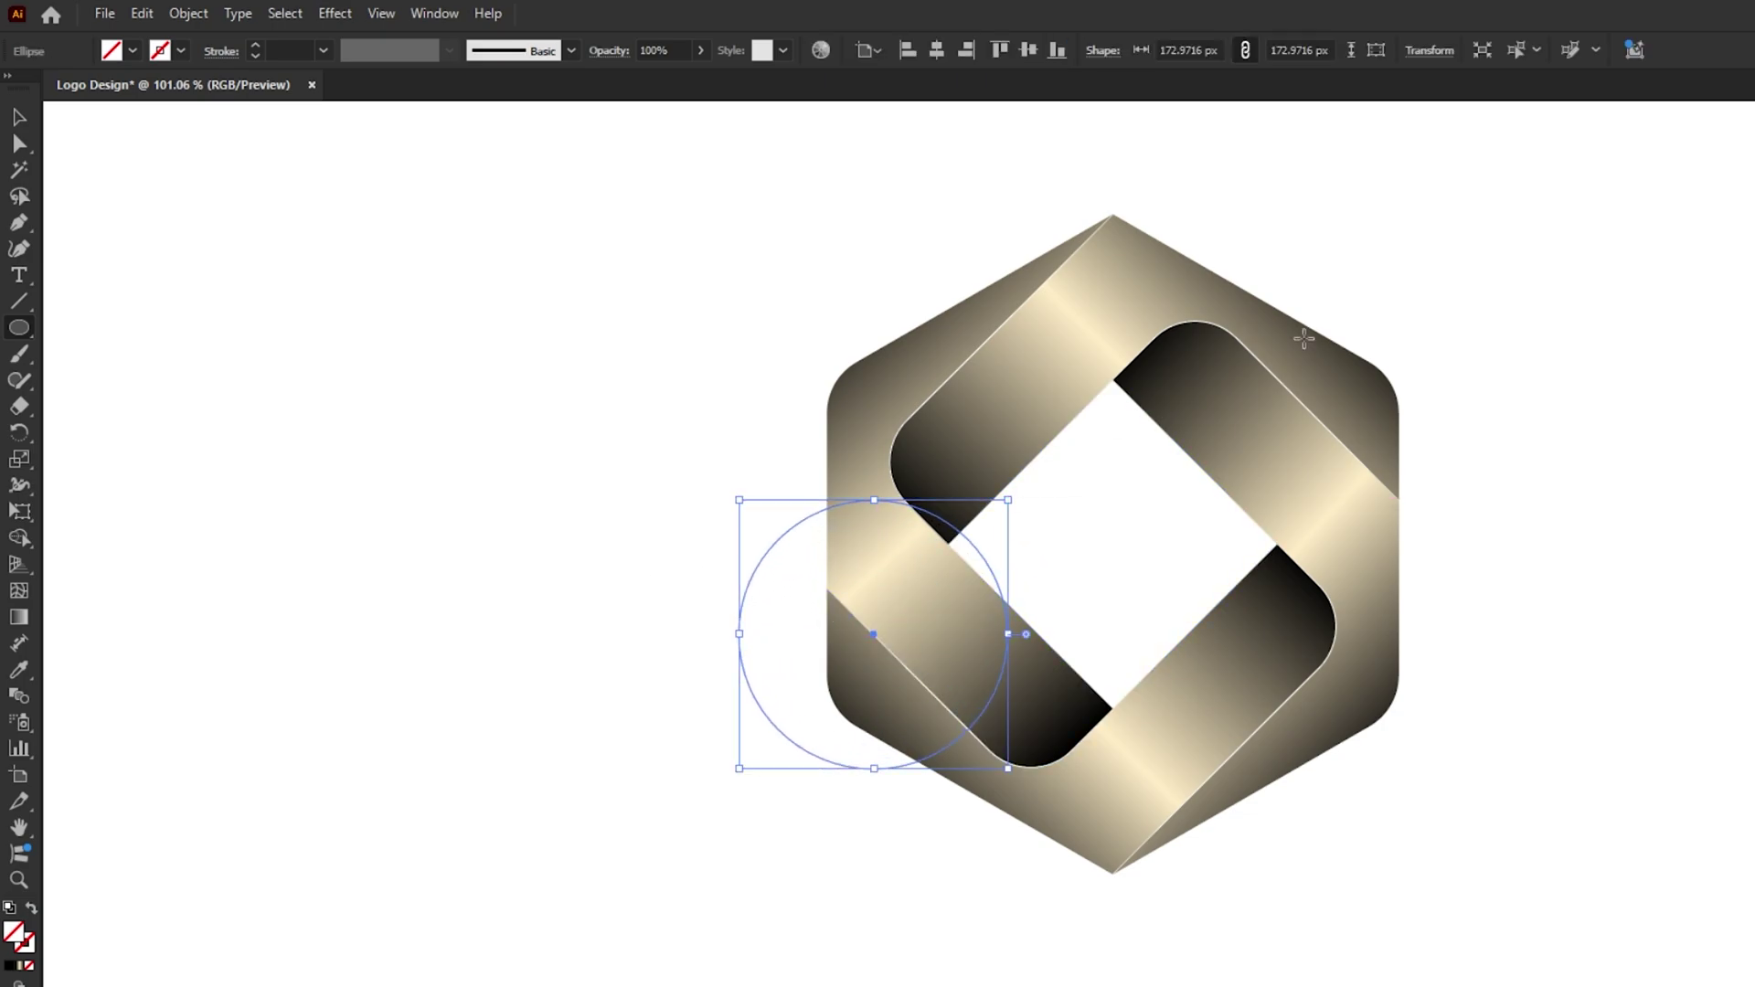
drag(1551, 166, 1041, 431)
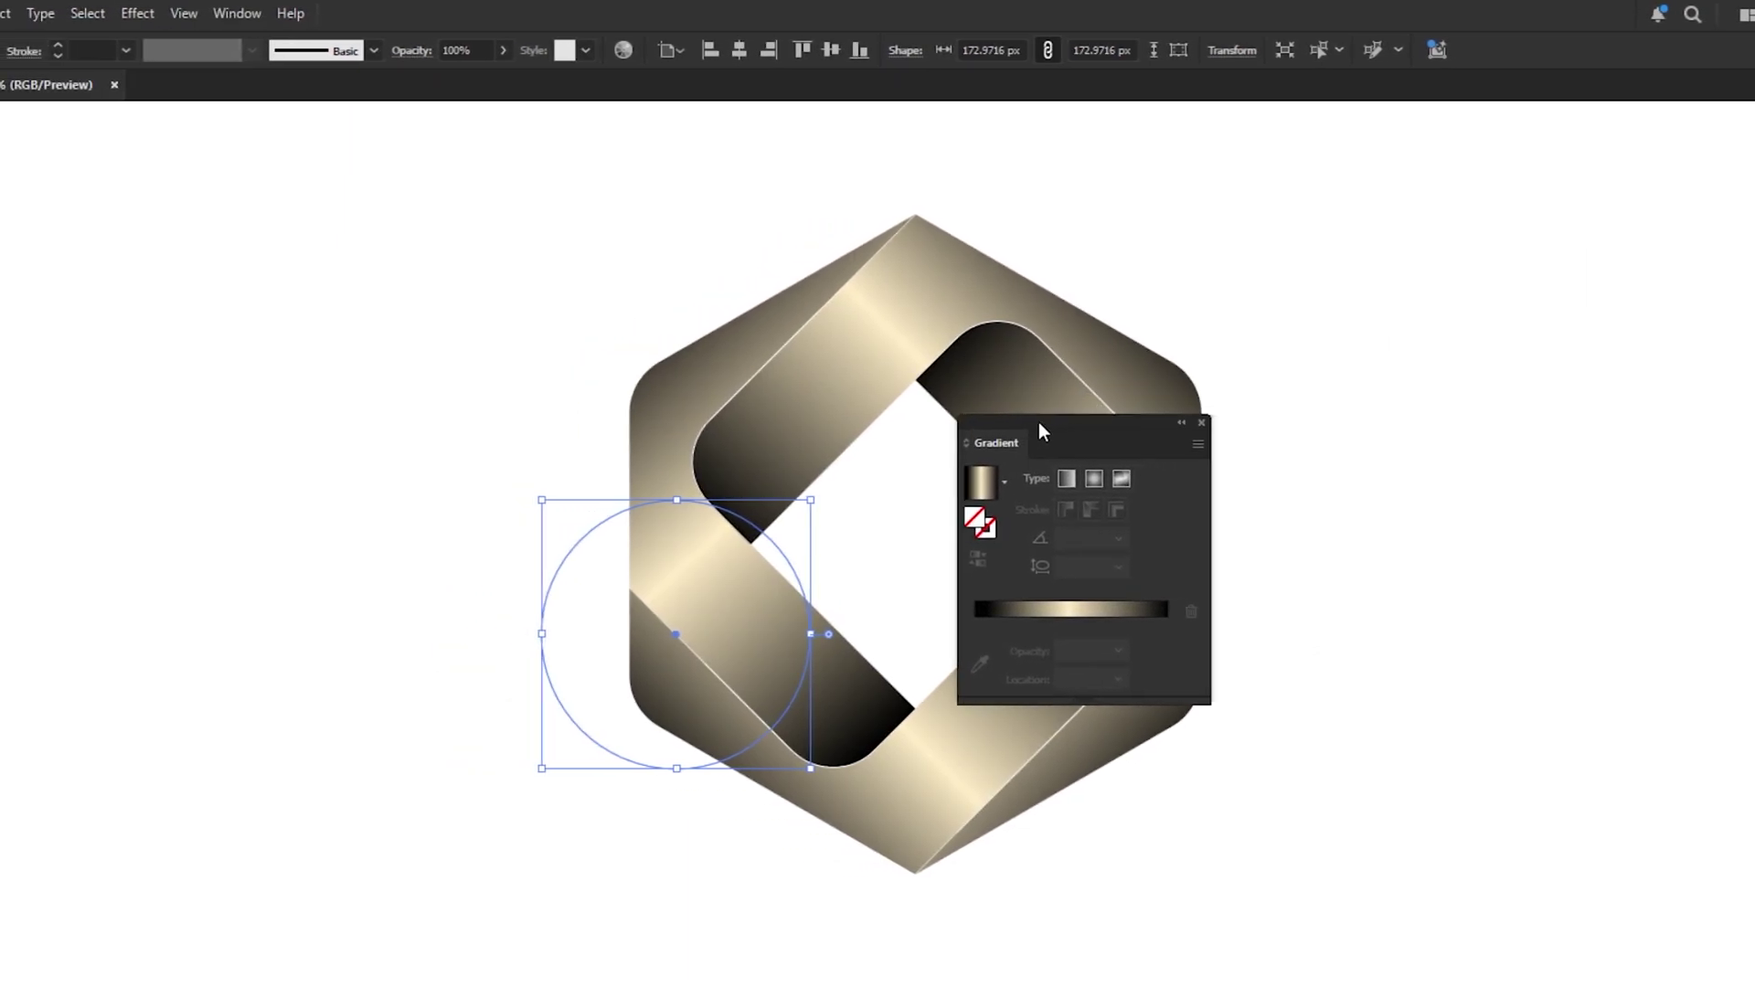
click(1005, 479)
drag(1002, 572, 1004, 547)
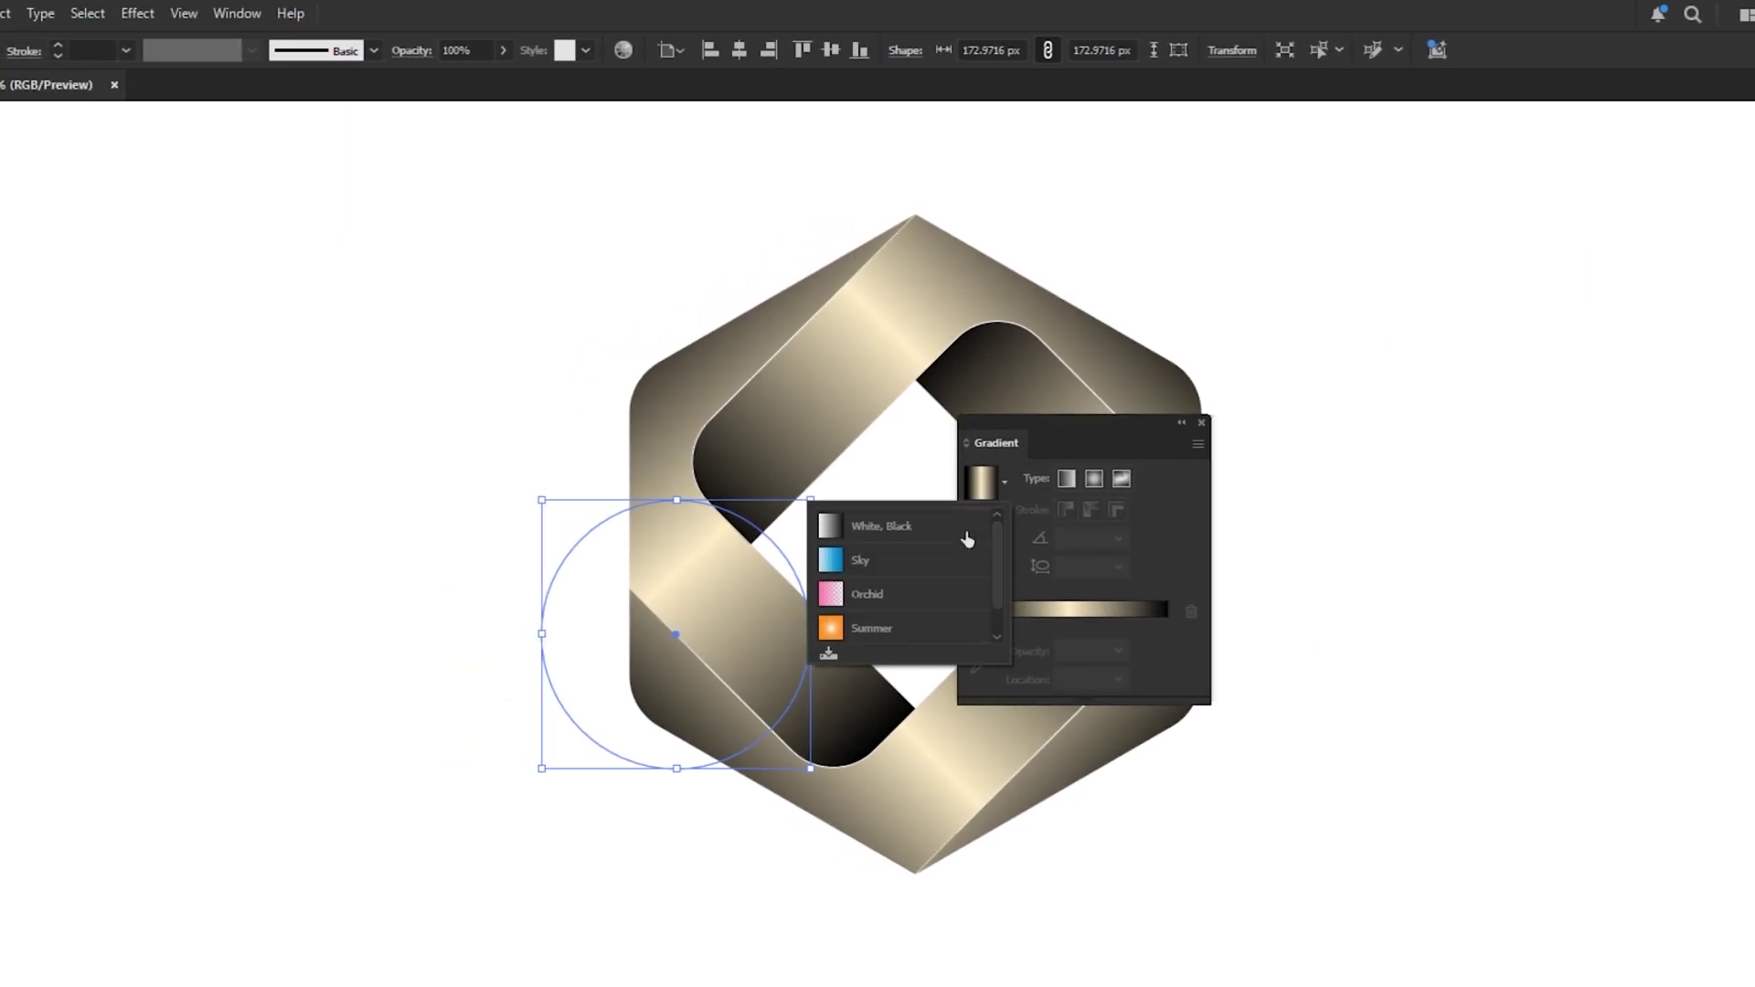
click(960, 529)
- Make the gradient radial and reversed, with the white outer stop at 0% opacity
click(1094, 479)
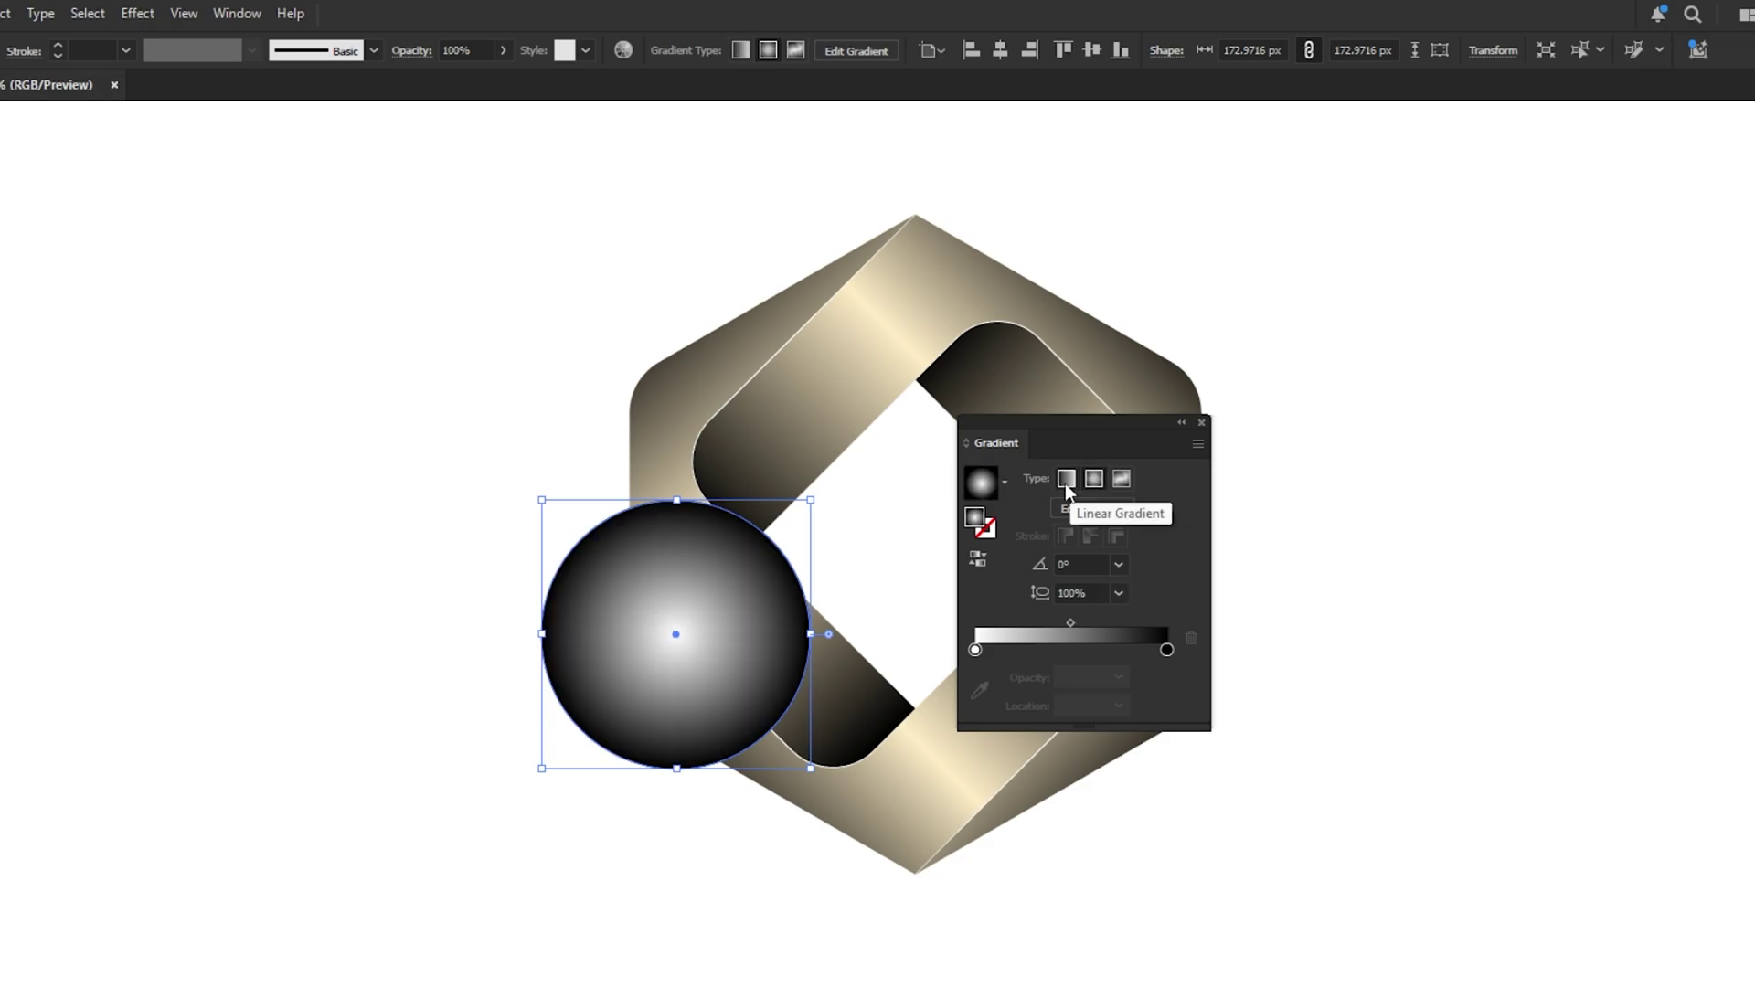
click(978, 559)
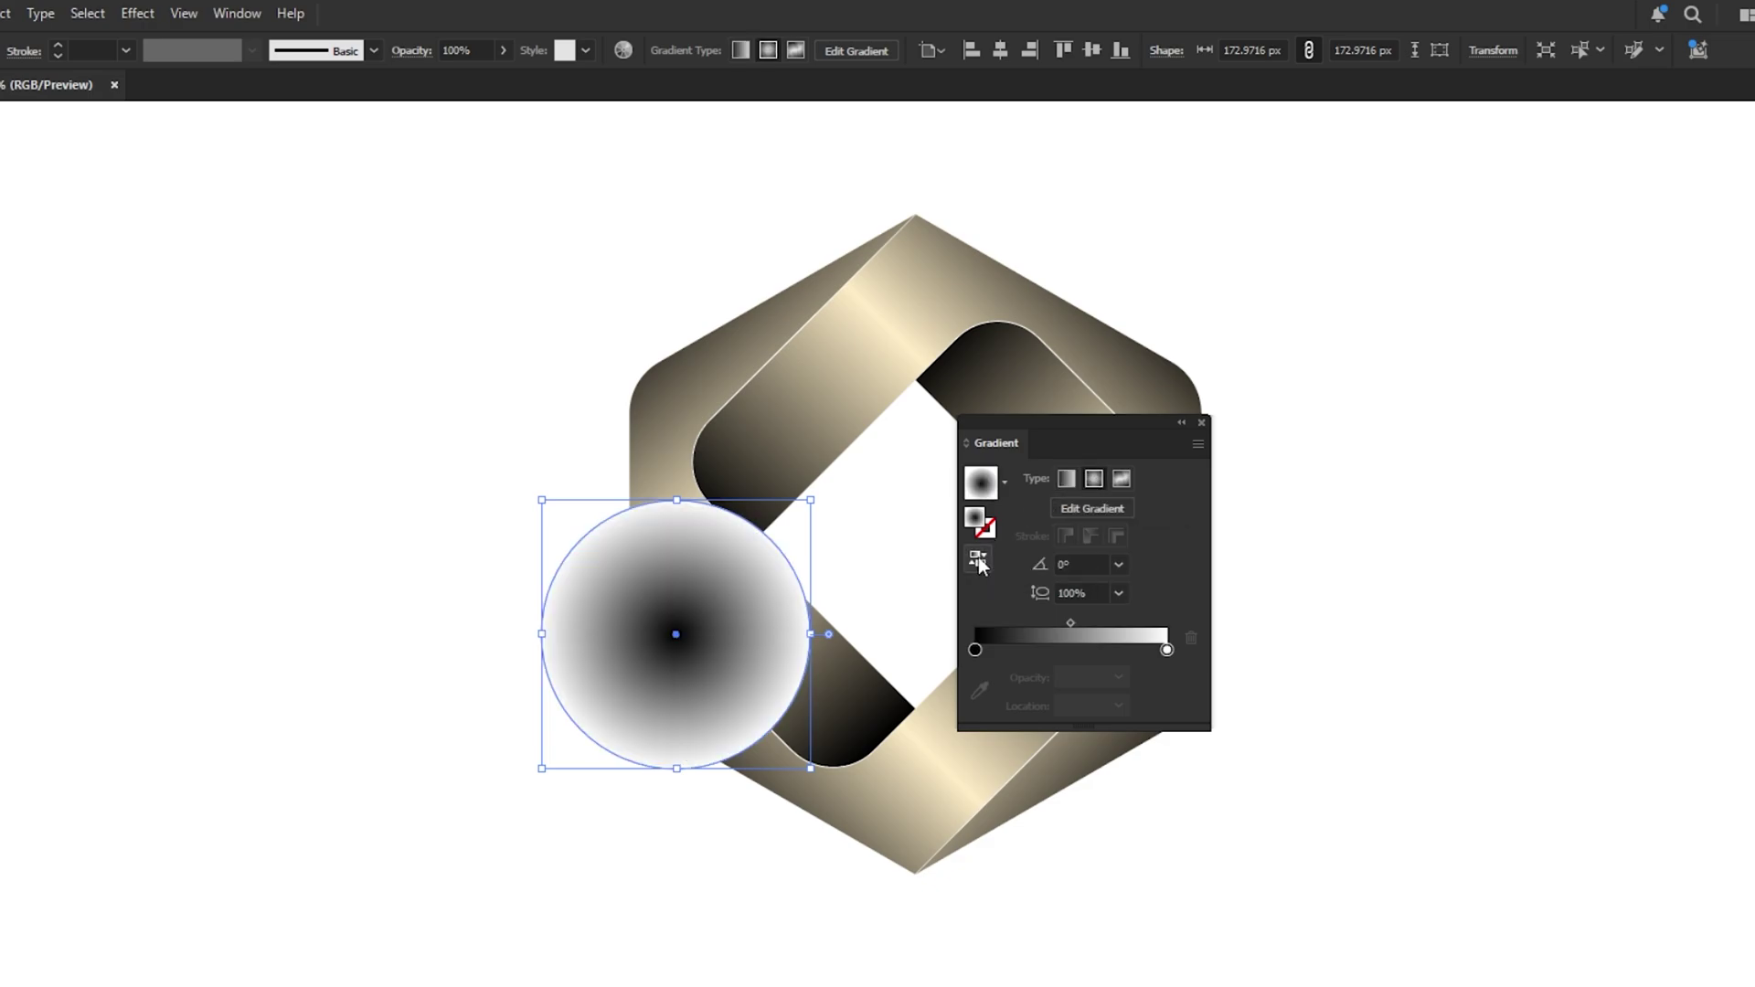
click(1166, 650)
click(1119, 677)
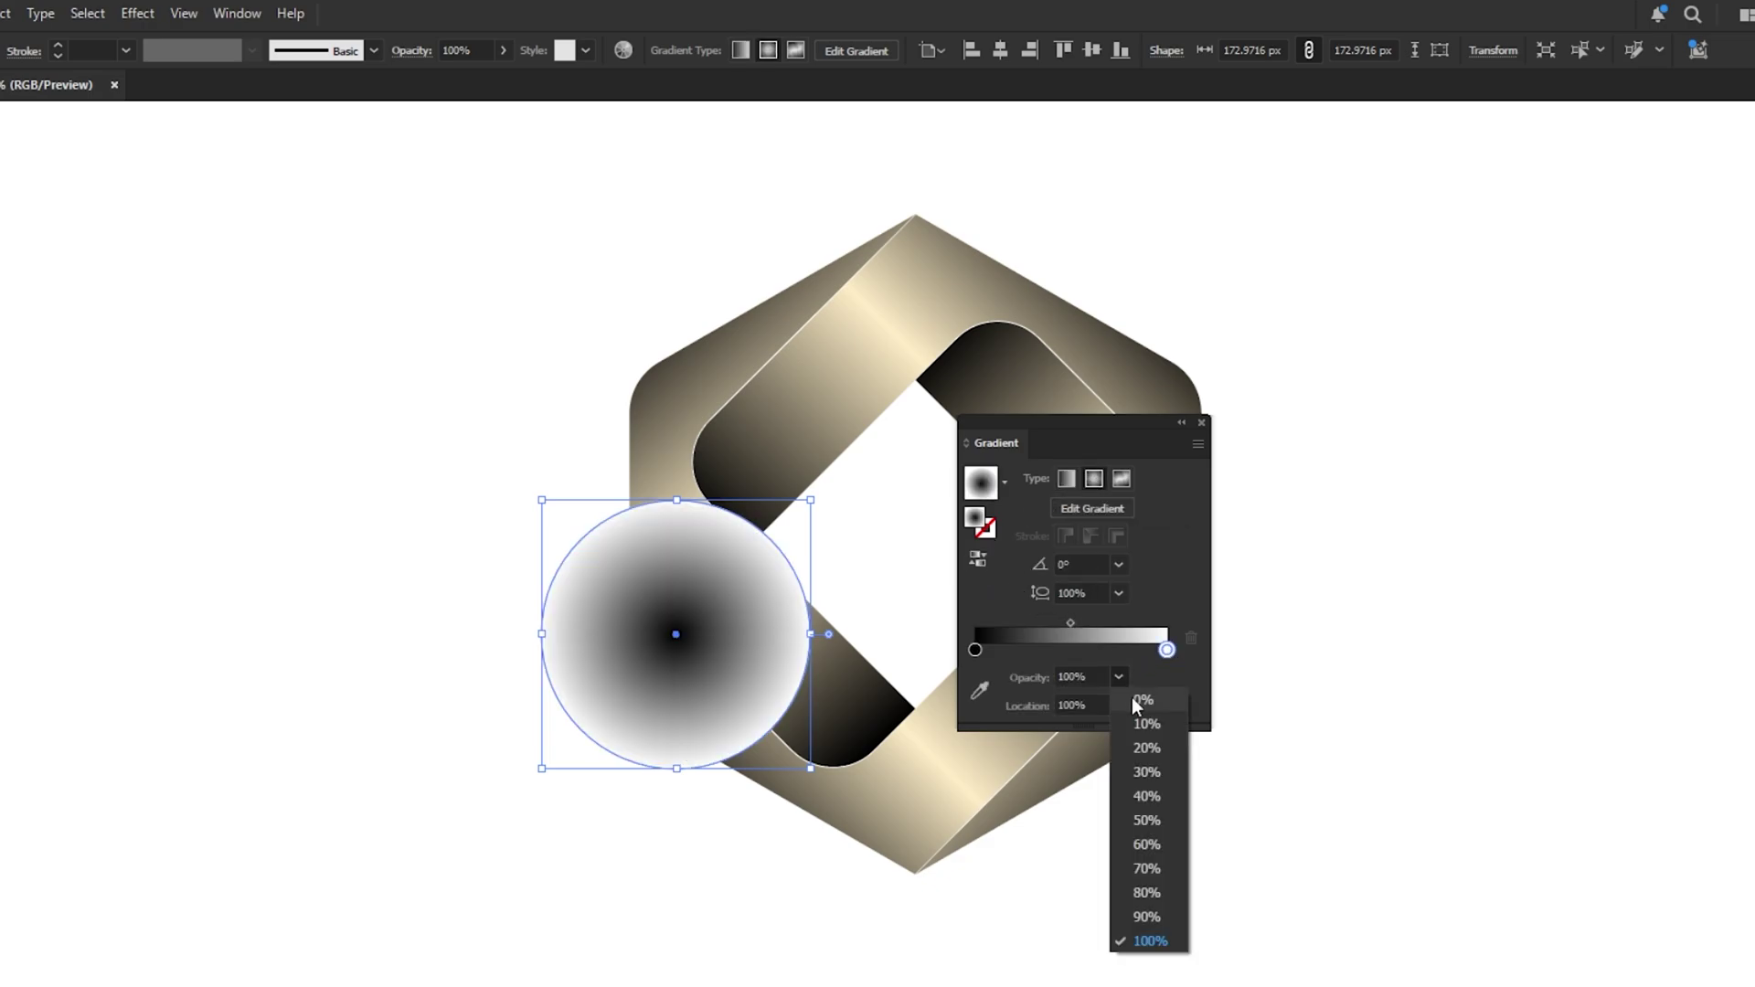
click(1132, 698)
drag(1115, 428, 1661, 186)
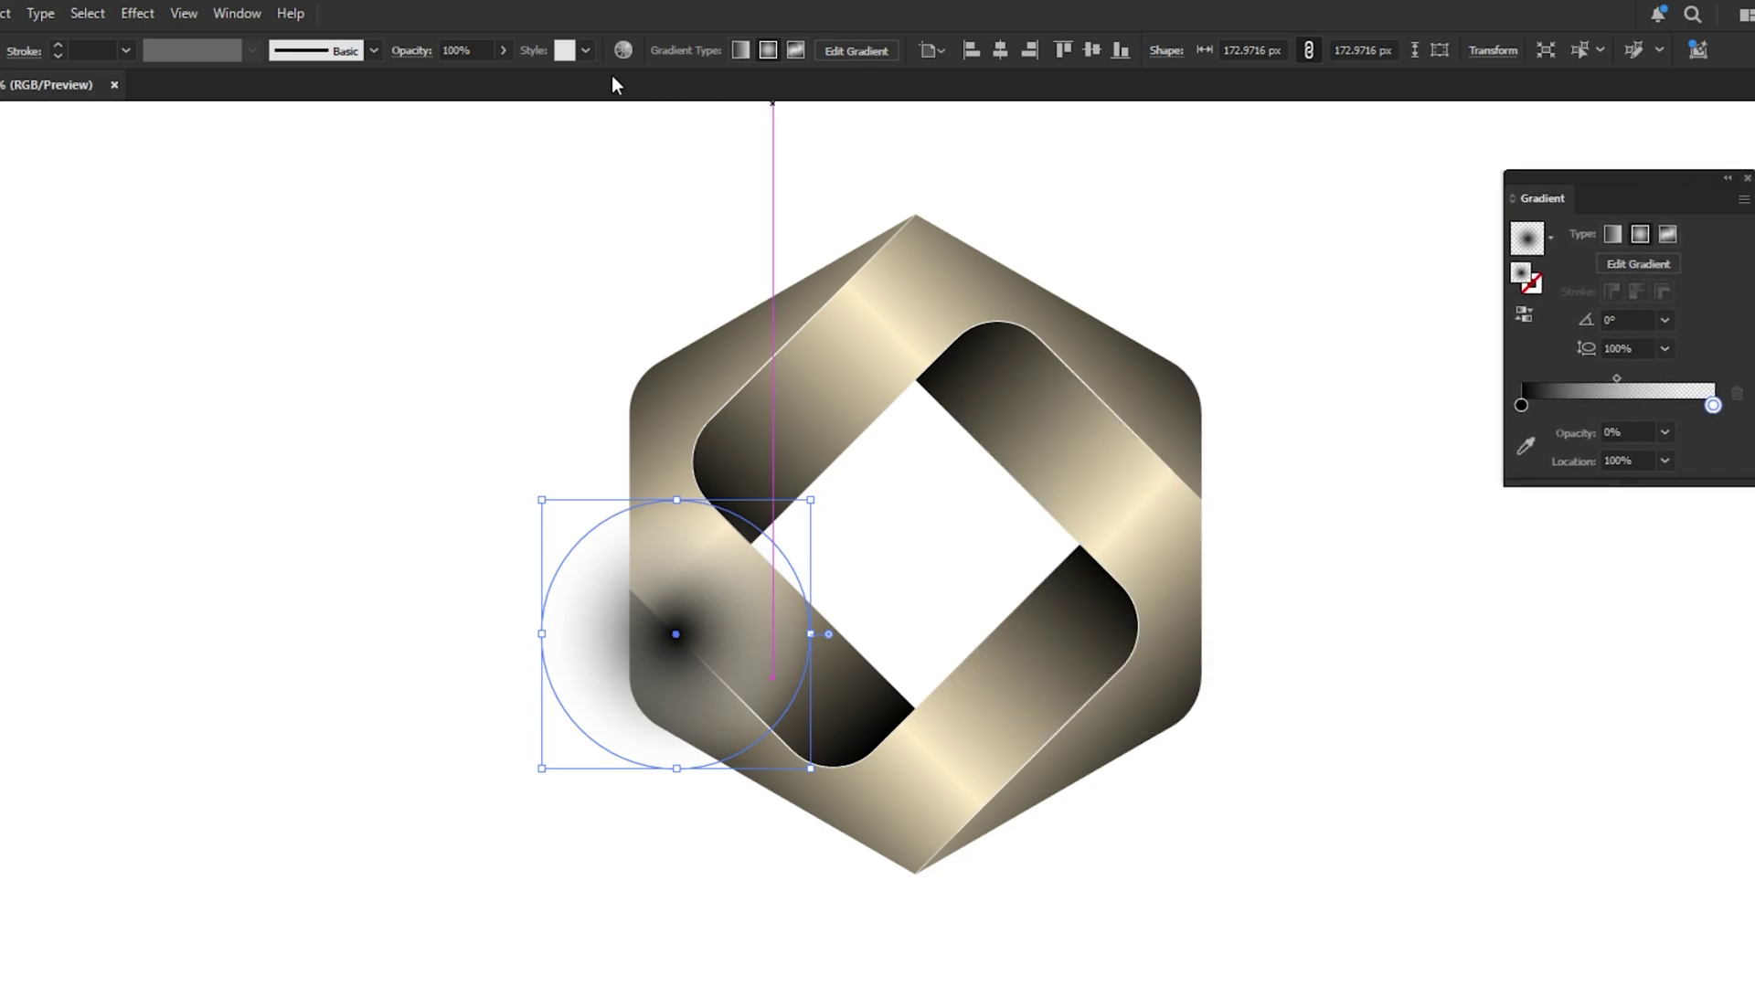
click(237, 20)
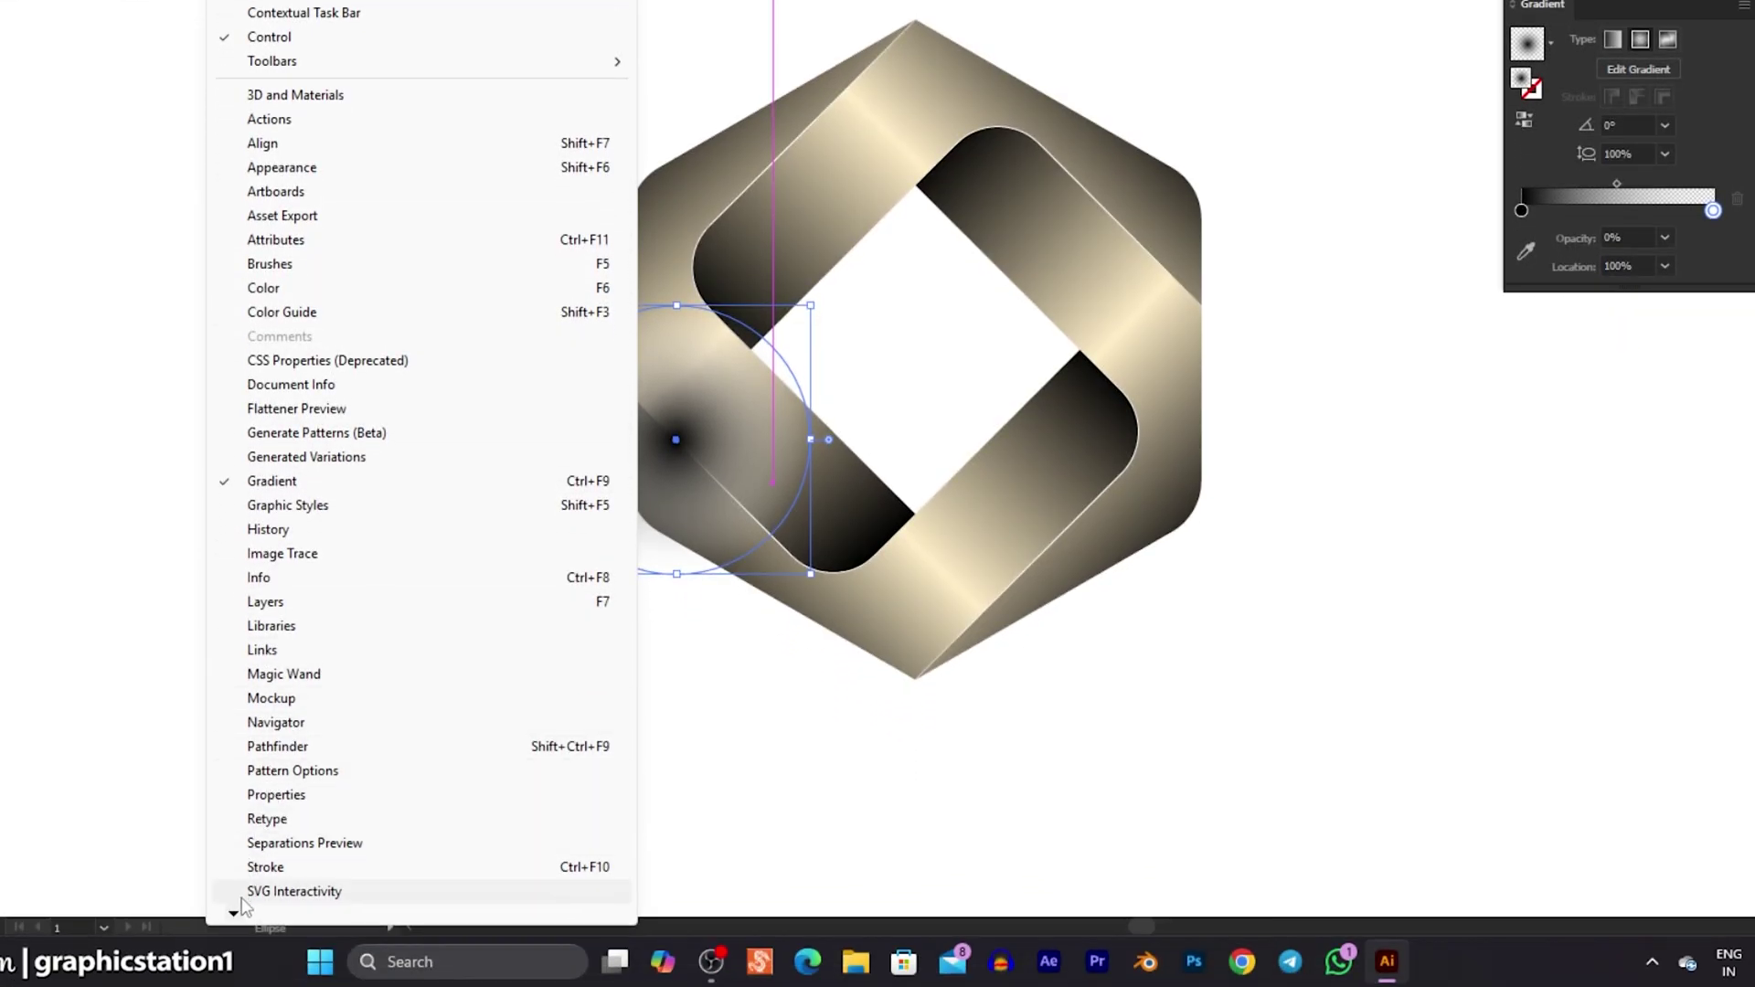
mouse_move(233, 913)
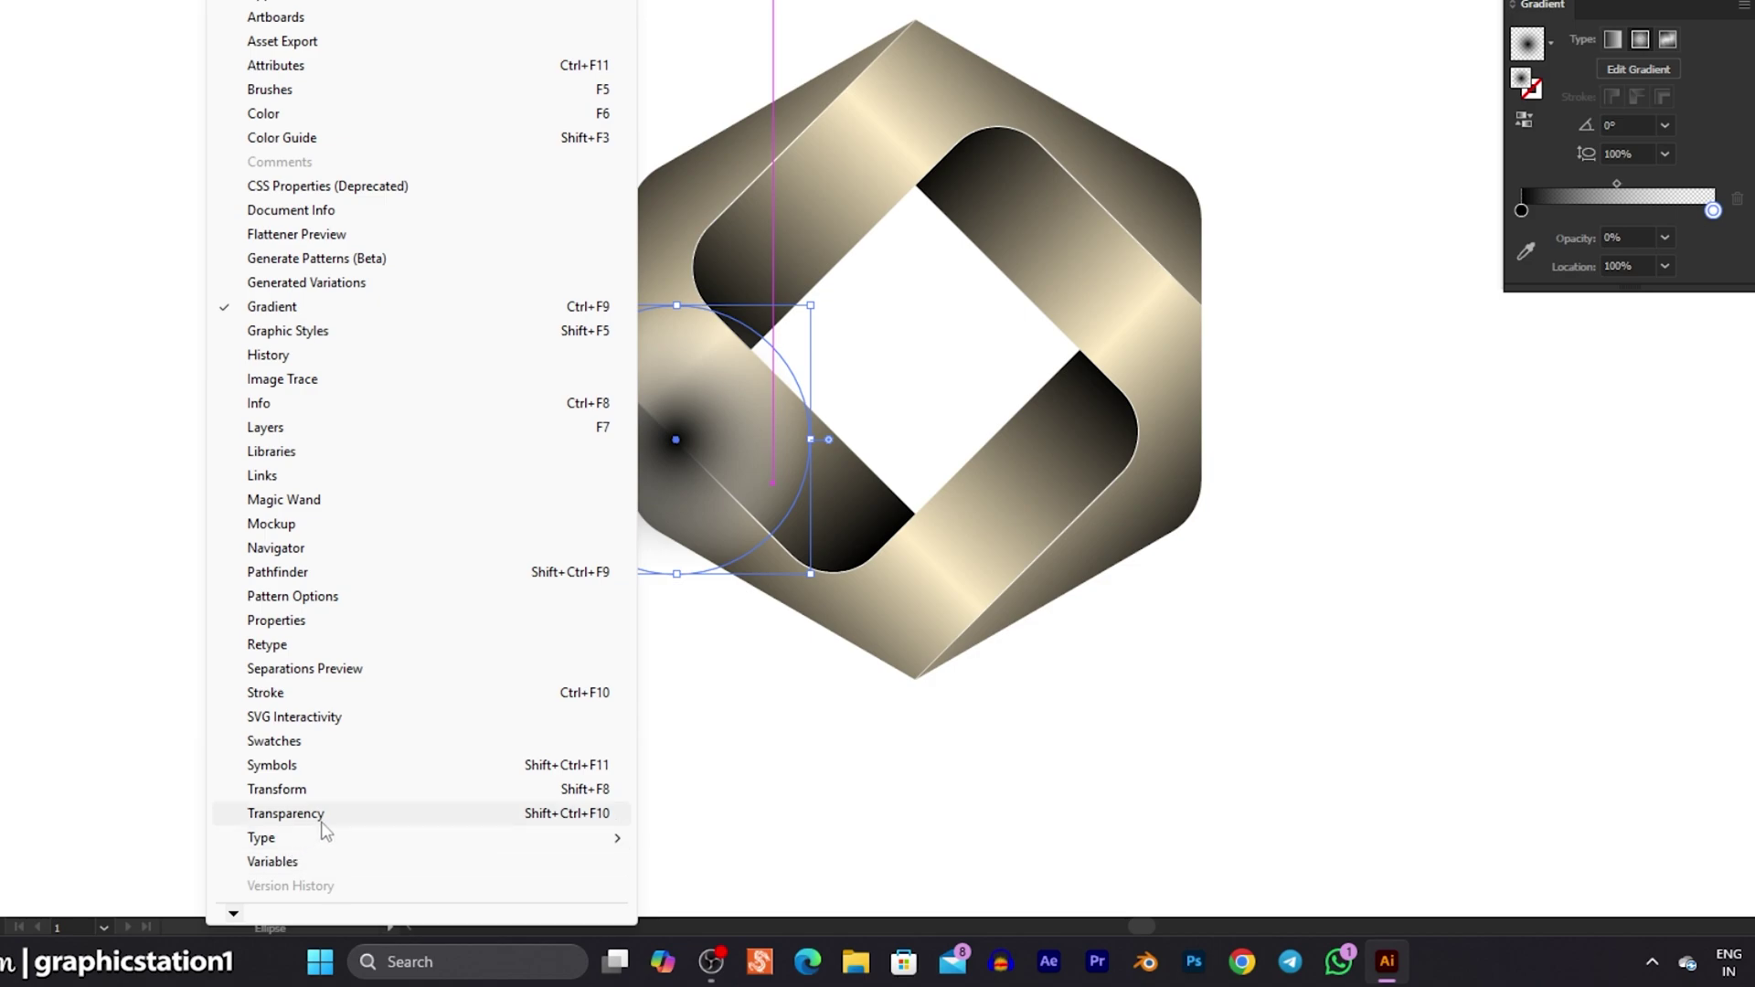
- Change the shadow circle's blend mode from Normal to Multiply in the Transparency panel
click(321, 819)
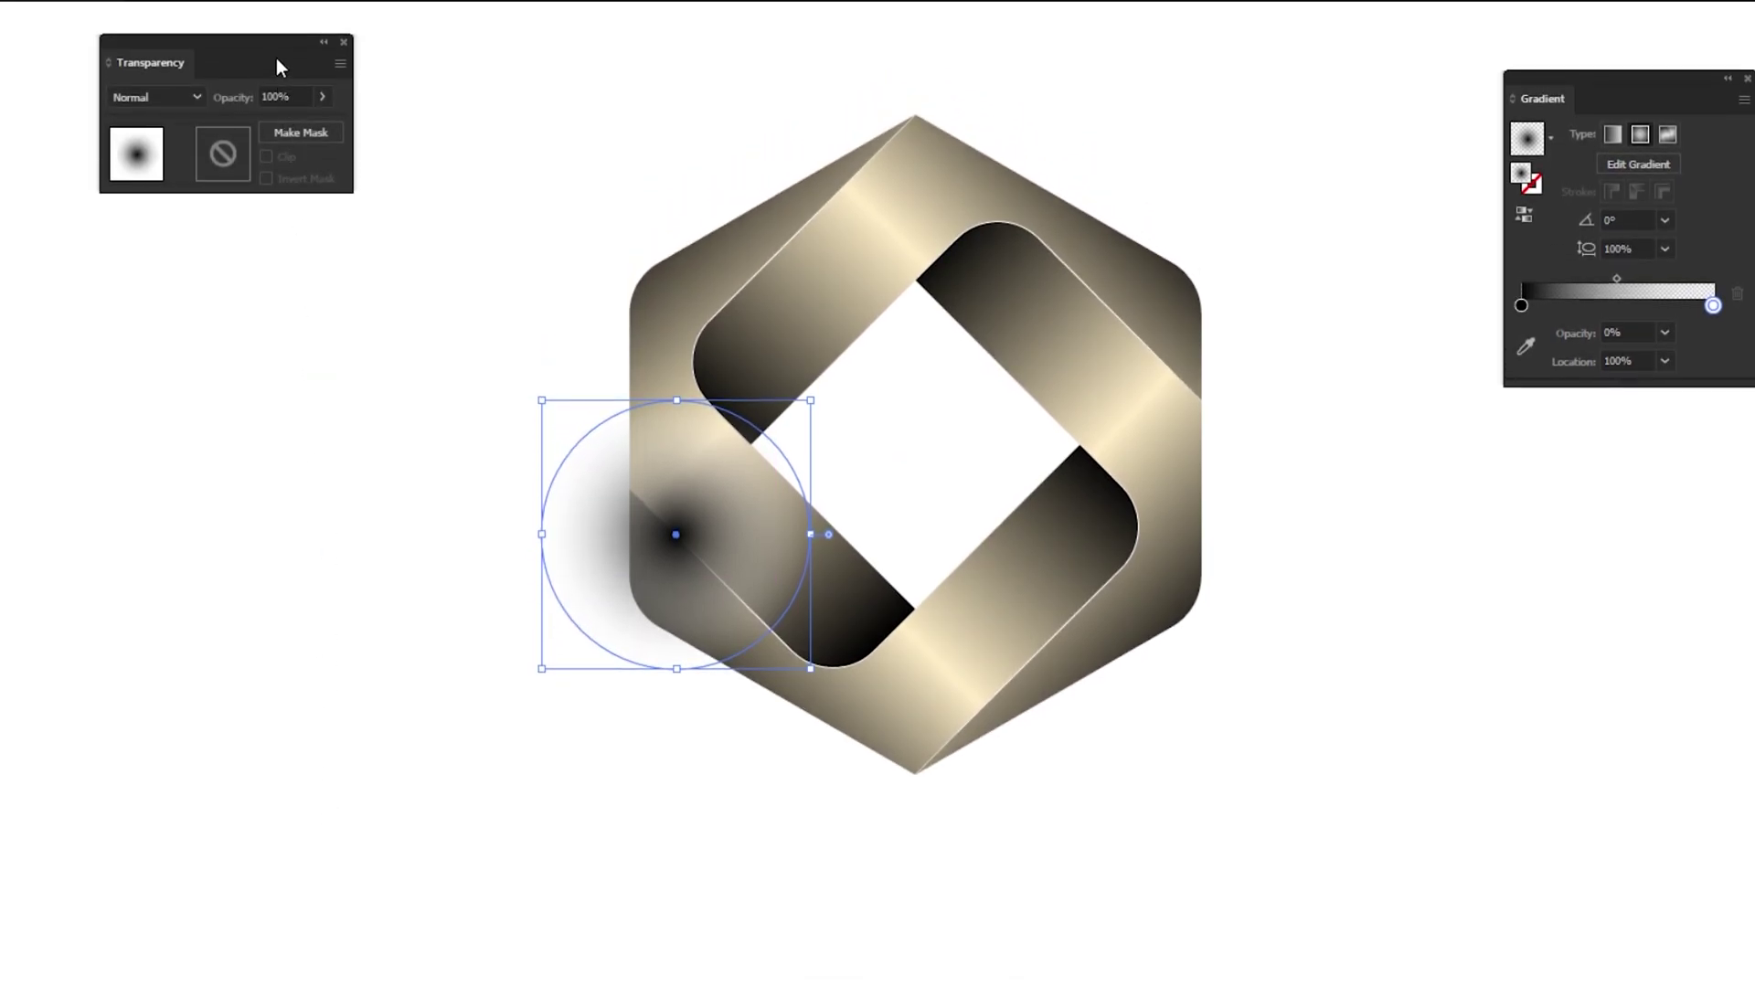
drag(278, 53, 1148, 366)
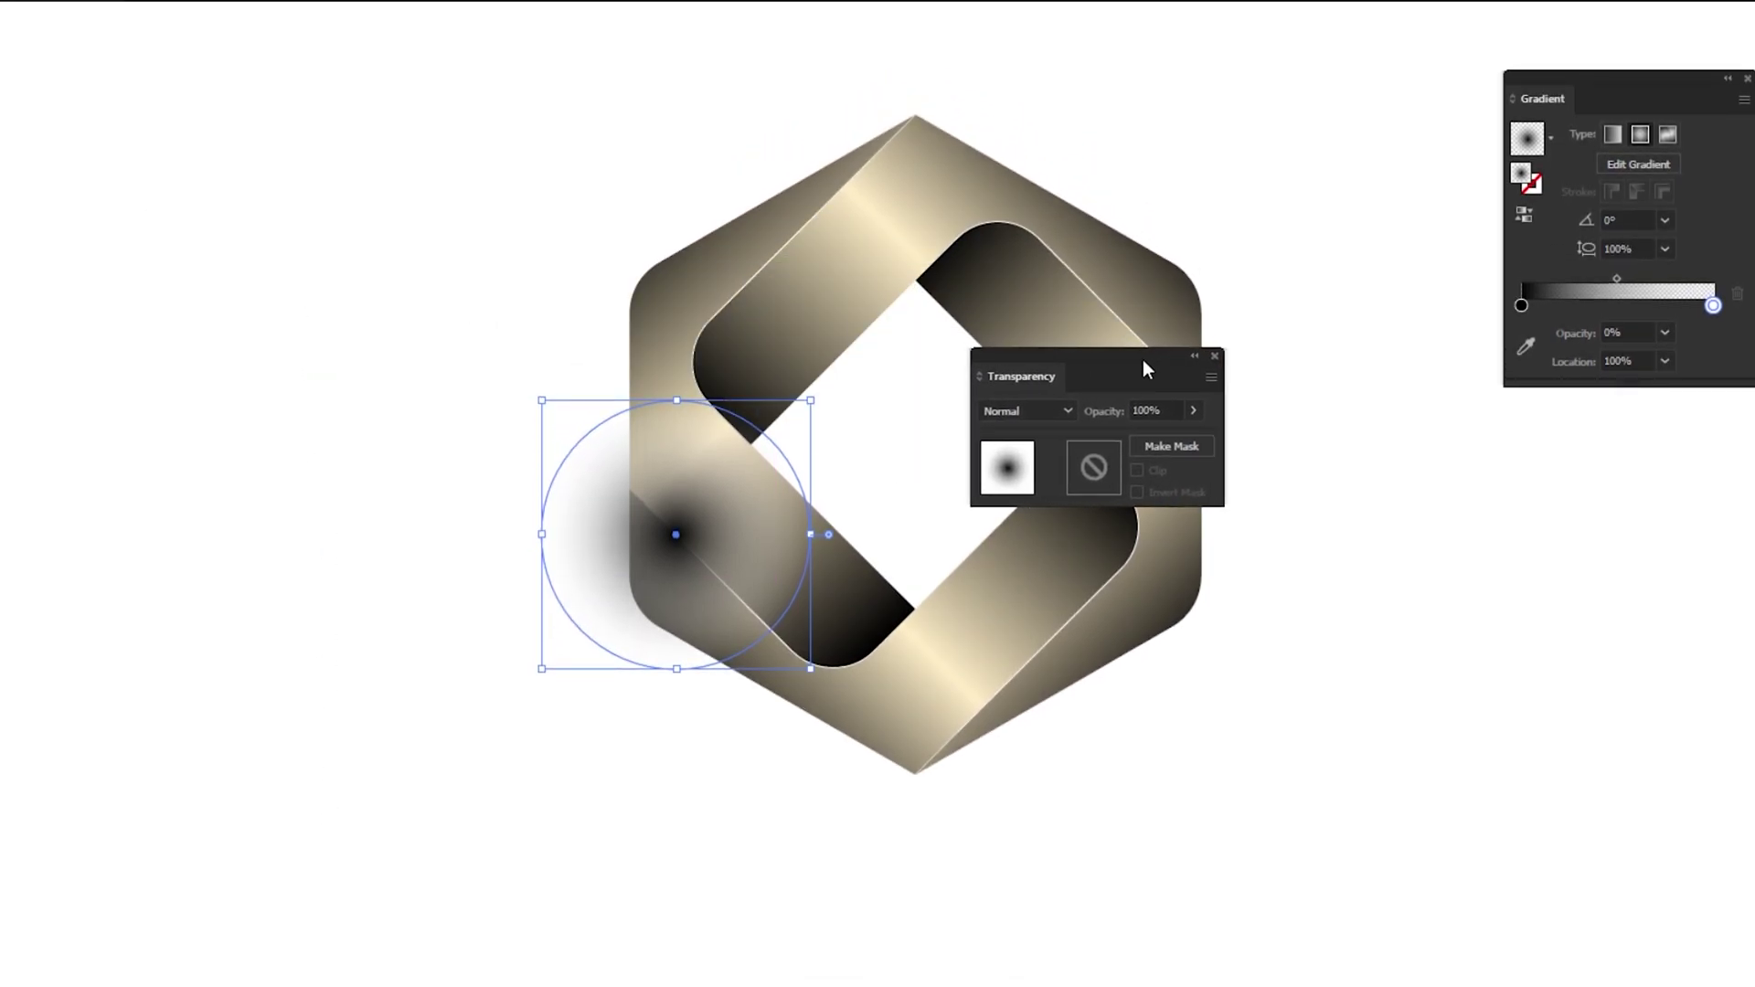
click(1049, 420)
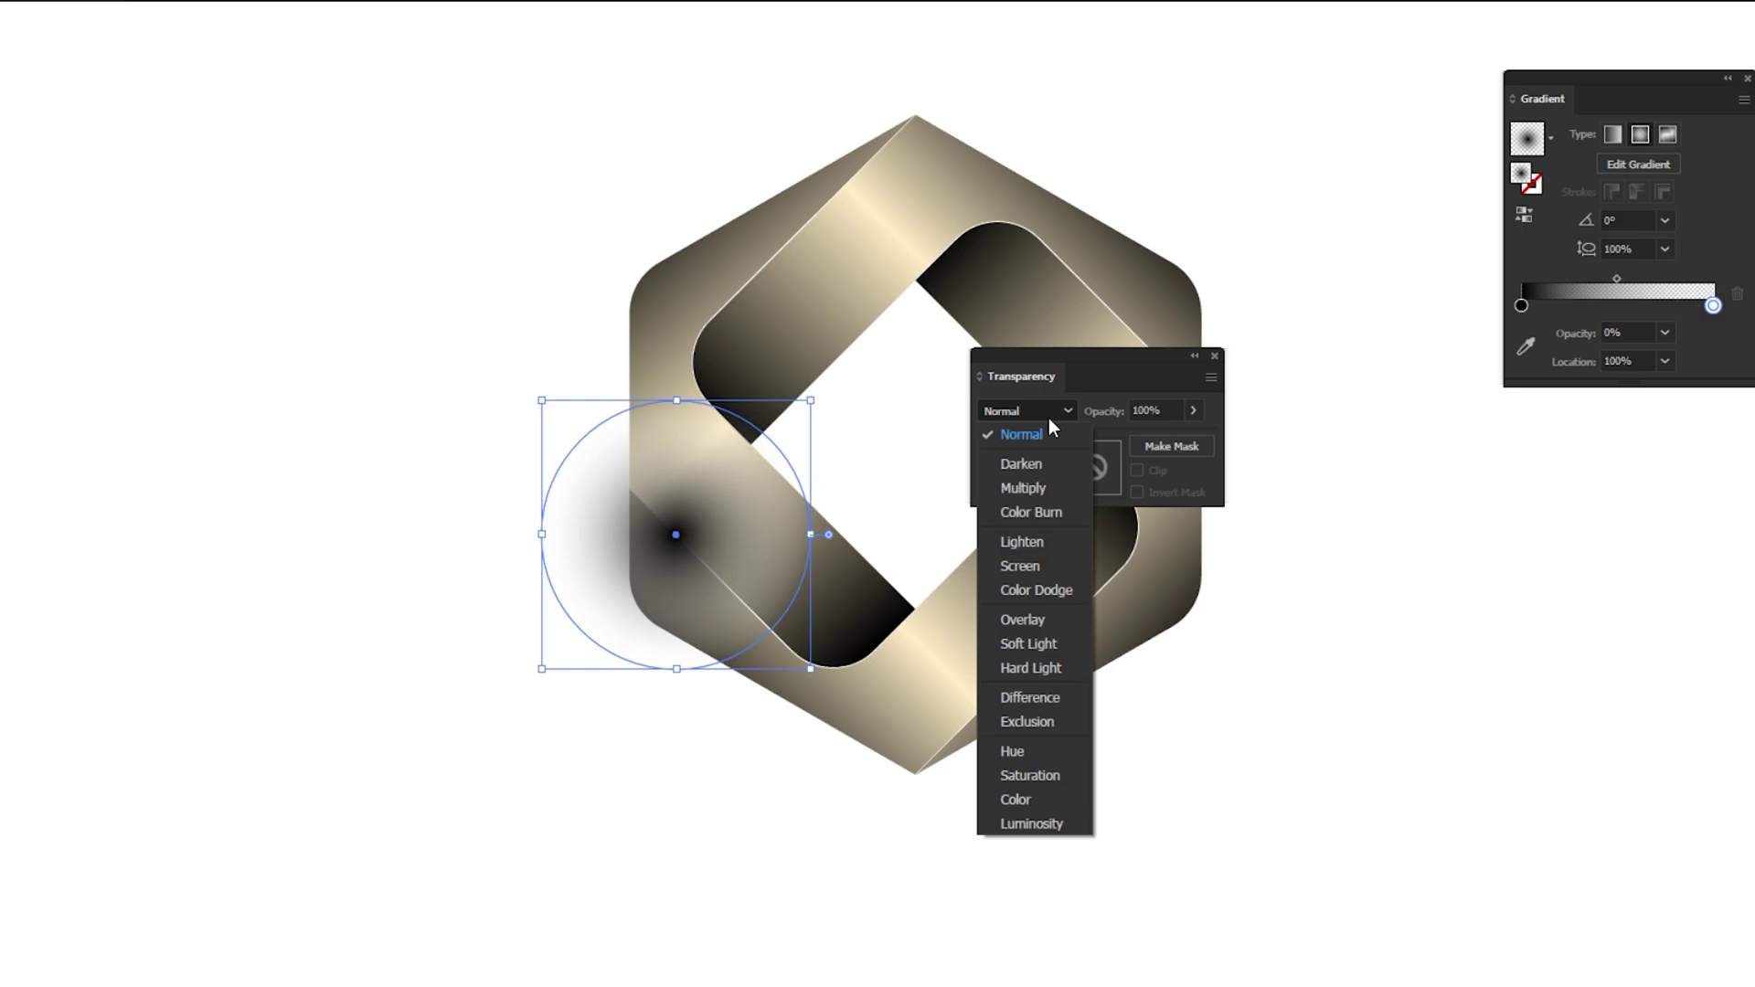
click(1047, 490)
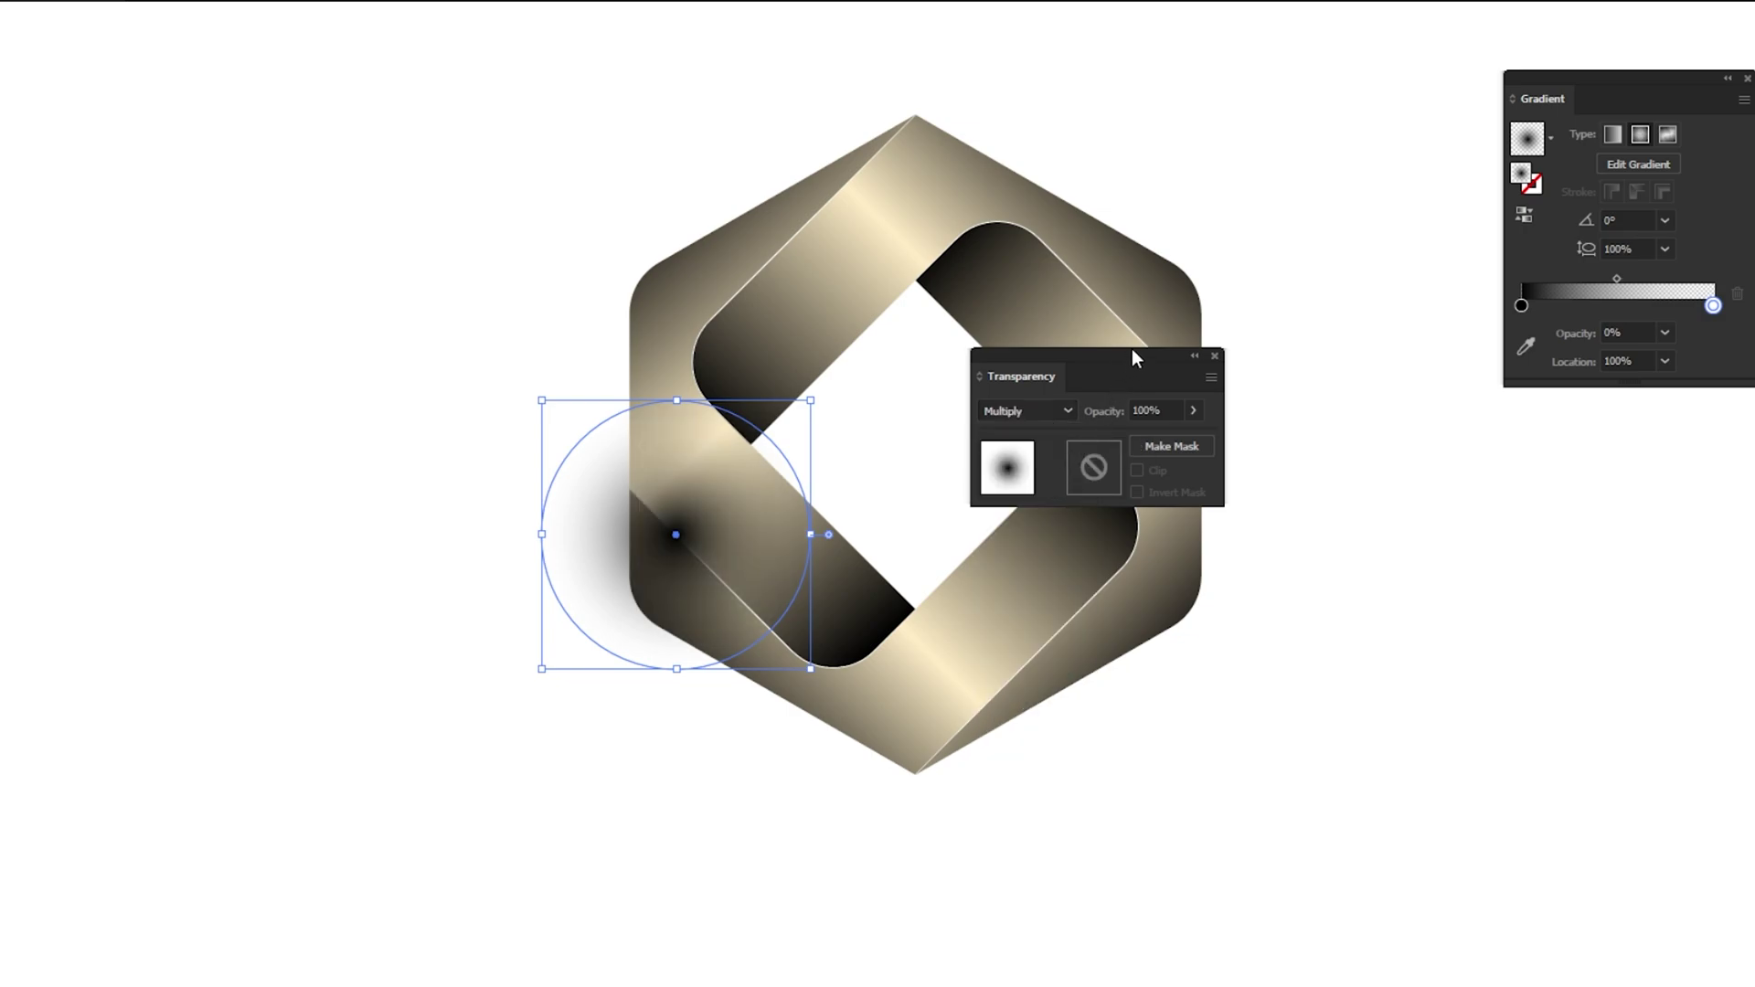
drag(1132, 351, 1617, 478)
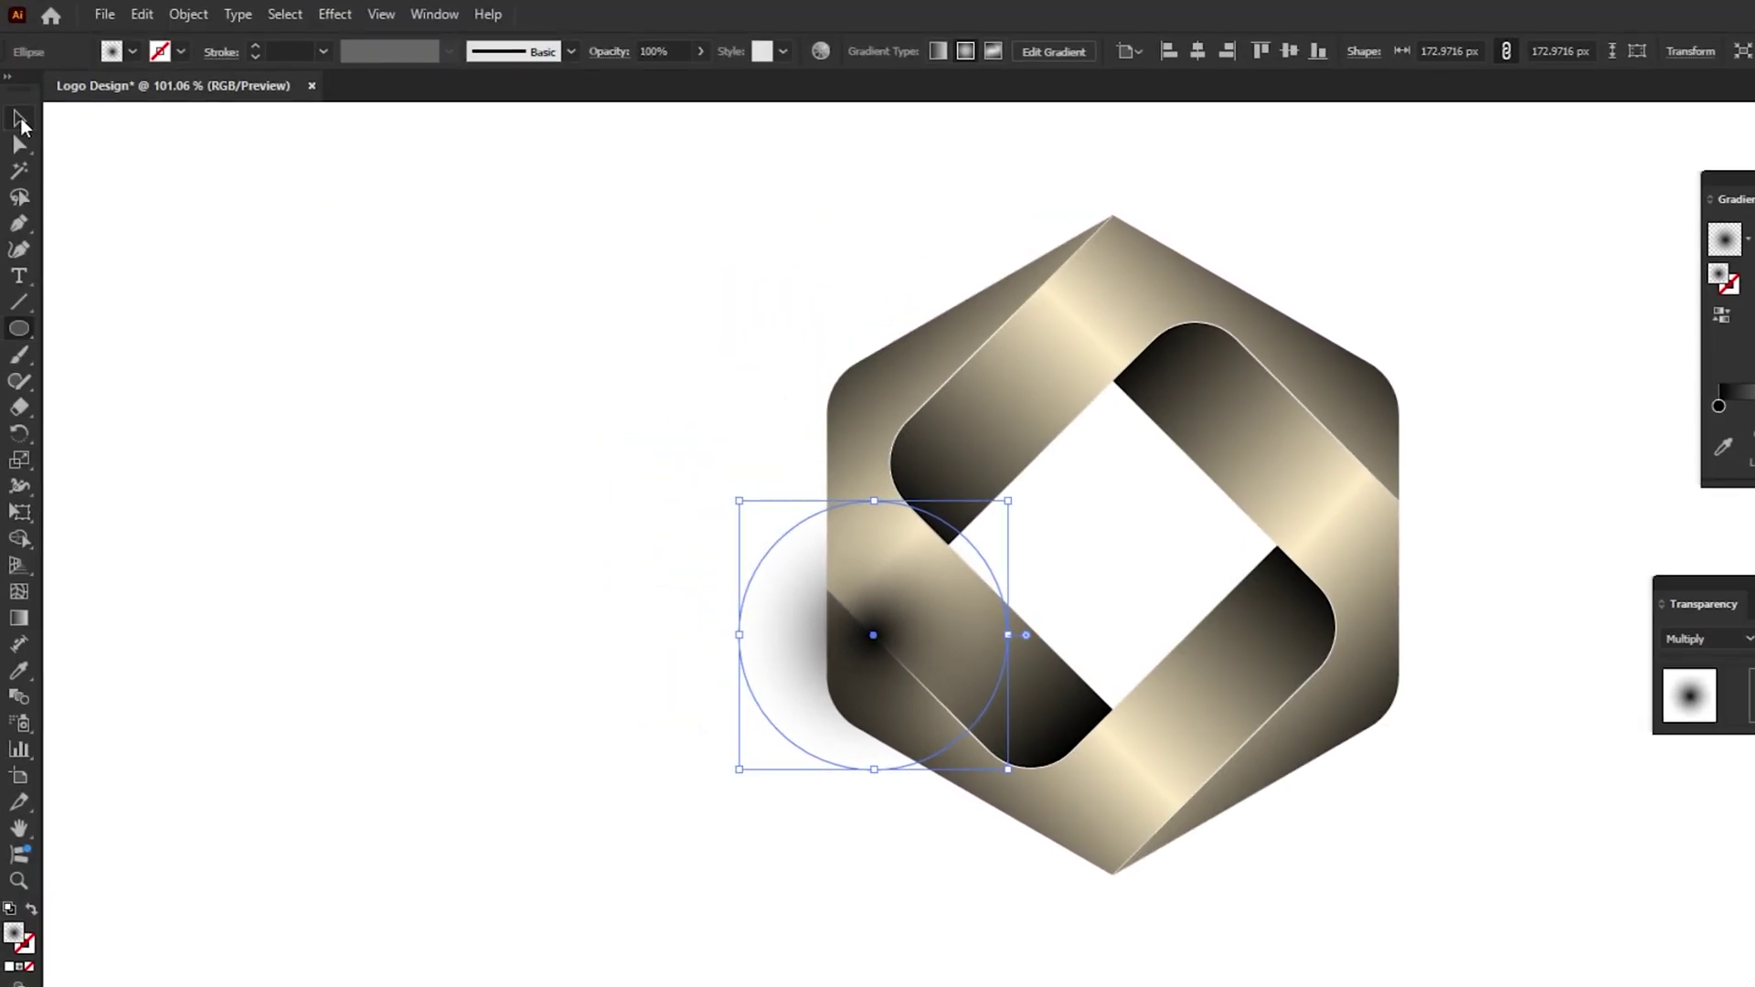
- Squash the circle into a thin ellipse centred below the hexagon's bottom point
click(20, 118)
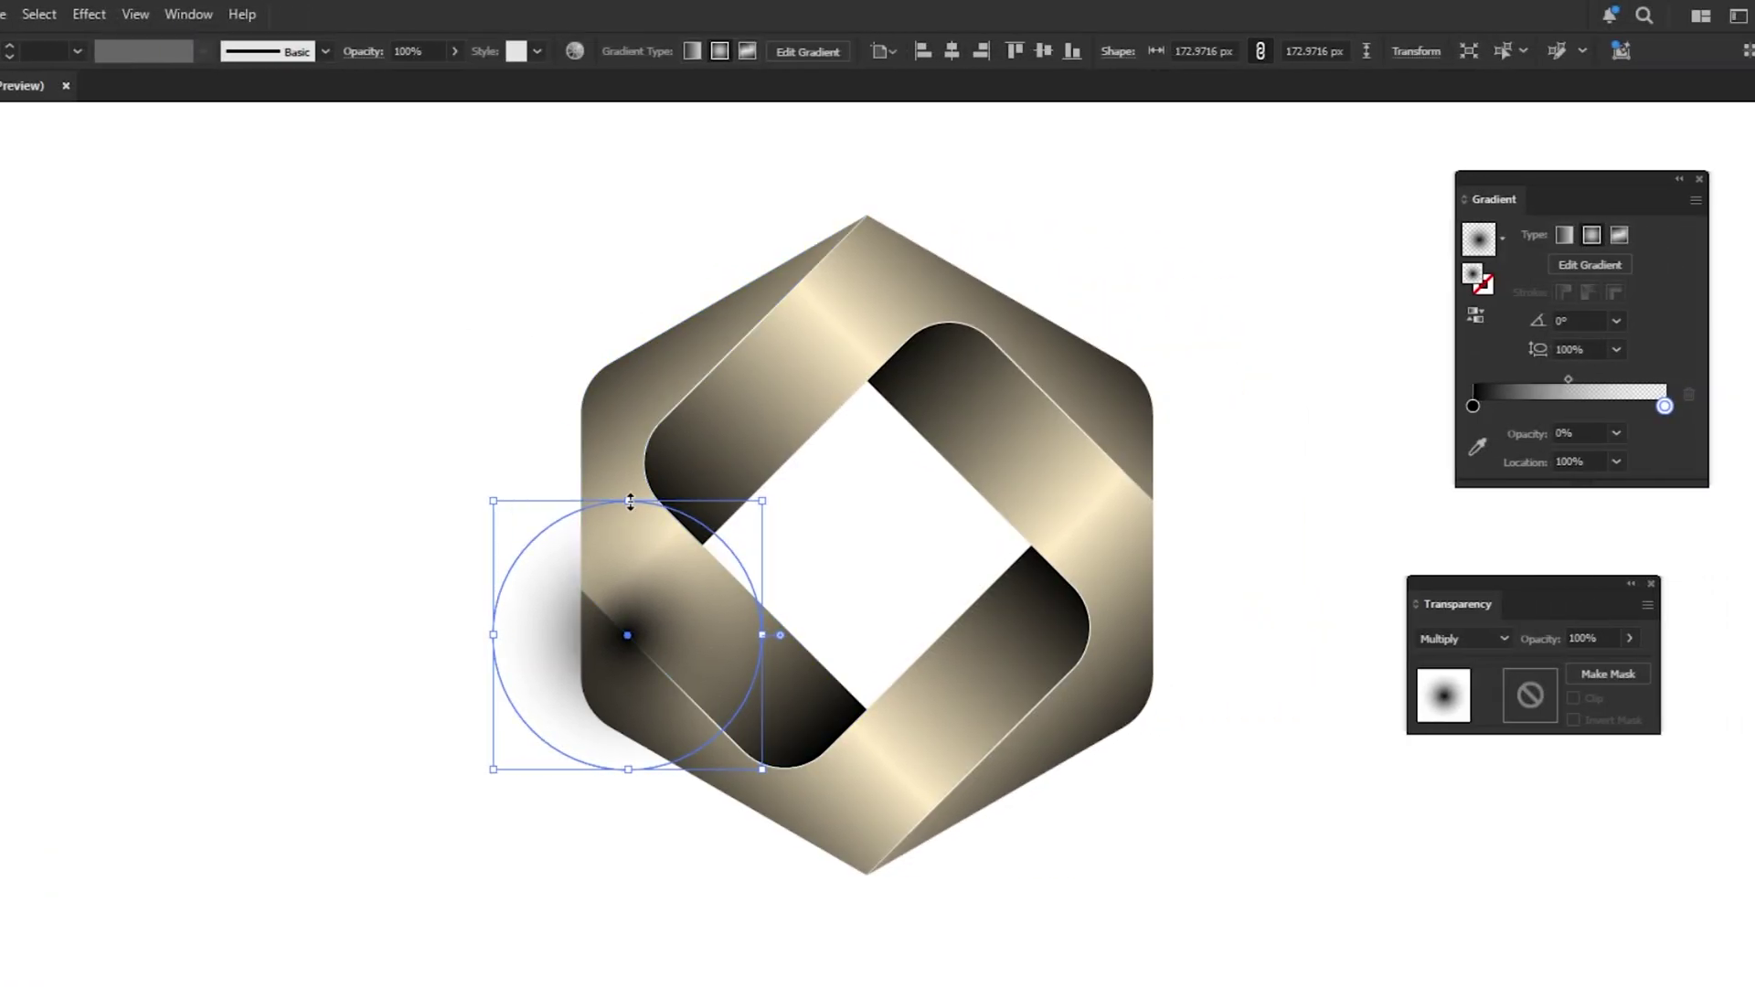
mouse_move(629, 500)
mouse_down()
mouse_move(647, 728)
mouse_move(877, 914)
mouse_up()
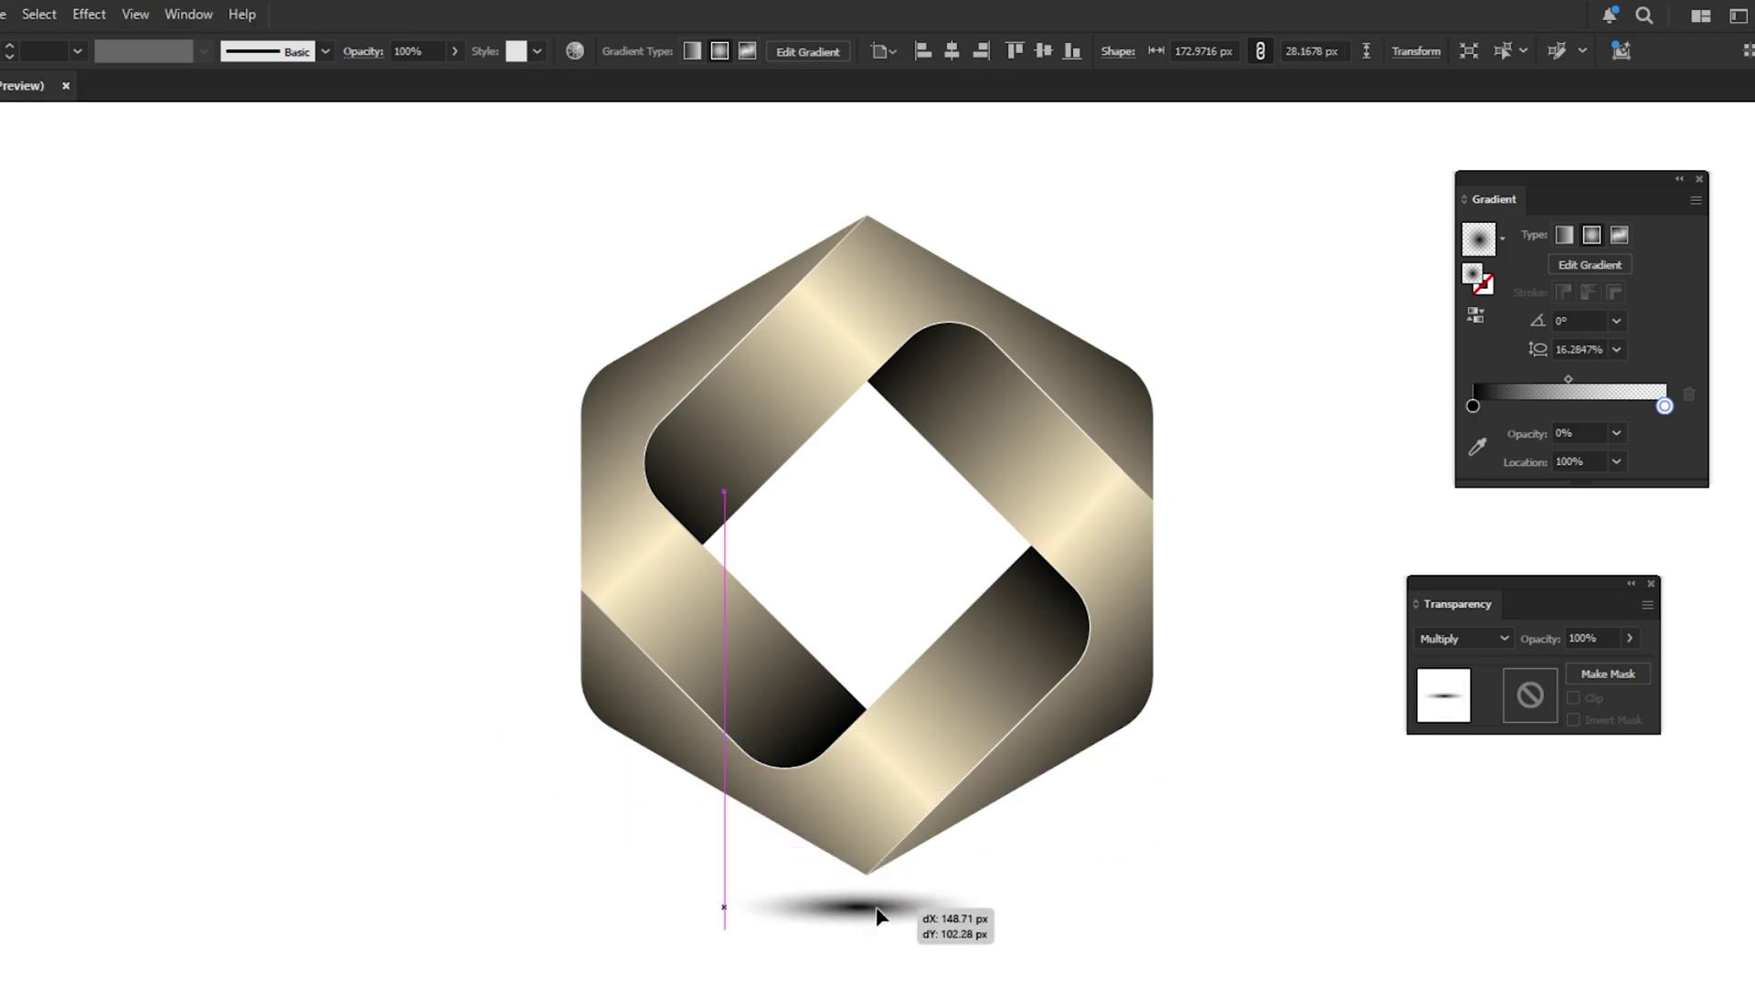
drag(876, 908, 882, 908)
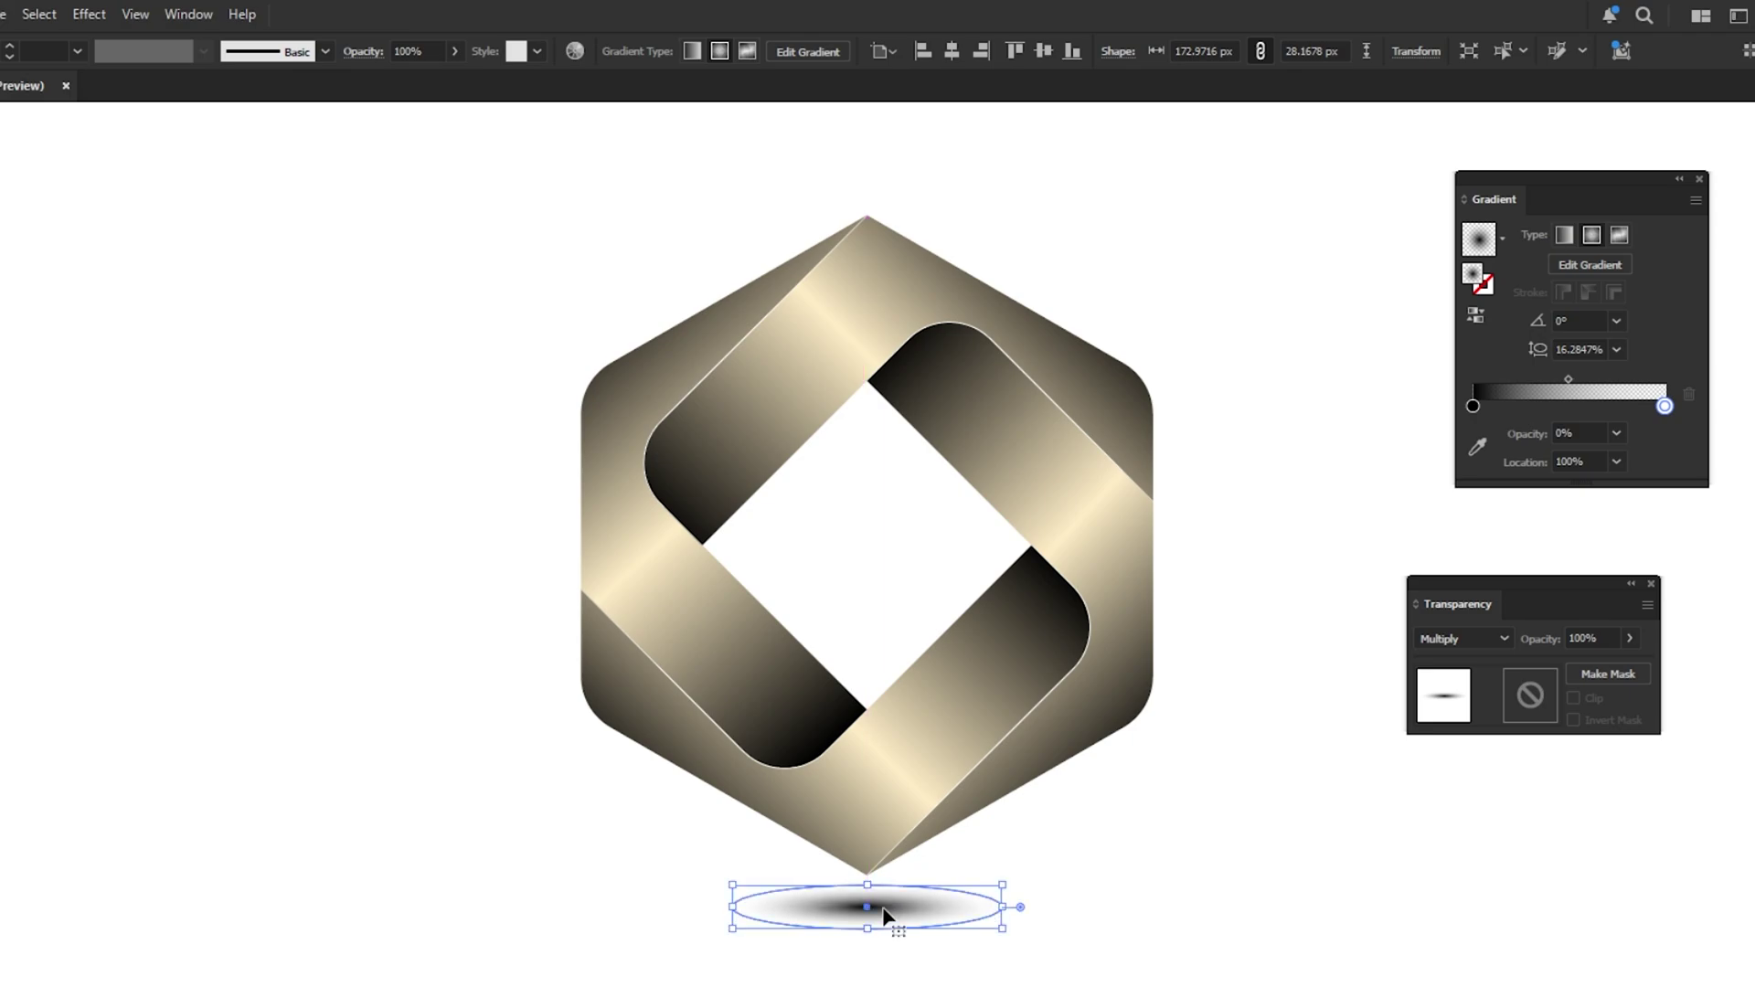
click(1107, 900)
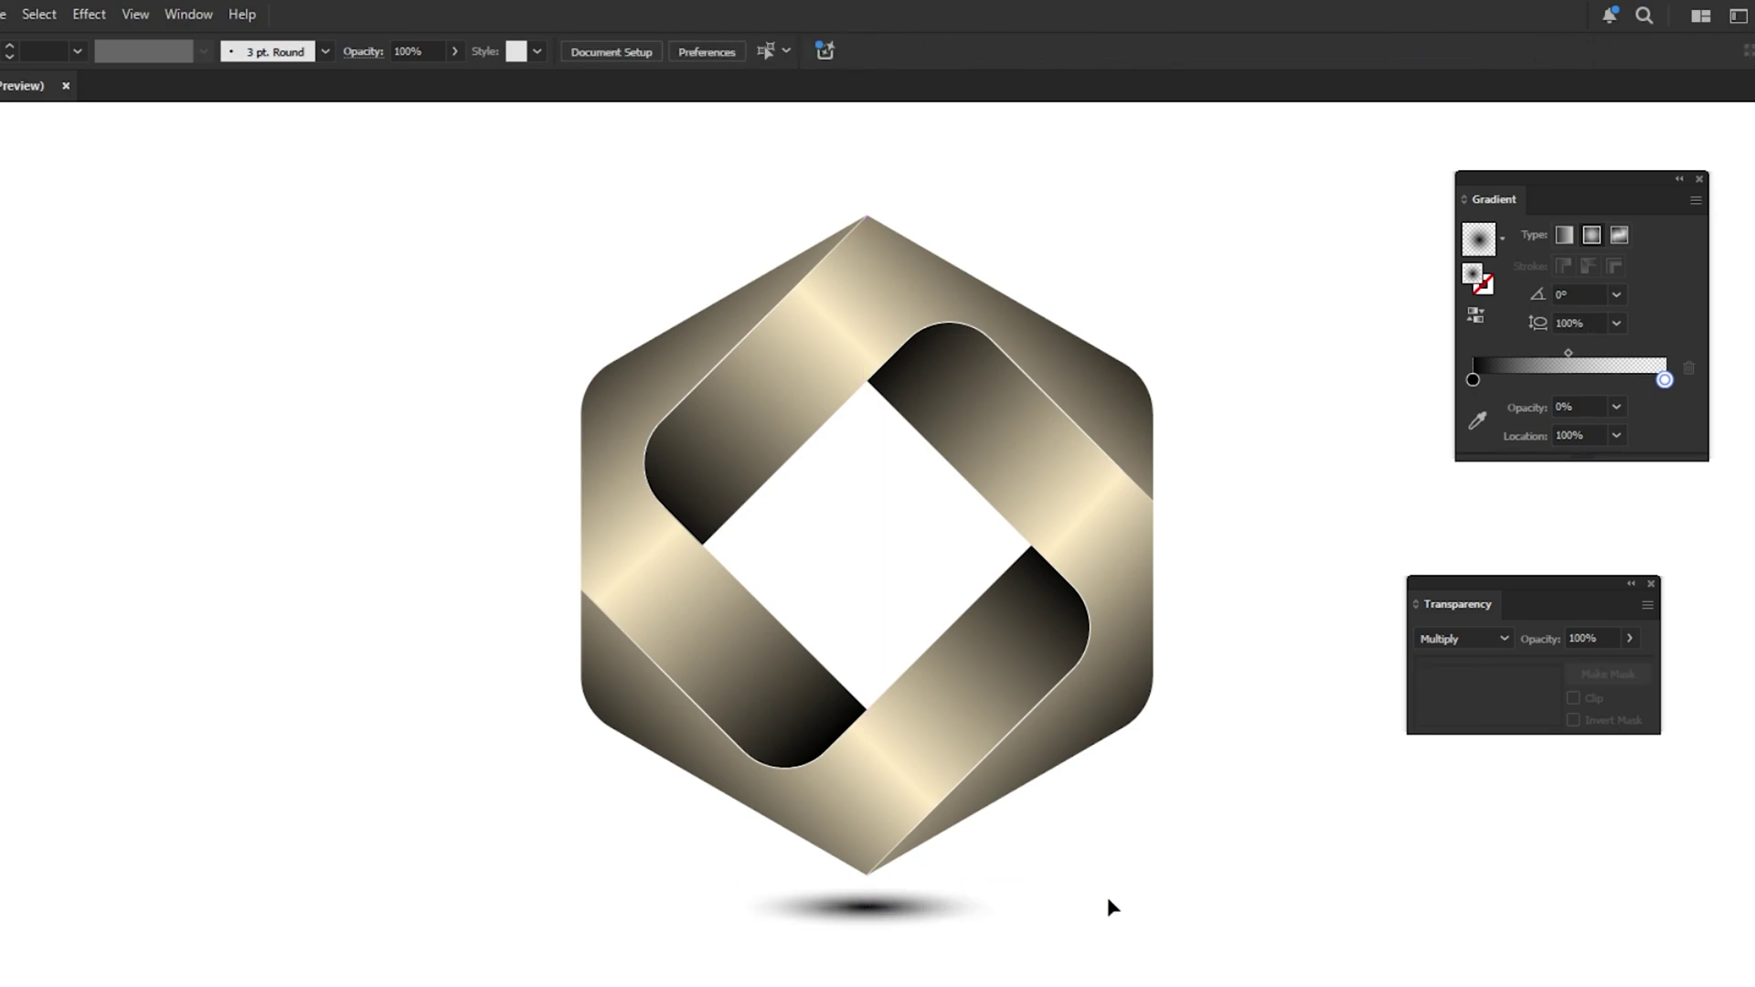
- Close the Transparency and Gradient panels
click(1651, 585)
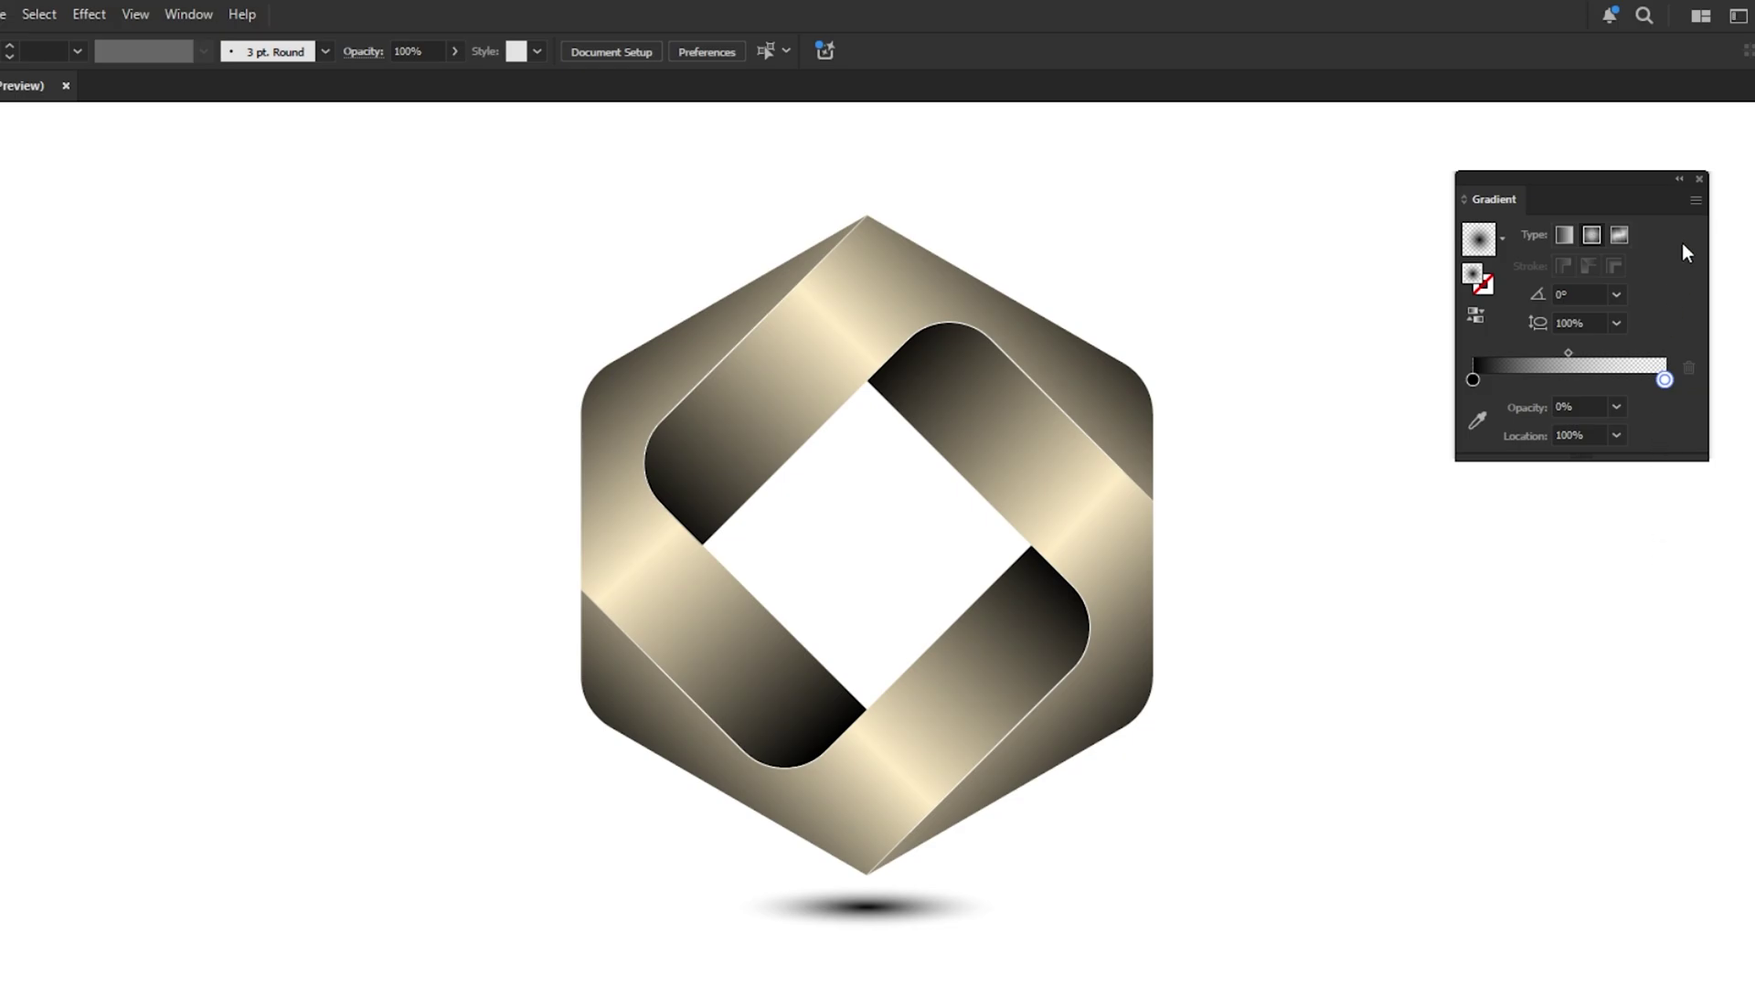
click(1698, 180)
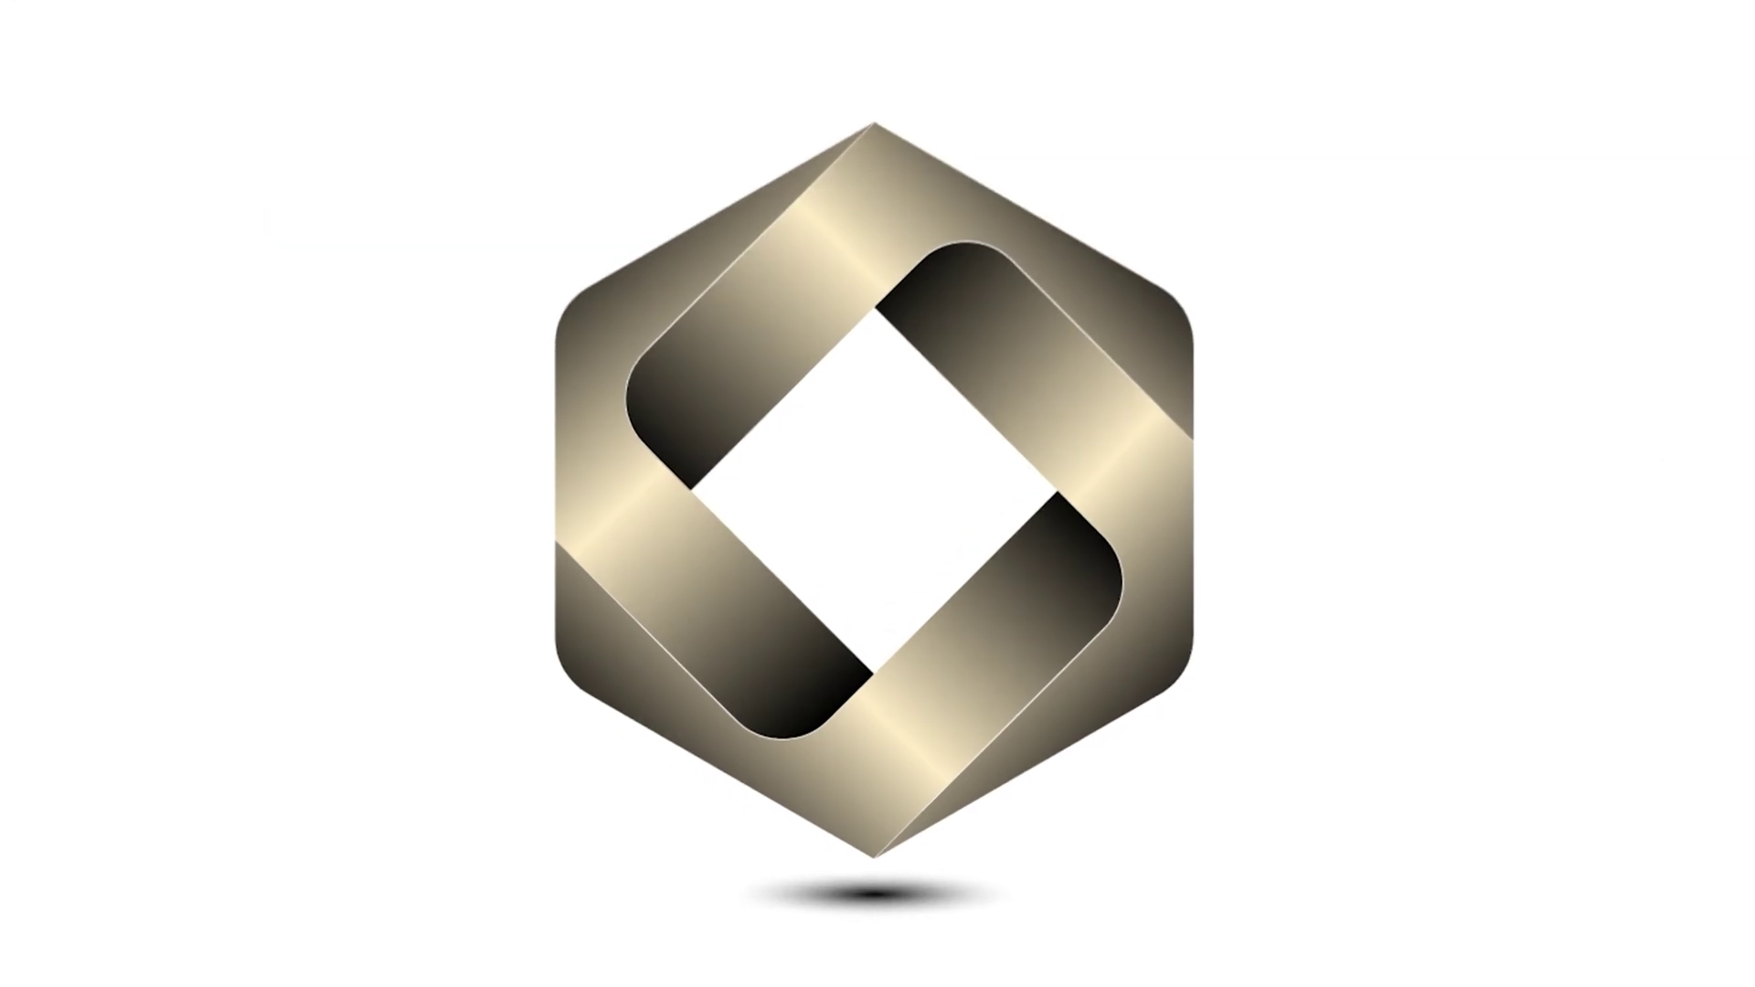